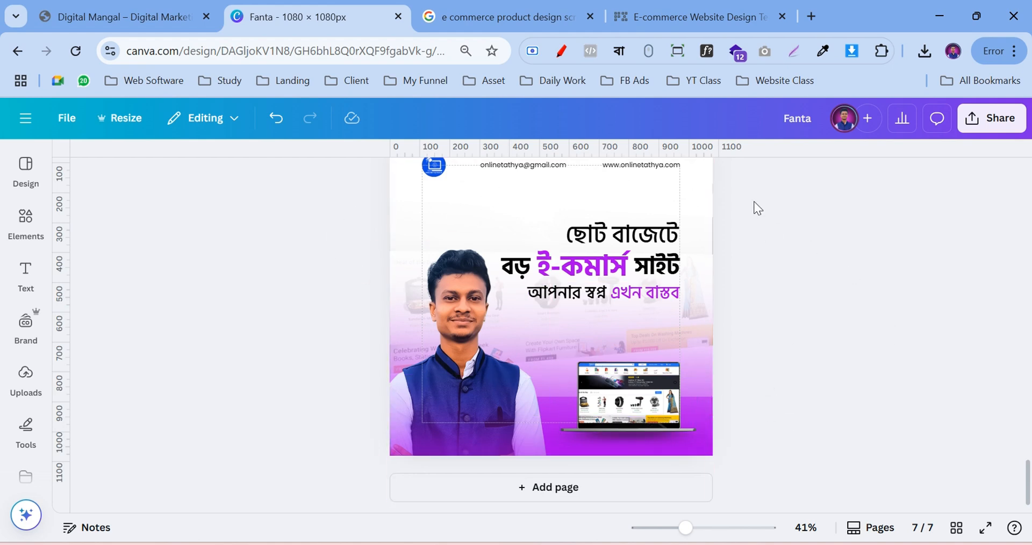
Scroll over page 7's Bengali e-commerce ad in the Fanta design to review it
scroll(536, 396, up, 2)
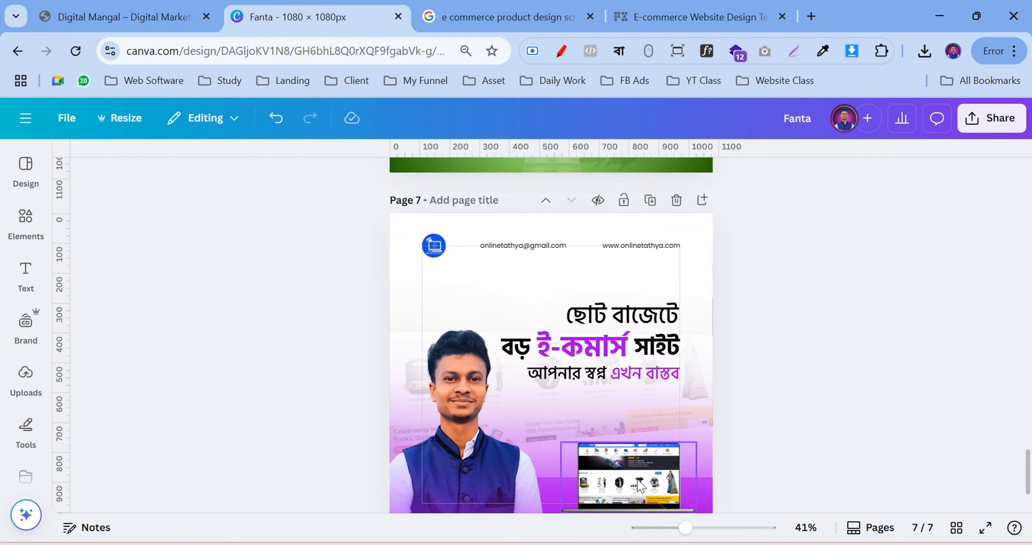
scroll(639, 475, down, 2)
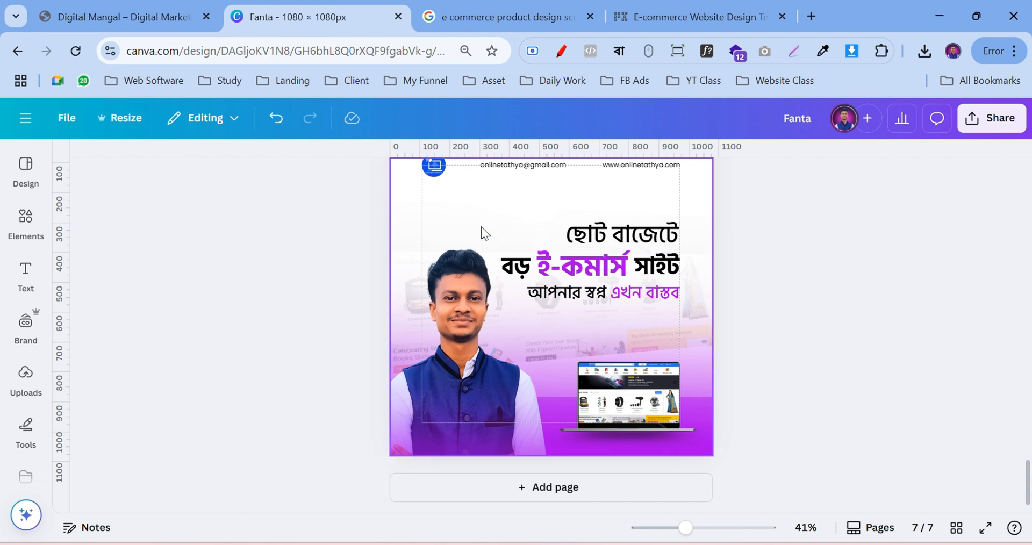
scroll(832, 256, up, 2)
scroll(691, 408, down, 2)
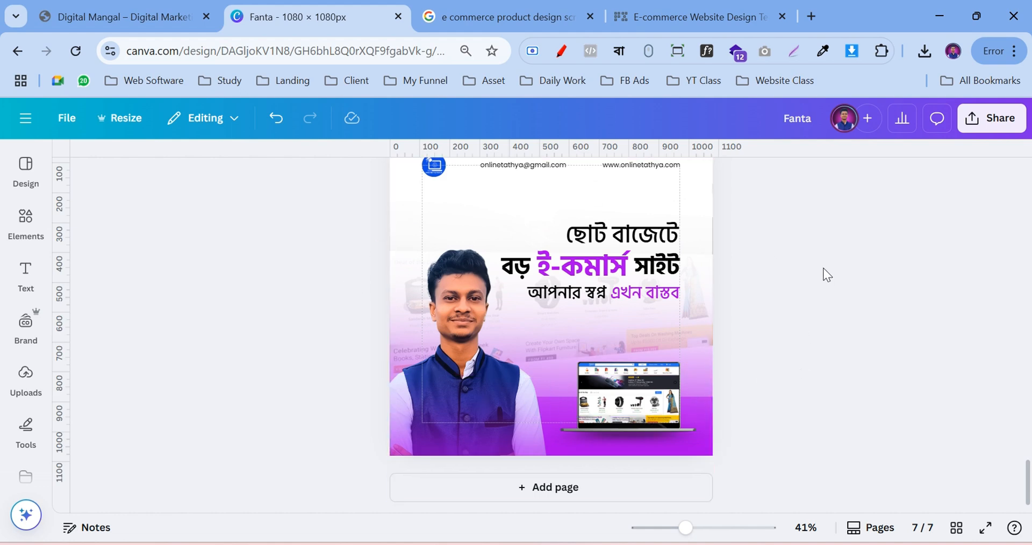
Close the GoDaddy ad on the template page, then go to the 'e commerce product design screenshot' image results
click(678, 12)
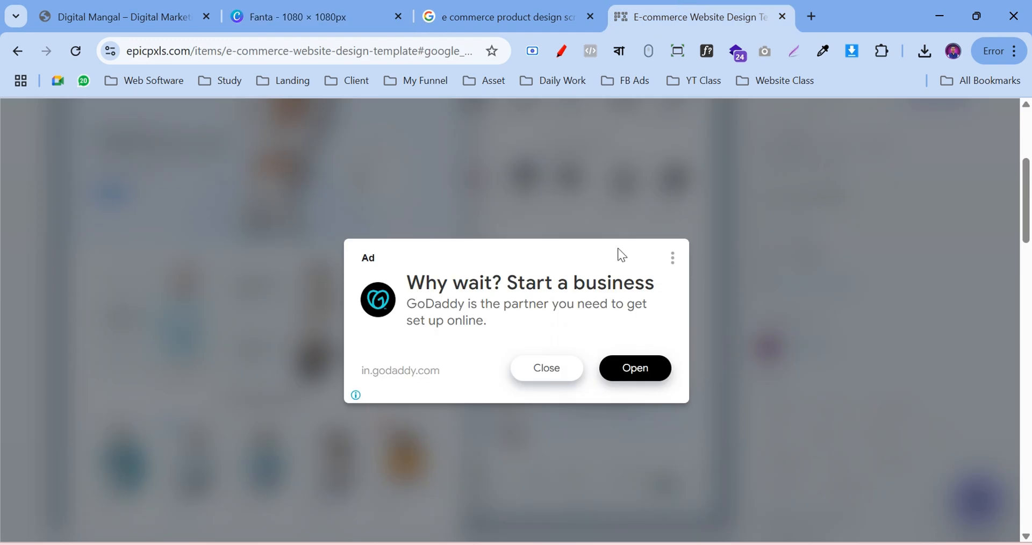
click(568, 370)
scroll(223, 317, up, 5)
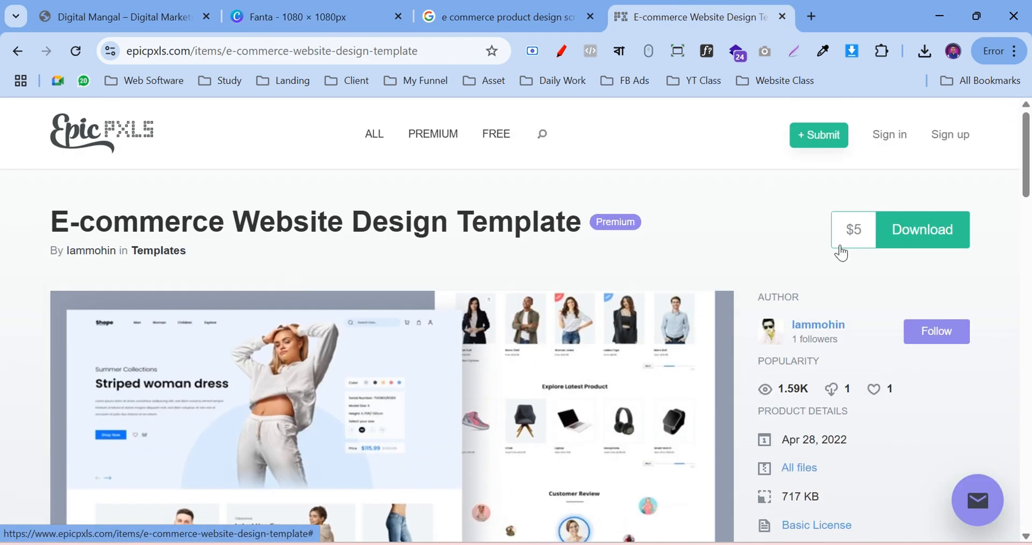
click(450, 12)
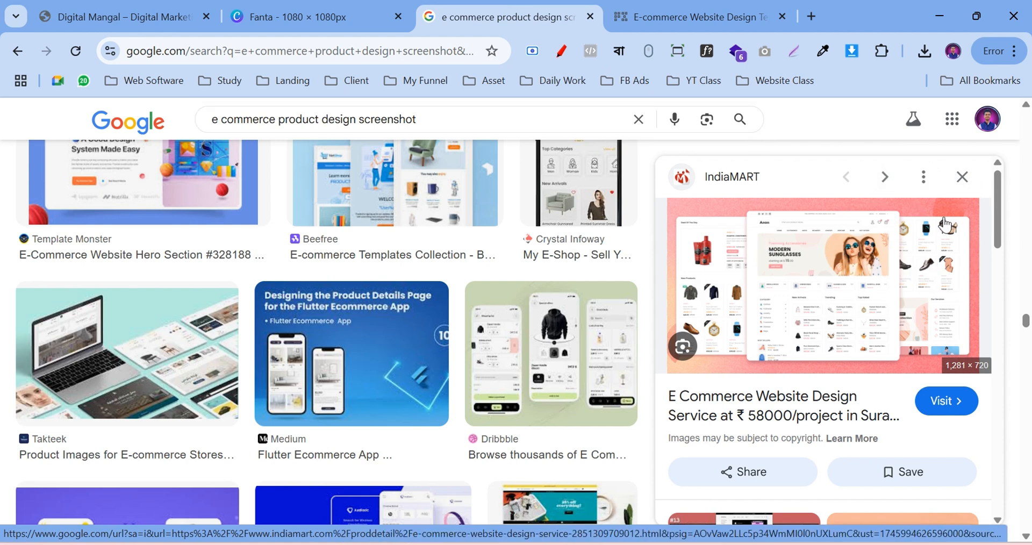
Load canva.com in a new tab and create a 1080 × 1080 custom design
click(814, 15)
text(can)
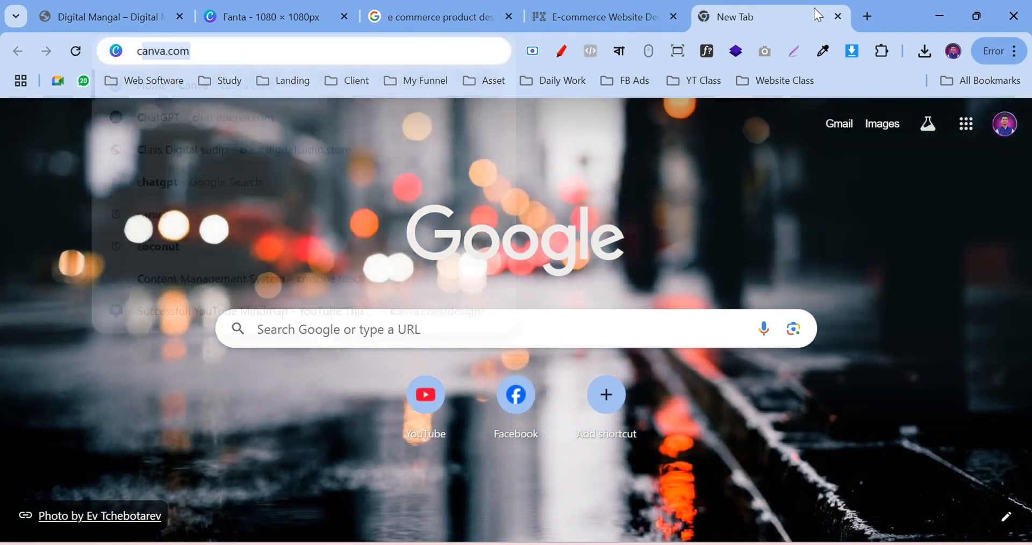
text(va)
key(Return)
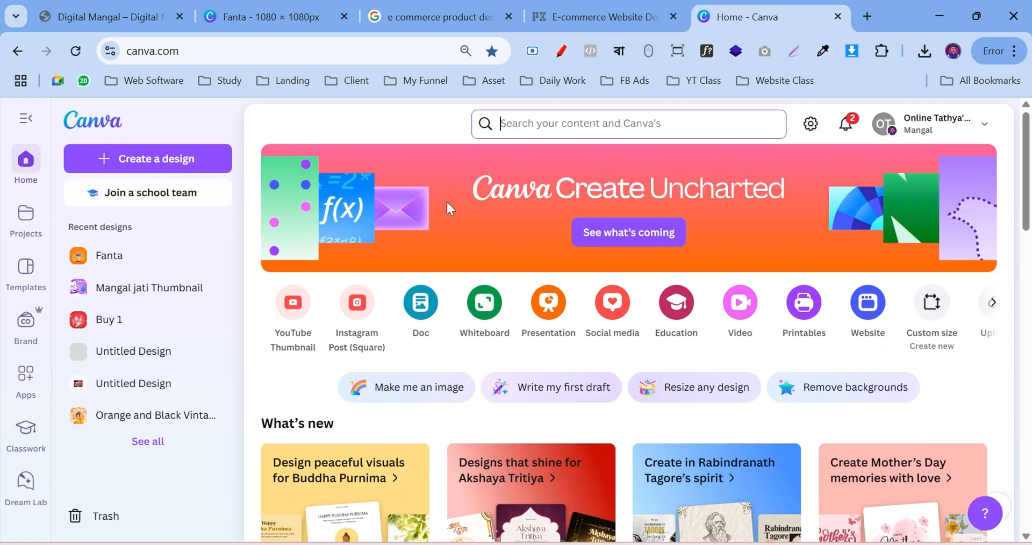
click(928, 318)
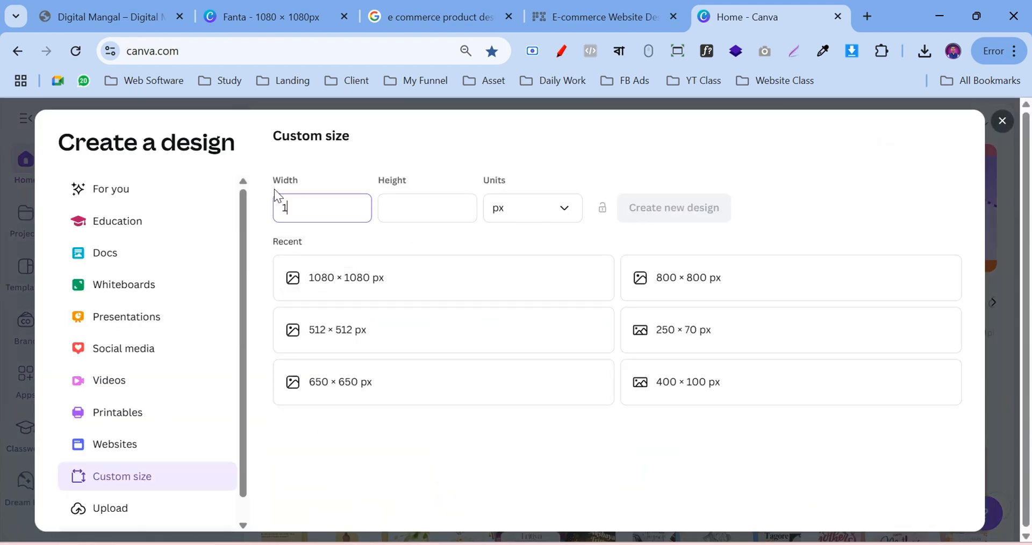
click(410, 207)
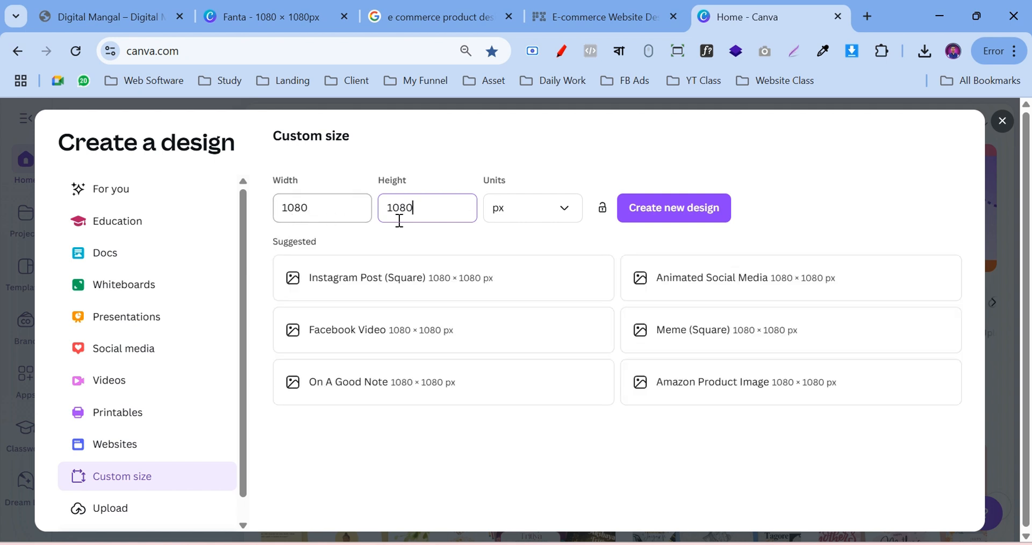
click(662, 212)
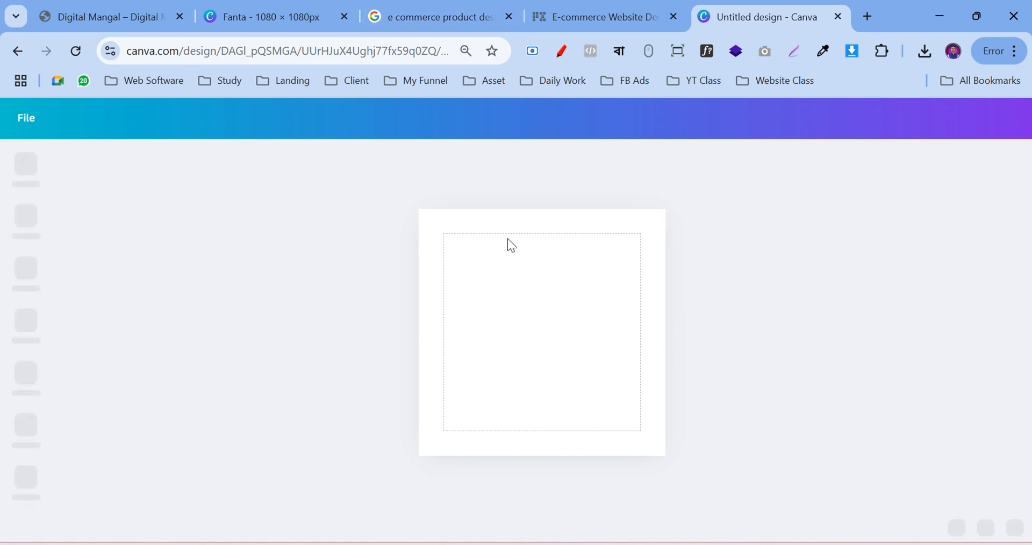
Close the untitled design, add a blank page 8 to Fanta, and return to the image results
click(838, 16)
click(308, 6)
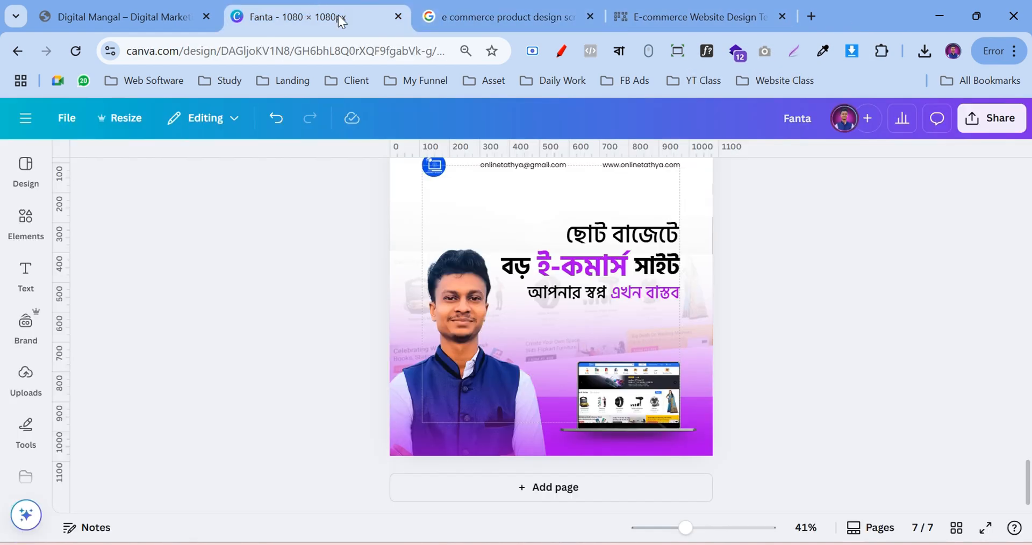
click(549, 489)
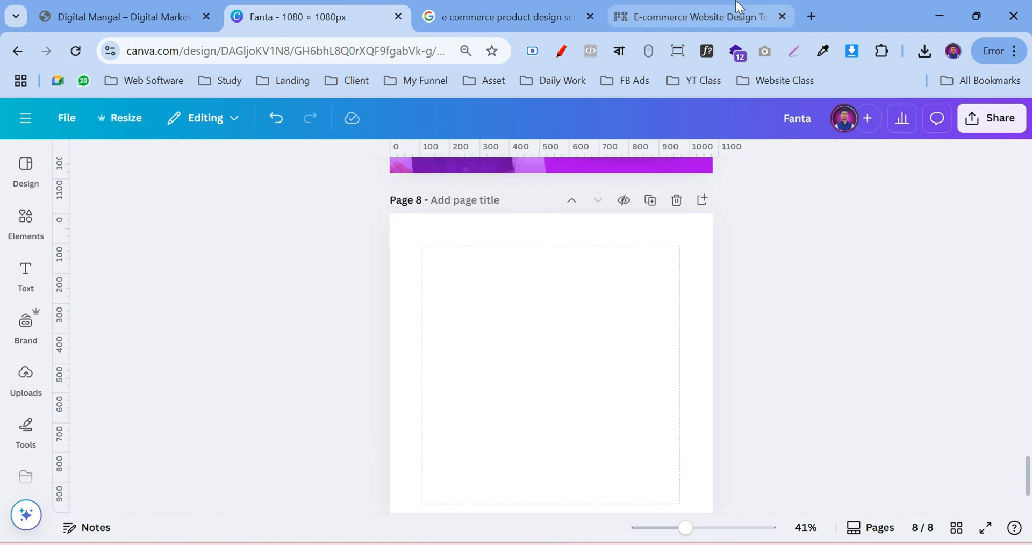
click(699, 16)
click(462, 10)
Close the template tab, check the IndiaMART preview and the results, then return to Fanta
click(784, 17)
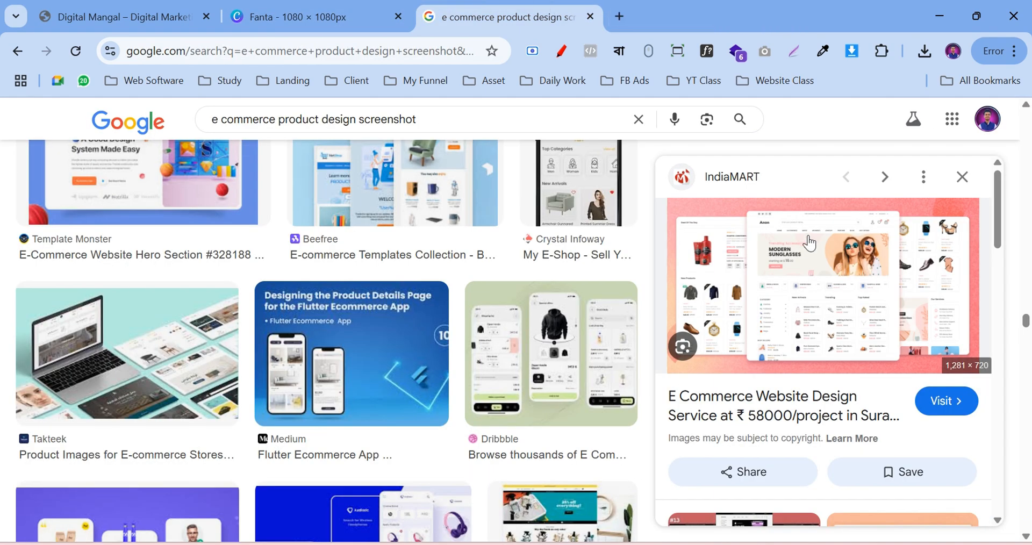
right_click(791, 303)
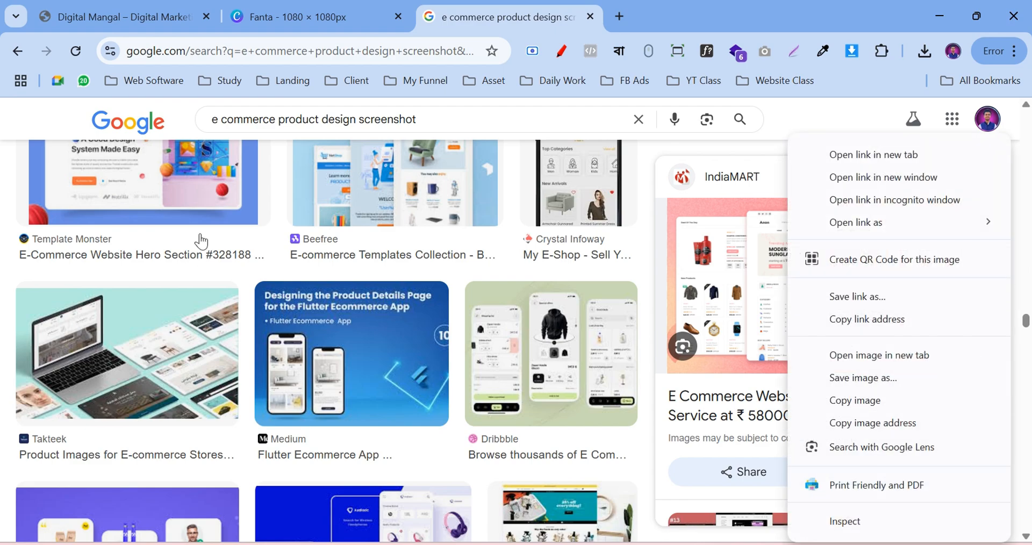
scroll(203, 242, down, 10)
scroll(202, 244, down, 15)
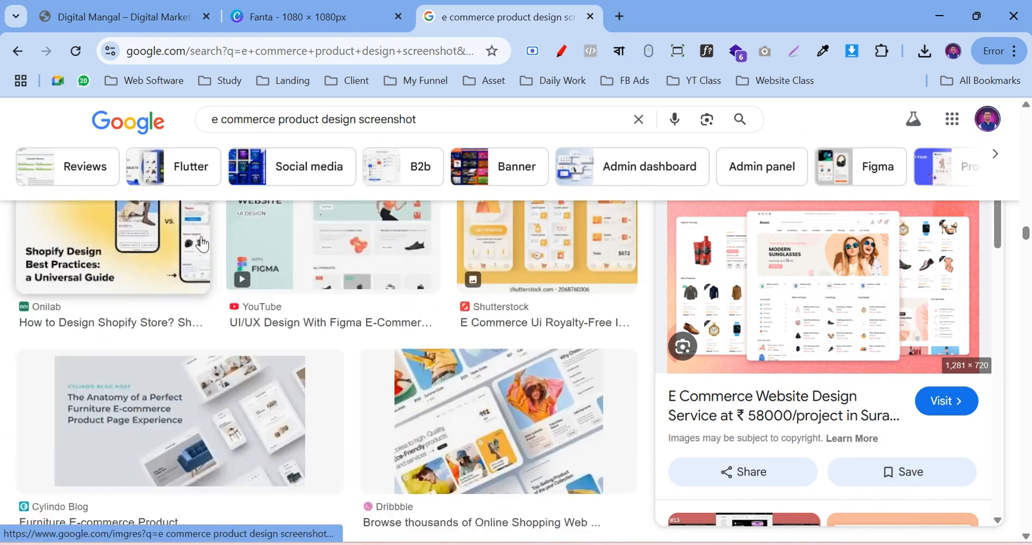
scroll(200, 263, up, 20)
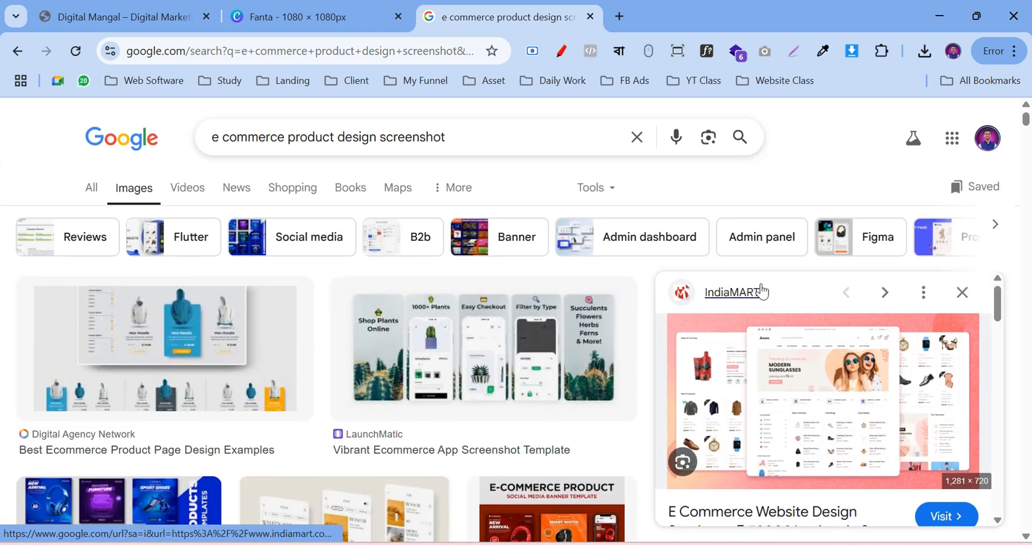
click(315, 12)
Upload the ecommerce-website image from the Downloads folder through the Uploads panel
click(26, 399)
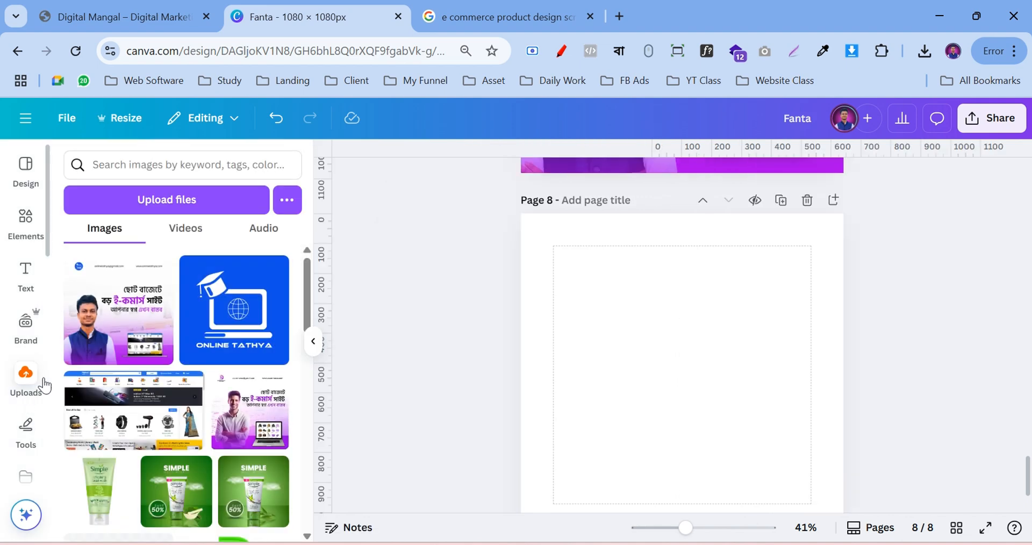
click(154, 207)
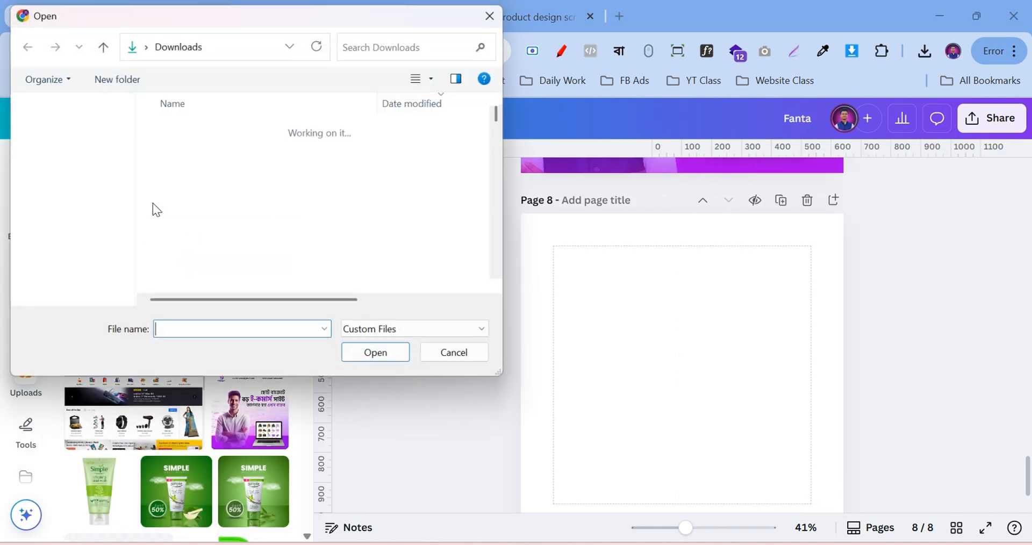
click(204, 149)
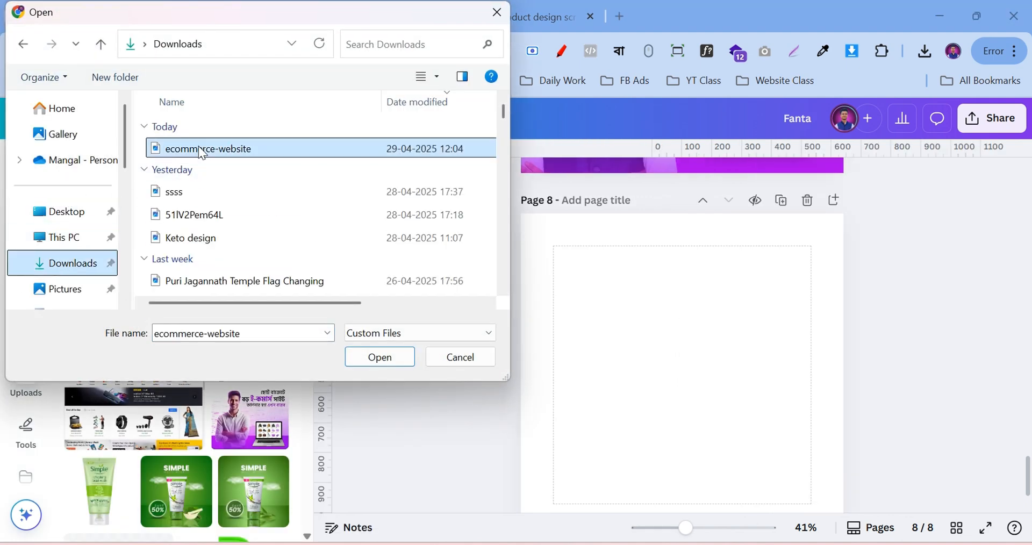
click(362, 361)
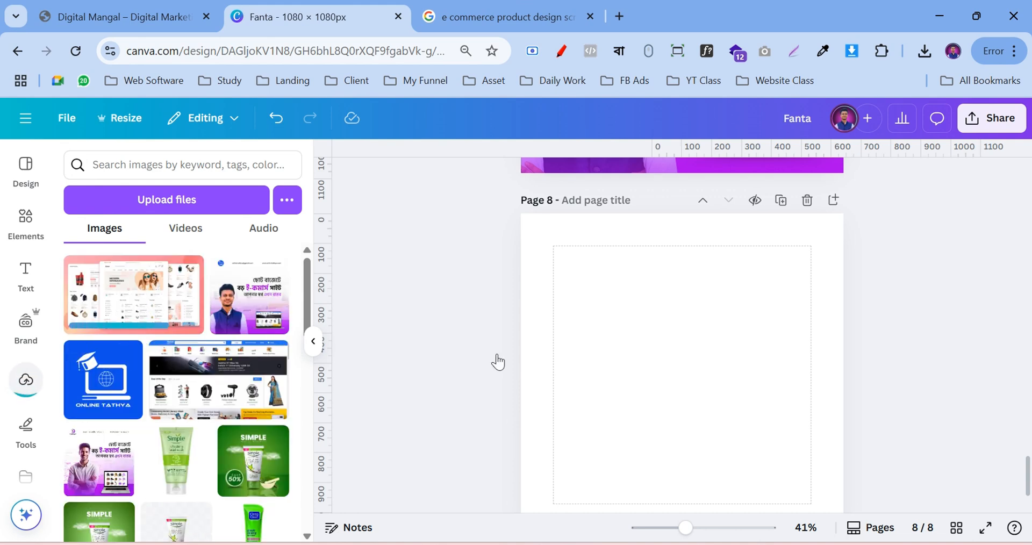
Place the ecommerce-website image on page 8, resized to the full page width and centred
scroll(779, 412, down, 2)
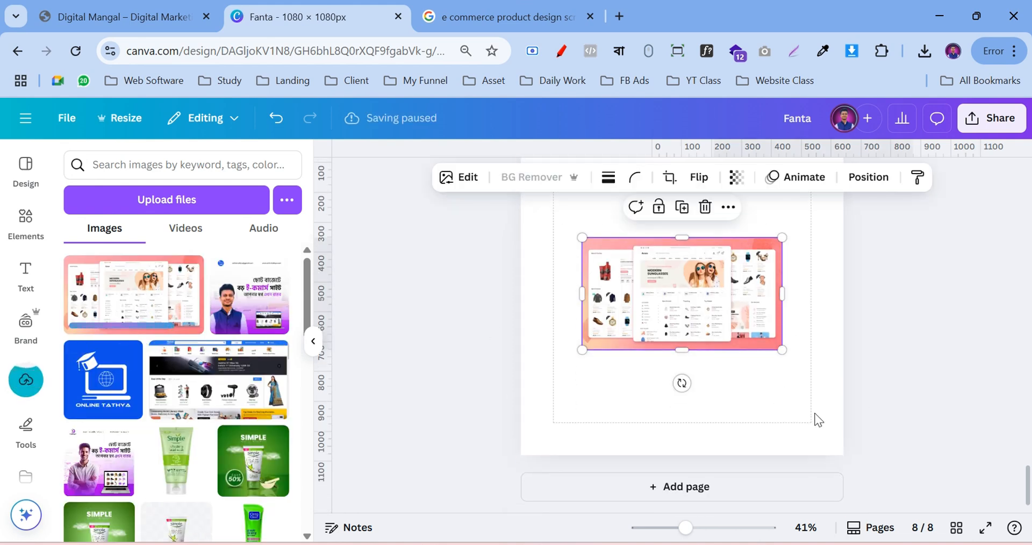
click(924, 325)
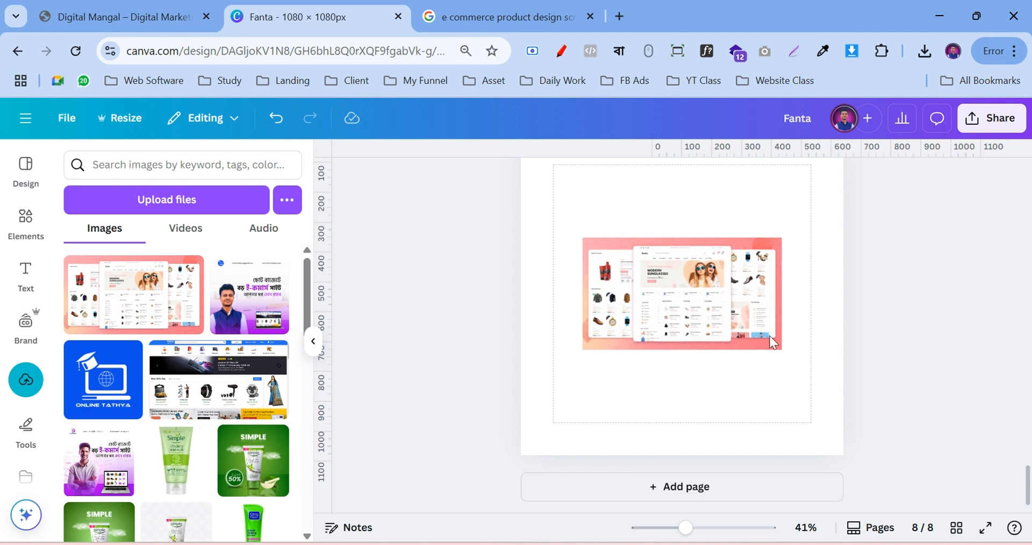
drag(727, 303, 666, 297)
drag(719, 345, 905, 501)
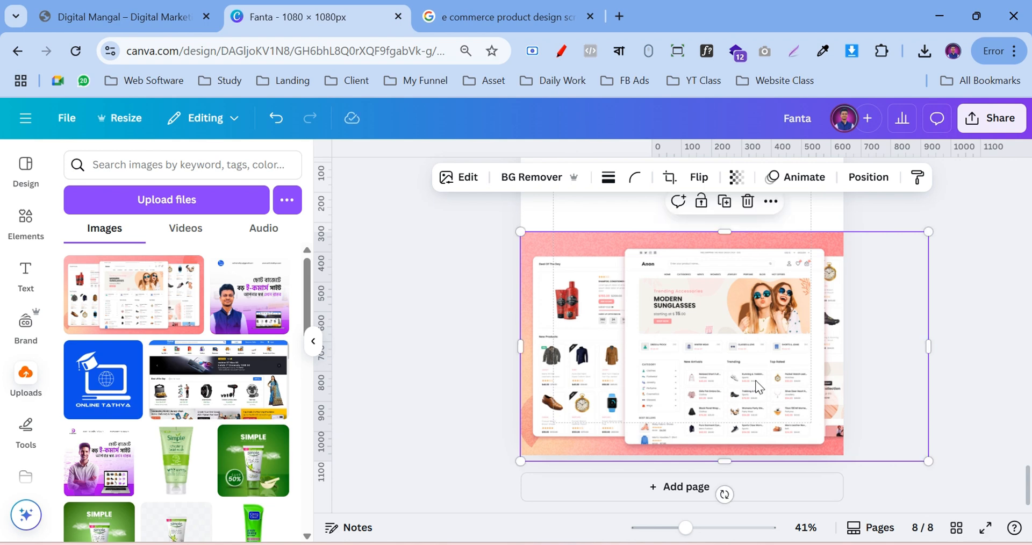
scroll(756, 381, up, 1)
drag(783, 465, 741, 359)
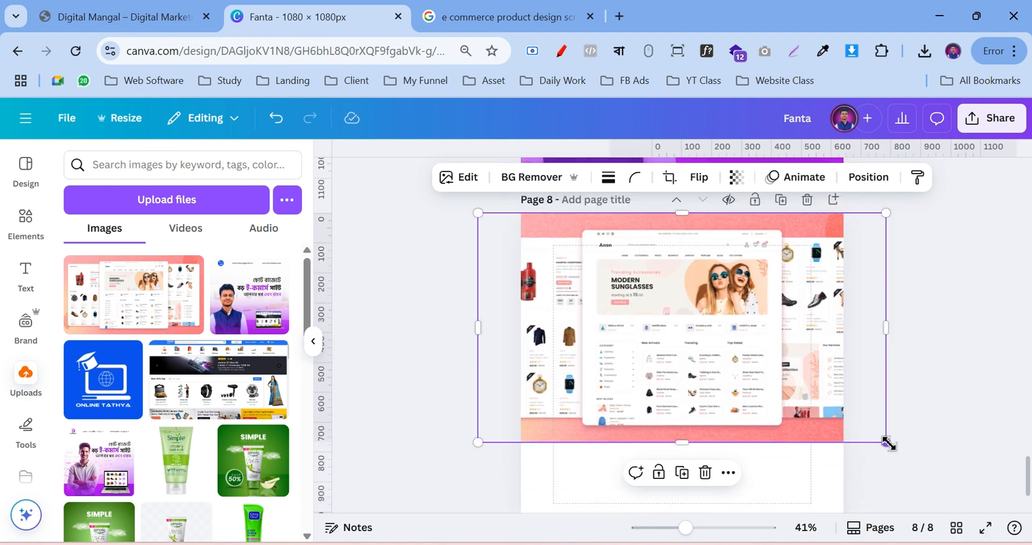
drag(881, 433, 869, 424)
drag(708, 390, 722, 440)
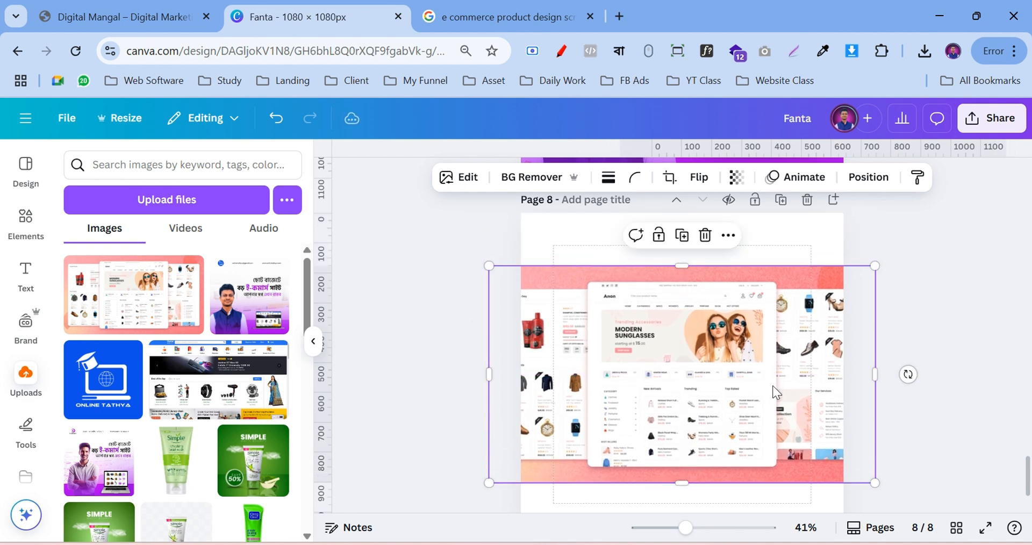
scroll(764, 386, down, 1)
scroll(753, 381, up, 2)
drag(730, 399, 730, 377)
click(942, 326)
scroll(941, 325, down, 3)
Set the e-commerce image's transparency to 51
click(749, 331)
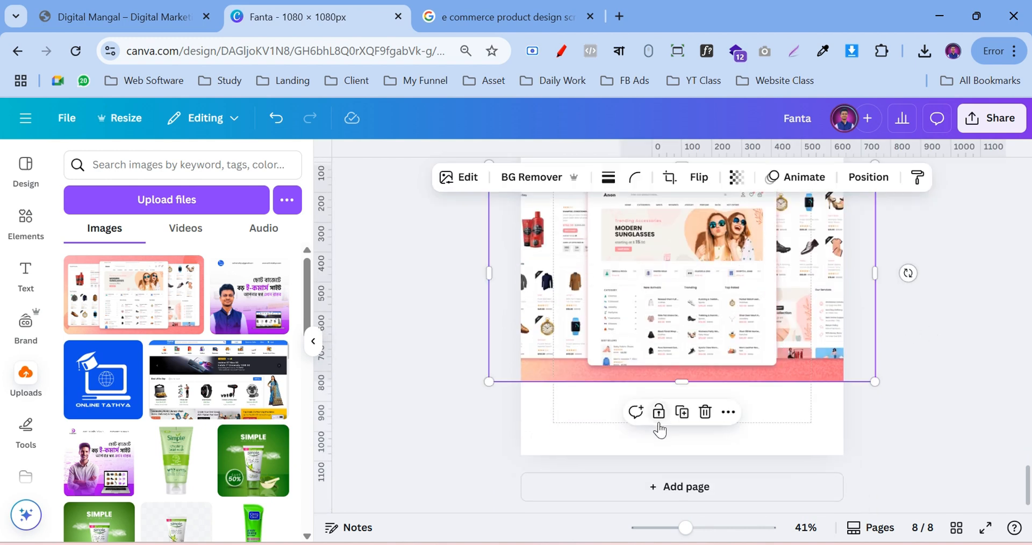
click(934, 355)
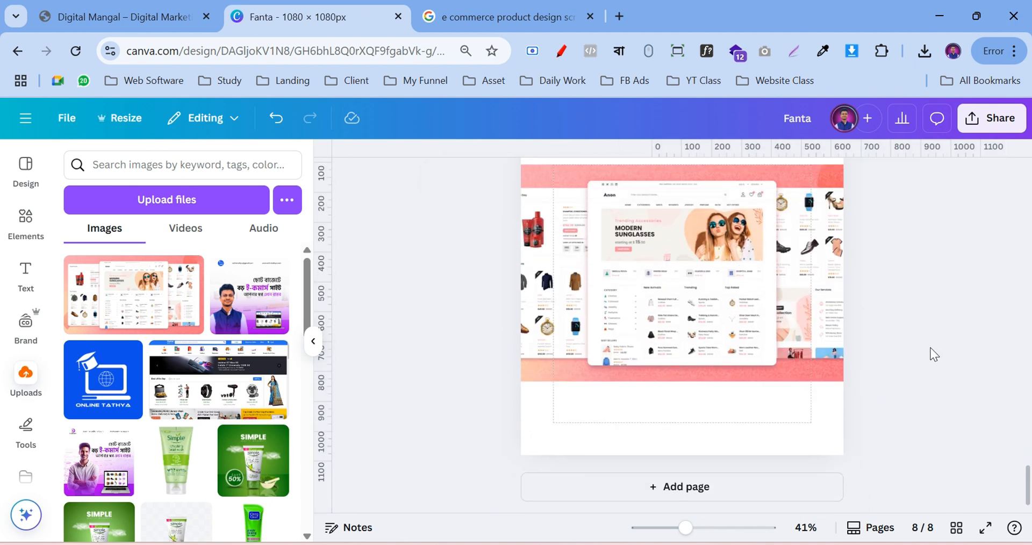
click(668, 289)
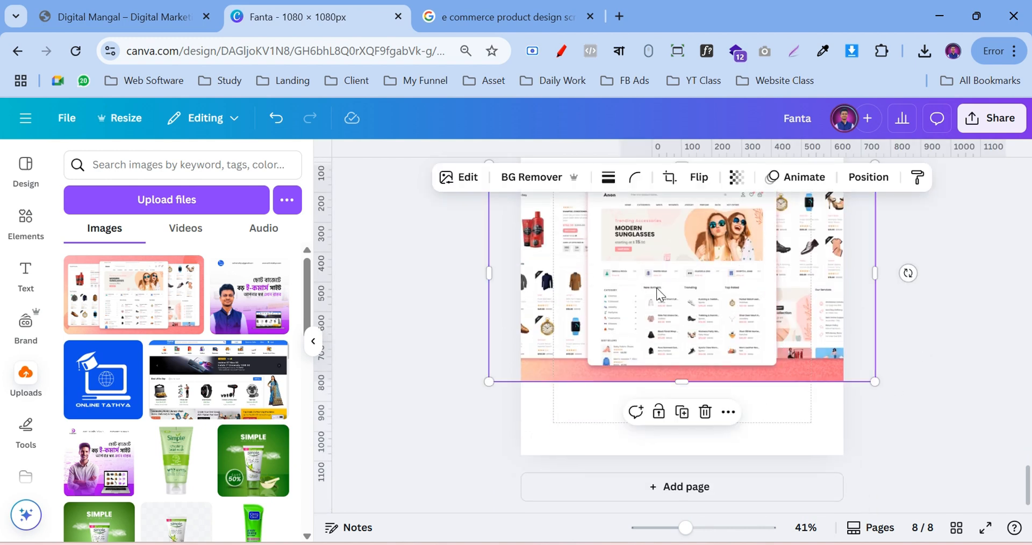
click(737, 177)
drag(775, 239, 720, 248)
click(924, 307)
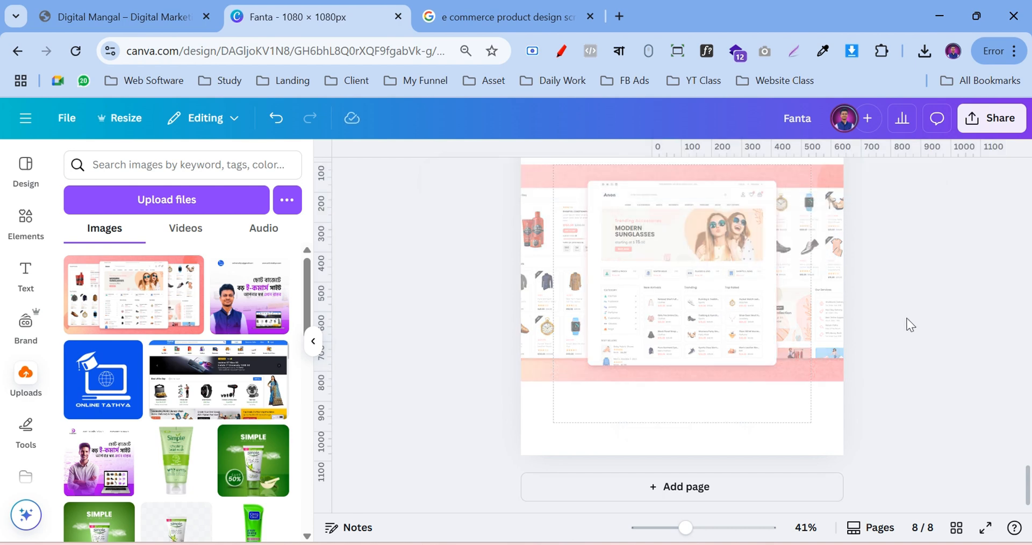
scroll(909, 325, up, 2)
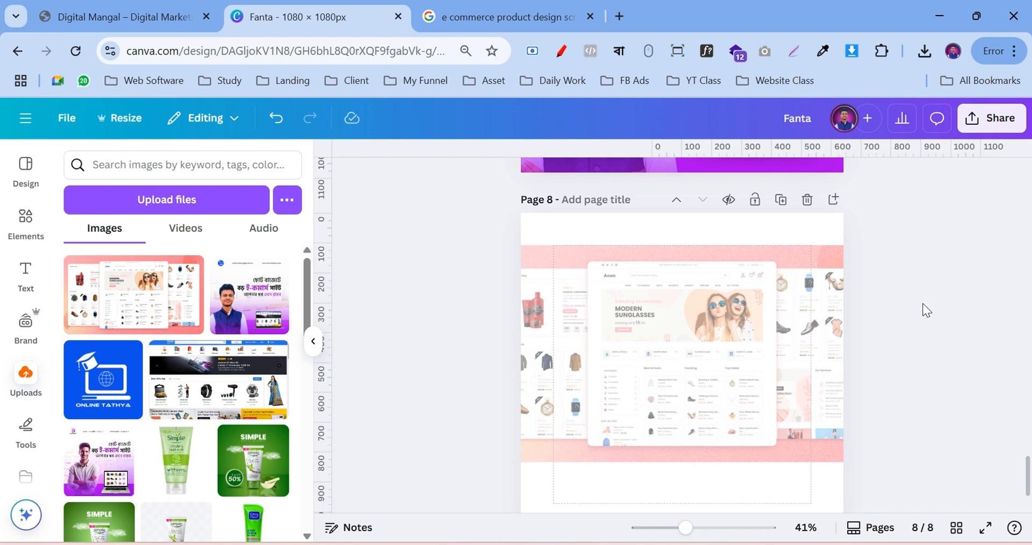
Apply a whole-image Blur effect to the page 8 website screenshot
click(637, 336)
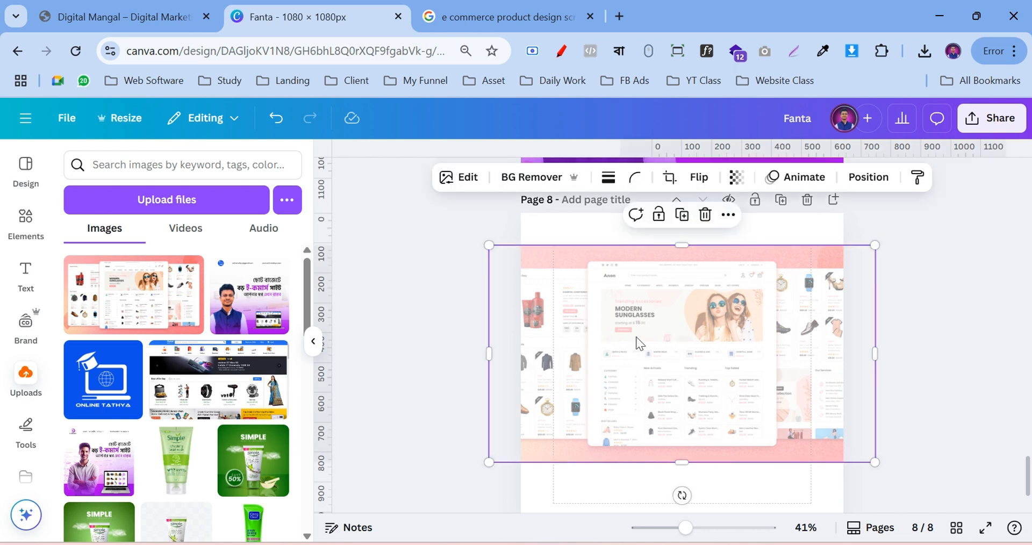
click(440, 181)
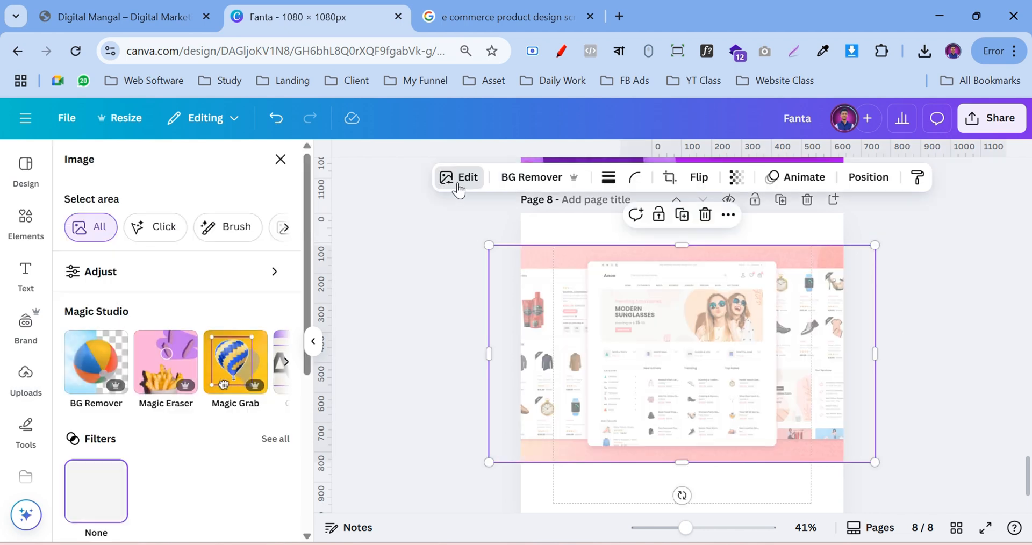
scroll(236, 377, down, 3)
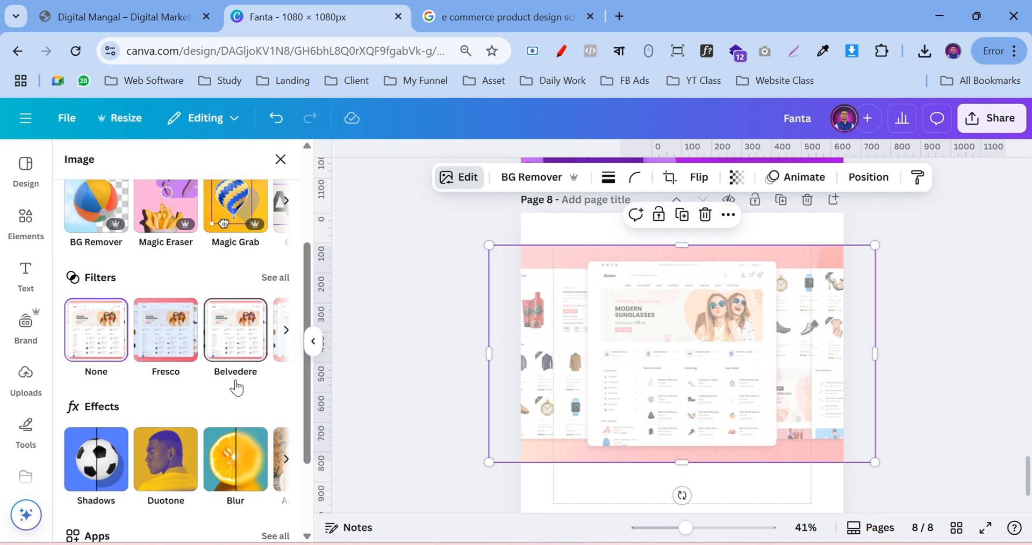
click(218, 447)
click(217, 209)
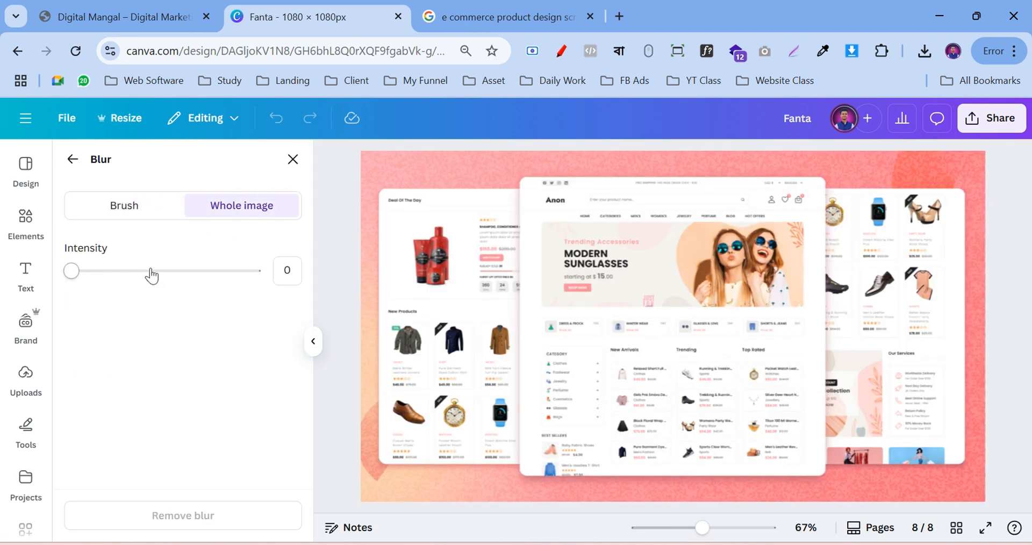
click(150, 271)
click(122, 271)
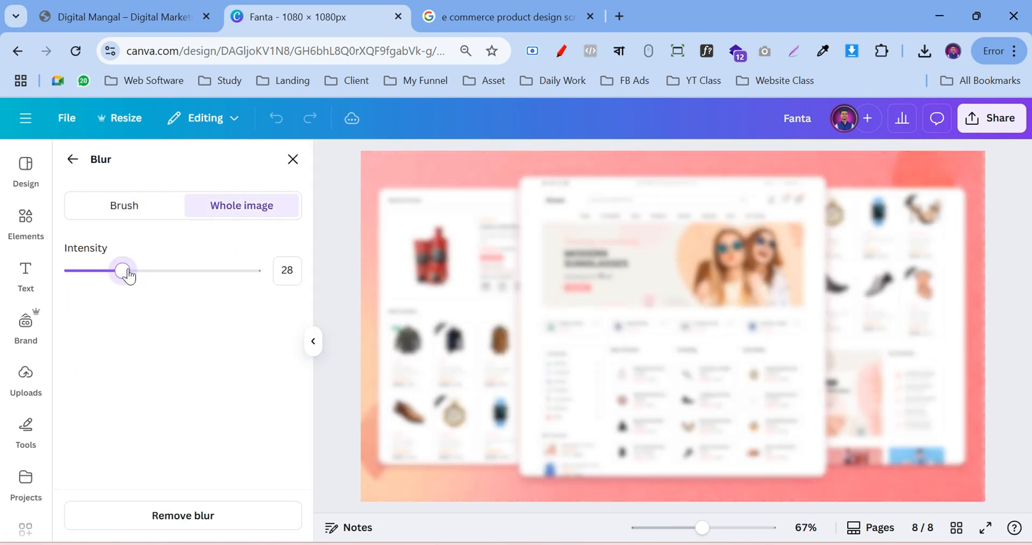
drag(183, 271, 167, 274)
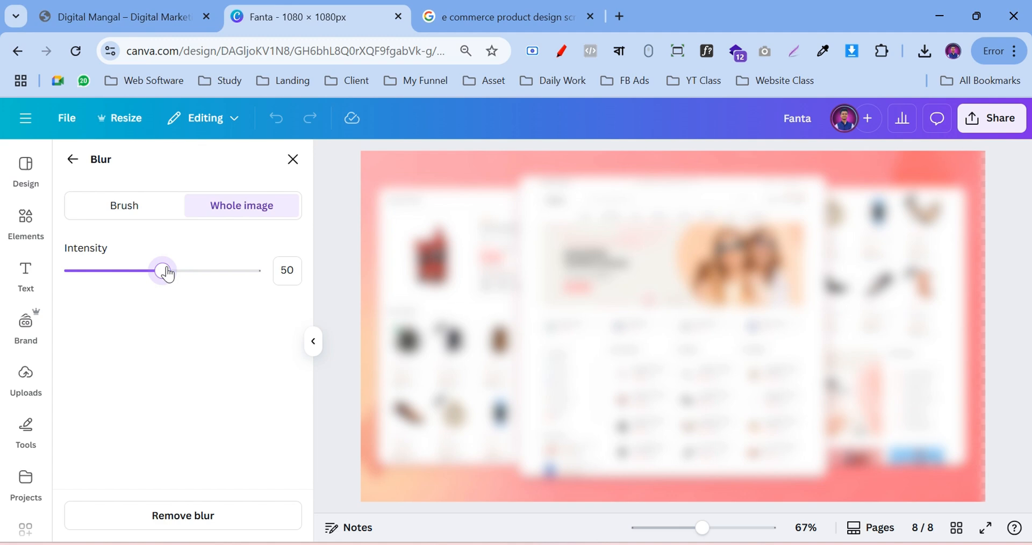
click(293, 159)
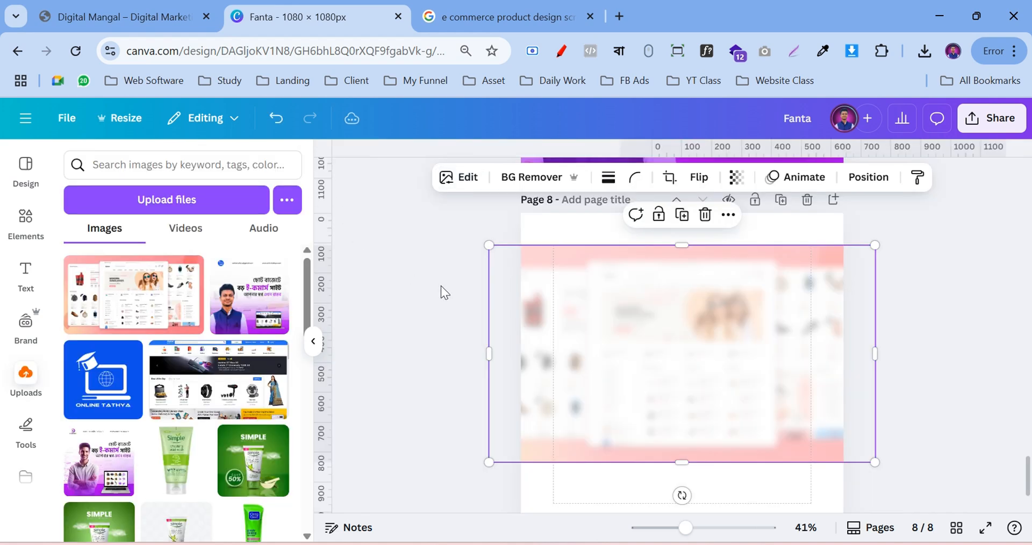
Make the screenshot partly transparent and lower its blur intensity to 39
click(464, 180)
click(737, 178)
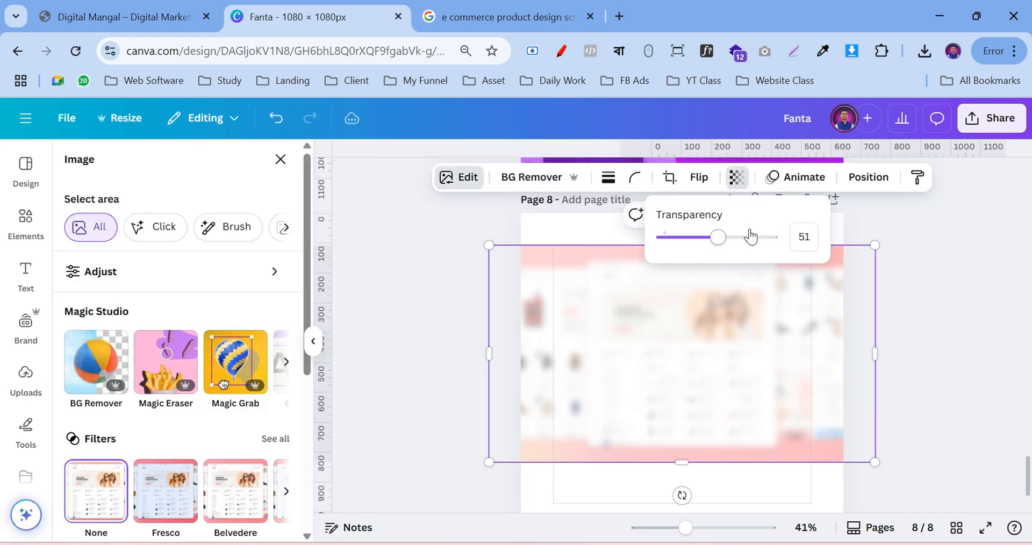
mouse_move(718, 237)
mouse_down()
mouse_move(750, 237)
mouse_move(731, 237)
mouse_up()
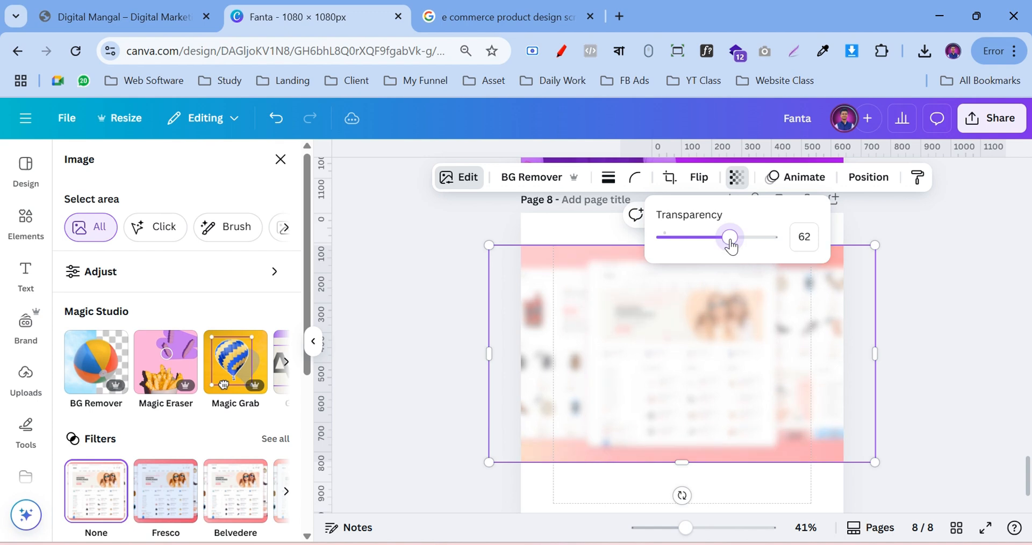
scroll(192, 368, down, 5)
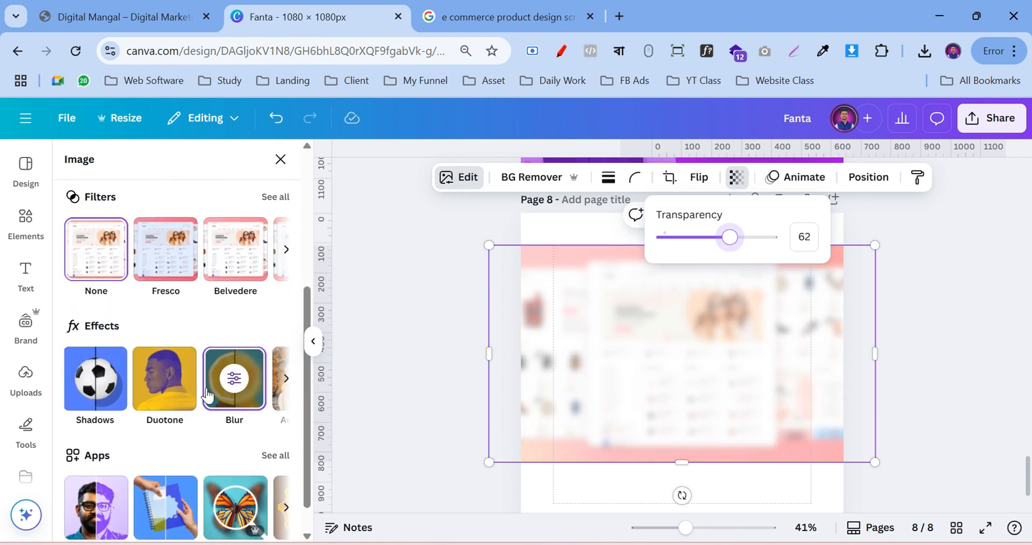
click(233, 372)
click(143, 271)
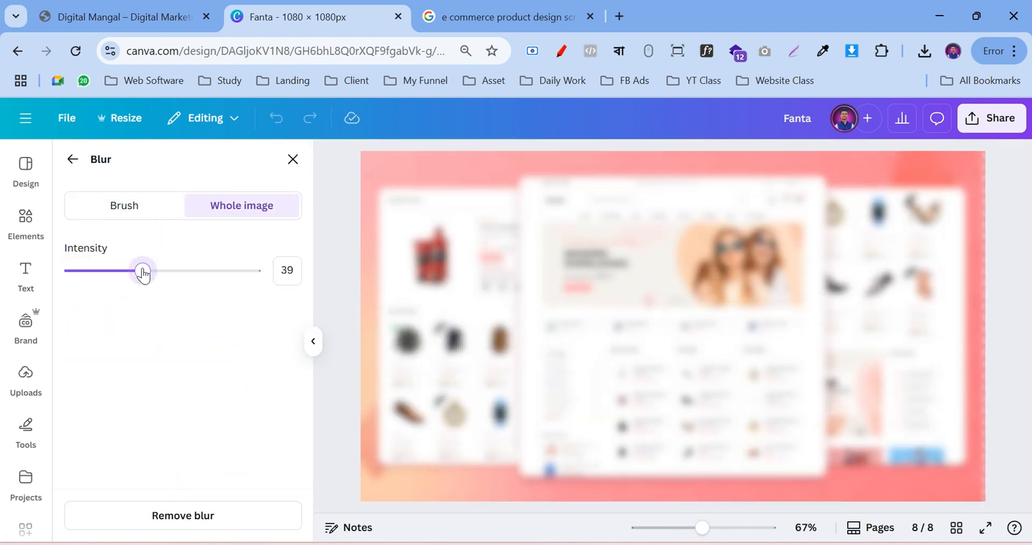
click(292, 159)
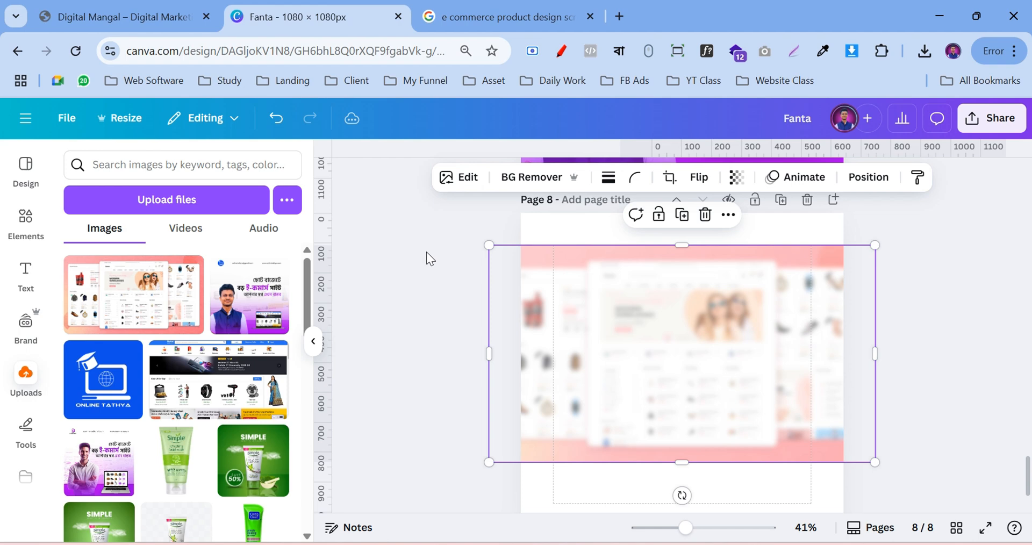
Reduce the screenshot's blur intensity to 12
click(459, 177)
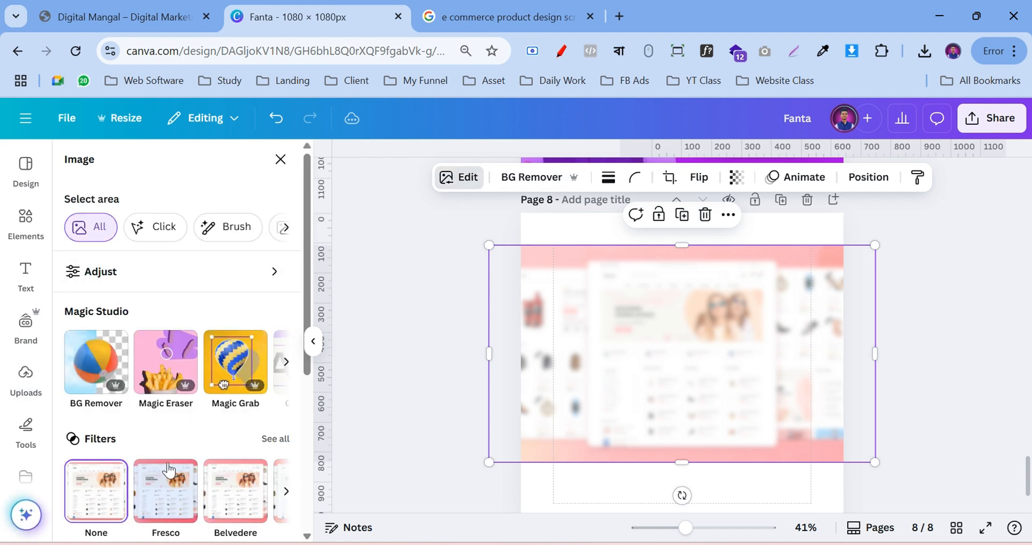
scroll(175, 414, down, 1)
scroll(174, 407, down, 3)
click(231, 387)
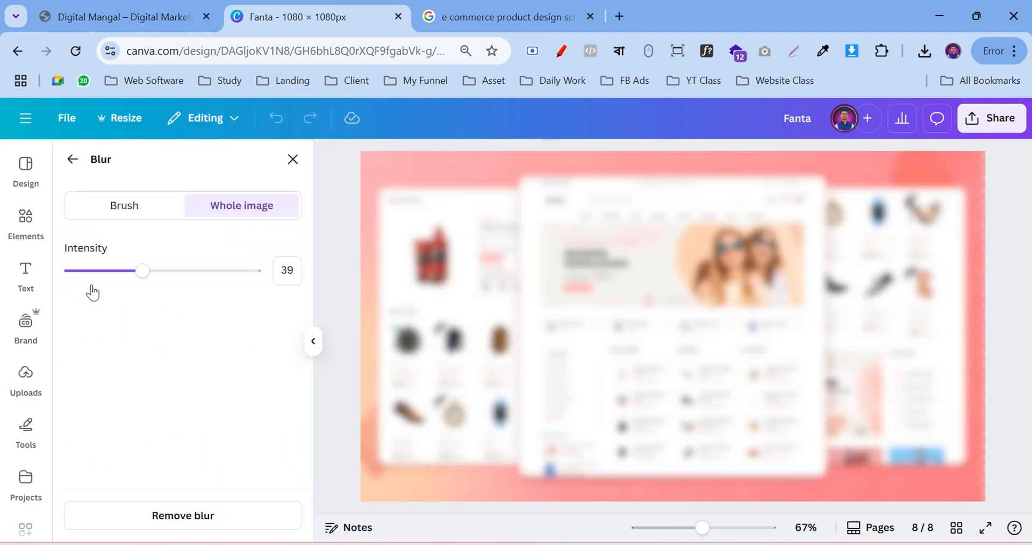
click(93, 271)
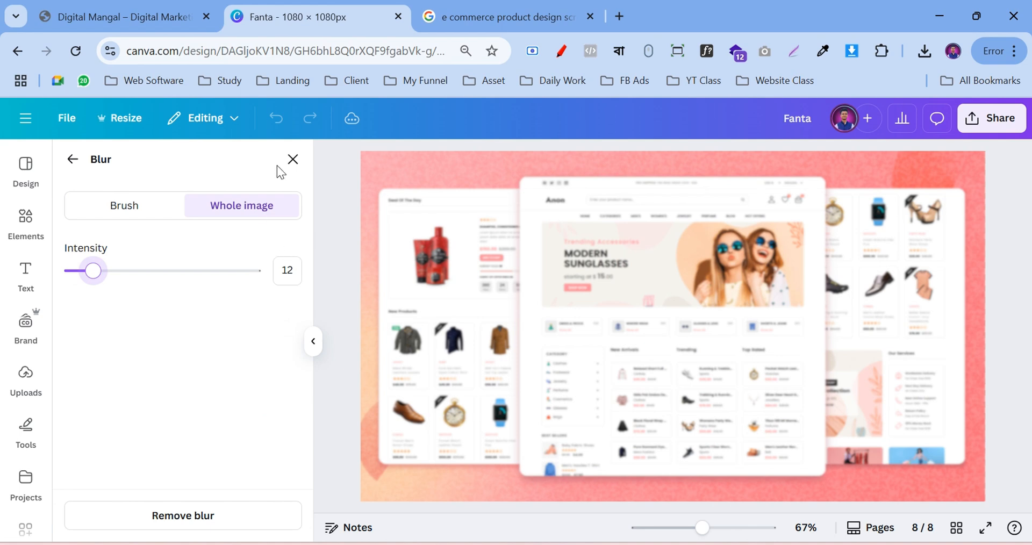
click(292, 159)
Fade the screenshot much further, down to transparency 20
click(403, 282)
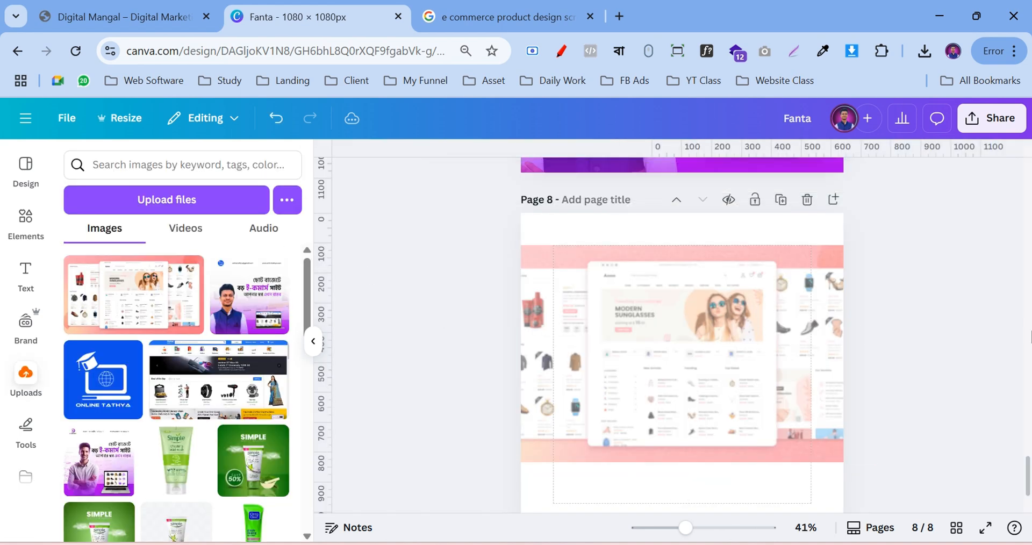
click(640, 314)
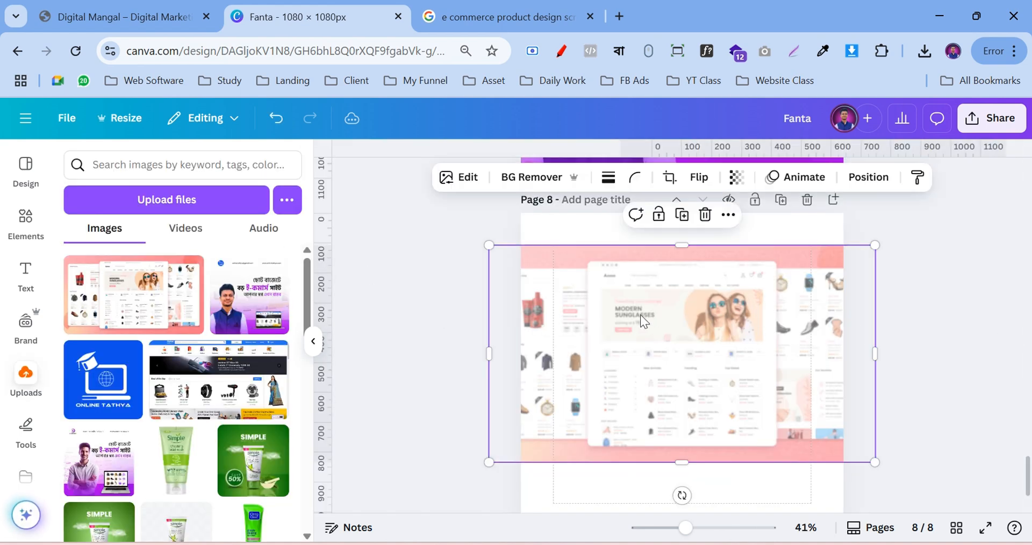
click(736, 177)
click(731, 237)
drag(731, 237, 677, 254)
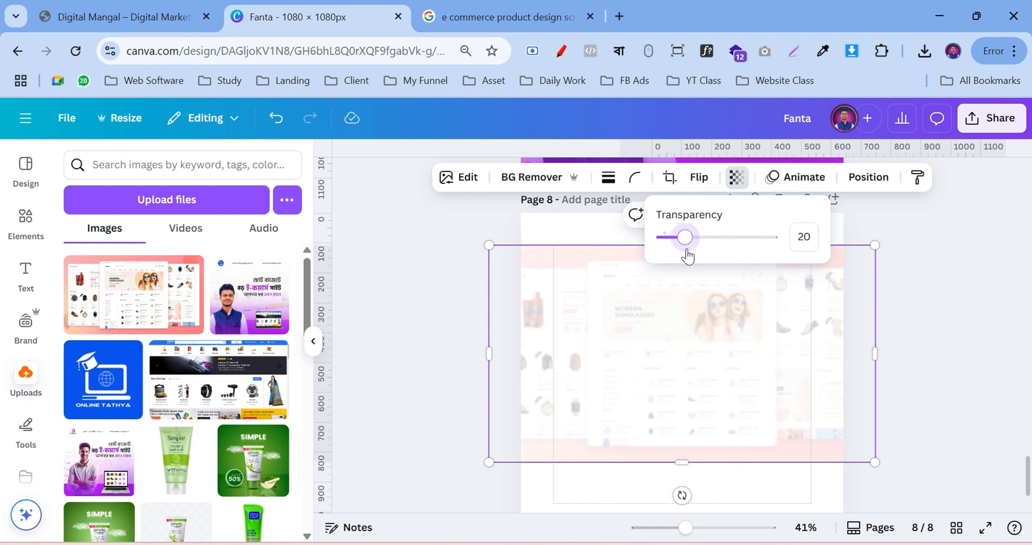
click(987, 319)
Narrow the screenshot from both sides so it spans exactly the page width
click(985, 318)
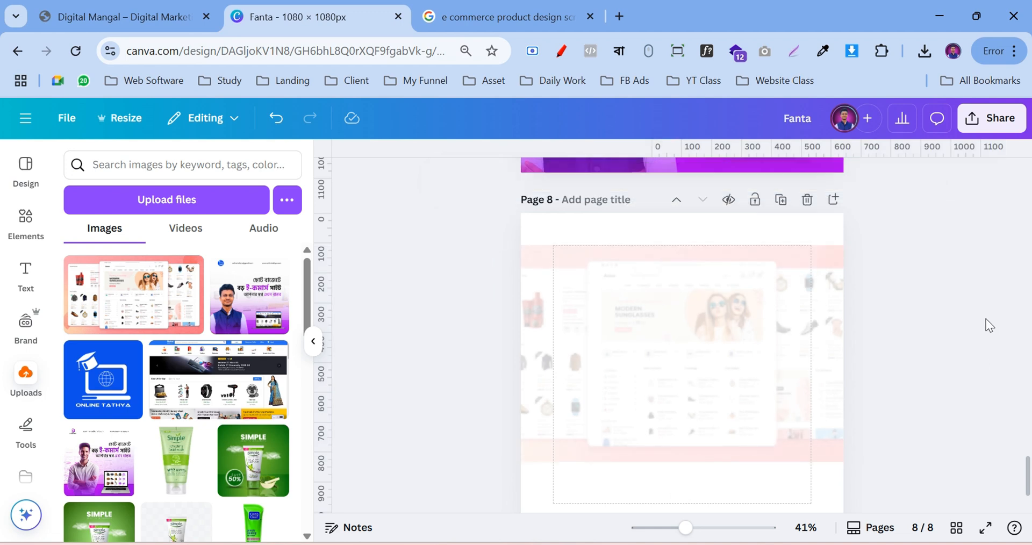
click(796, 337)
drag(880, 351, 845, 353)
drag(492, 357, 521, 359)
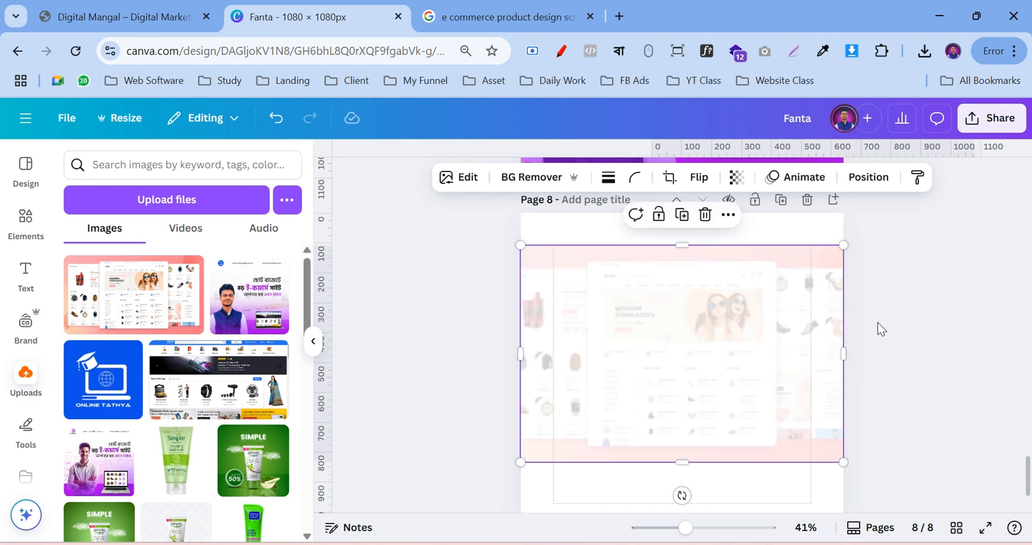
scroll(892, 355, up, 5)
scroll(979, 312, down, 5)
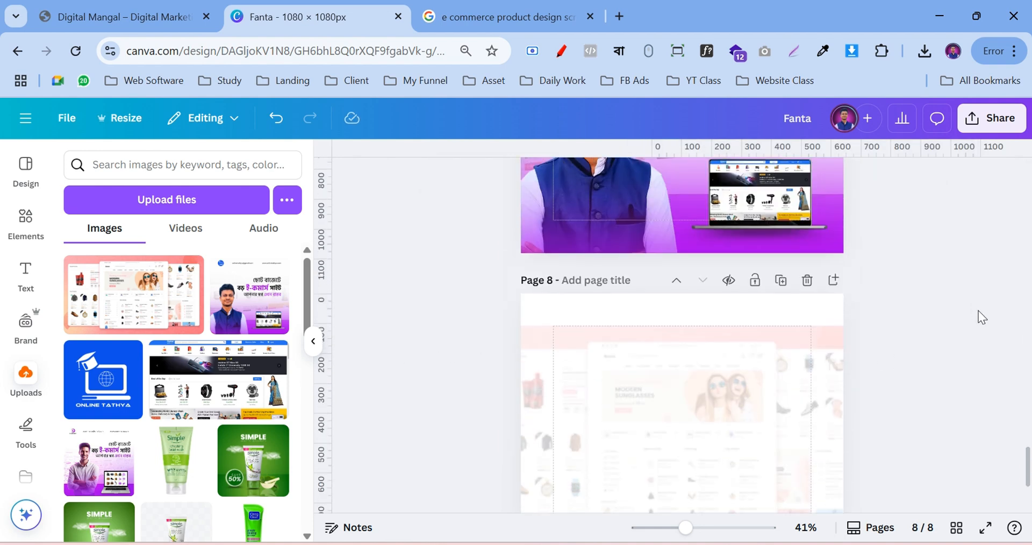
Widen the faded screenshot outward on its left and right sides
scroll(943, 317, down, 2)
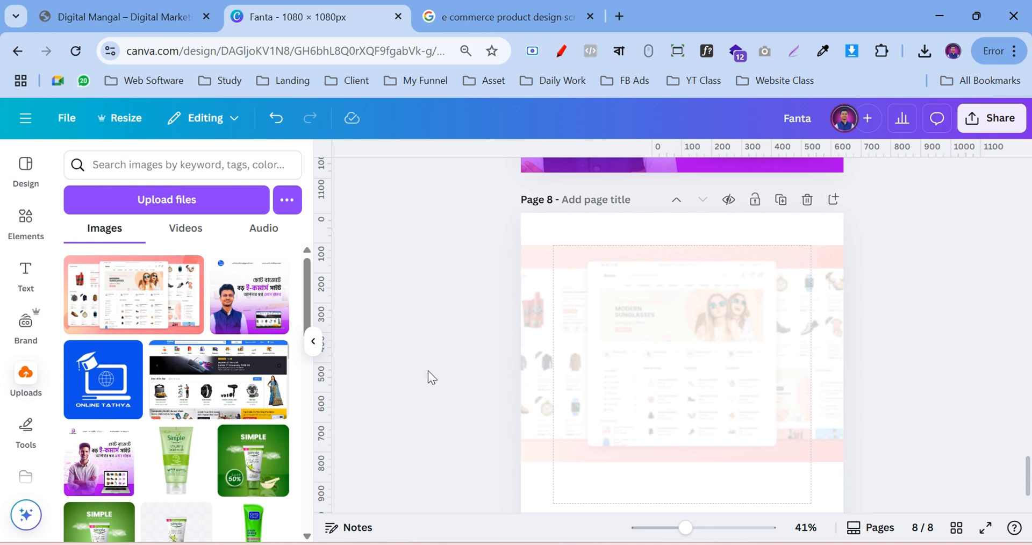
click(516, 351)
drag(520, 353, 475, 362)
drag(850, 353, 901, 356)
scroll(757, 357, down, 3)
click(937, 342)
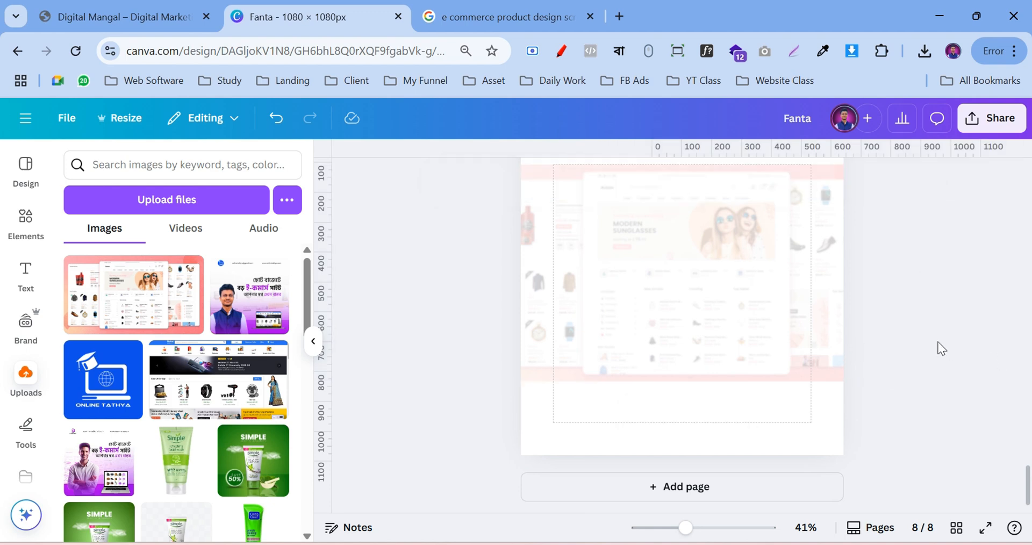
Tilt the screenshot to -3° and resize it slightly wider than the page
click(815, 308)
drag(932, 273, 935, 267)
click(962, 336)
scroll(959, 339, up, 3)
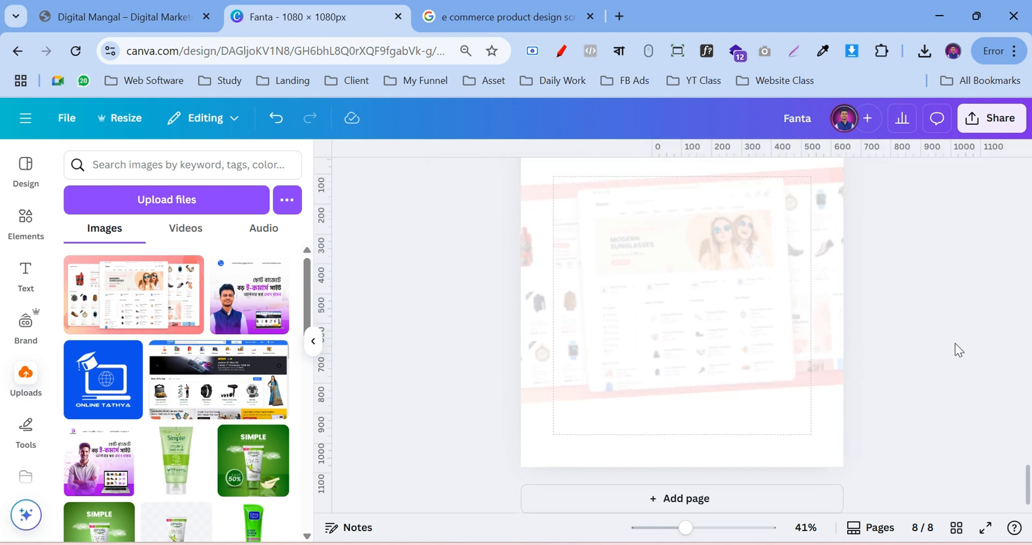
click(814, 395)
scroll(912, 375, down, 2)
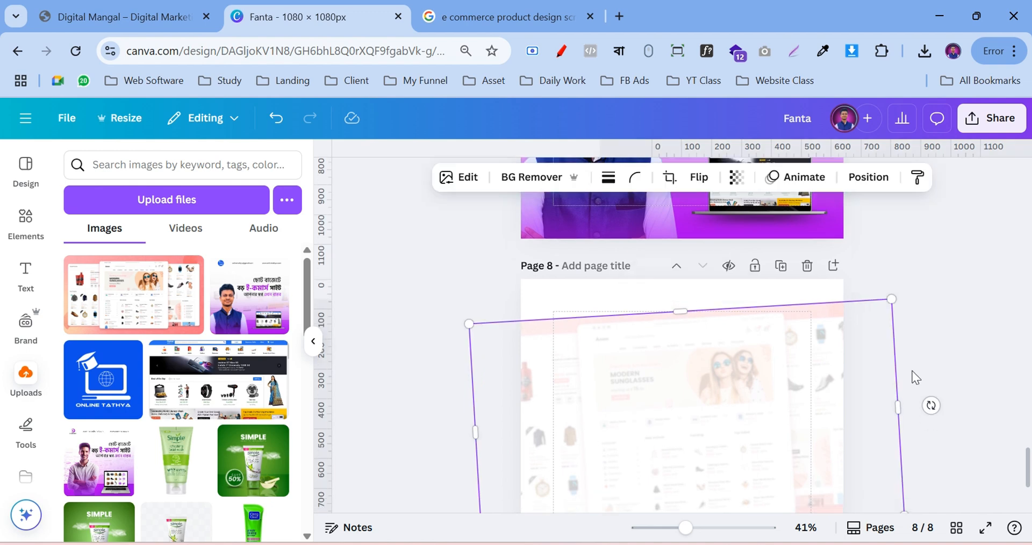
drag(898, 338, 857, 363)
drag(475, 368, 512, 364)
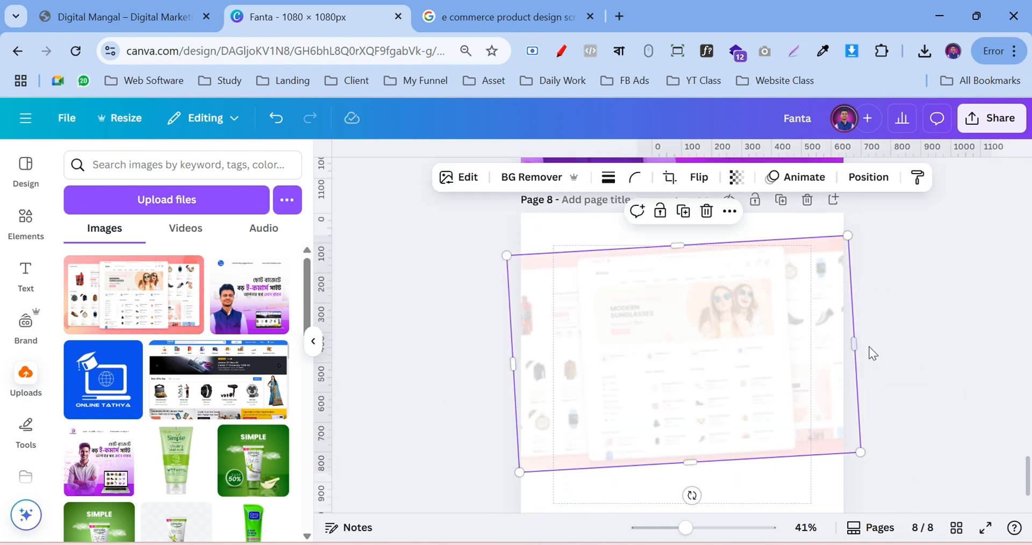
click(957, 337)
scroll(959, 336, up, 2)
scroll(959, 339, up, 5)
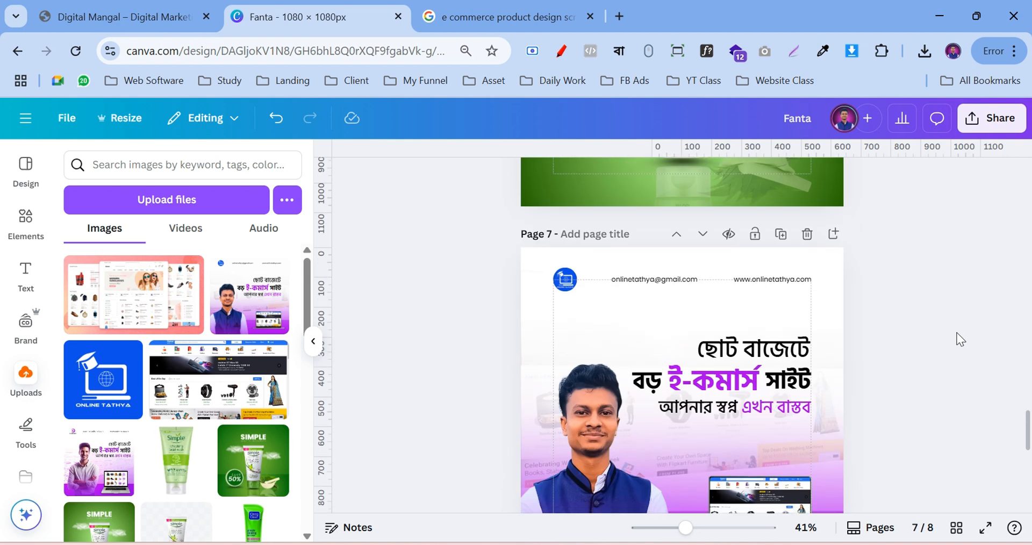
scroll(958, 339, down, 5)
Search the Elements library for 'shape'
click(43, 225)
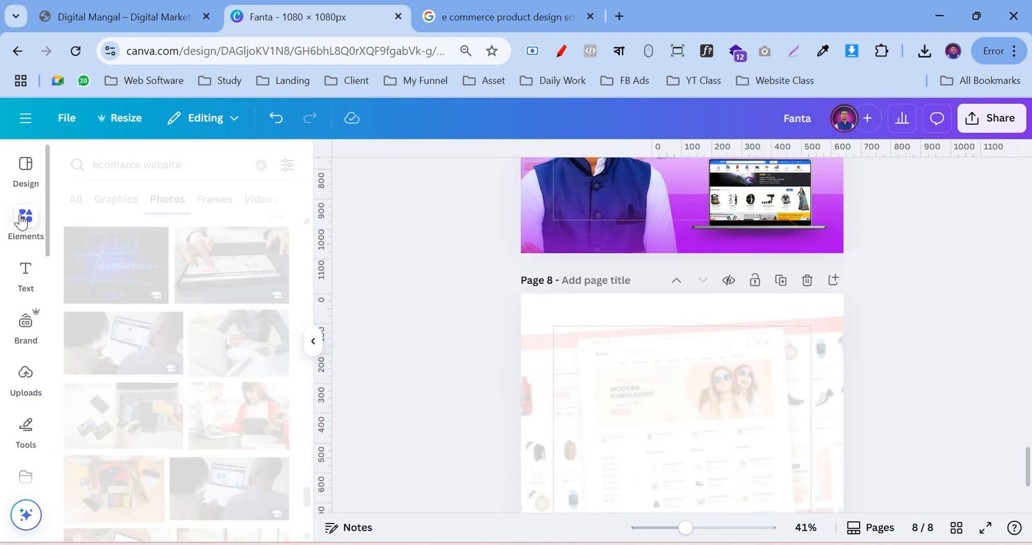
click(22, 219)
click(152, 168)
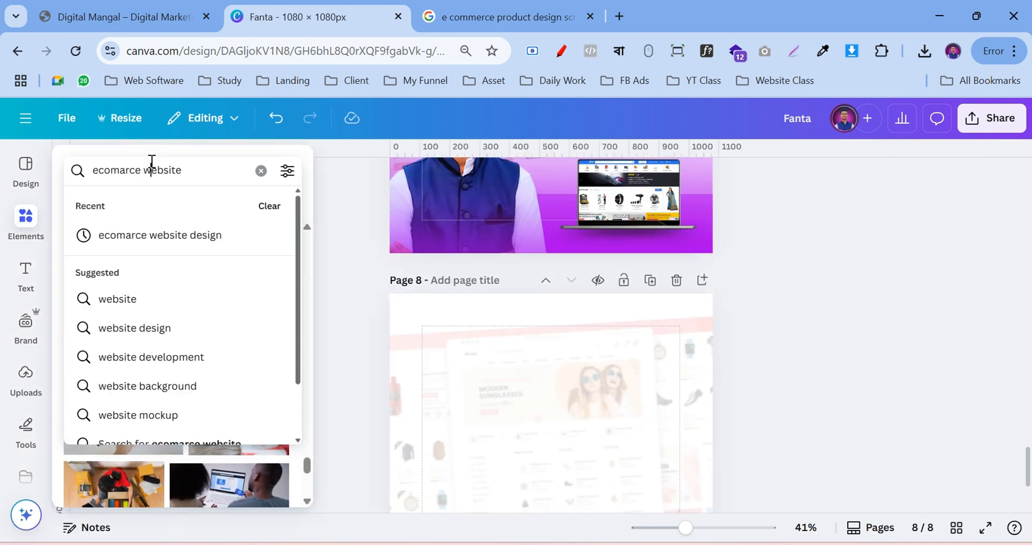
triple_click(152, 168)
text(shape)
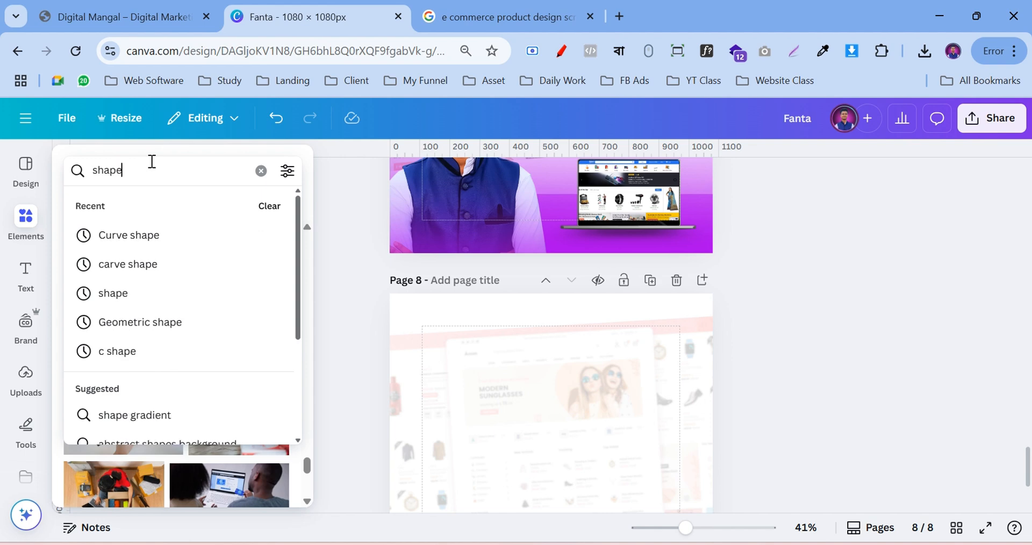
key(Return)
scroll(561, 330, down, 1)
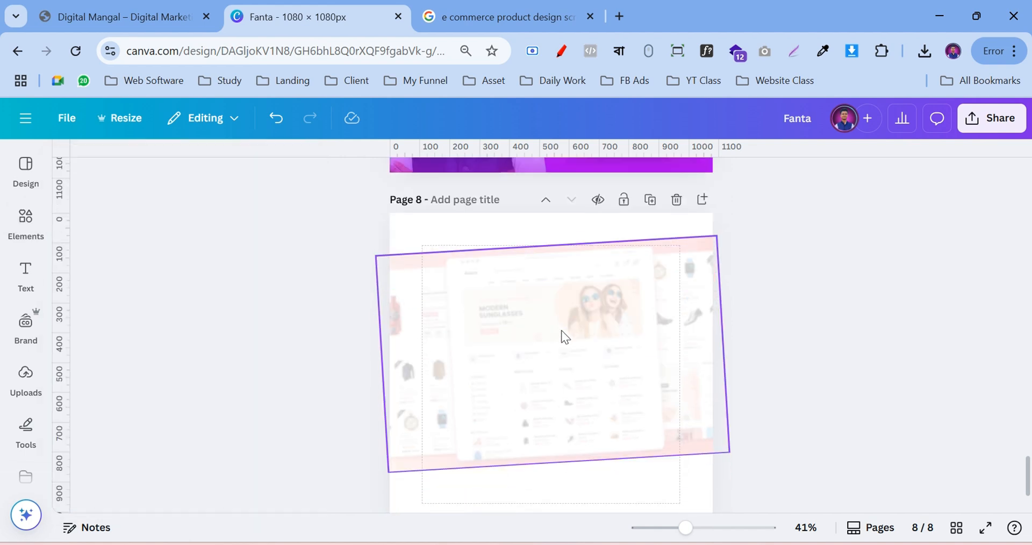
scroll(469, 346, up, 1)
click(39, 235)
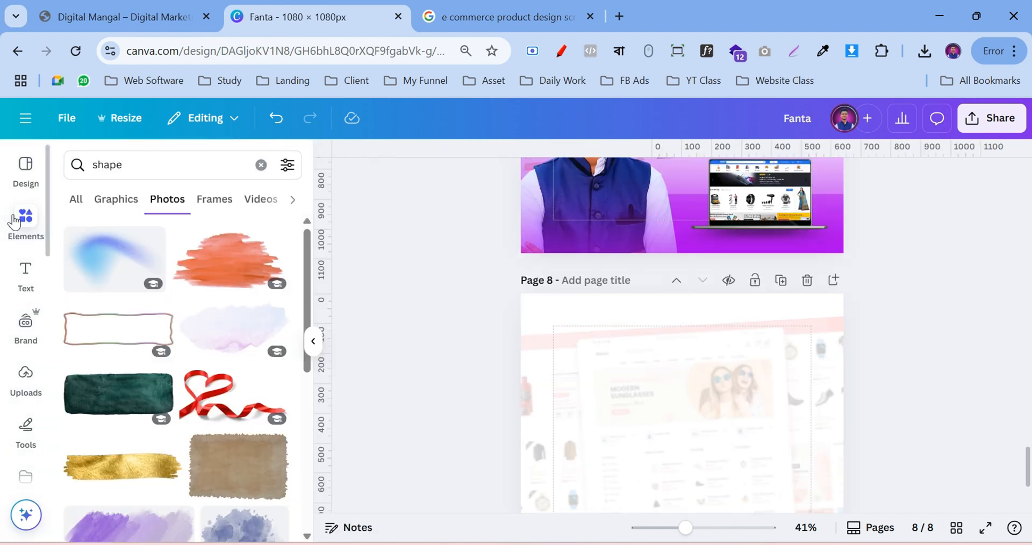
click(76, 211)
scroll(78, 226, down, 2)
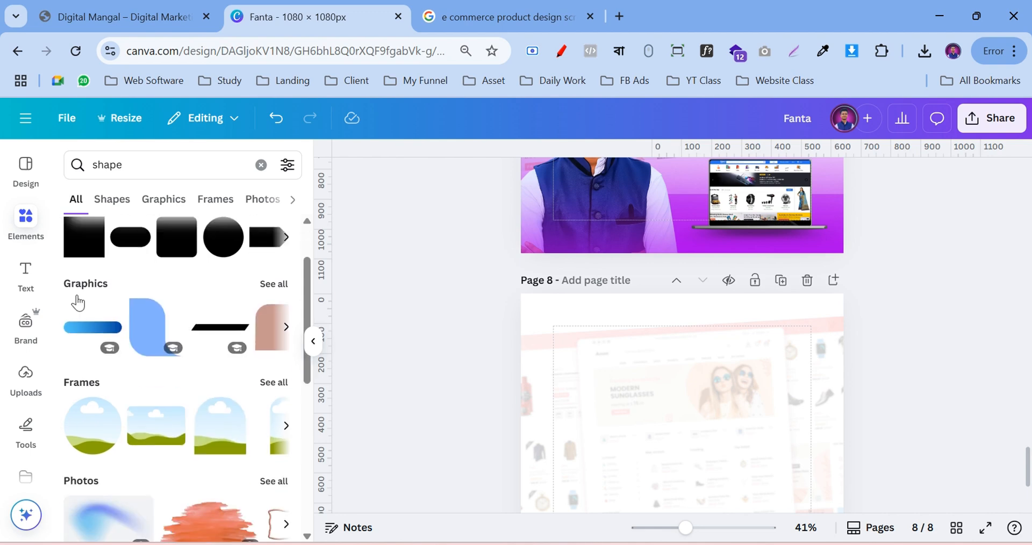
Add a blue rectangle at the top of page 8, stretched to 1080 × 324
key(r)
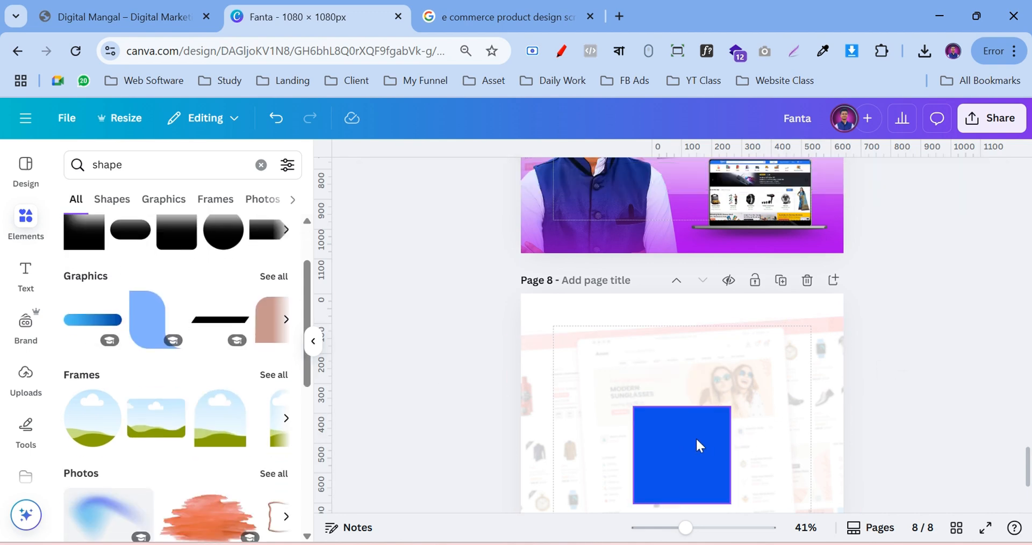
drag(696, 437, 844, 348)
drag(681, 391, 683, 473)
Give the rectangle a gradient fill with both colour stops set to #0F50E8
click(434, 177)
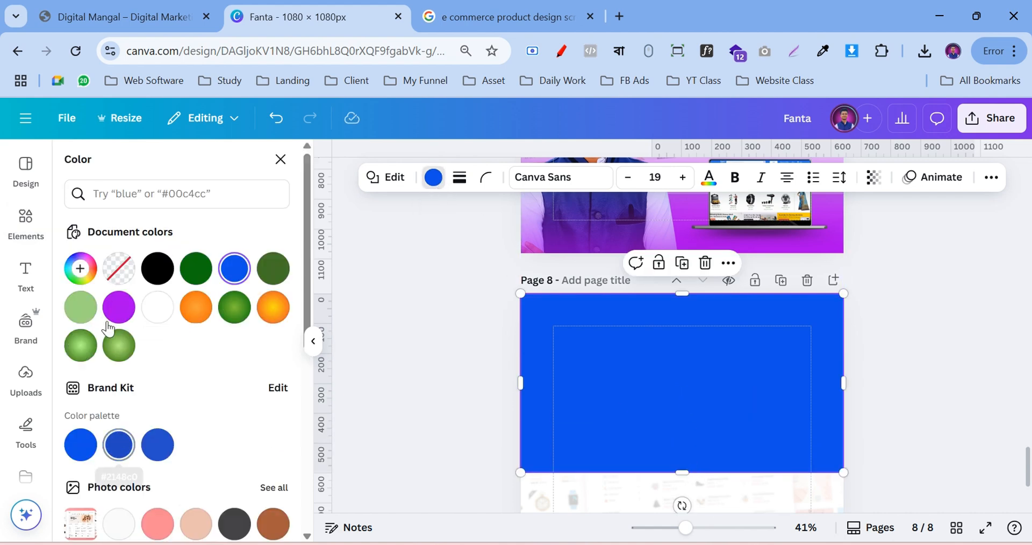
click(81, 268)
click(230, 322)
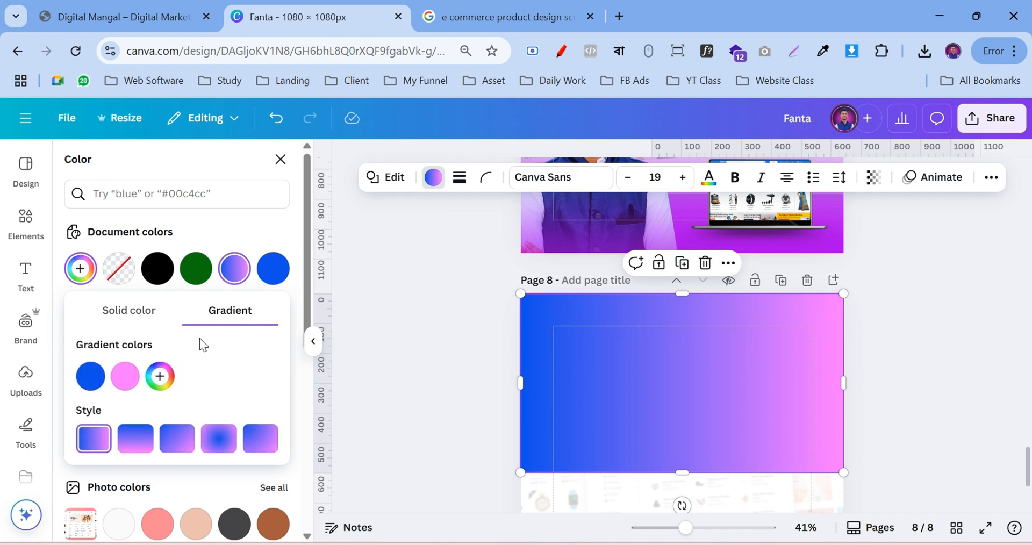
click(126, 383)
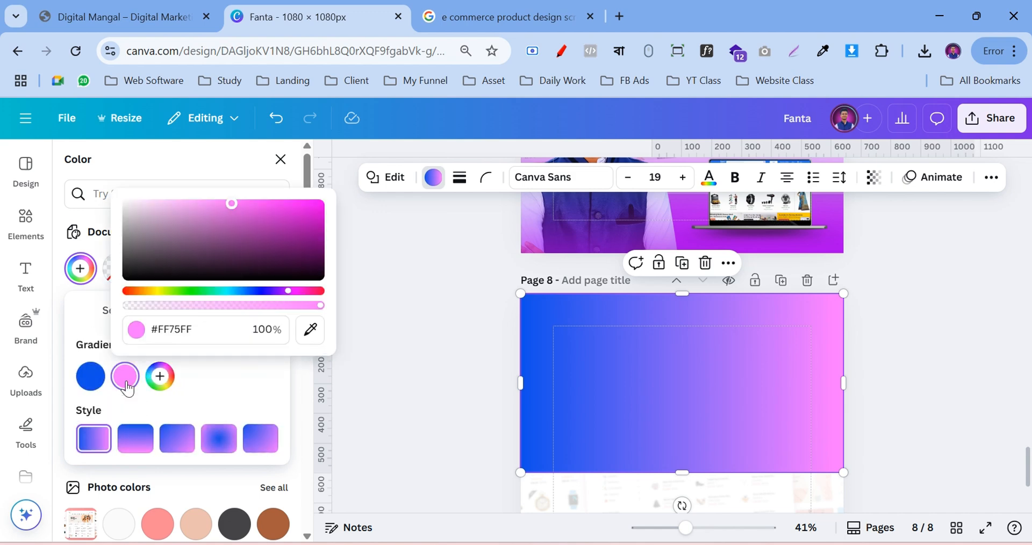
drag(278, 294, 252, 296)
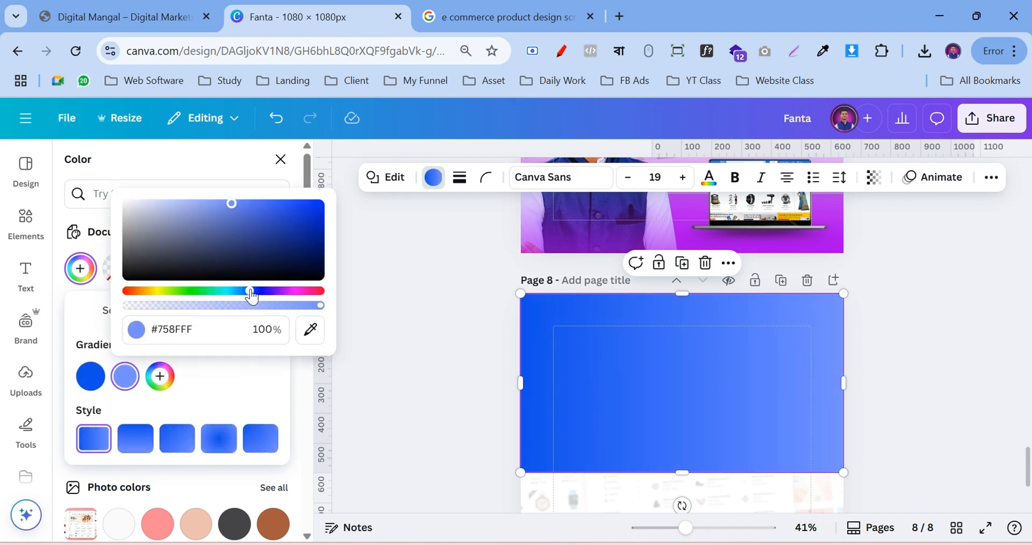
click(100, 386)
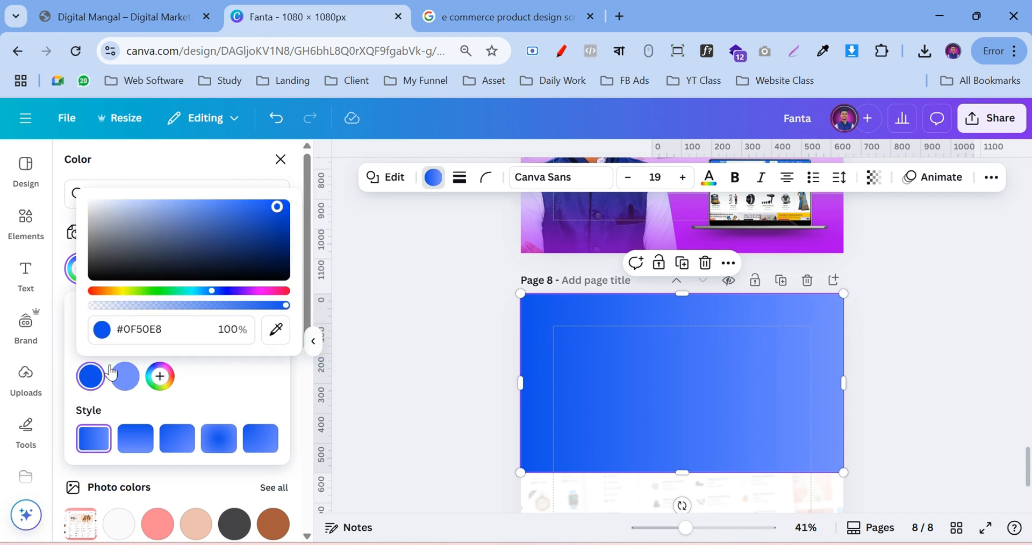
click(152, 324)
right_click(152, 324)
click(208, 171)
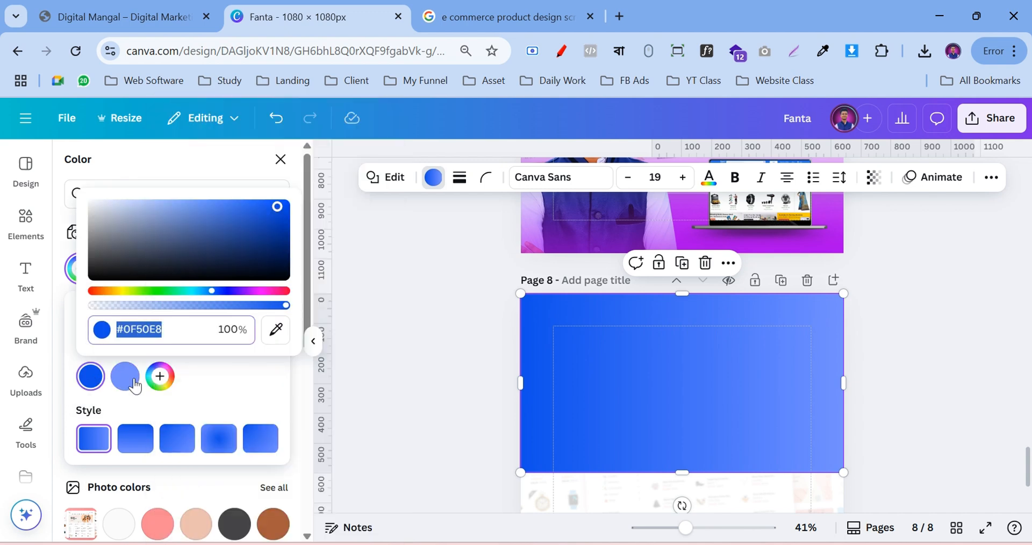
click(125, 376)
click(154, 323)
key(ctrl+v)
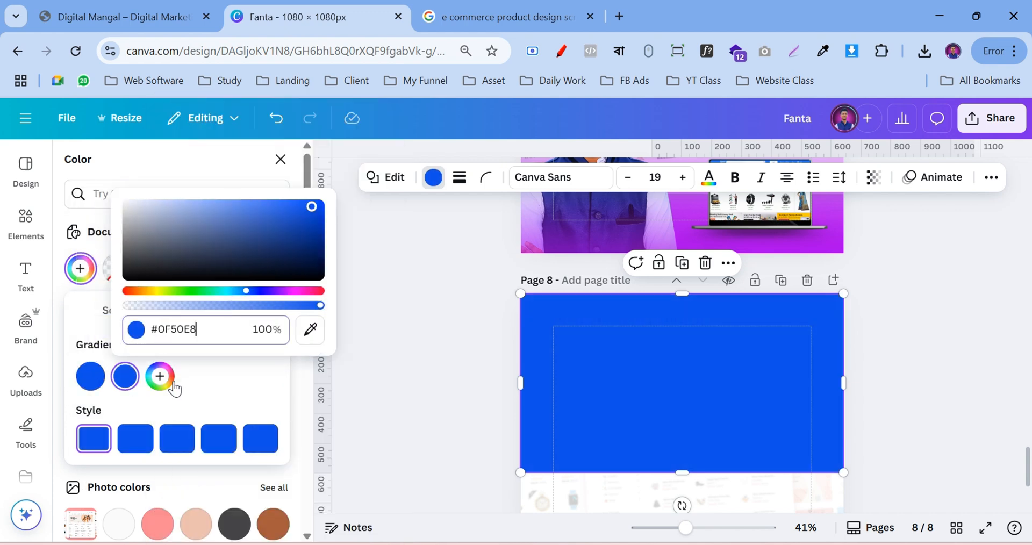
Make one gradient stop 0% opaque, use the vertical style, and rotate the rectangle so blue sits on top
click(98, 382)
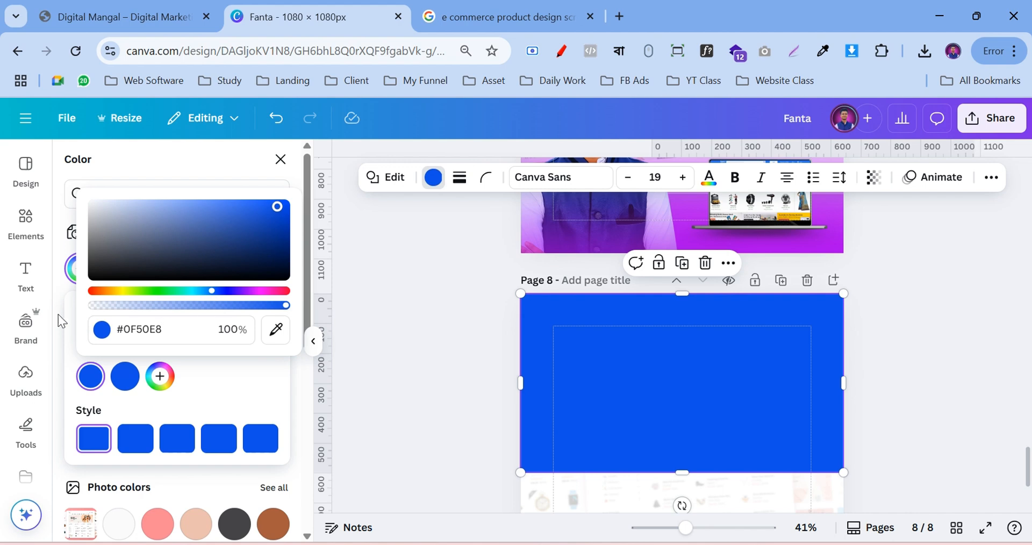
drag(161, 308, 52, 318)
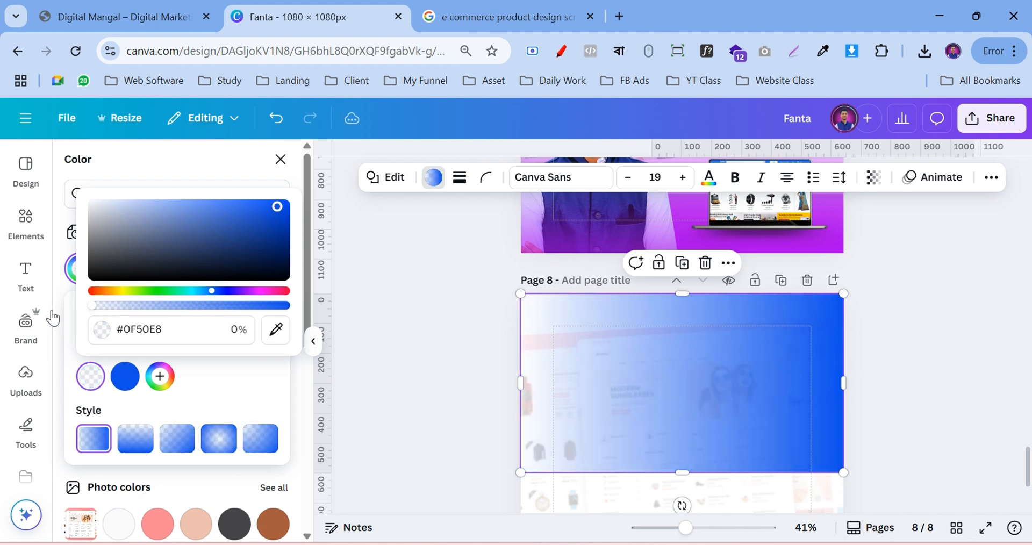
click(131, 439)
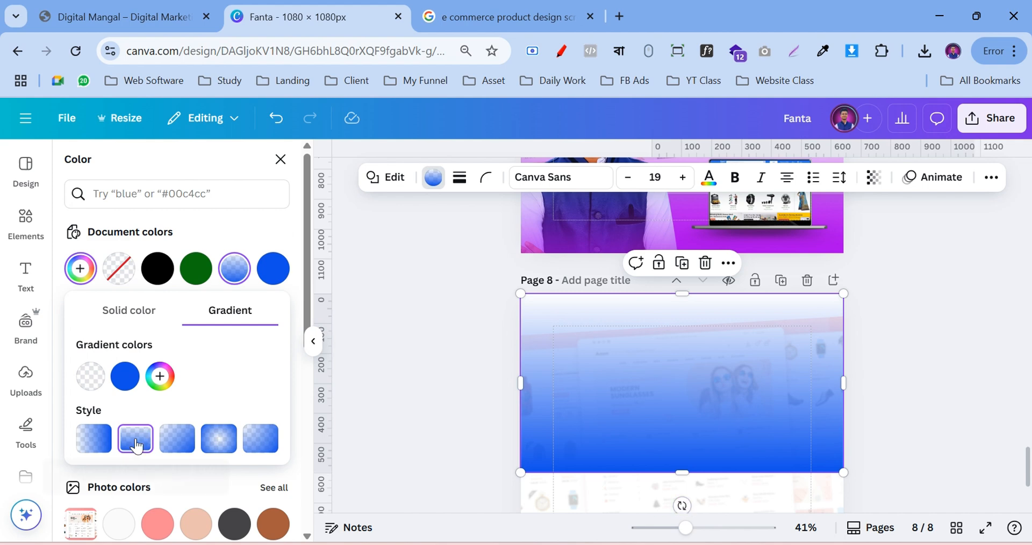
click(90, 376)
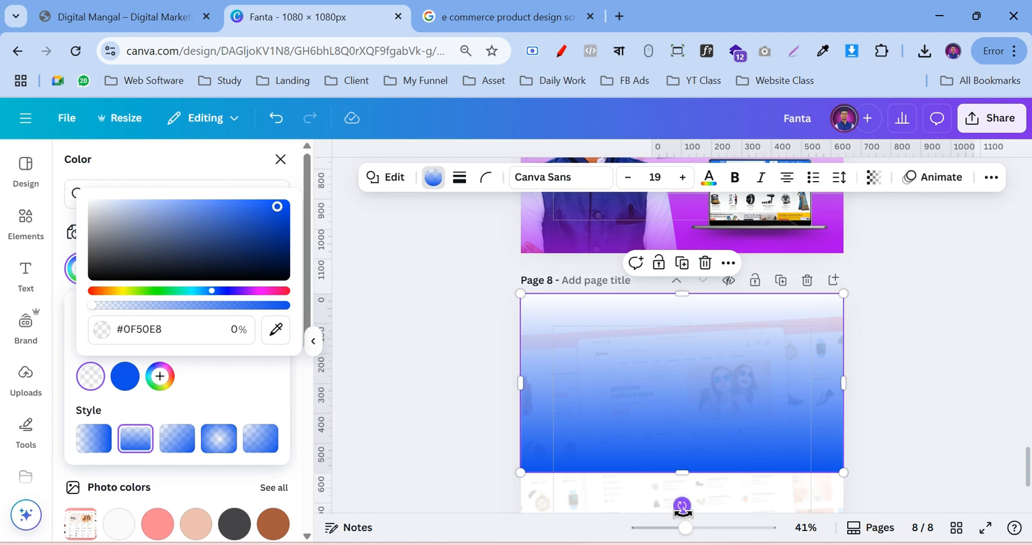
drag(681, 505, 688, 320)
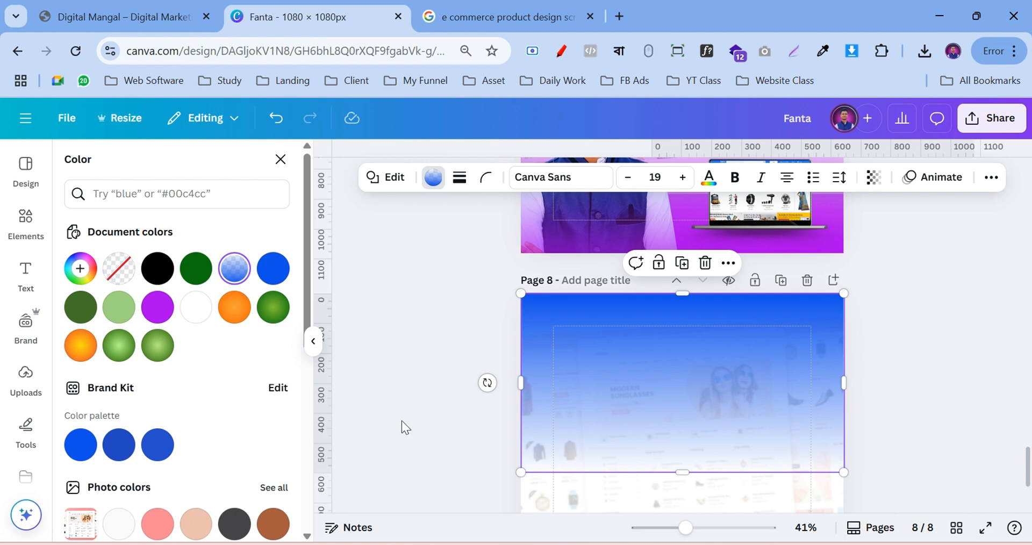
Recolour the blue stop of the rectangle's existing gradient to magenta
key(Escape)
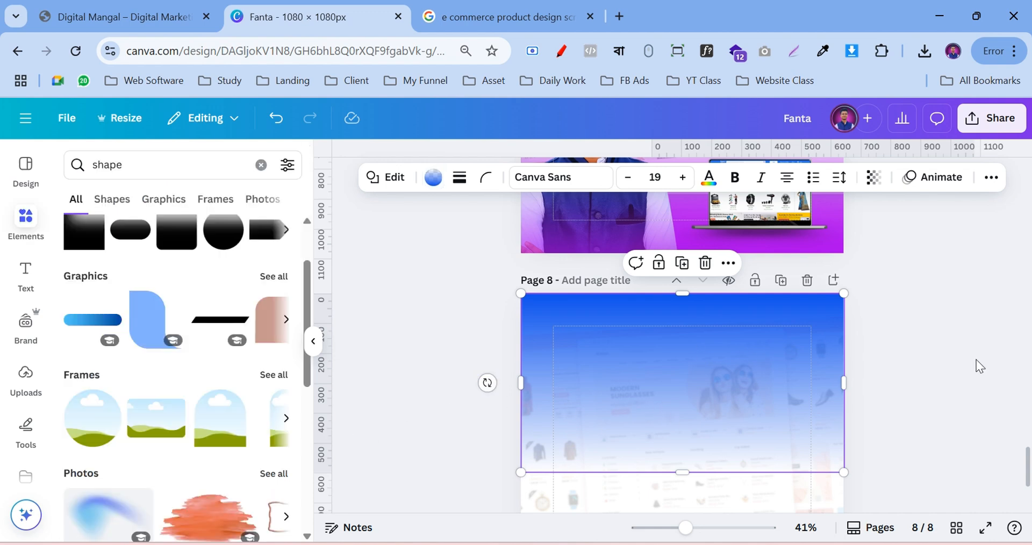
scroll(794, 327, down, 2)
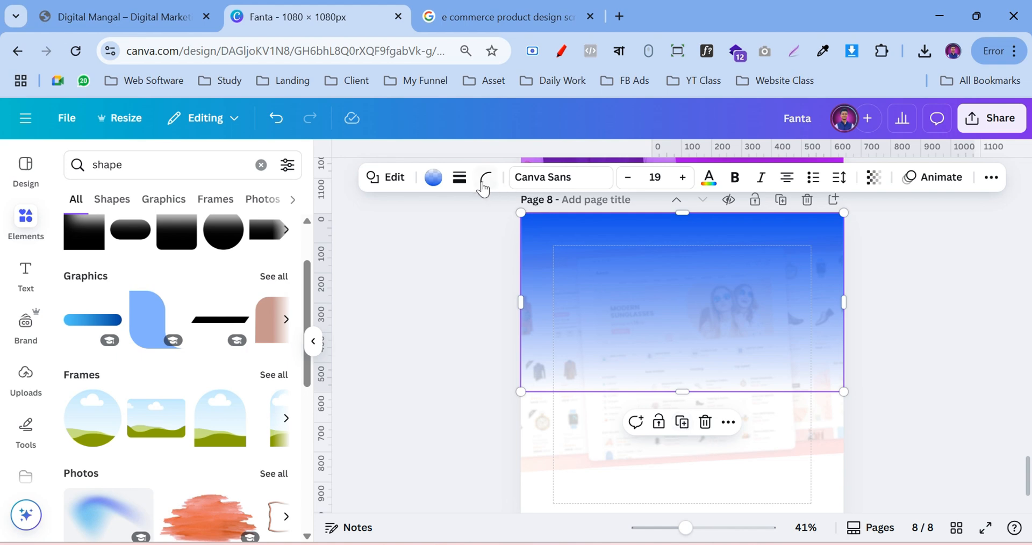
click(441, 185)
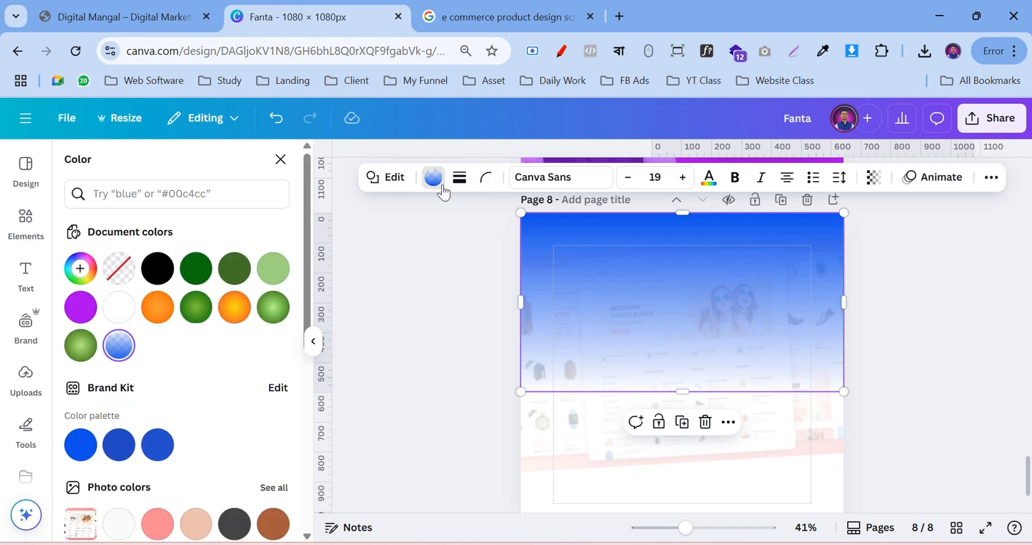
click(119, 347)
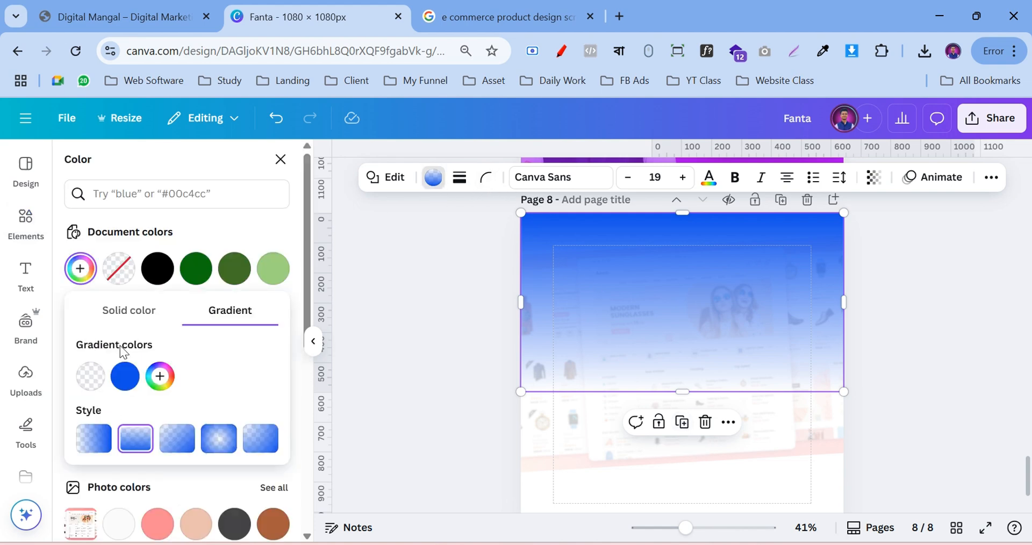
click(120, 378)
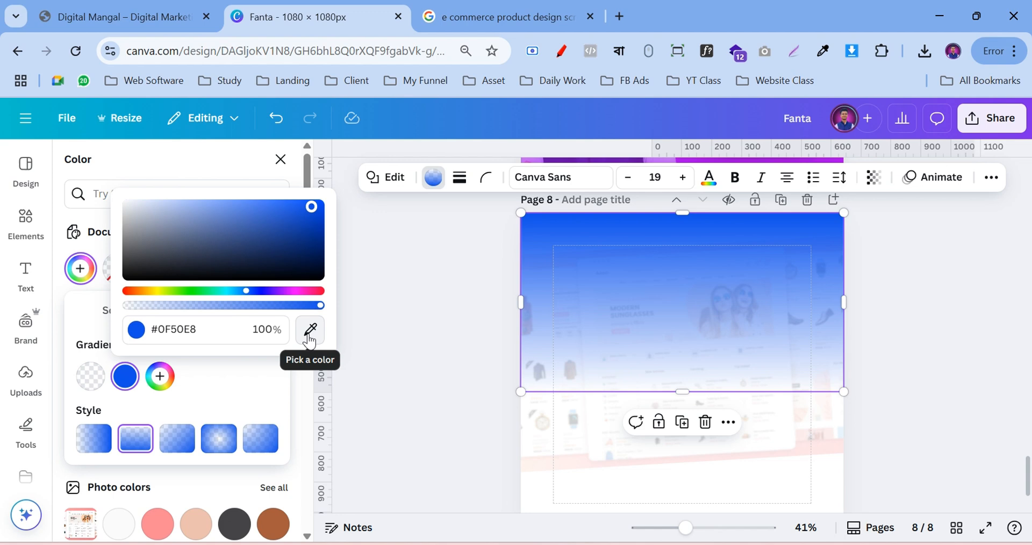
click(291, 291)
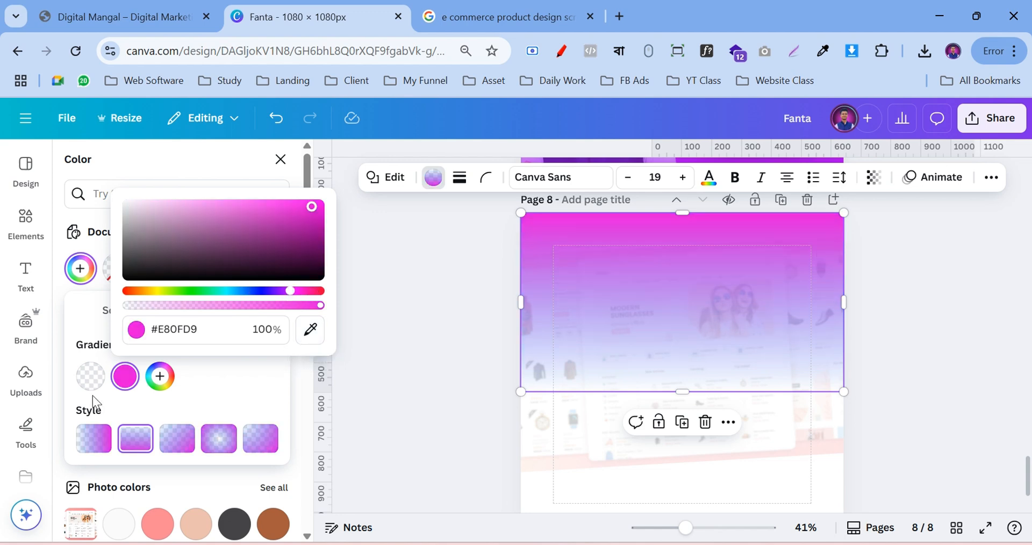
click(88, 379)
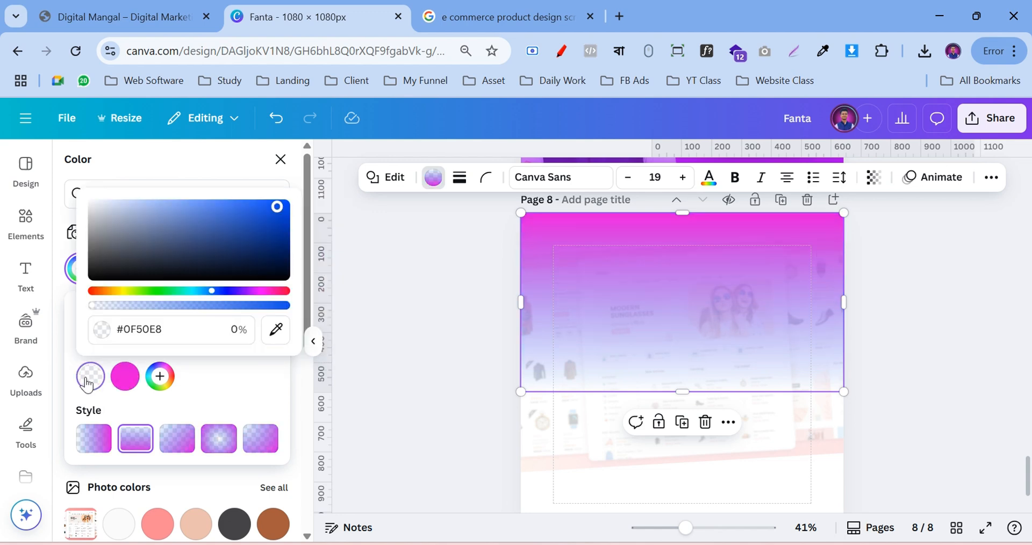
click(128, 381)
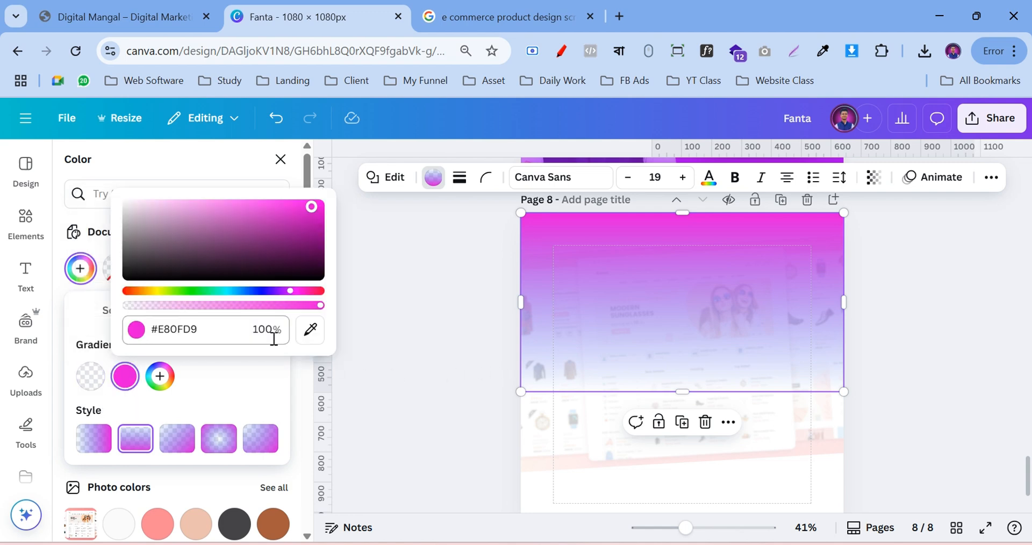
click(124, 383)
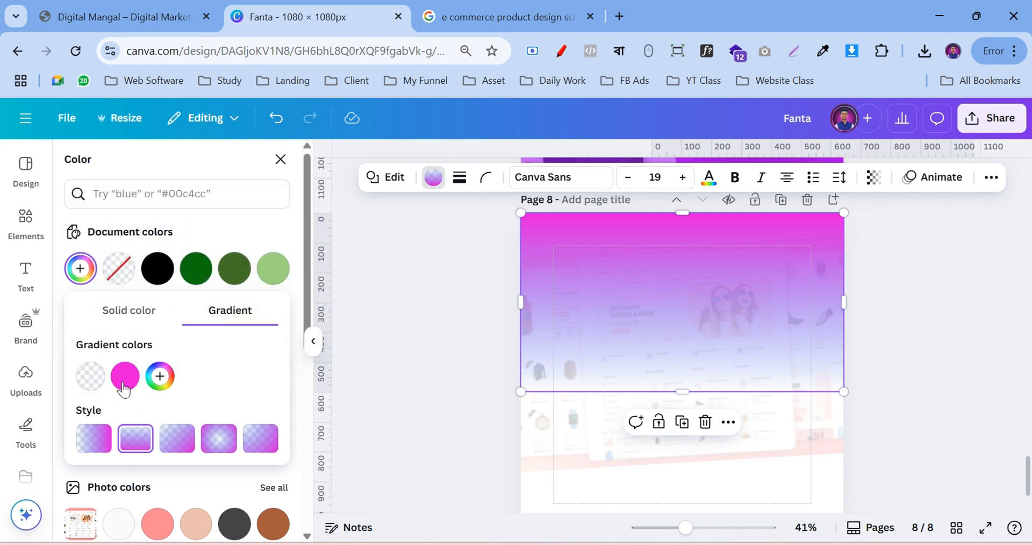
click(202, 234)
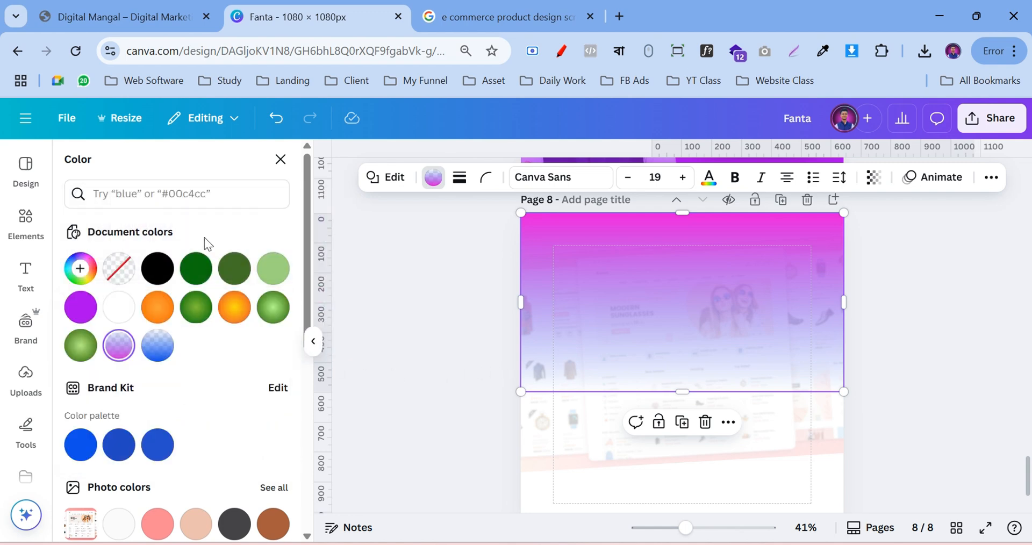
Fill the rectangle with solid purple and copy its hex value #AA01EB
click(80, 307)
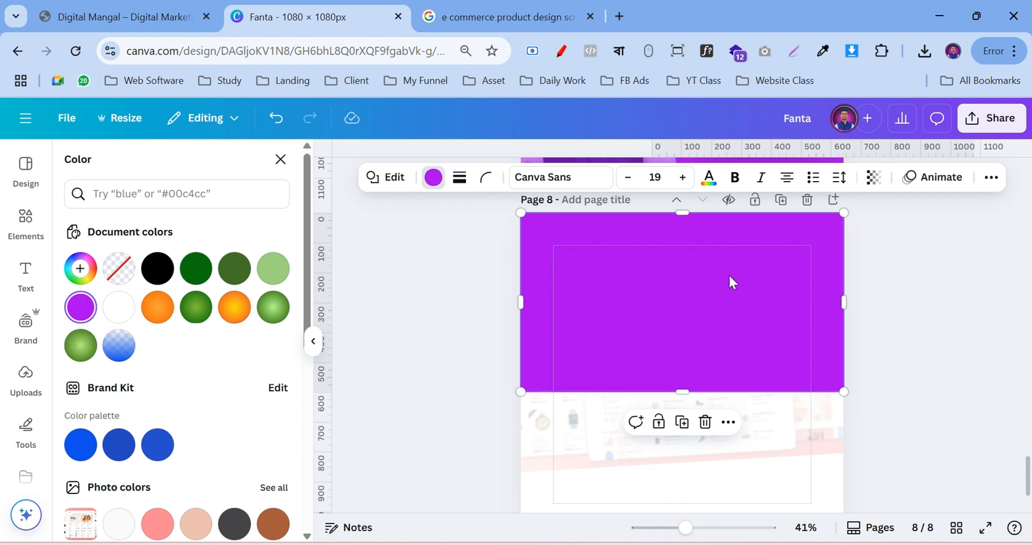
click(79, 268)
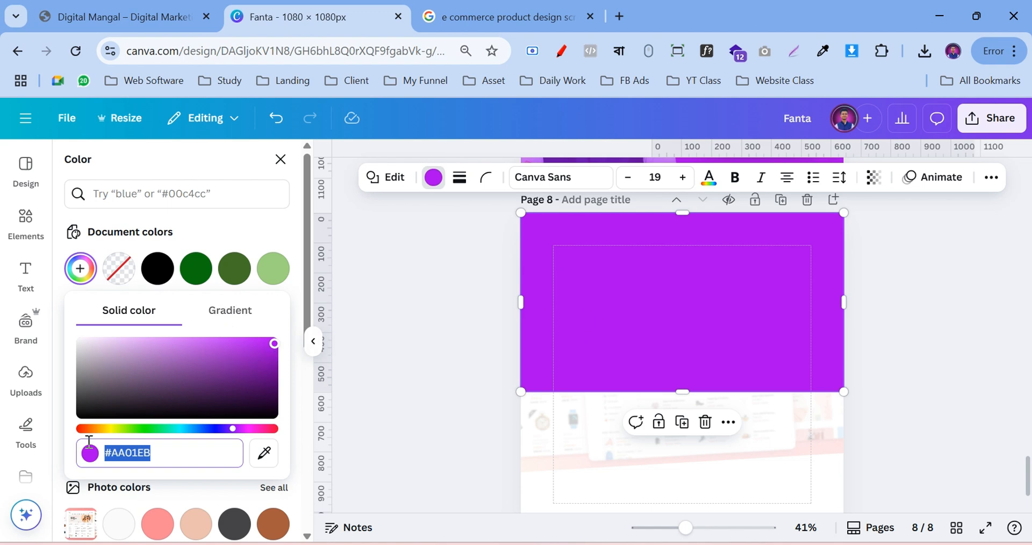
right_click(139, 453)
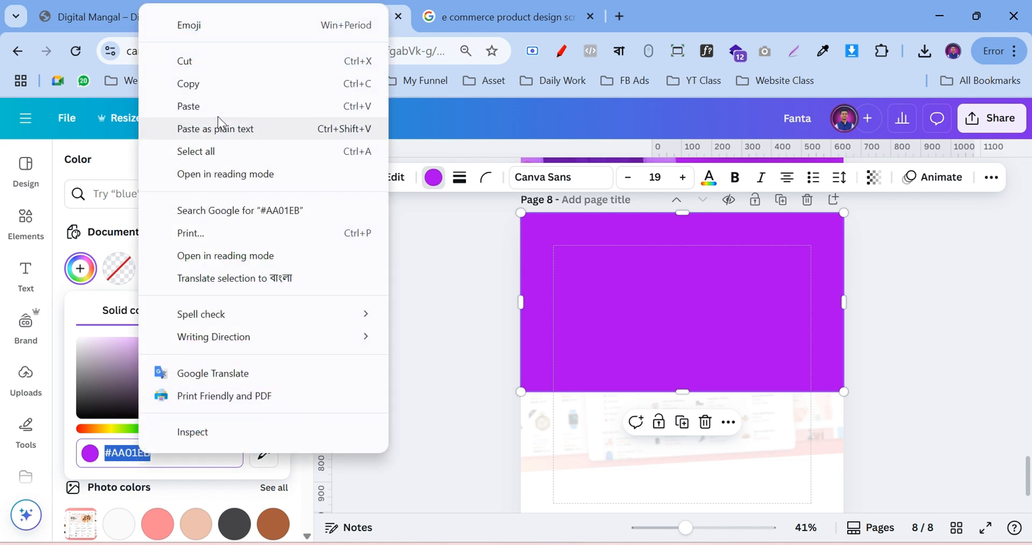
click(214, 89)
Make the fill a vertical gradient from purple #AA01EB to transparent
click(228, 316)
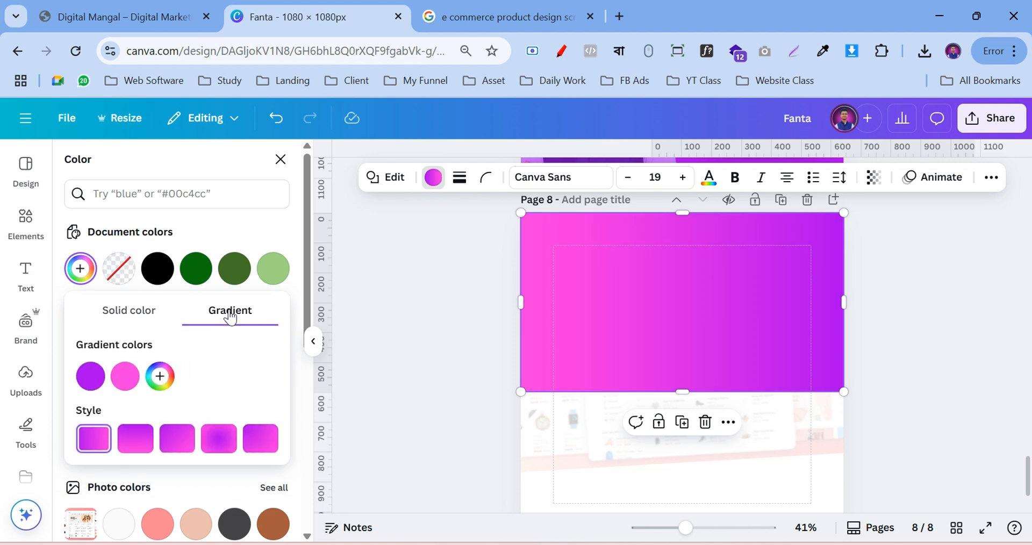
click(122, 379)
click(167, 329)
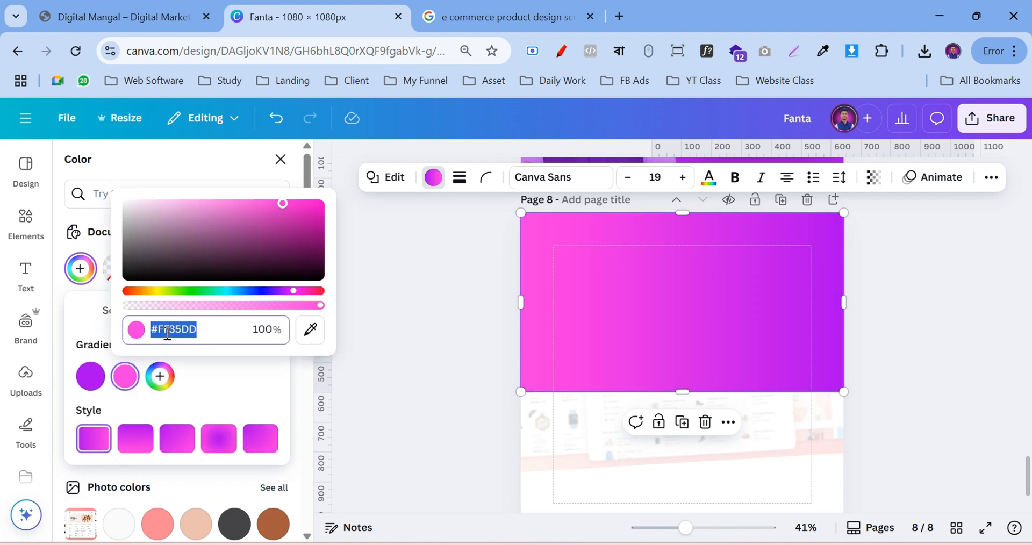
right_click(166, 329)
click(224, 195)
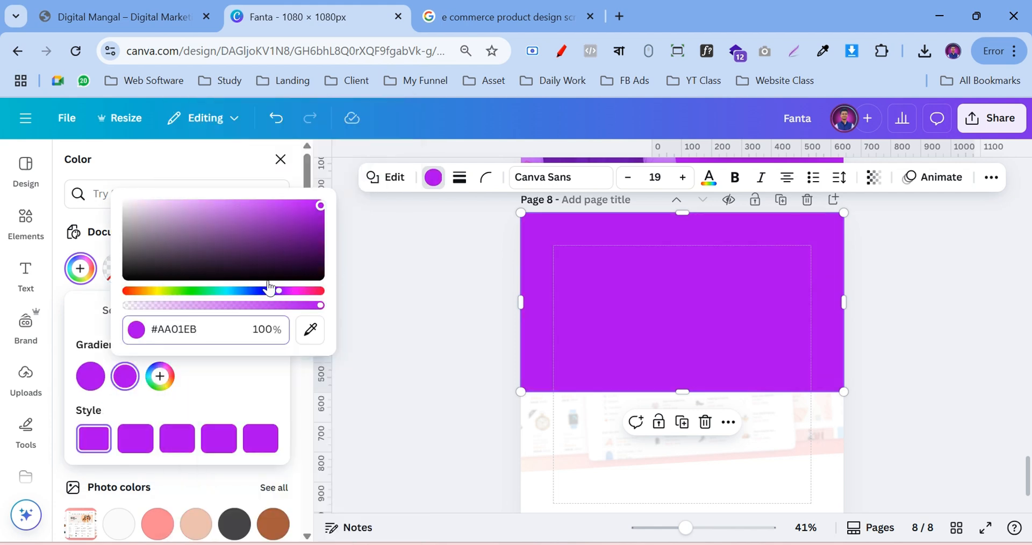
click(89, 380)
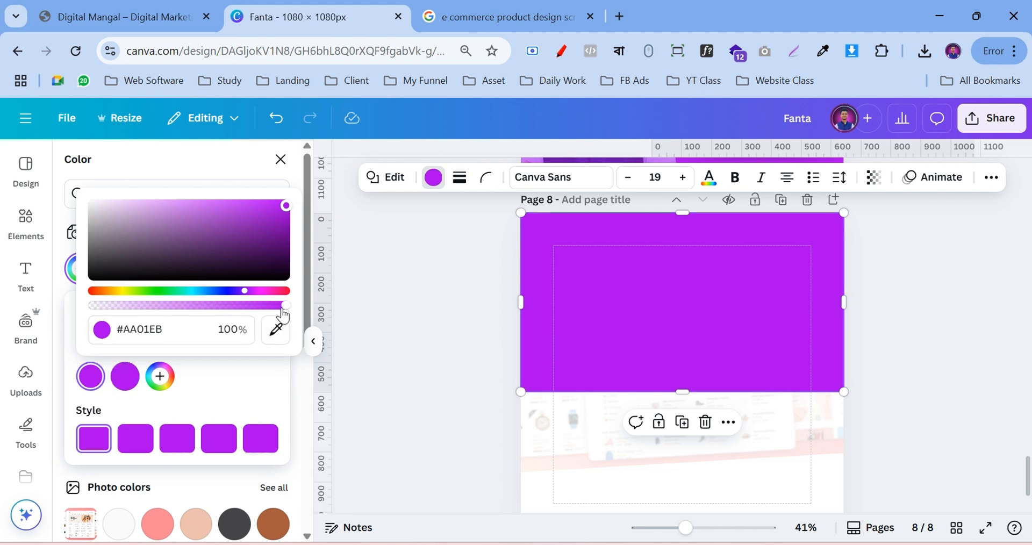
drag(284, 315, 70, 317)
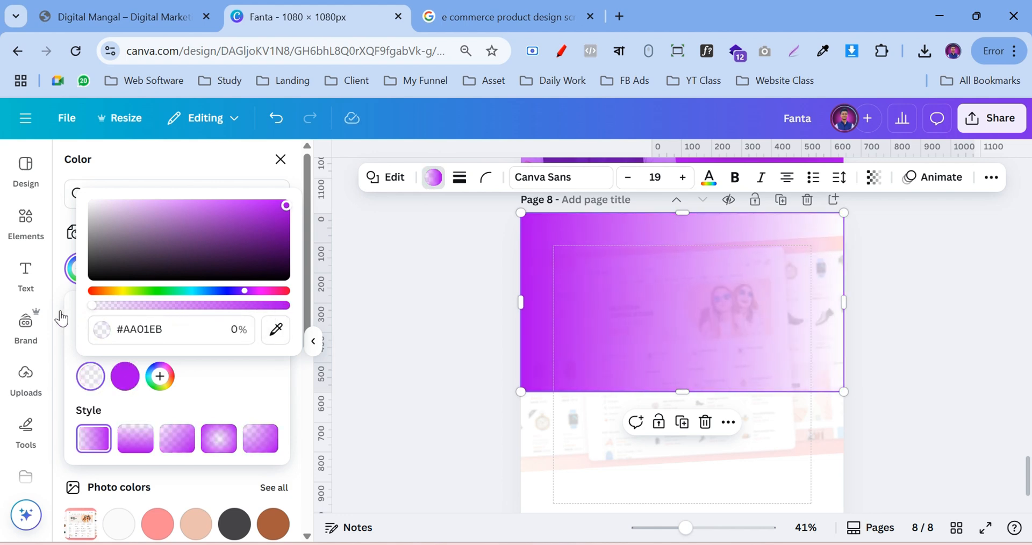
click(131, 444)
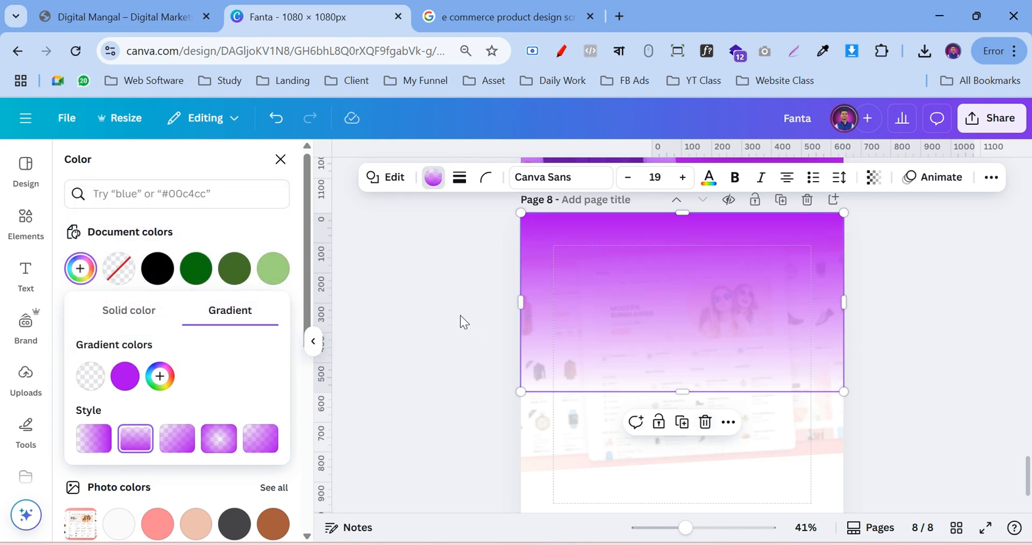
click(617, 303)
Snap the gradient rectangle to the page top, rotate it to -180°, and widen it to 1,080 × 598
click(940, 315)
click(745, 304)
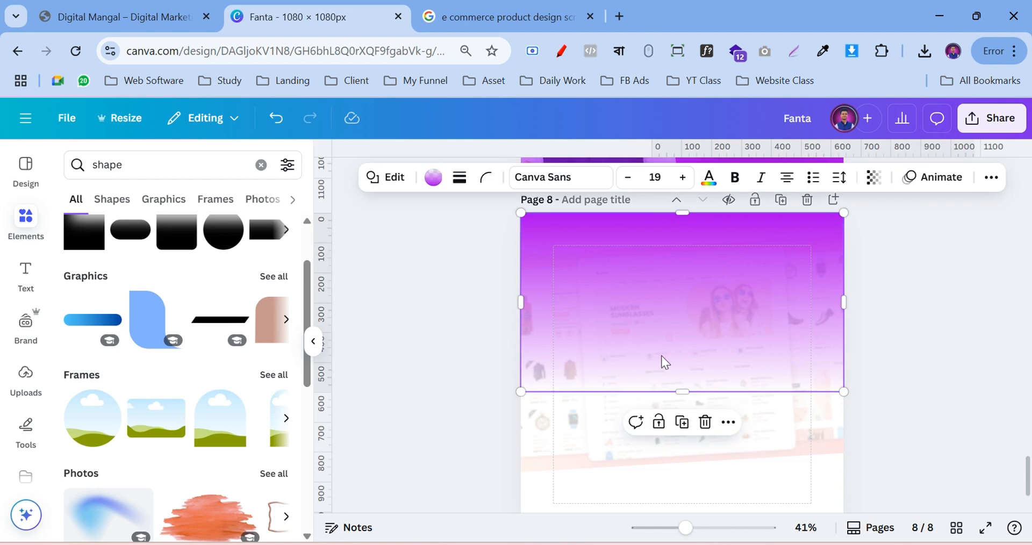
drag(661, 355, 682, 368)
drag(493, 361, 569, 364)
drag(766, 402, 752, 339)
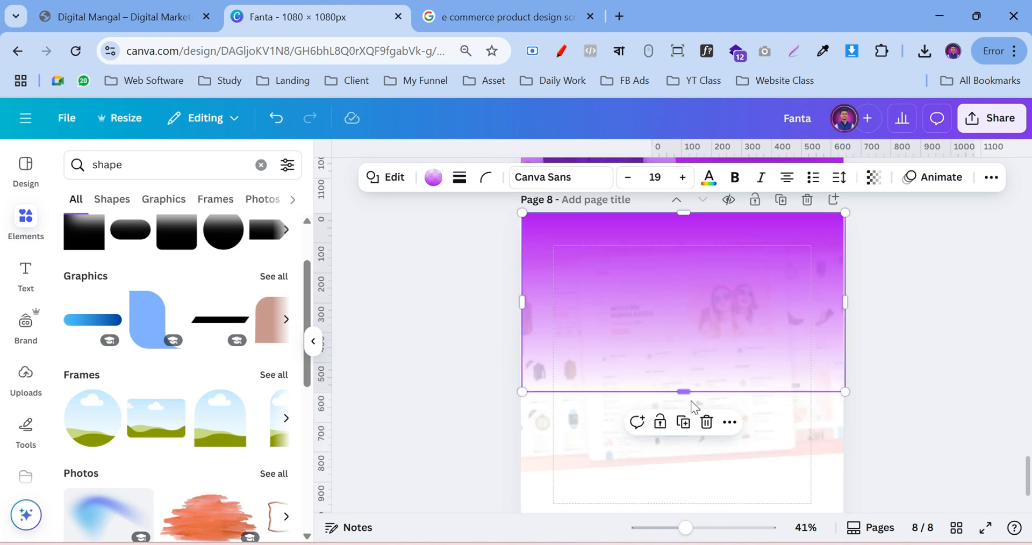
scroll(700, 395, up, 2)
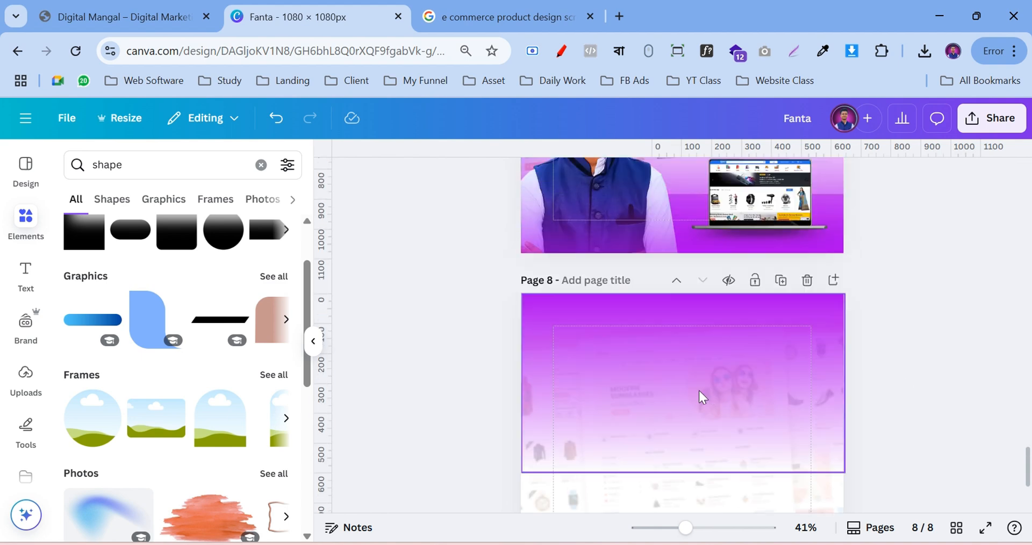
drag(492, 387, 492, 389)
drag(842, 390, 843, 391)
drag(526, 385, 522, 387)
scroll(690, 355, down, 2)
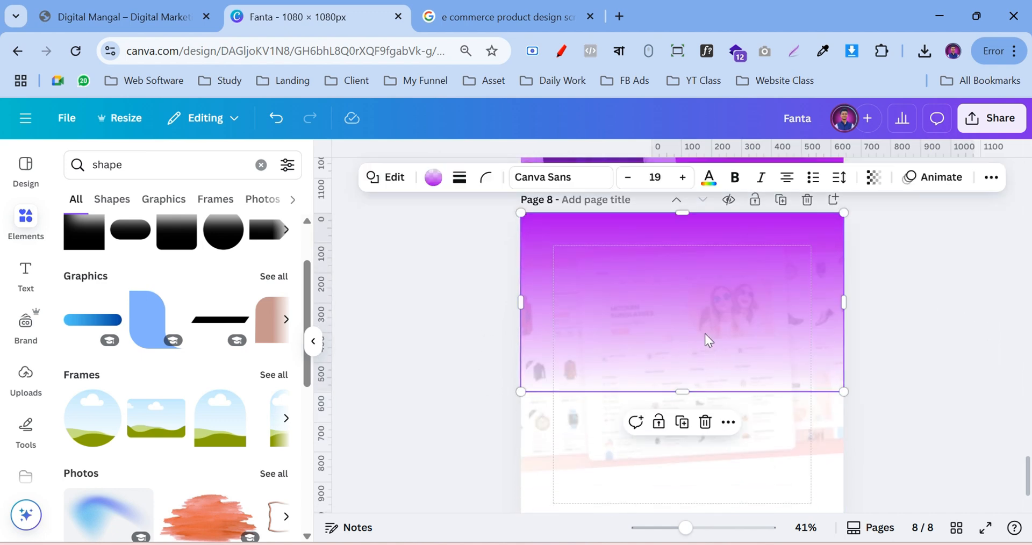
Duplicate the gradient rectangle, rotate the copy to 0° and snap it to the page's bottom-left
click(681, 421)
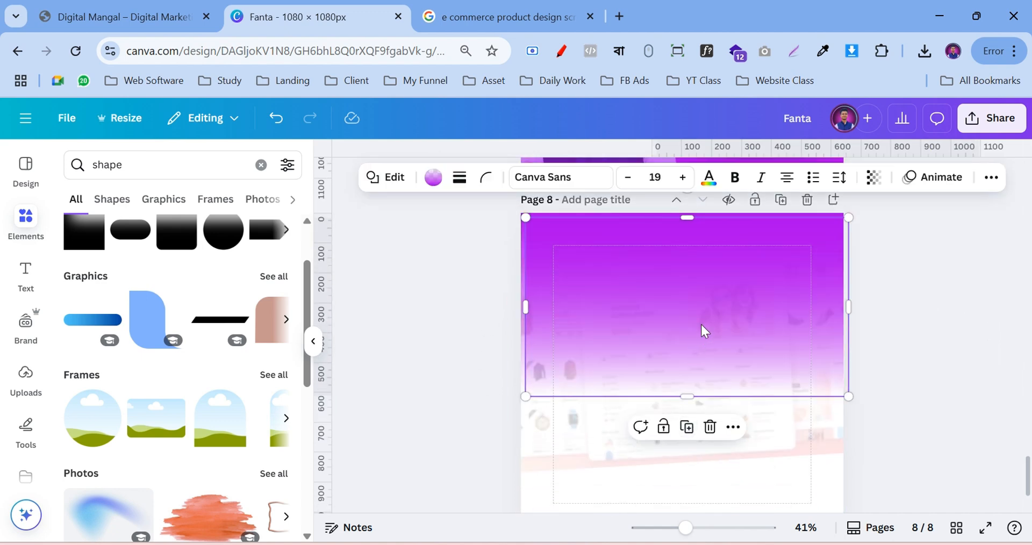
scroll(701, 322, down, 2)
drag(711, 256, 715, 368)
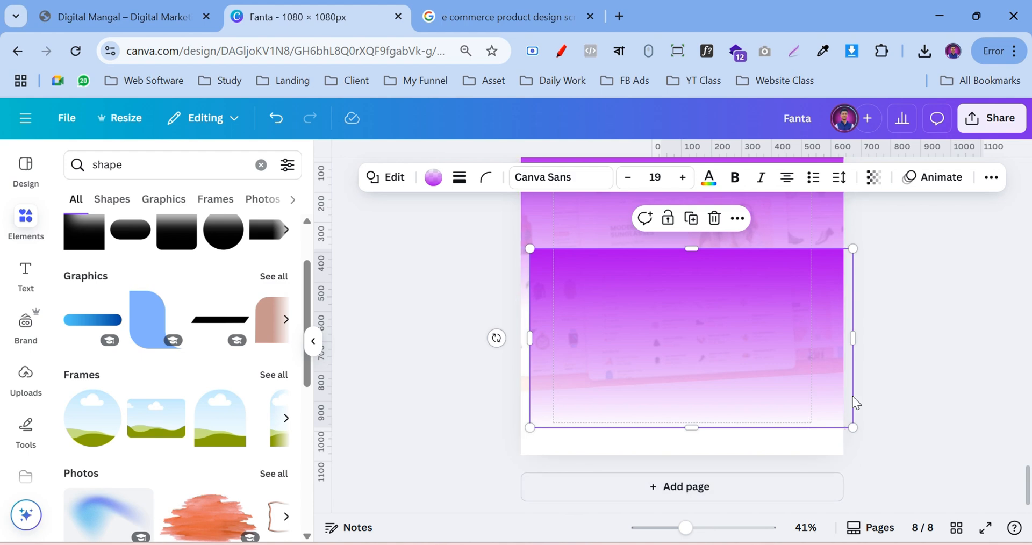
drag(496, 338, 776, 375)
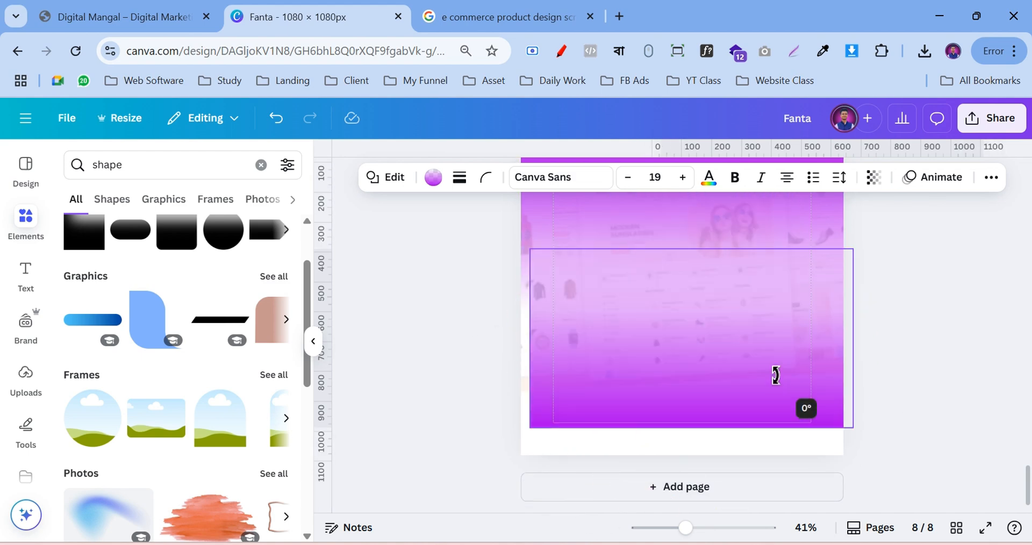
drag(746, 330, 732, 347)
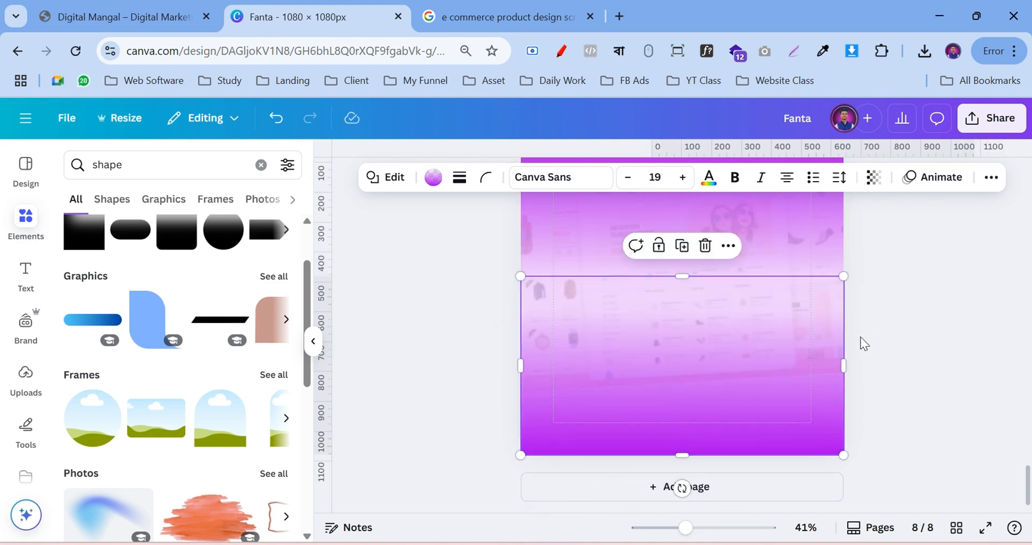
click(901, 335)
scroll(924, 355, up, 2)
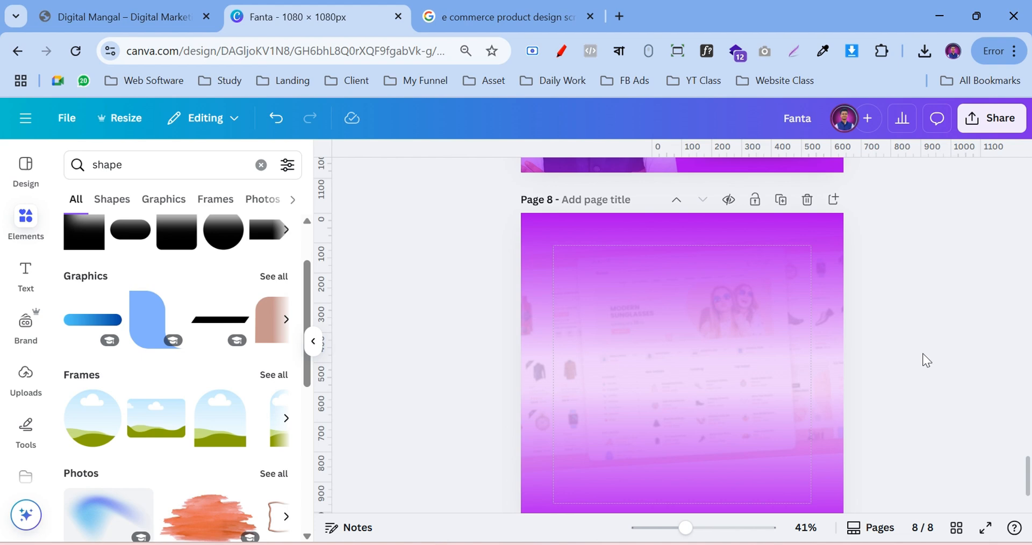
scroll(924, 360, down, 2)
Resize the top gradient rectangle to 450 height and the bottom one to 674 height
click(682, 416)
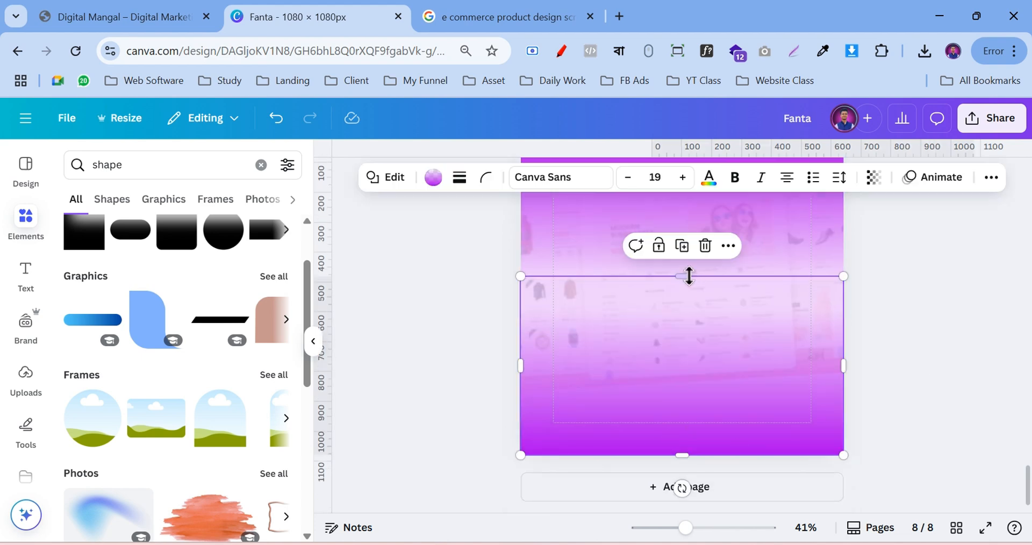
drag(689, 276, 707, 322)
scroll(753, 334, up, 2)
click(703, 346)
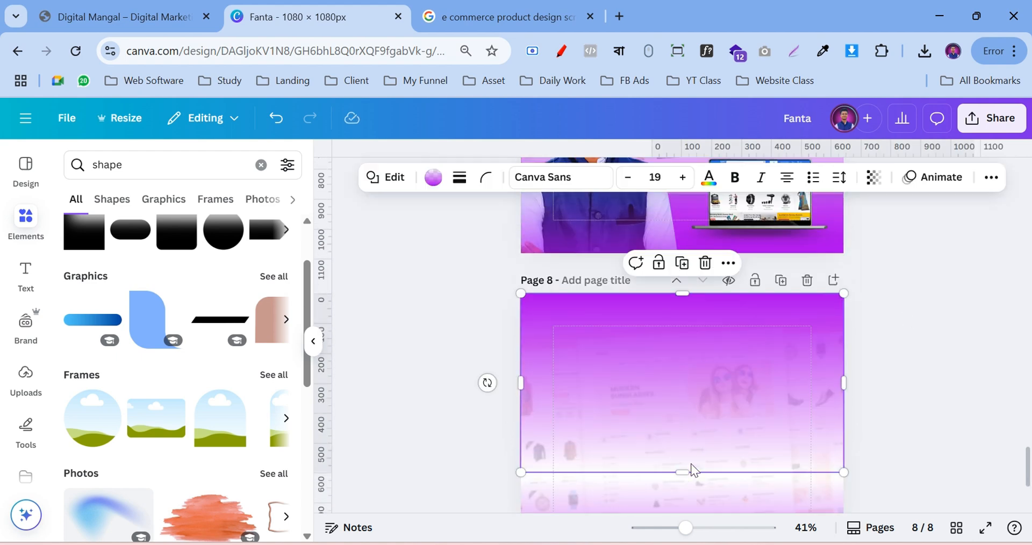
drag(690, 472, 692, 427)
click(962, 357)
scroll(964, 356, down, 2)
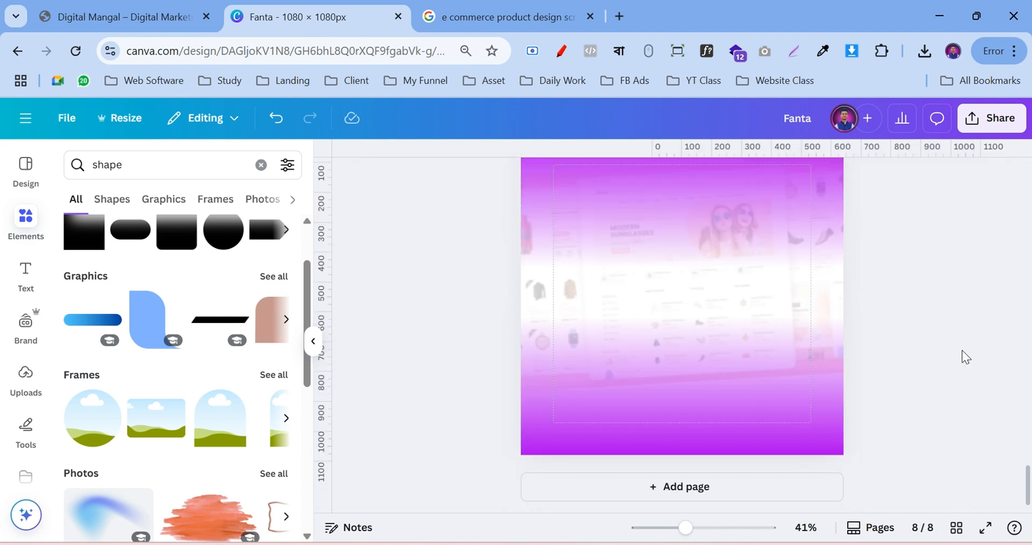
click(620, 396)
drag(698, 319, 682, 302)
click(918, 286)
Zoom the canvas to 55% and scroll to review page 8
scroll(919, 312, up, 2)
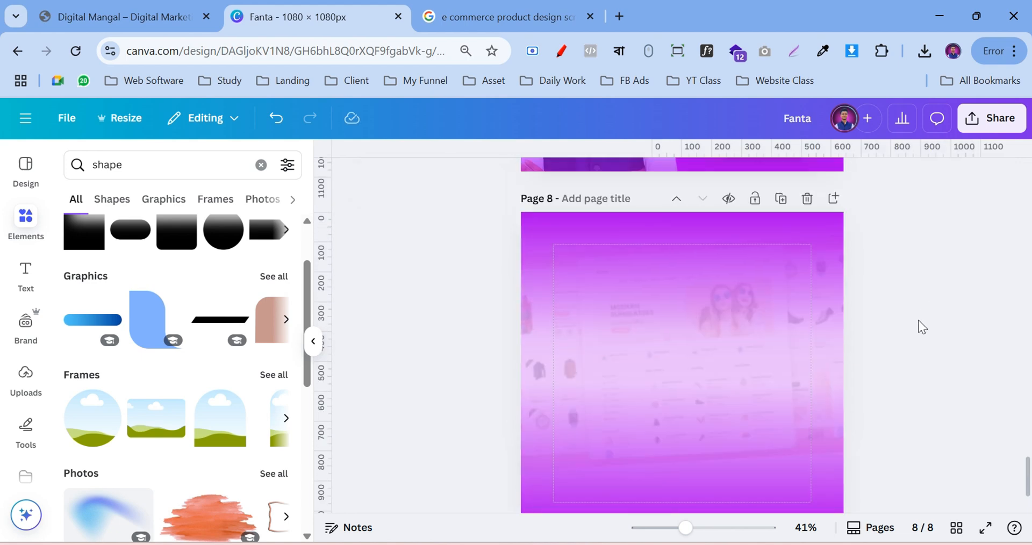
scroll(919, 321, down, 2)
drag(686, 530, 668, 530)
scroll(846, 352, up, 3)
scroll(806, 477, down, 3)
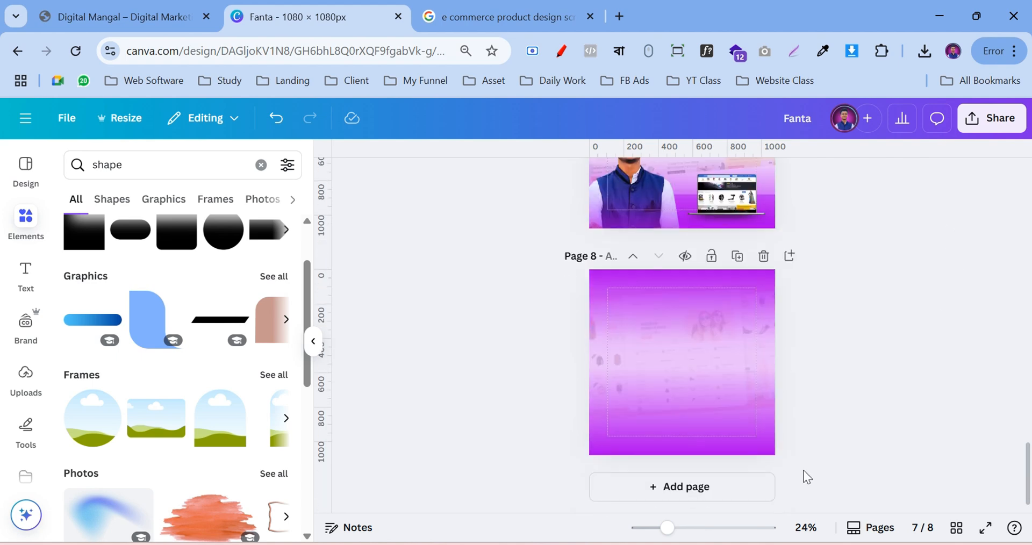
click(696, 529)
scroll(952, 327, down, 1)
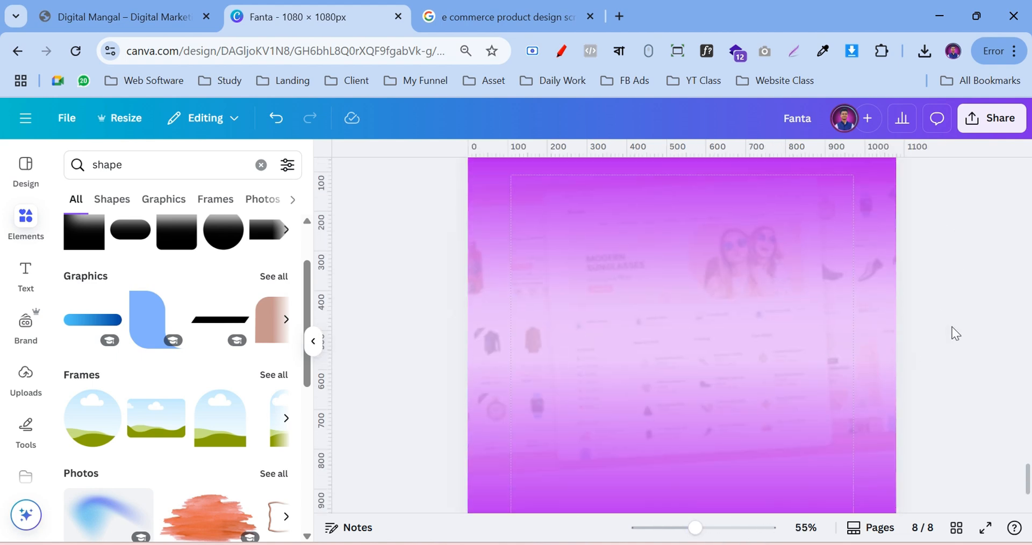
scroll(991, 354, down, 2)
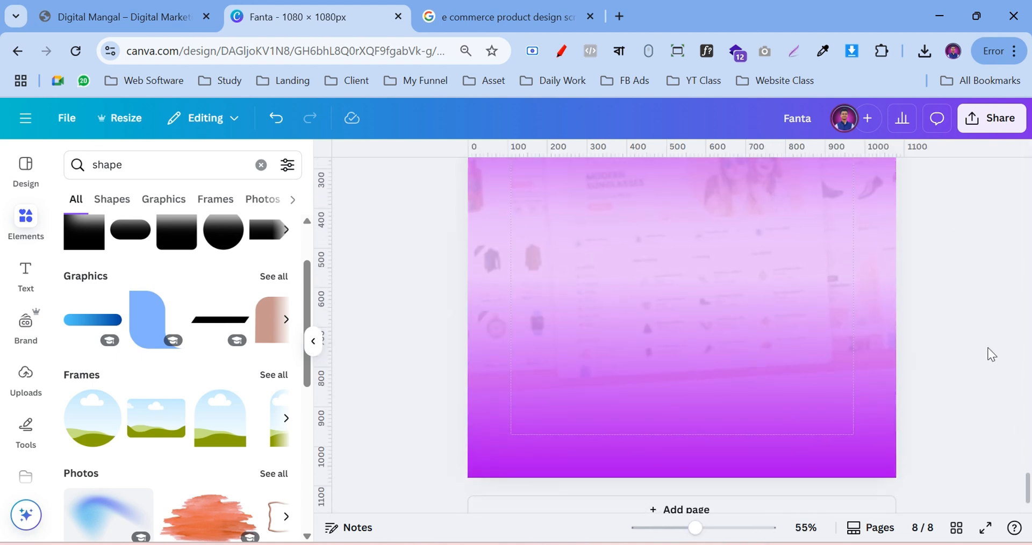
scroll(991, 355, up, 7)
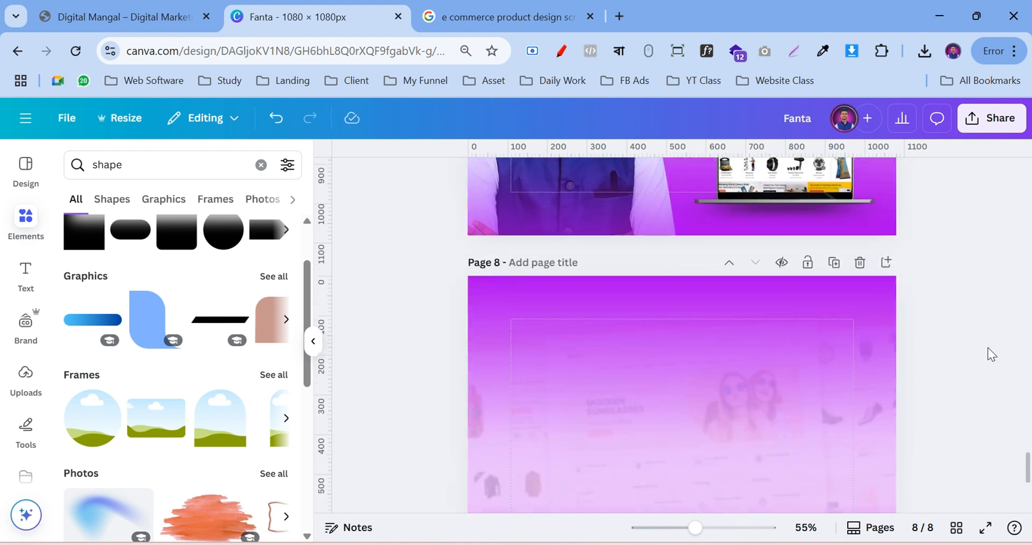
scroll(991, 354, down, 7)
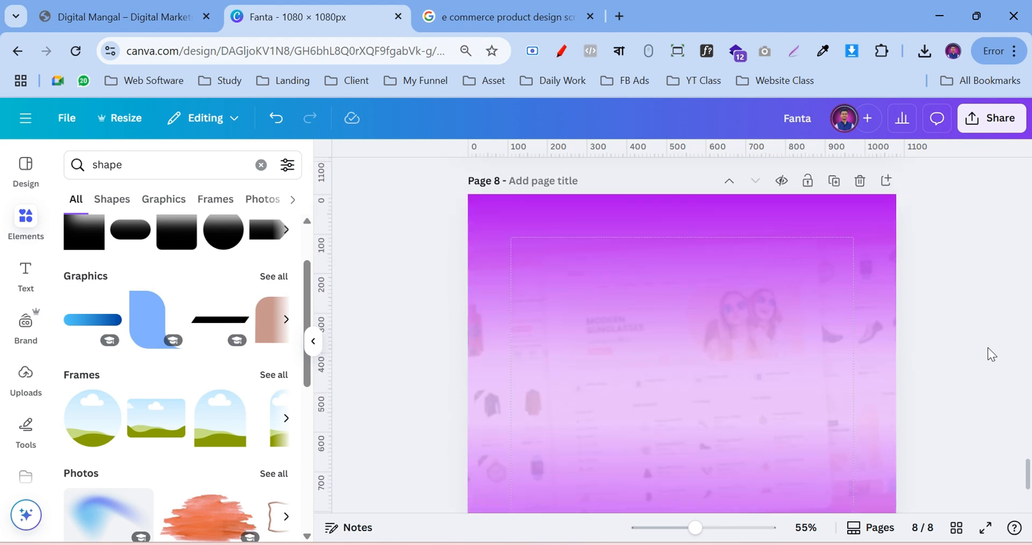
scroll(991, 355, down, 3)
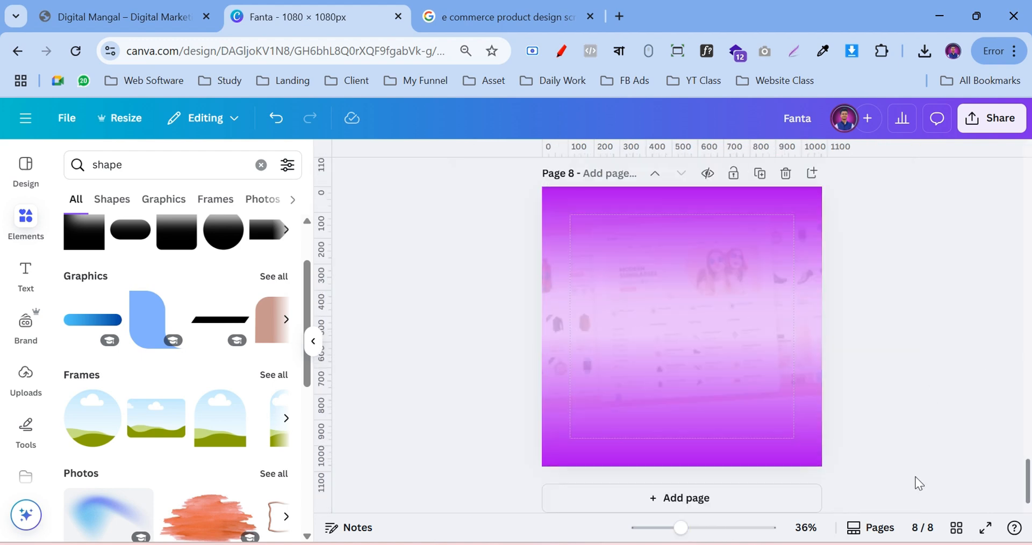
Upload the PNG presenter photo from Desktop > My Photos into Canva's Uploads
click(22, 376)
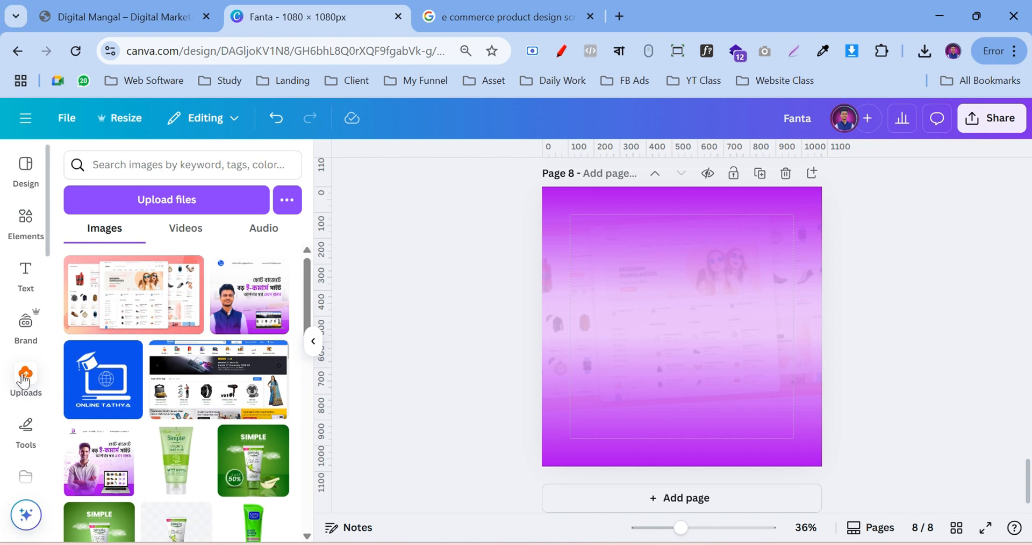
click(169, 200)
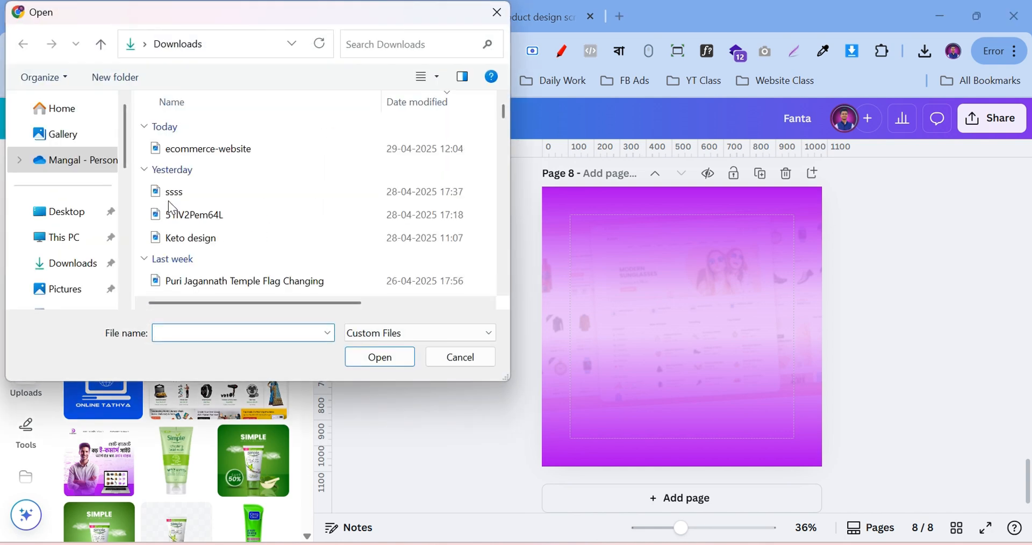
click(72, 212)
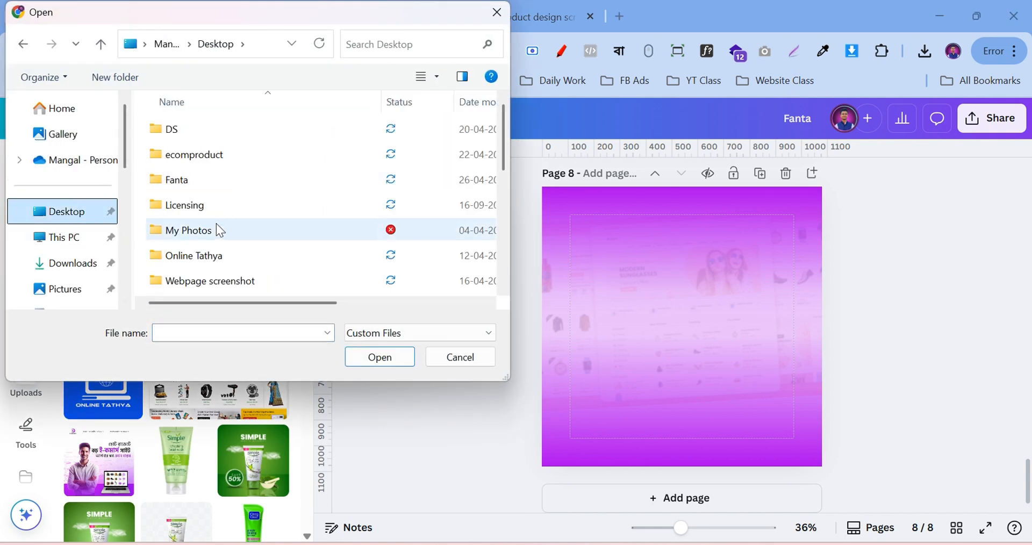
scroll(247, 237, down, 4)
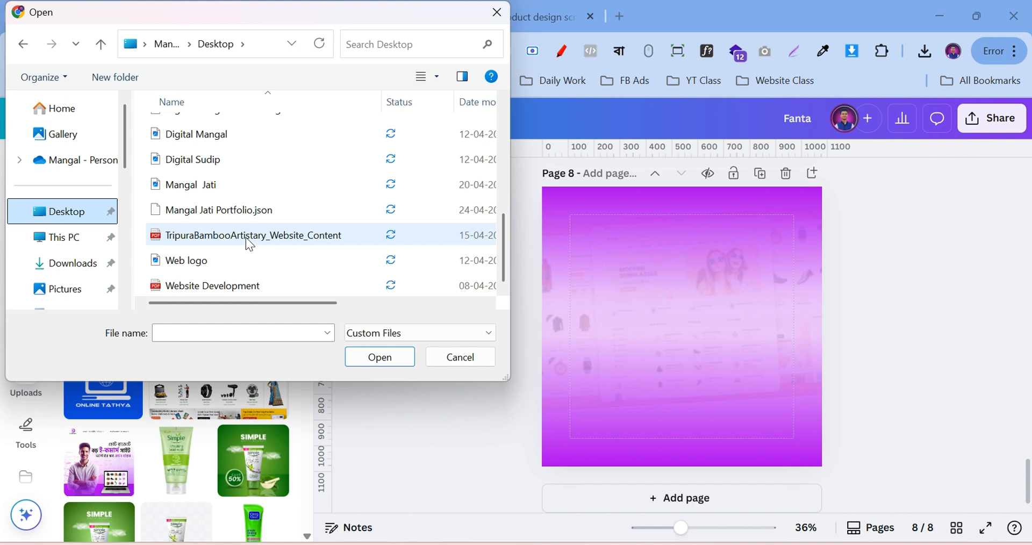
scroll(246, 237, up, 4)
click(217, 225)
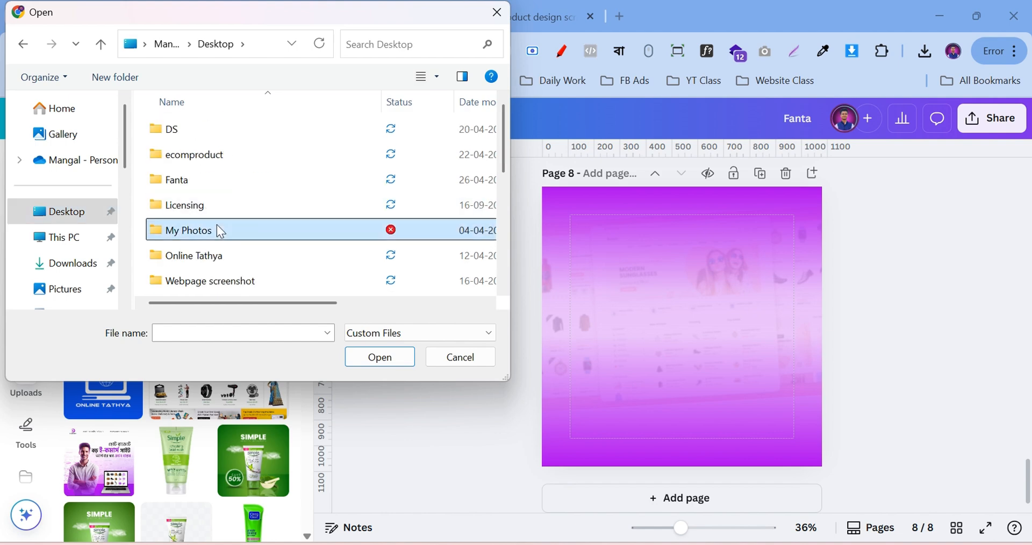
double_click(218, 226)
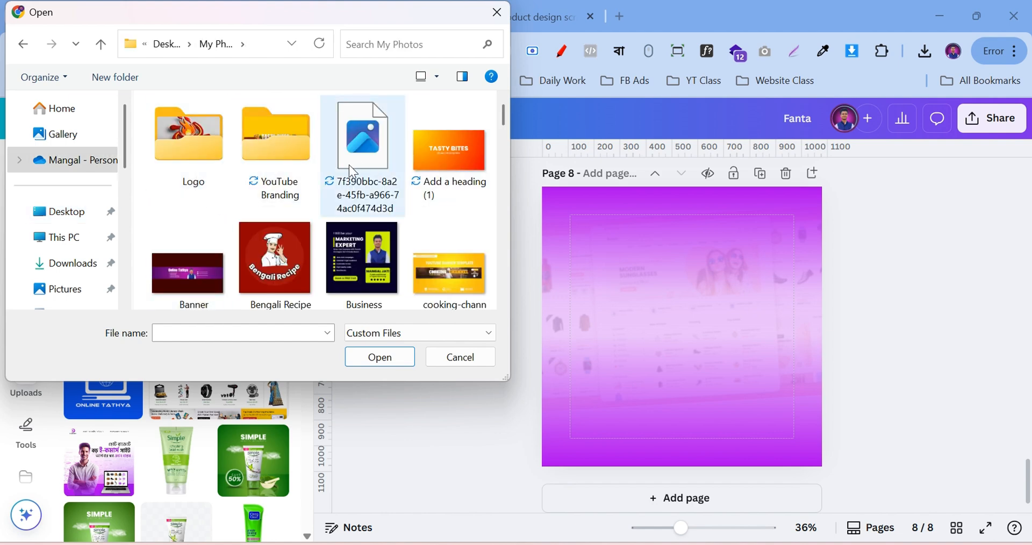
scroll(350, 168, down, 10)
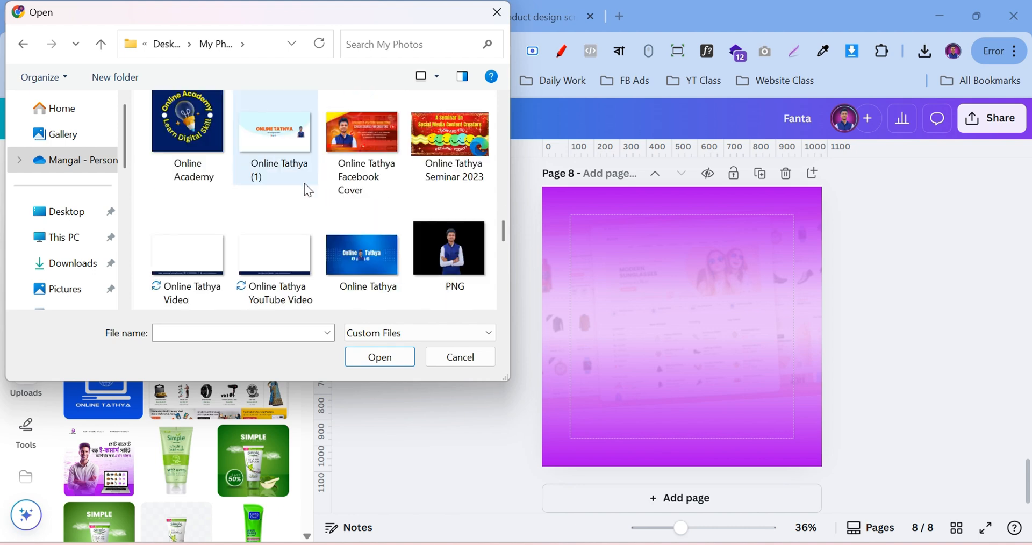
scroll(478, 204, down, 4)
scroll(463, 205, up, 2)
click(449, 129)
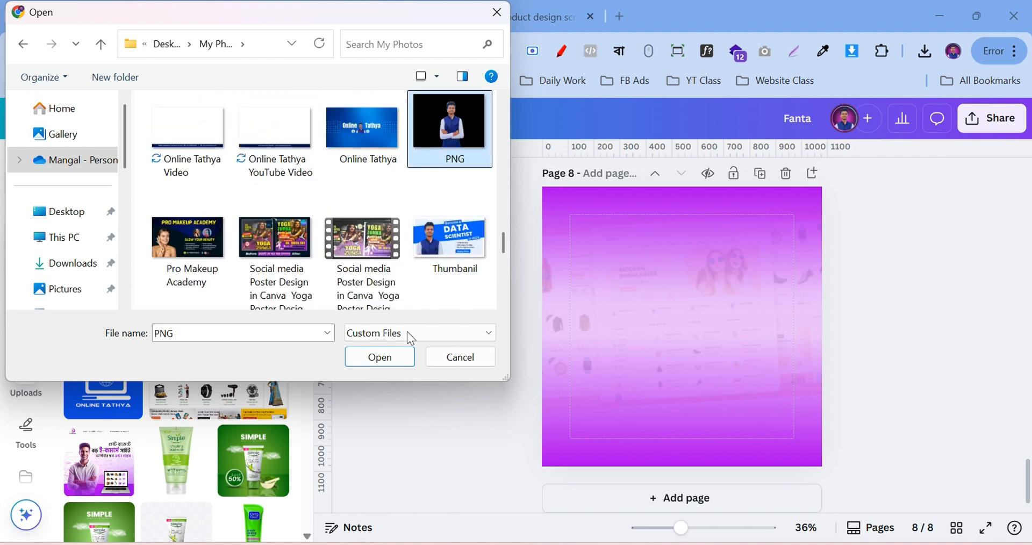
click(386, 355)
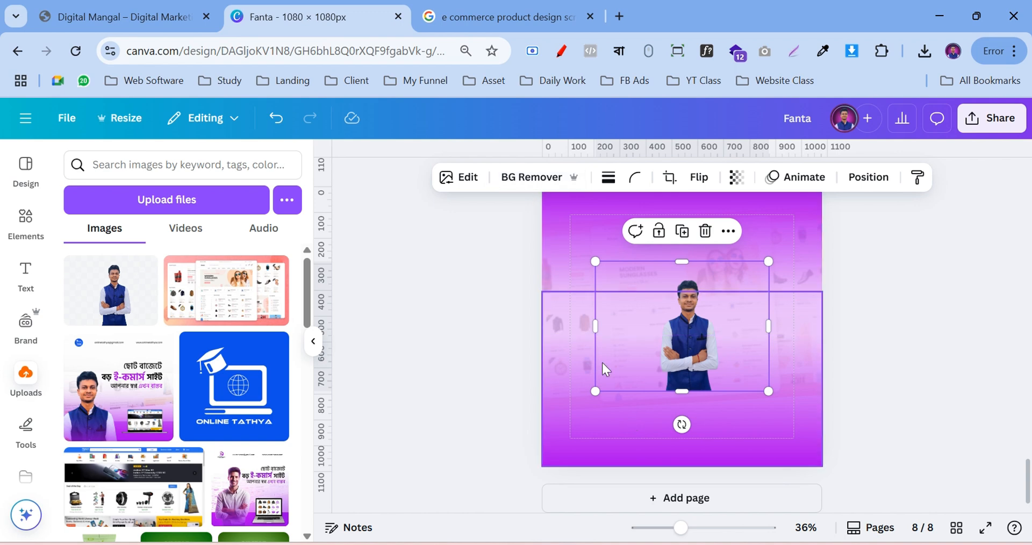
Crop both sides of the presenter photo, enlarge it, and move it up the page
drag(595, 326, 647, 334)
drag(770, 338, 723, 336)
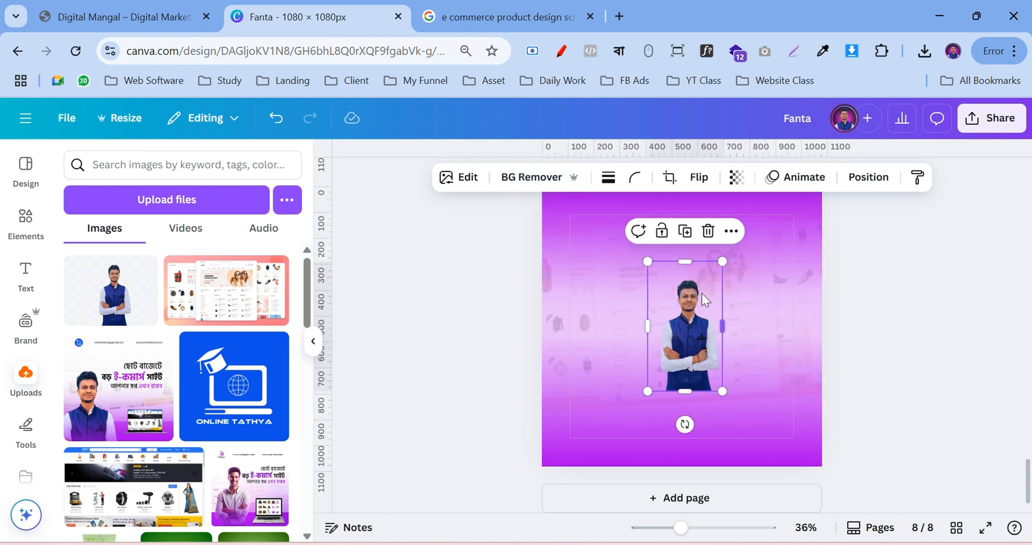
drag(648, 391, 507, 513)
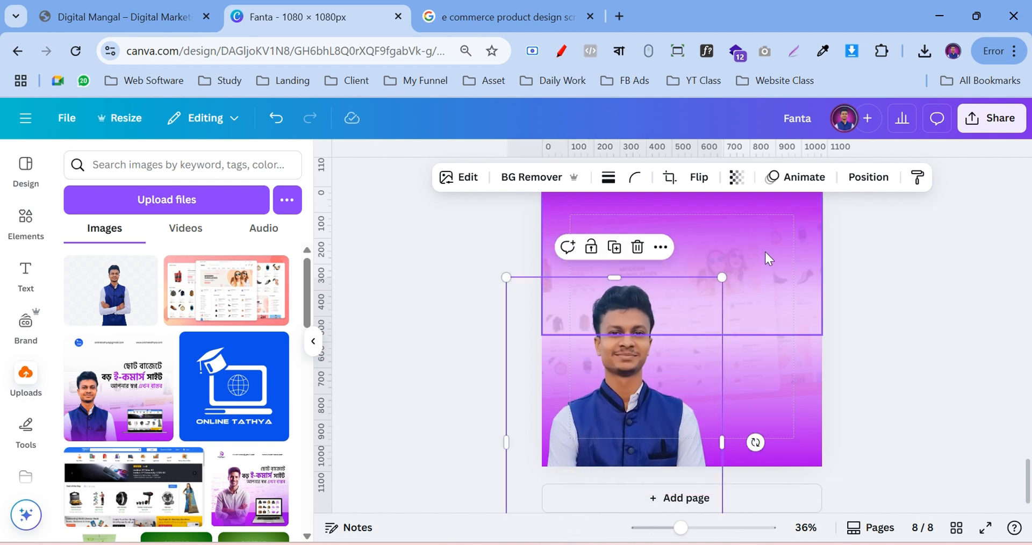
drag(722, 277, 783, 242)
drag(783, 242, 712, 301)
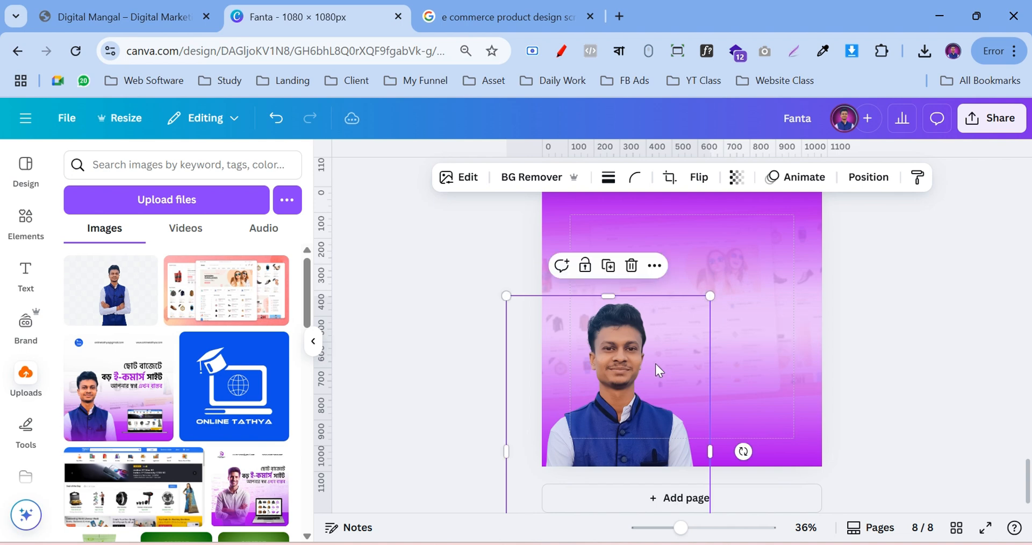
drag(656, 369, 658, 332)
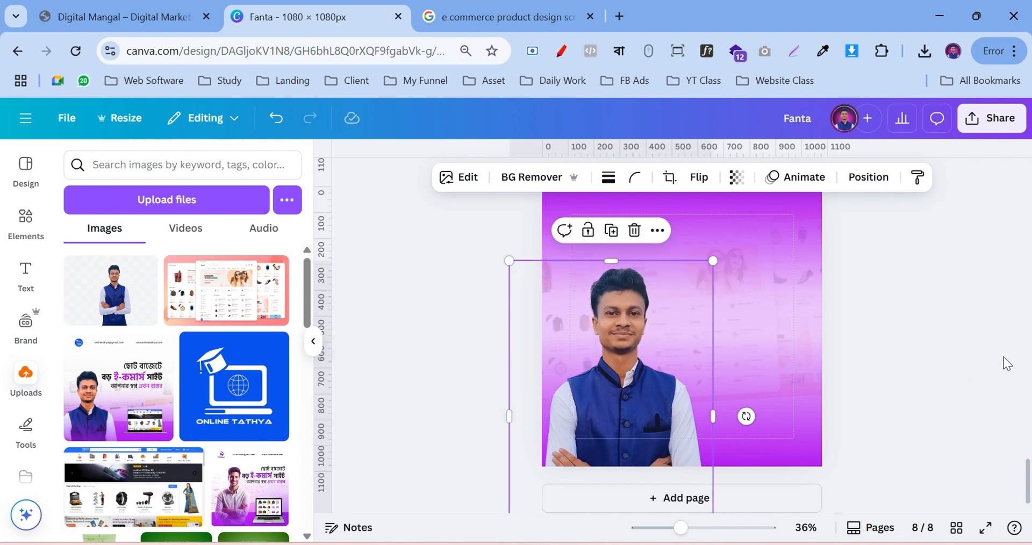
scroll(966, 333, up, 1)
click(911, 336)
Shrink the presenter photo slightly so it sits at page 8's lower-left edge
scroll(923, 344, up, 5)
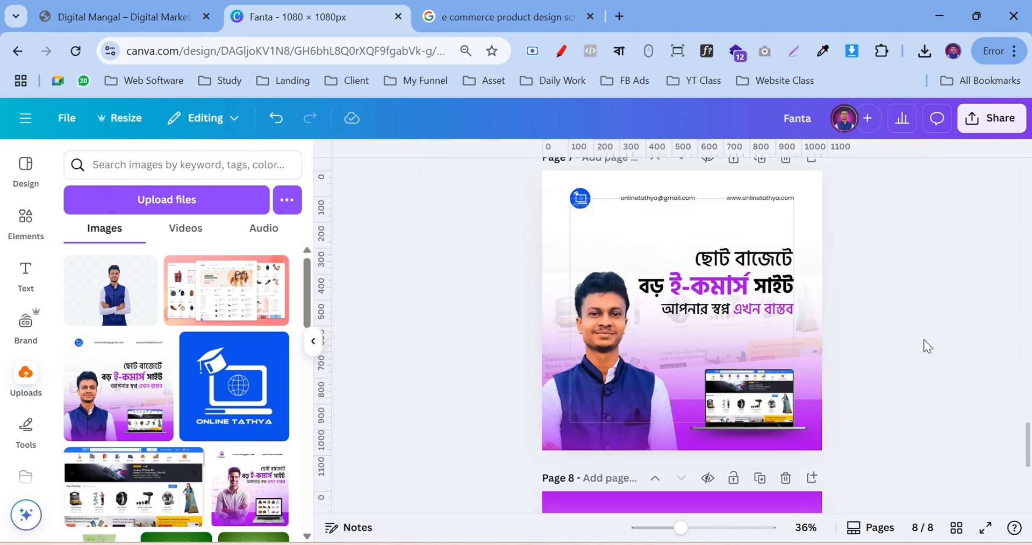
scroll(923, 344, down, 5)
scroll(928, 345, down, 1)
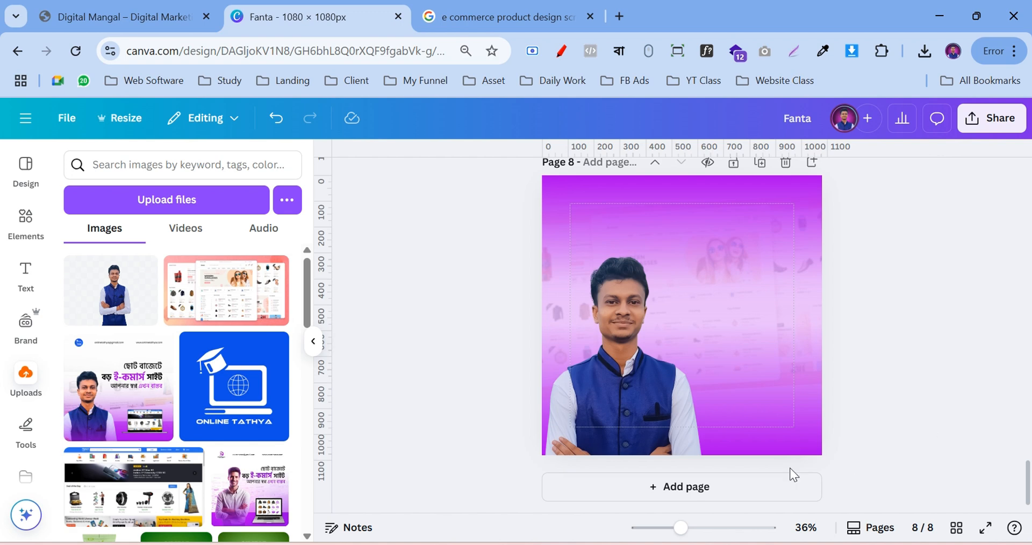
click(640, 393)
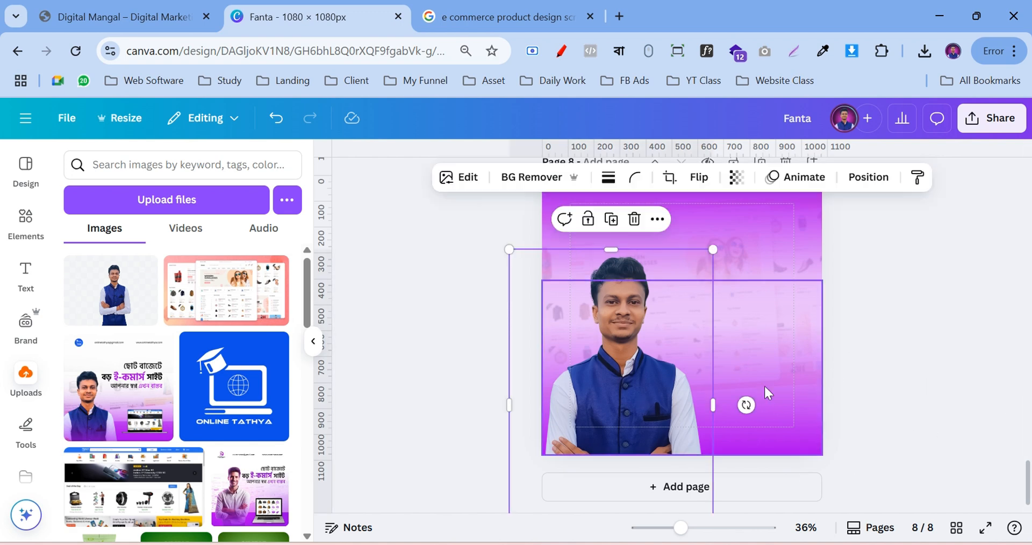
scroll(723, 504, down, 1)
mouse_move(708, 495)
mouse_down()
mouse_move(668, 487)
mouse_move(710, 480)
mouse_up()
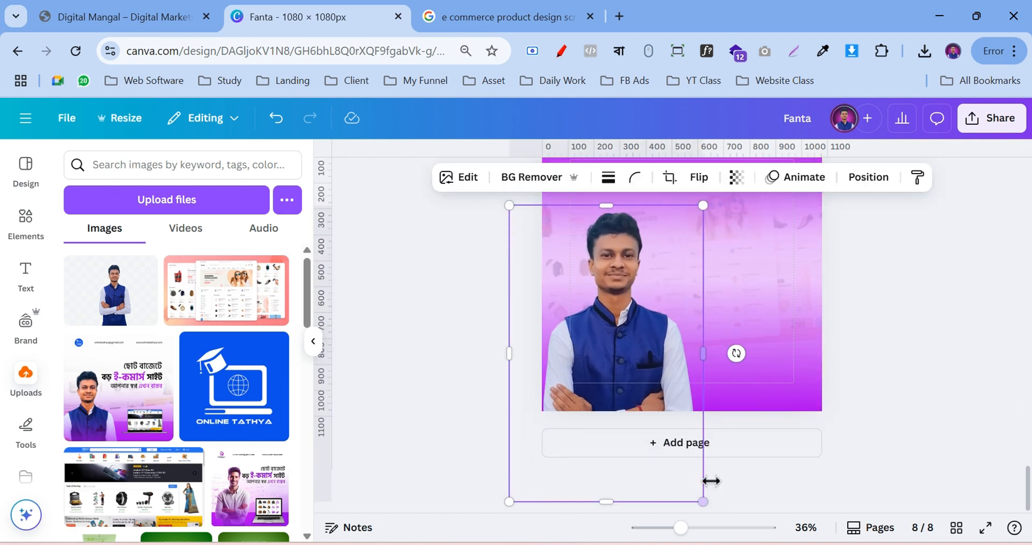
click(903, 361)
scroll(933, 318, up, 3)
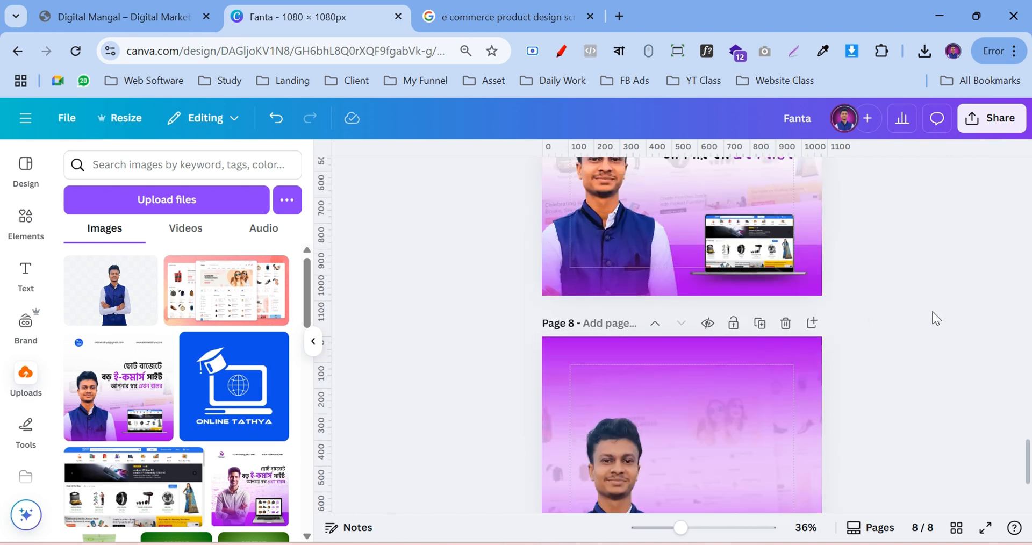
scroll(936, 318, down, 3)
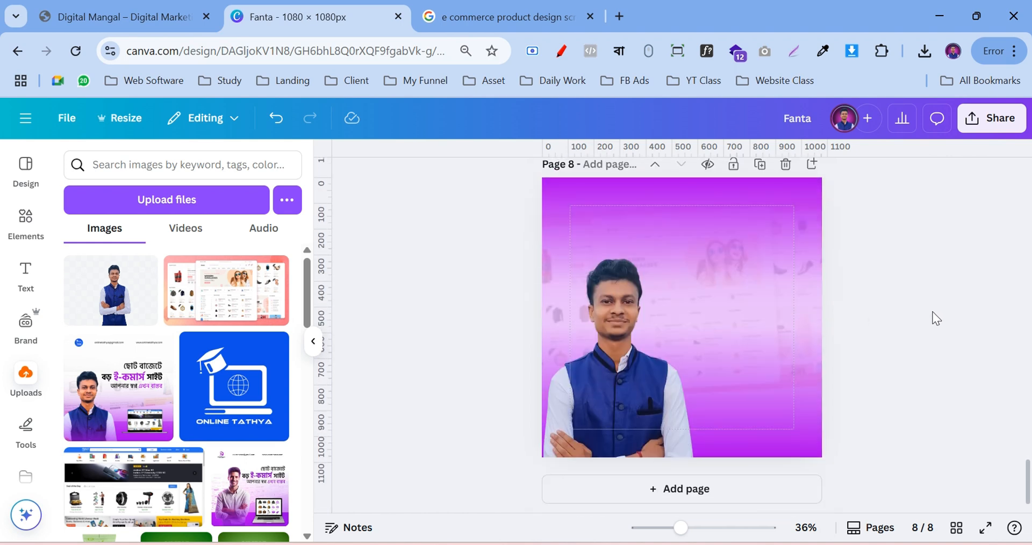
click(24, 218)
Add a square shape, stretch it into a full-width bar along the page bottom, and colour it purple
scroll(95, 258, up, 2)
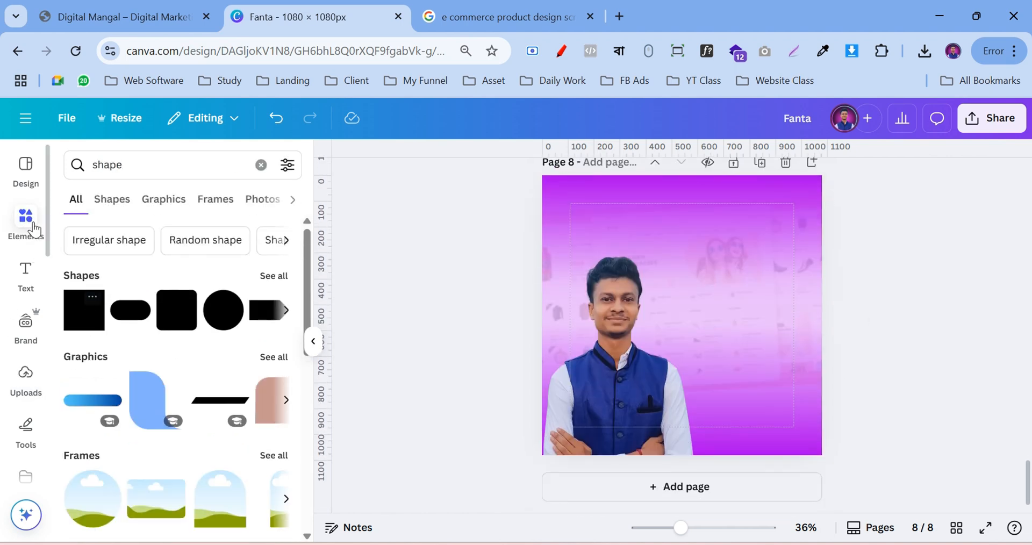
click(81, 334)
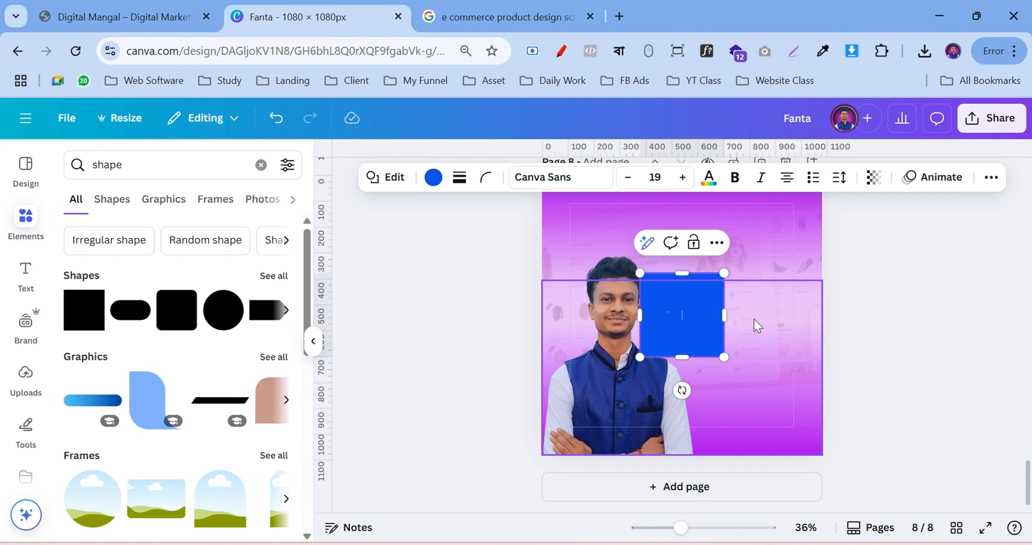
click(967, 324)
drag(675, 313, 825, 443)
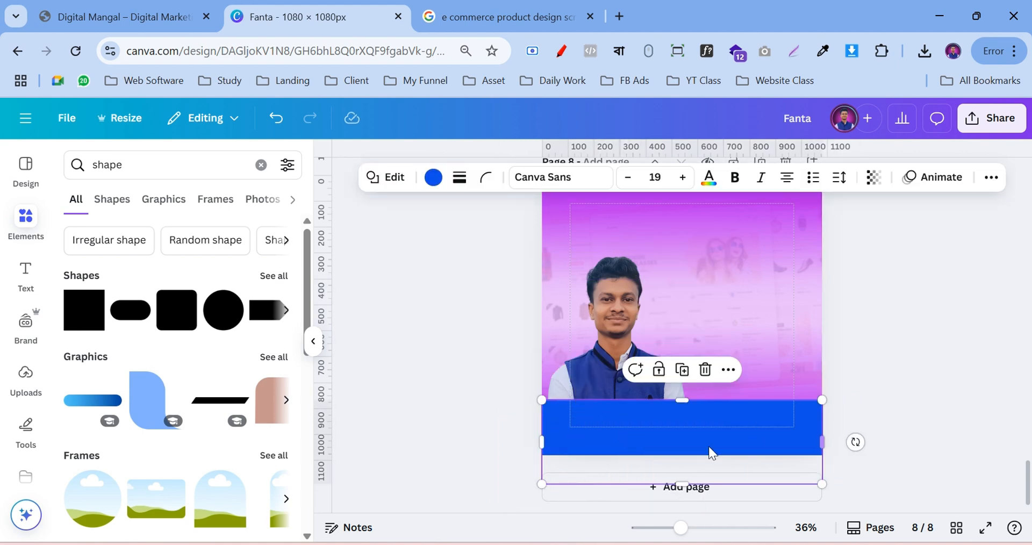
drag(674, 484, 679, 455)
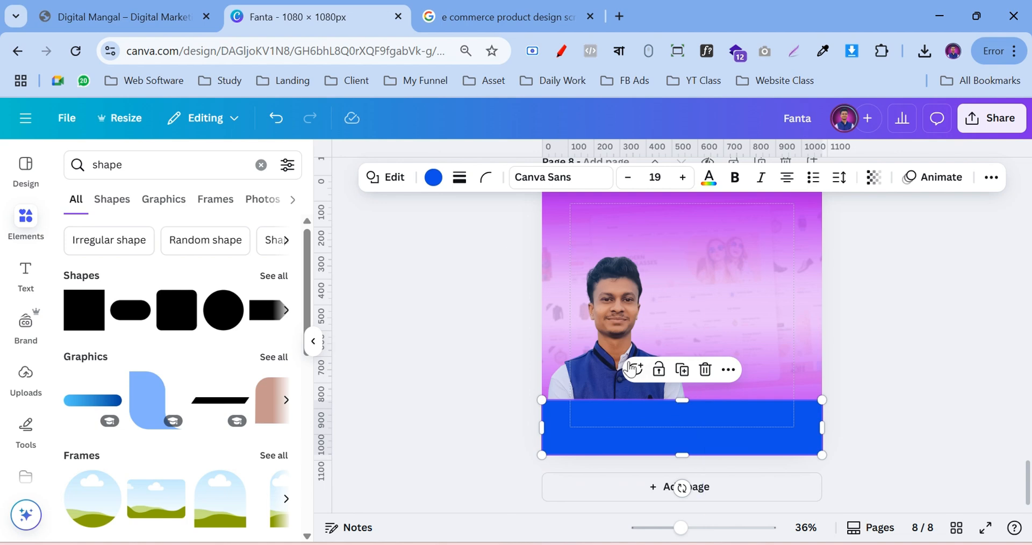
click(438, 179)
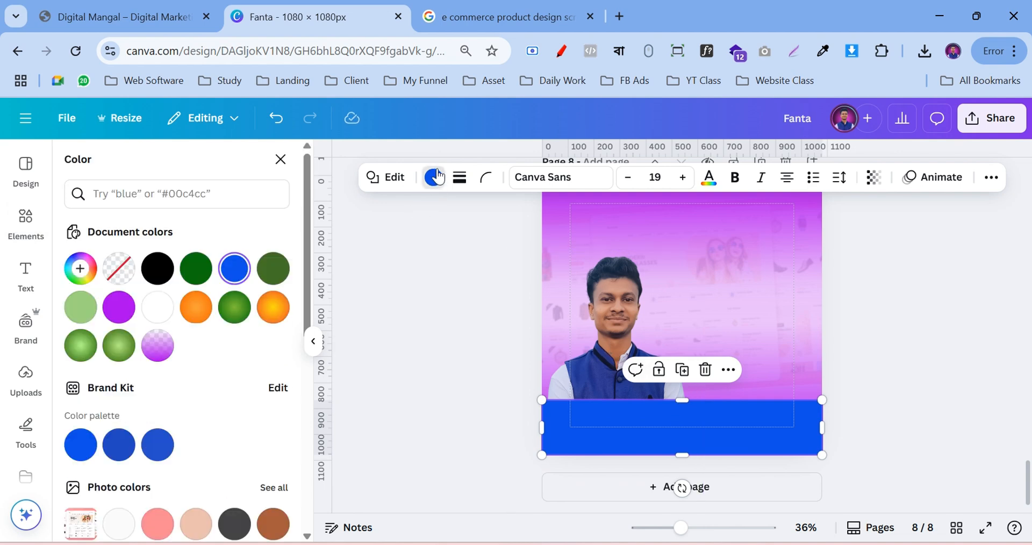
click(120, 311)
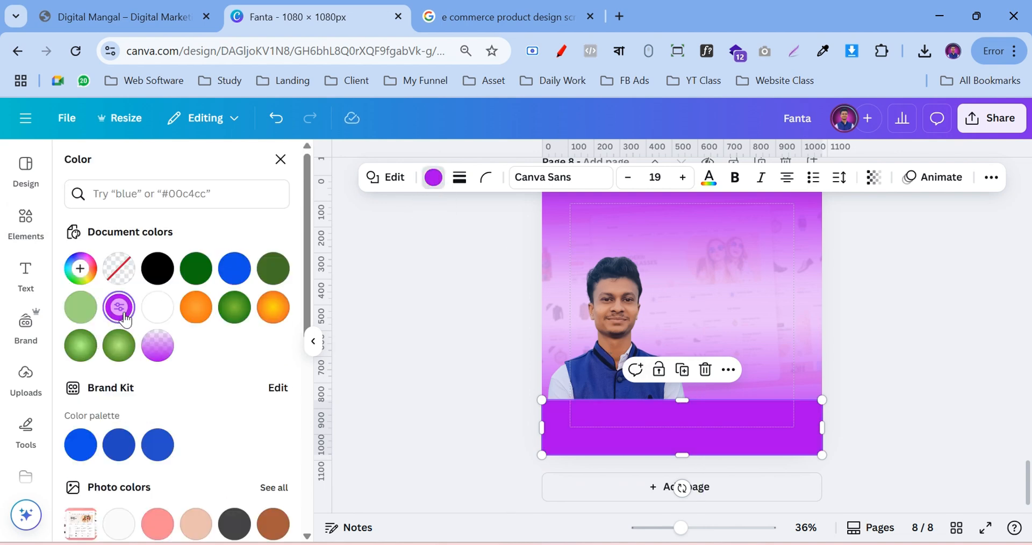
click(911, 378)
In the Layers list, move the photo above the purple bar and the gradient to the very front
click(618, 343)
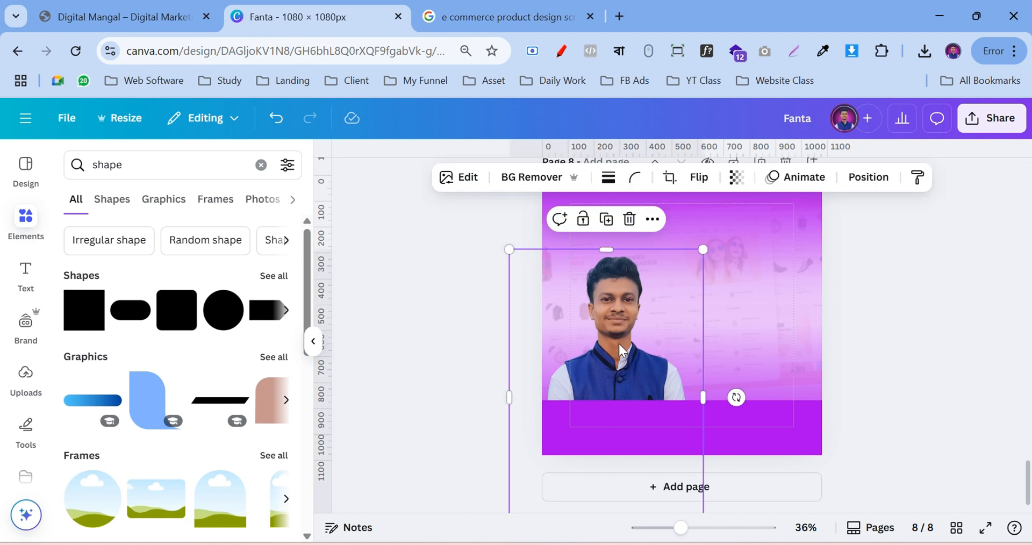
click(776, 346)
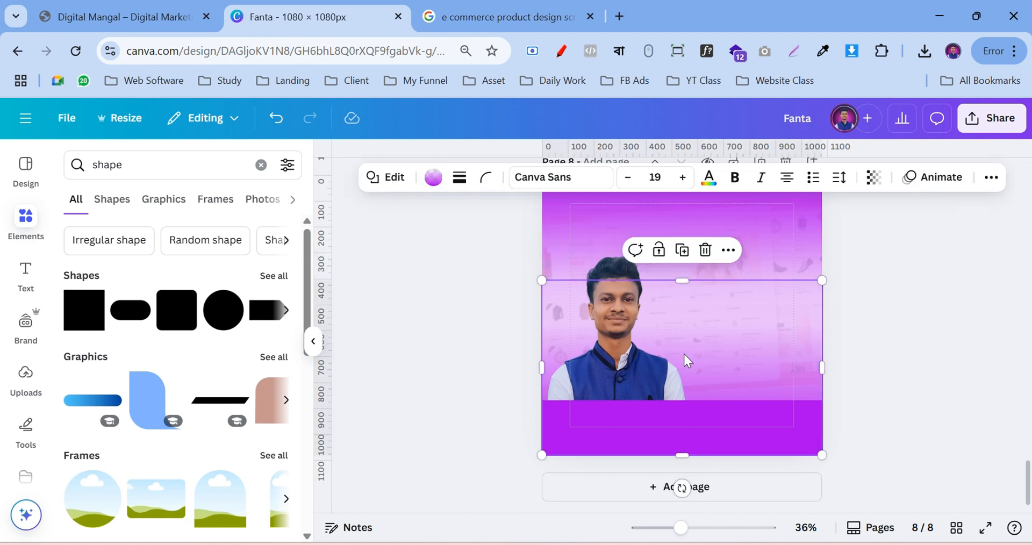
click(598, 337)
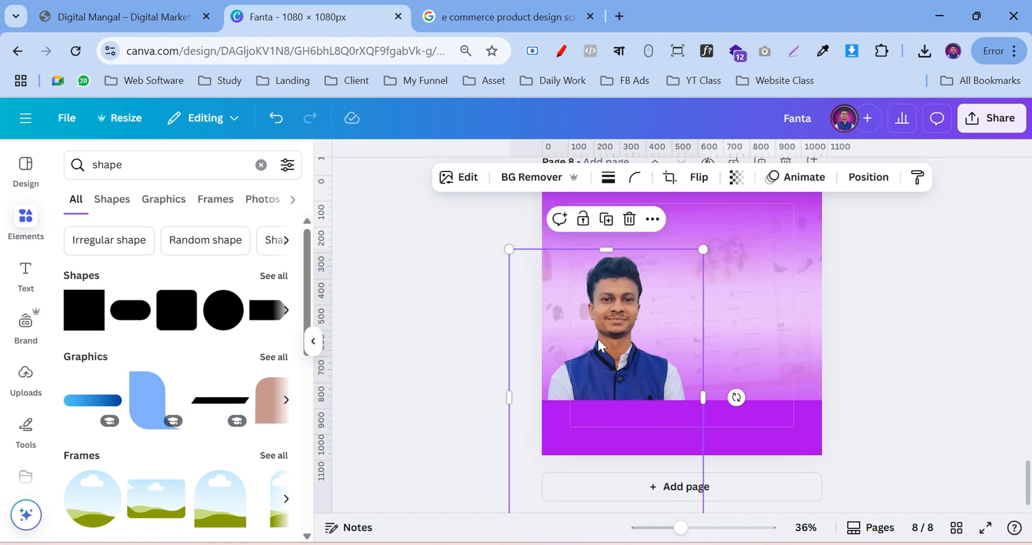
click(868, 177)
drag(105, 304, 114, 270)
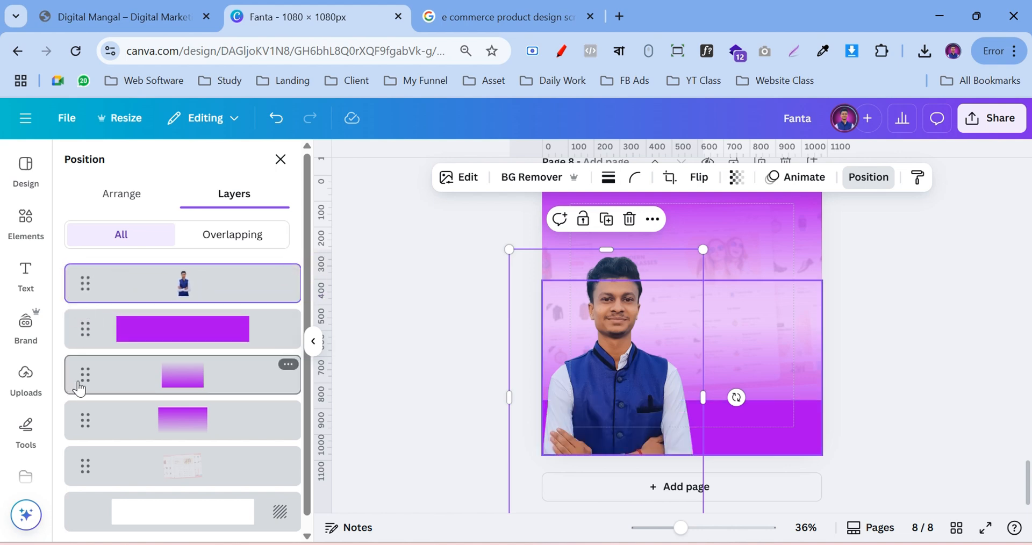
drag(81, 386, 104, 271)
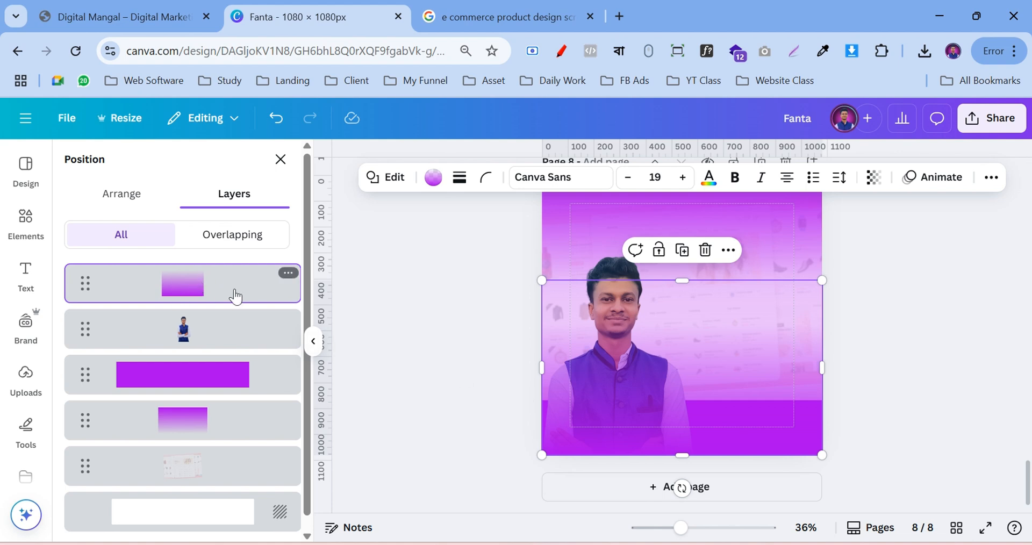
click(919, 381)
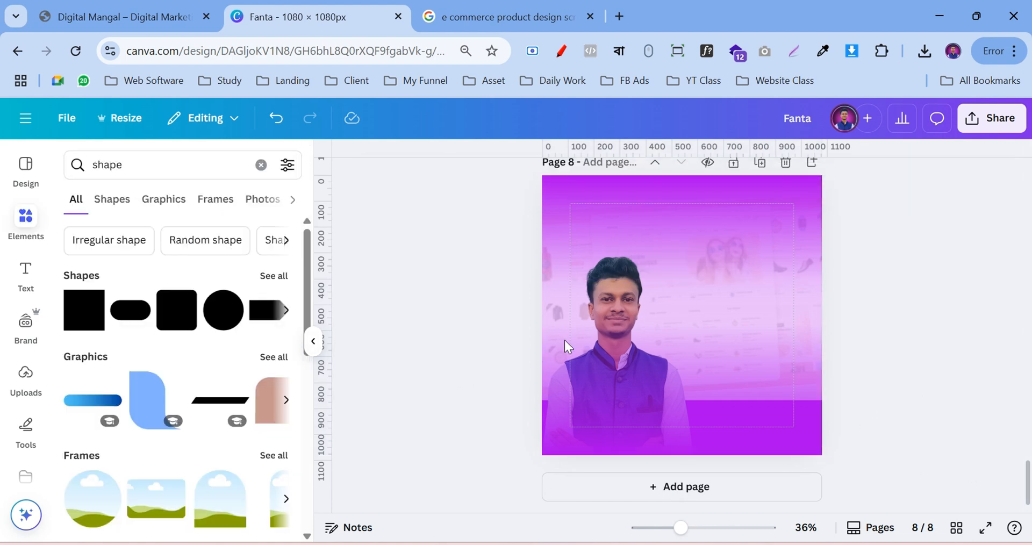
Search Elements for 'laptop', filter to Frames, and add a laptop mockup frame
click(26, 220)
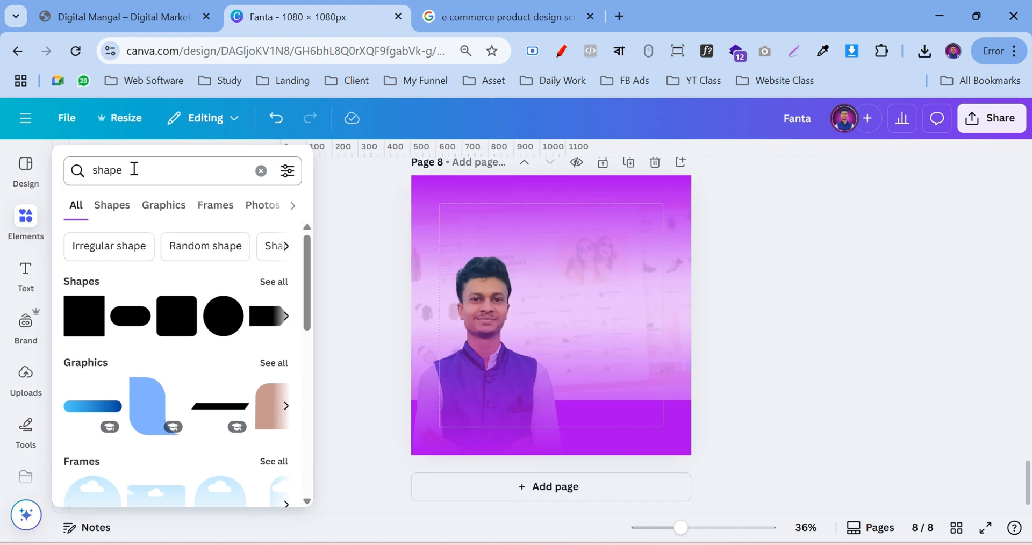
double_click(134, 170)
text(lap)
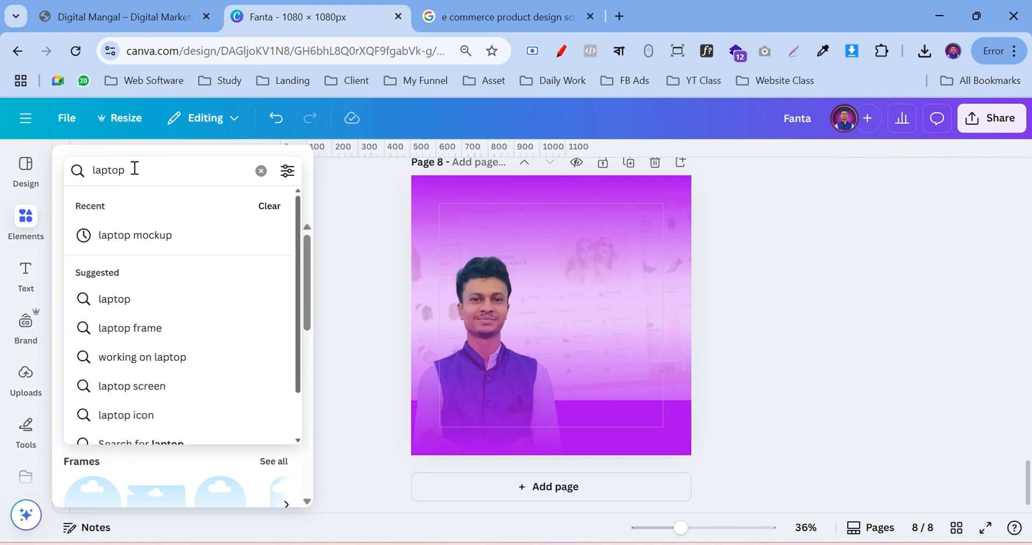
text(top)
click(155, 237)
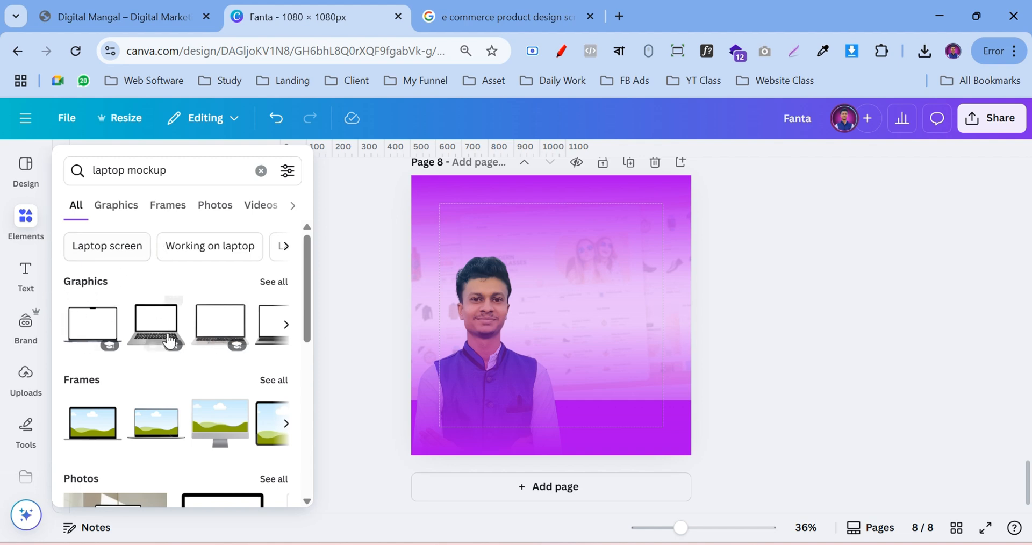
scroll(169, 339, down, 2)
scroll(129, 317, up, 2)
click(182, 217)
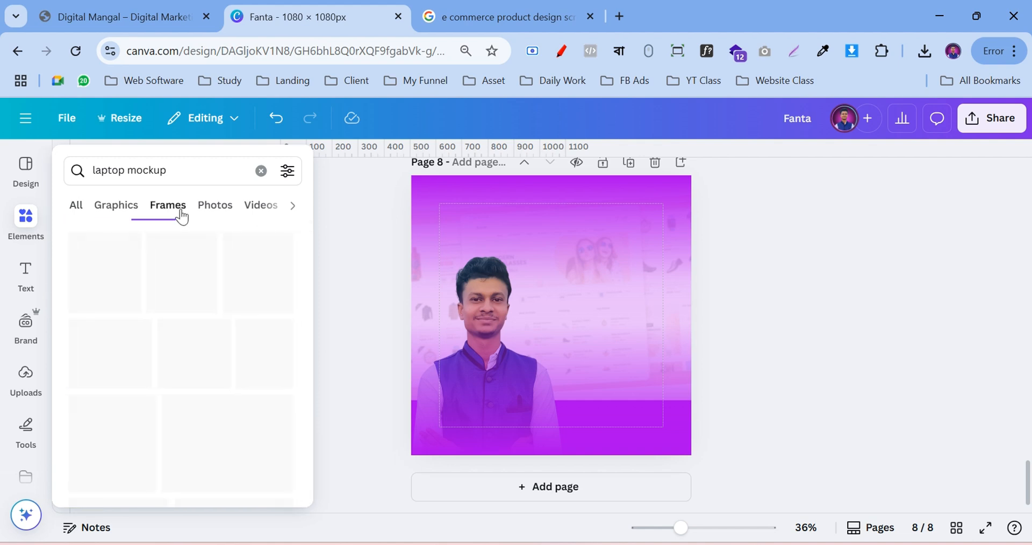
scroll(163, 285, down, 2)
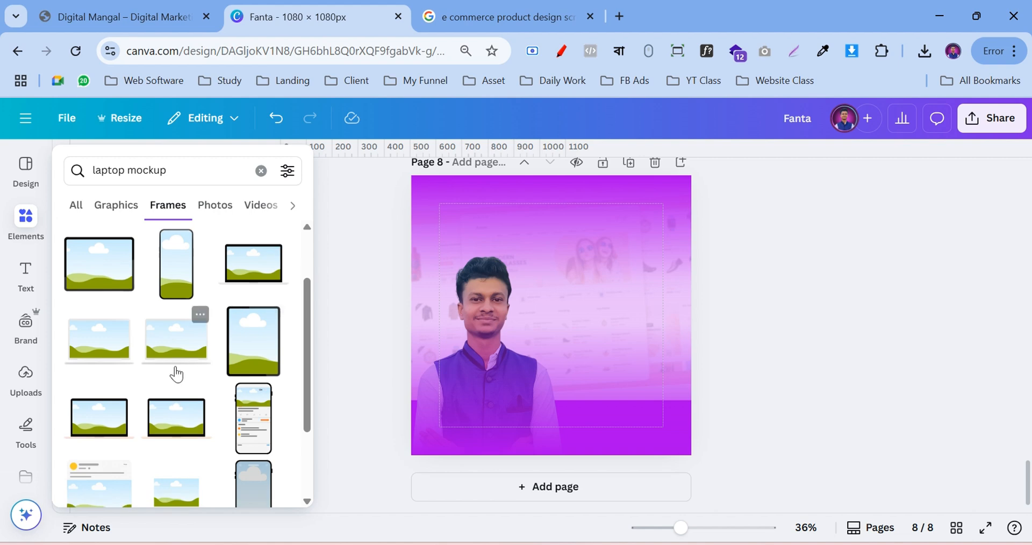
scroll(231, 329, down, 5)
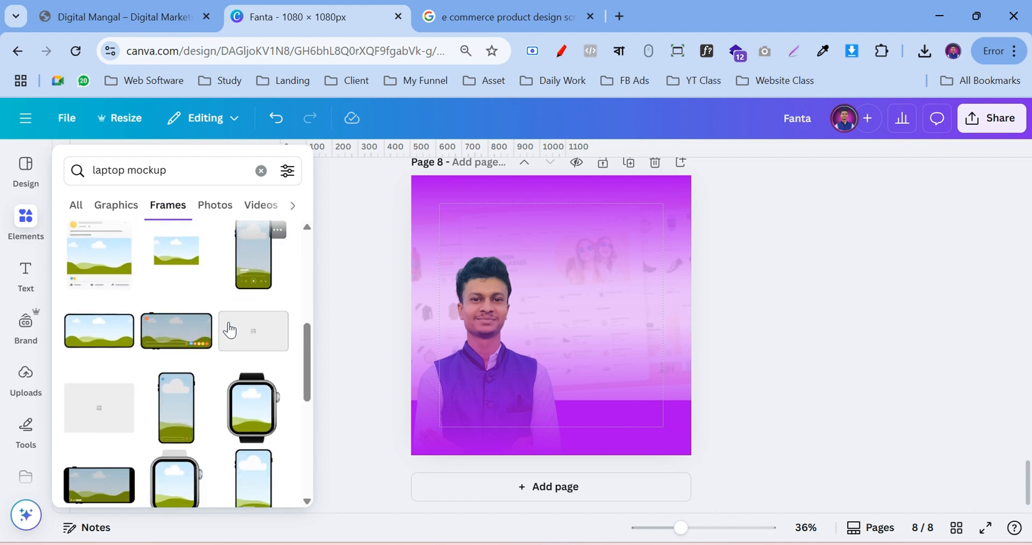
scroll(229, 329, down, 2)
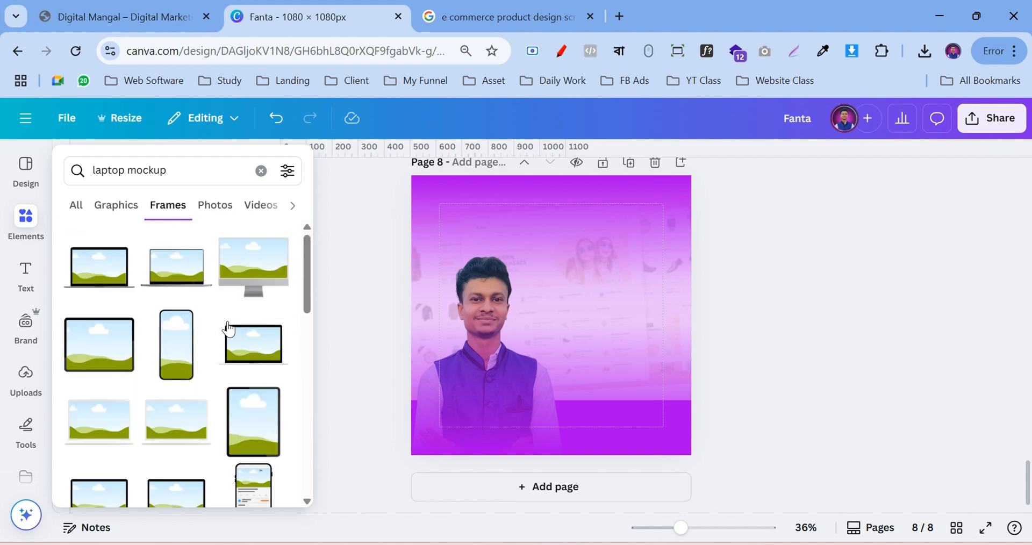
click(173, 274)
Size and place the laptop frame at the lower right, and shrink the presenter photo slightly
drag(571, 327, 638, 373)
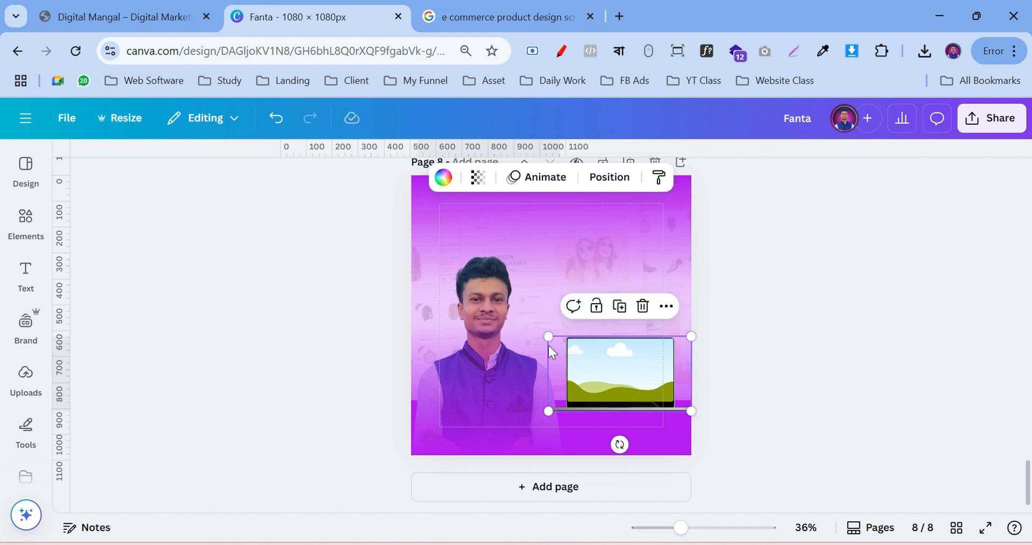
drag(547, 337, 583, 348)
click(489, 272)
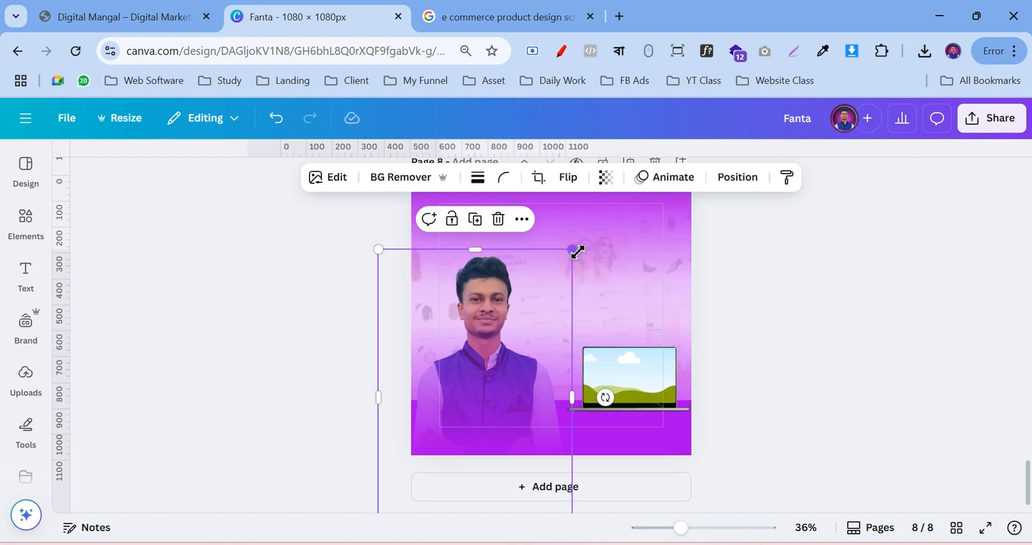
drag(572, 250, 552, 260)
mouse_move(495, 290)
mouse_down()
mouse_move(495, 275)
mouse_move(498, 303)
mouse_up()
click(608, 362)
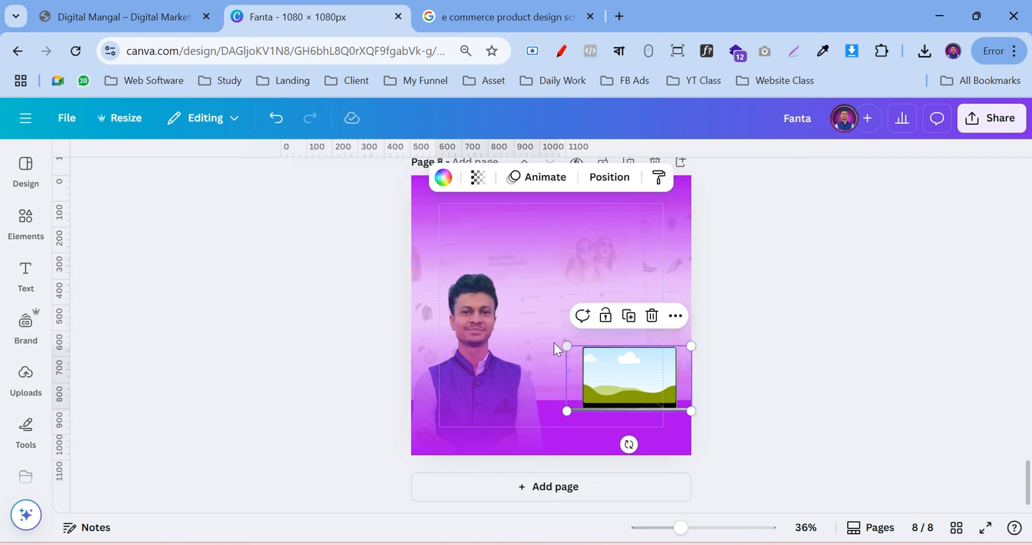
mouse_move(563, 347)
mouse_down()
mouse_move(516, 330)
mouse_move(551, 338)
mouse_up()
drag(624, 369, 622, 371)
click(836, 326)
Drop the uploaded e-commerce screenshot into the laptop screen and zoom the canvas to 80%
click(32, 336)
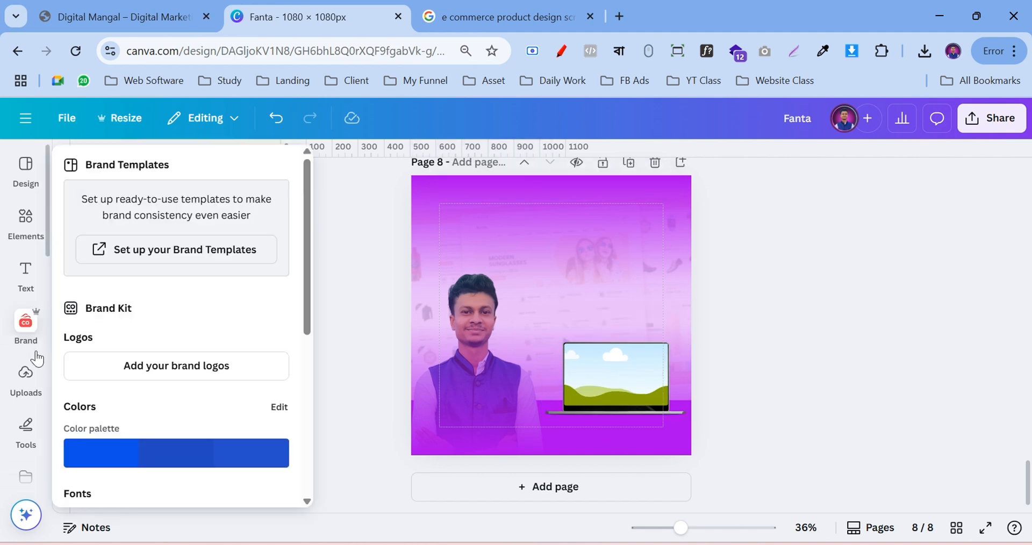
click(26, 376)
drag(210, 298, 763, 385)
double_click(763, 385)
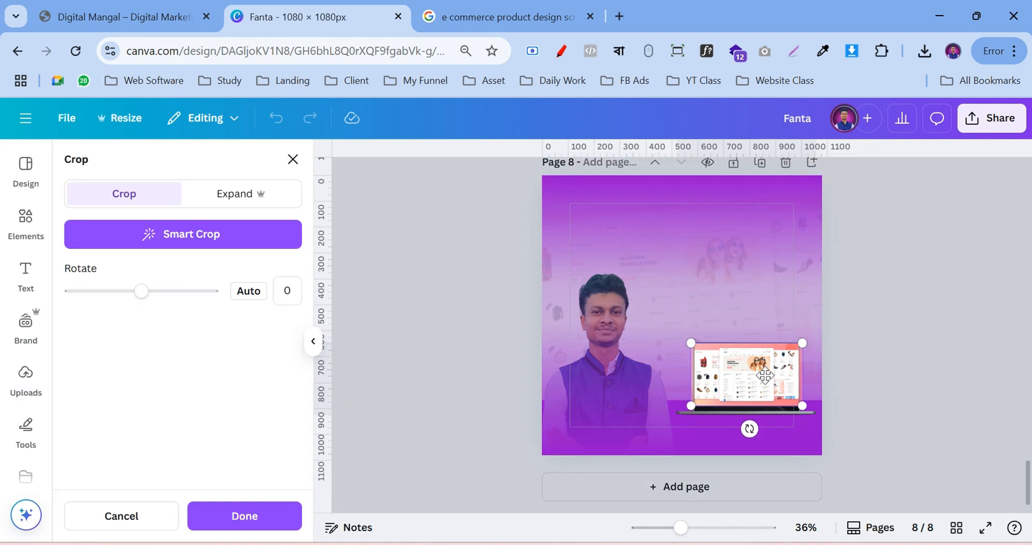
click(854, 353)
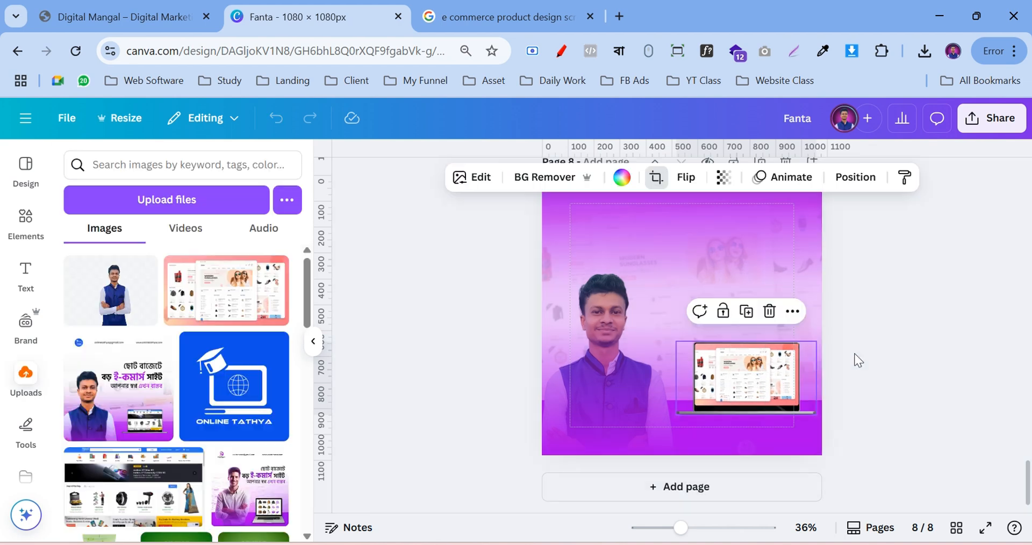
click(914, 347)
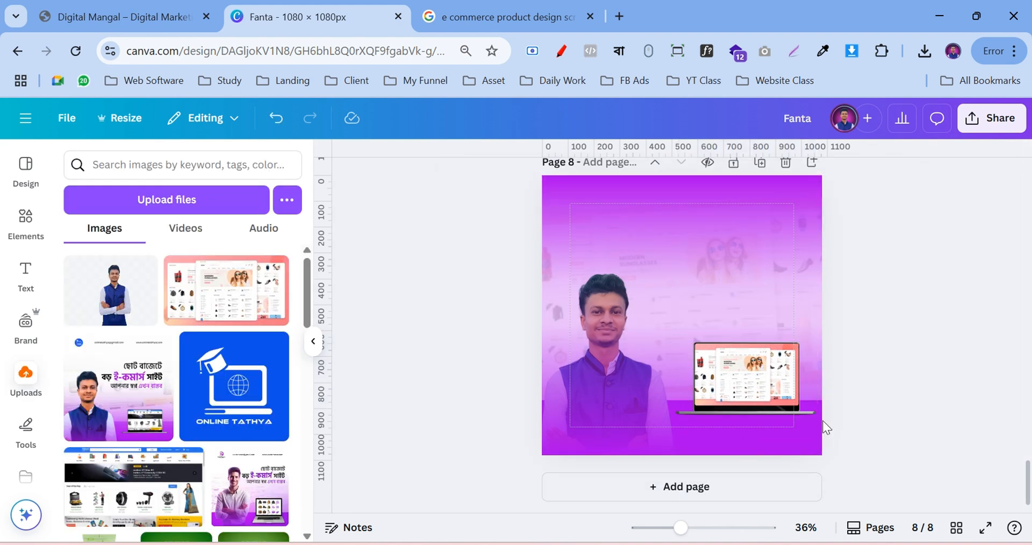
click(707, 527)
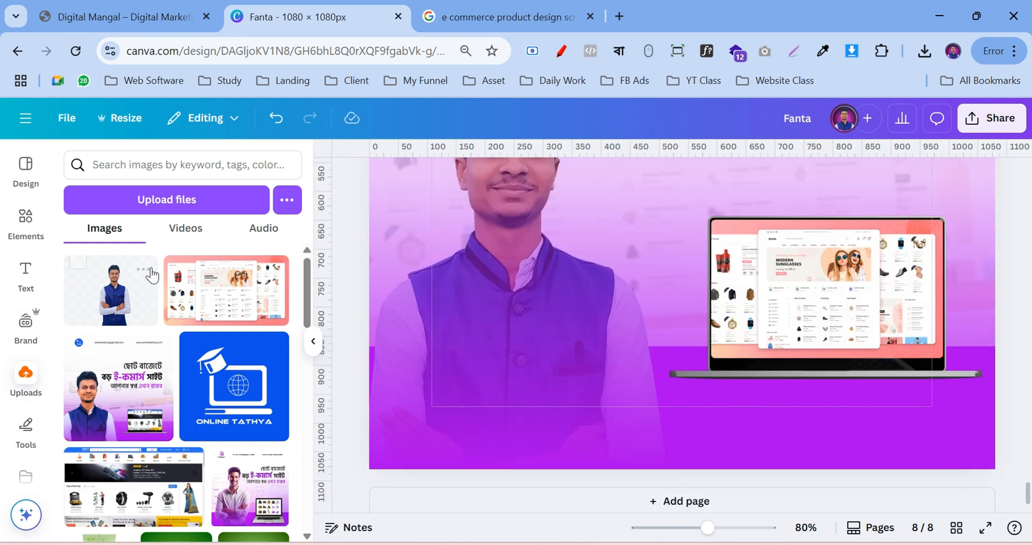
Search Elements for 'shadow', filter to Graphics, and add a shadow graphic to page 8
click(25, 217)
click(141, 164)
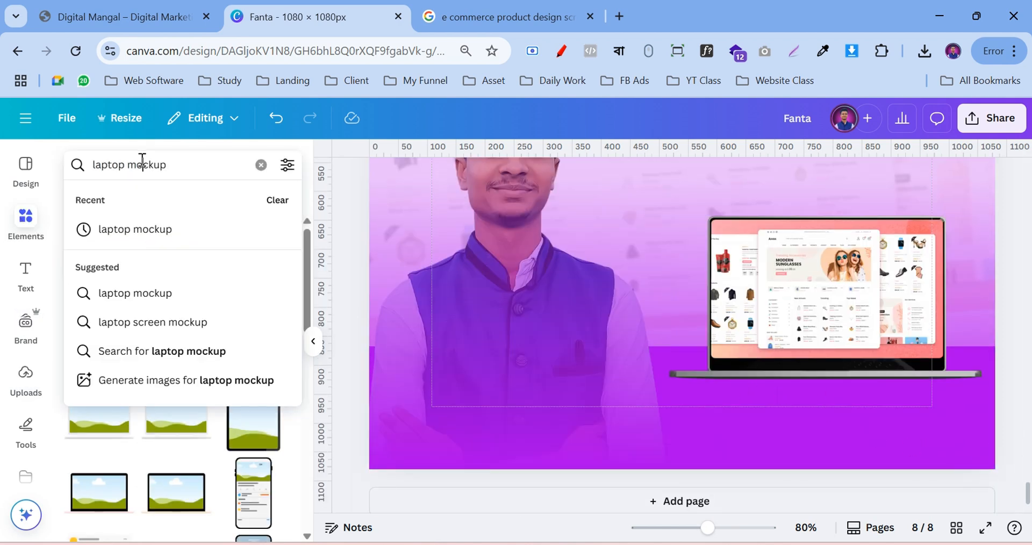
key(ctrl+a)
text(shado)
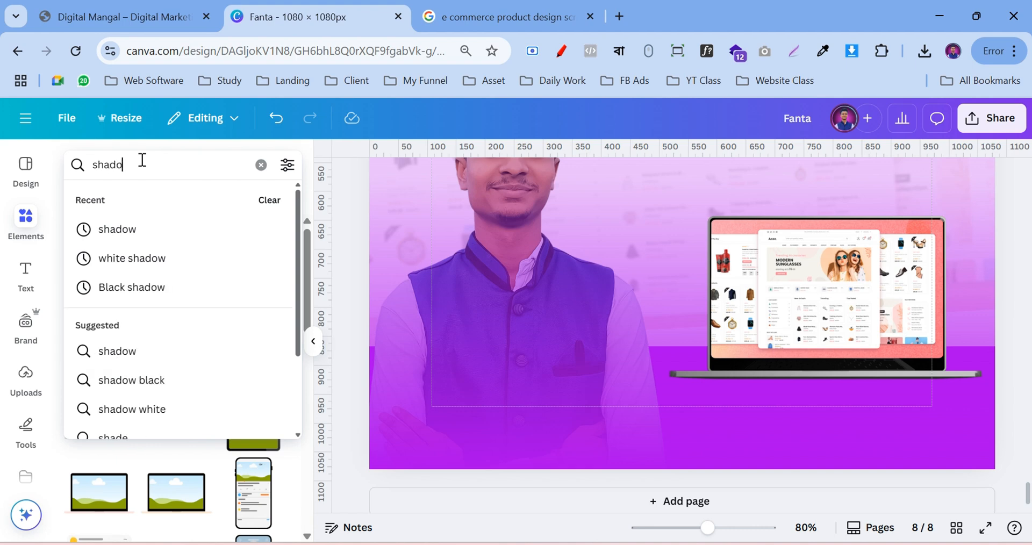
text(w)
key(Return)
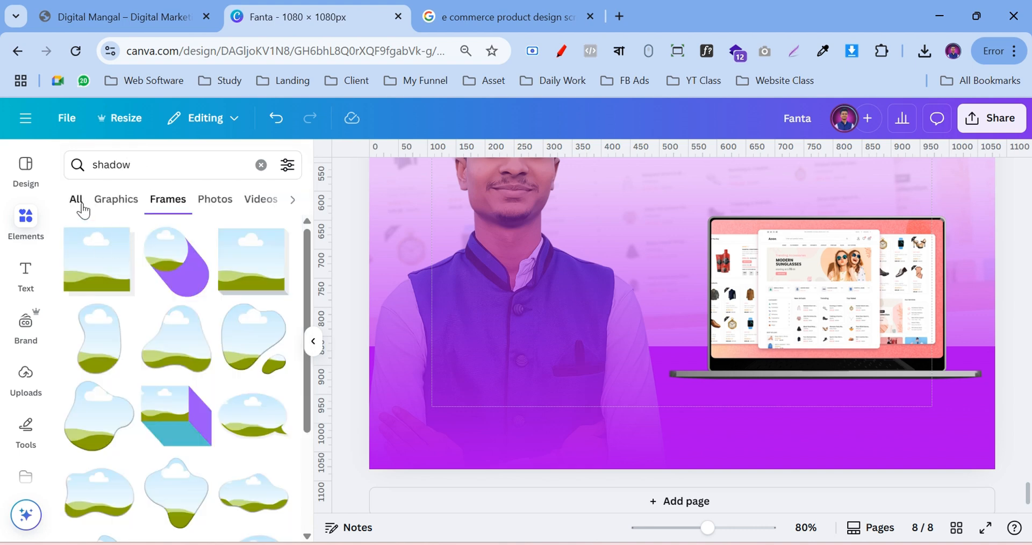
click(82, 208)
click(273, 277)
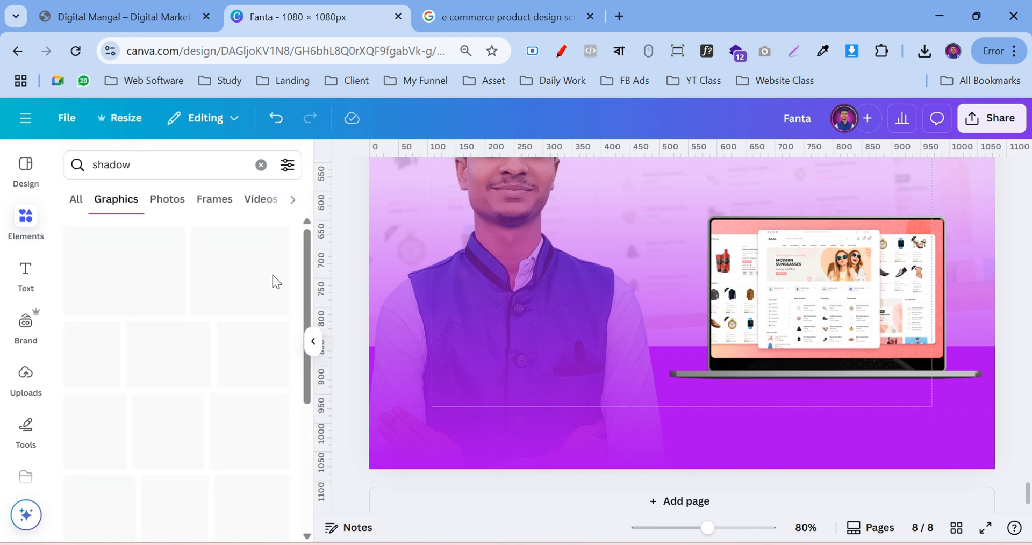
click(169, 265)
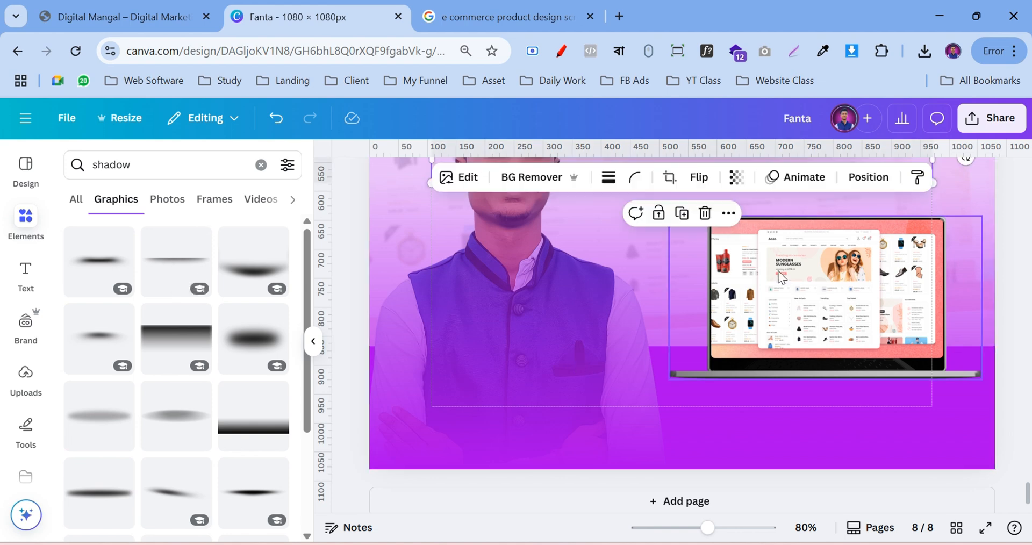
Resize the shadow to about 540×57, centre it under the laptop, and zoom out to 31%
scroll(794, 309, up, 3)
drag(851, 529, 853, 536)
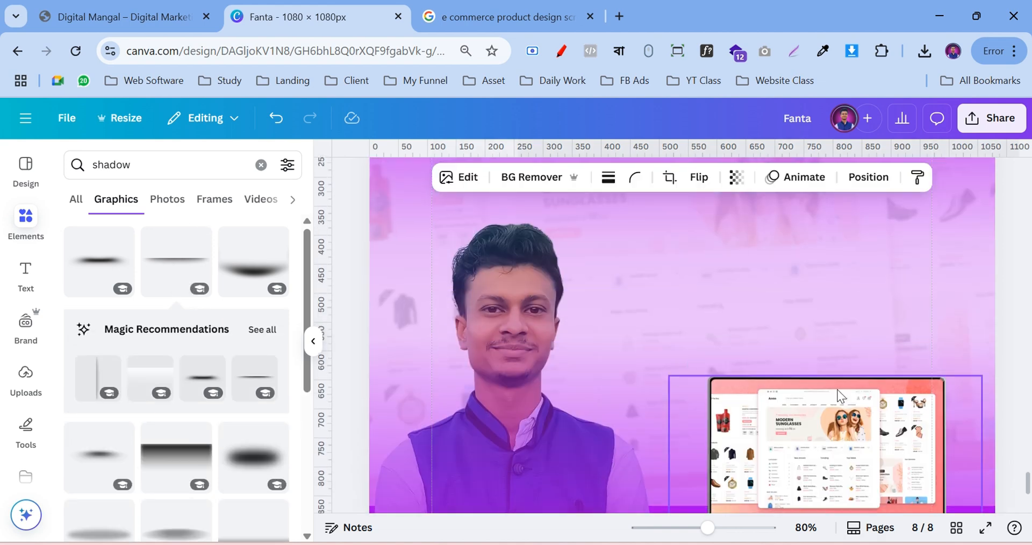
scroll(842, 395, down, 3)
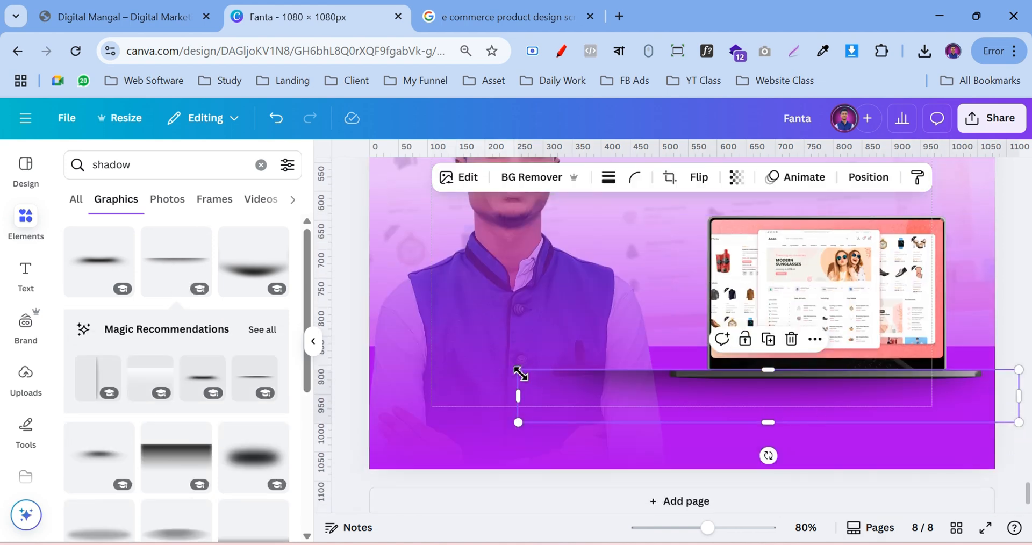
drag(519, 372, 664, 393)
drag(847, 453, 831, 449)
drag(652, 388, 685, 399)
drag(856, 451, 833, 446)
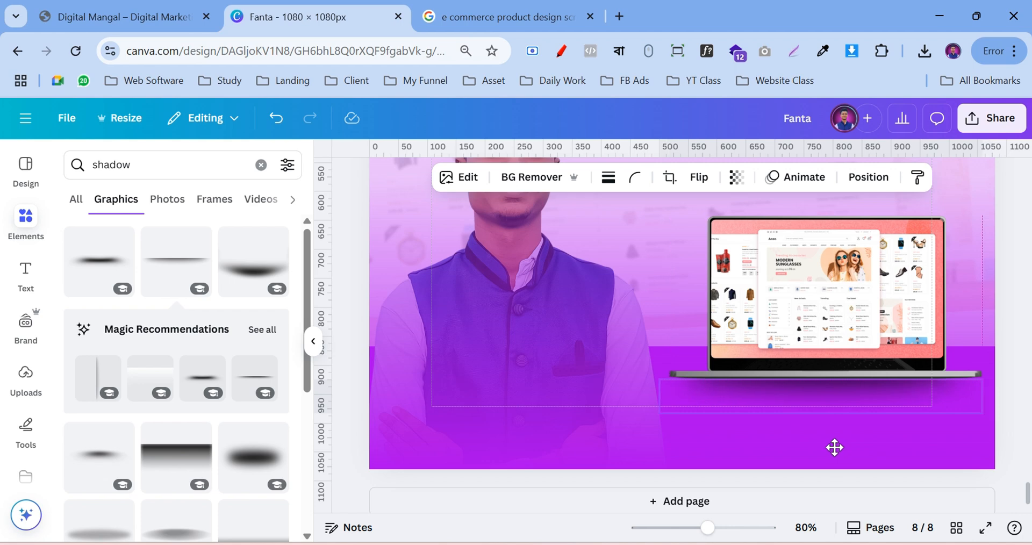
drag(666, 383, 670, 386)
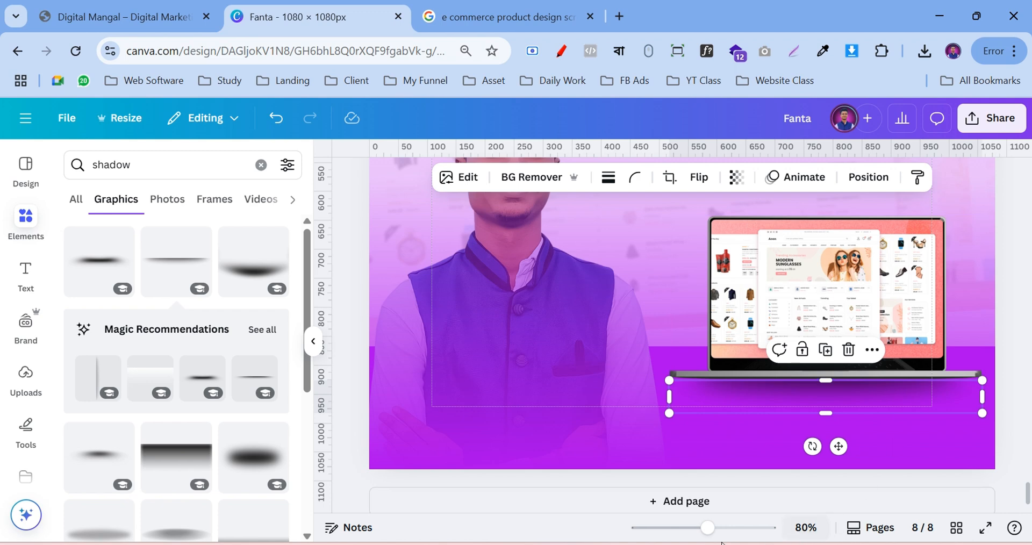
click(672, 528)
click(919, 363)
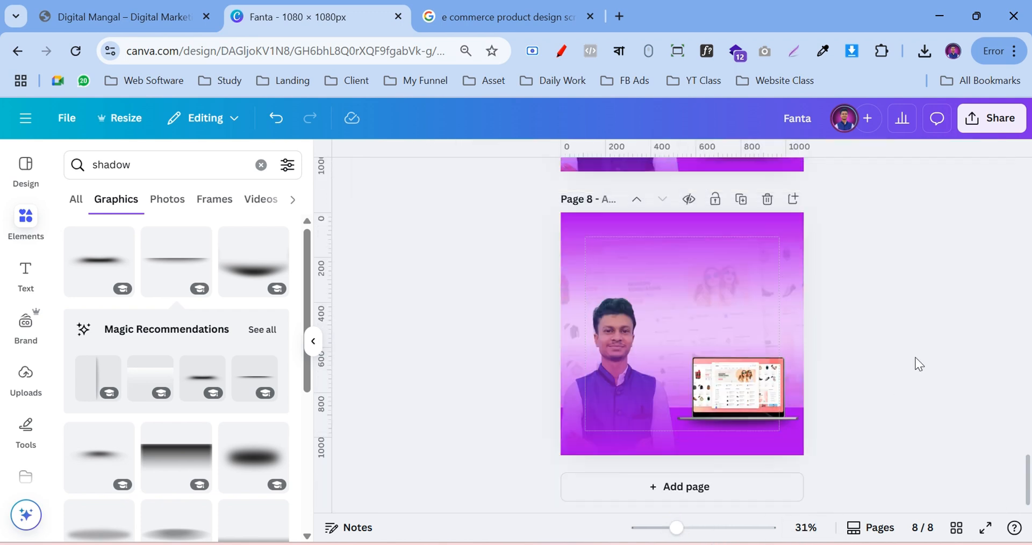
scroll(919, 364, up, 3)
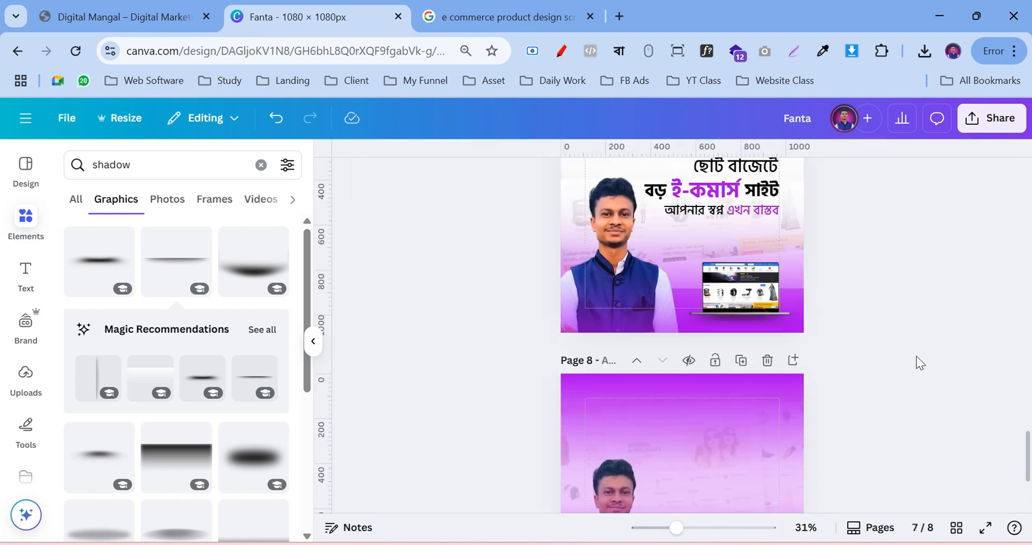
Scroll between pages 7 and 8 to compare their layouts, then bring up the Text panel
scroll(919, 348, down, 2)
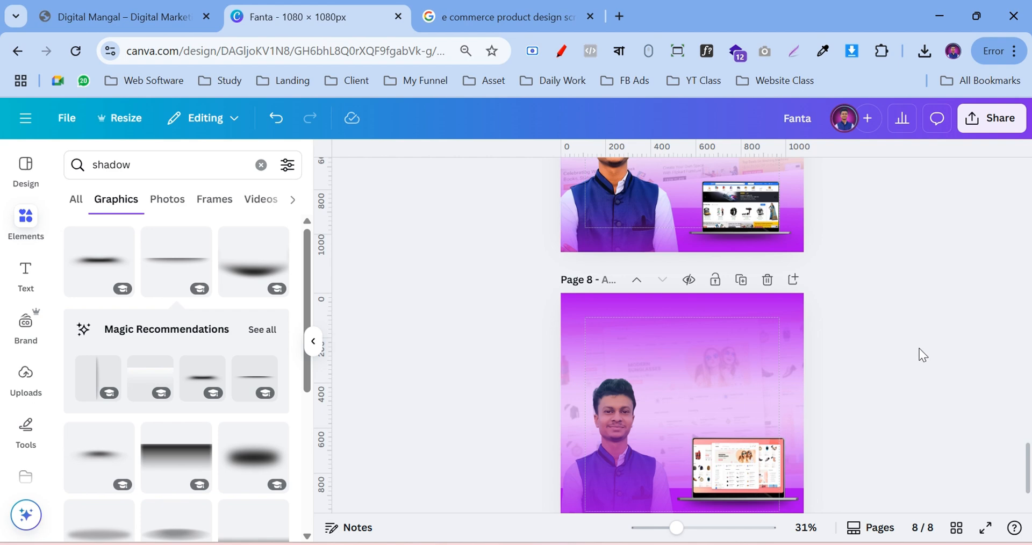
scroll(918, 348, down, 2)
scroll(919, 349, up, 3)
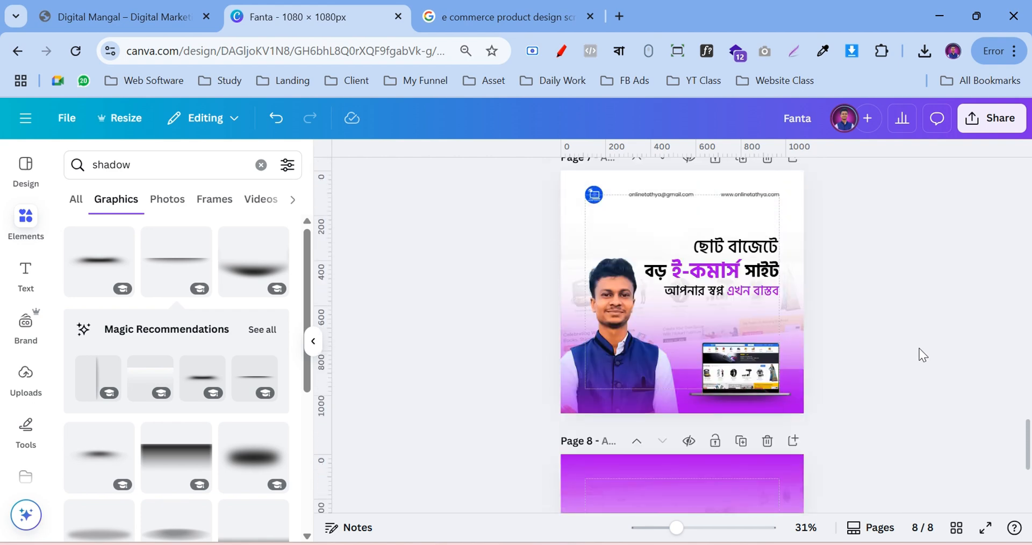
scroll(919, 348, up, 1)
scroll(919, 348, down, 1)
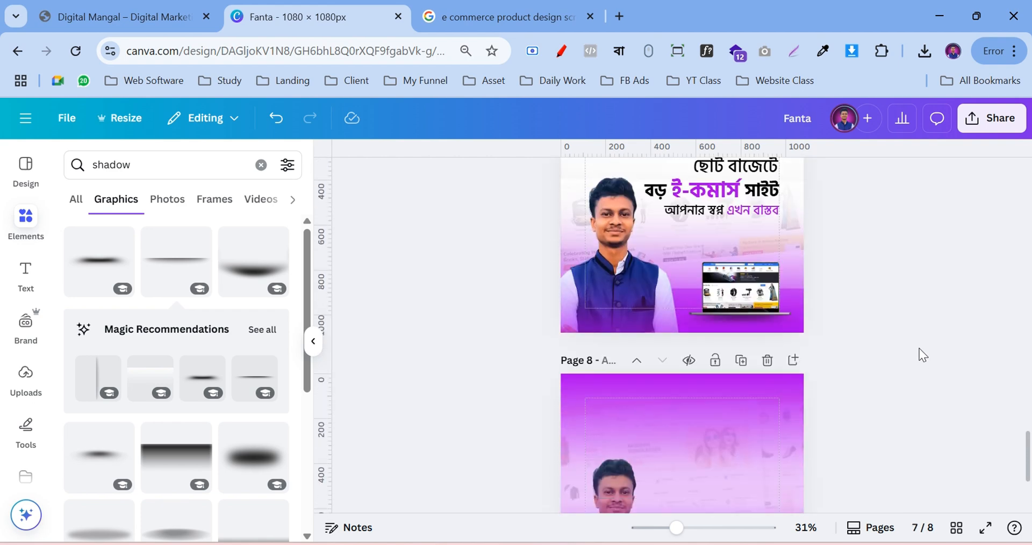
scroll(920, 367, down, 2)
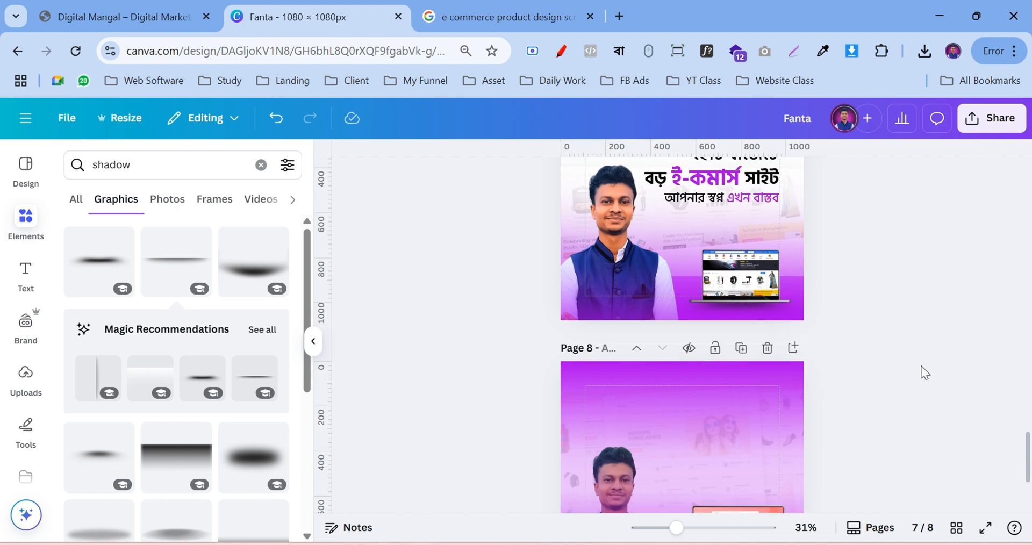
scroll(920, 366, up, 2)
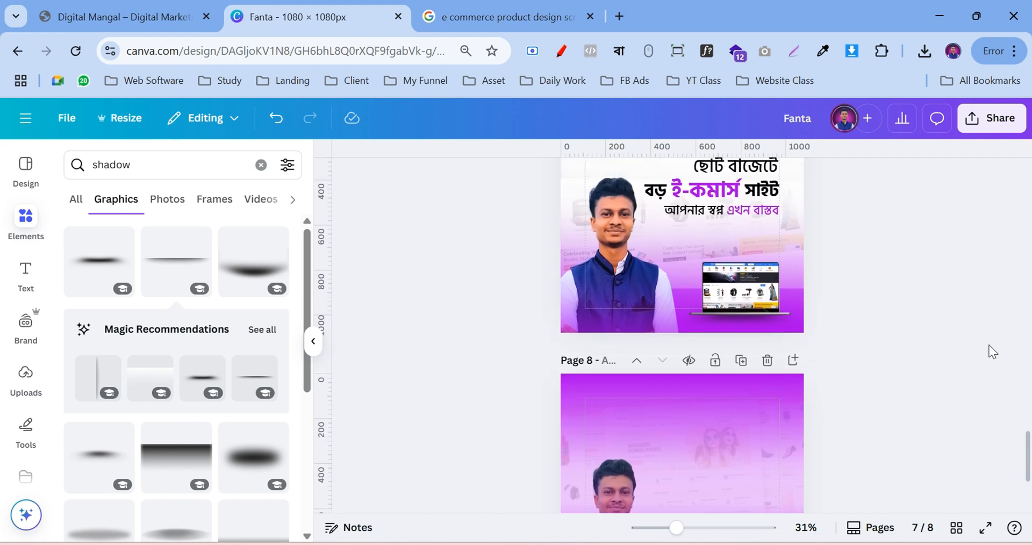
scroll(992, 352, down, 2)
click(26, 274)
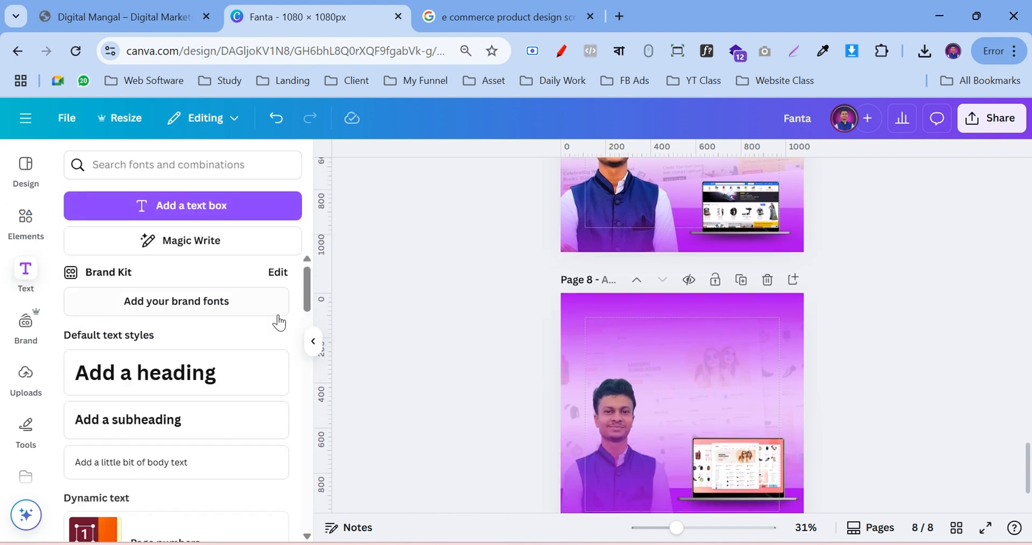
Add a heading and, with Bengali typing on, write 'কম বাজেটে' in it
click(187, 371)
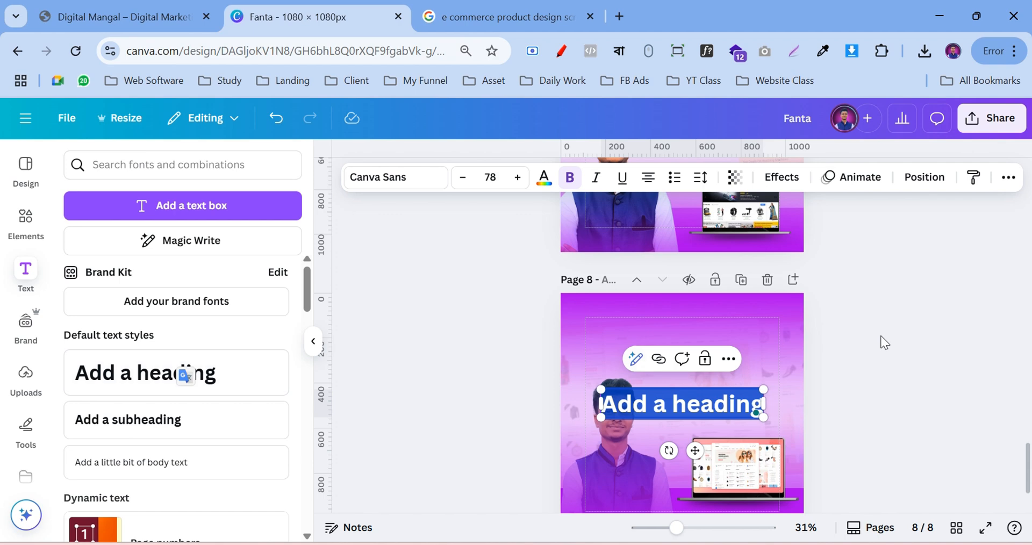
click(620, 50)
click(498, 86)
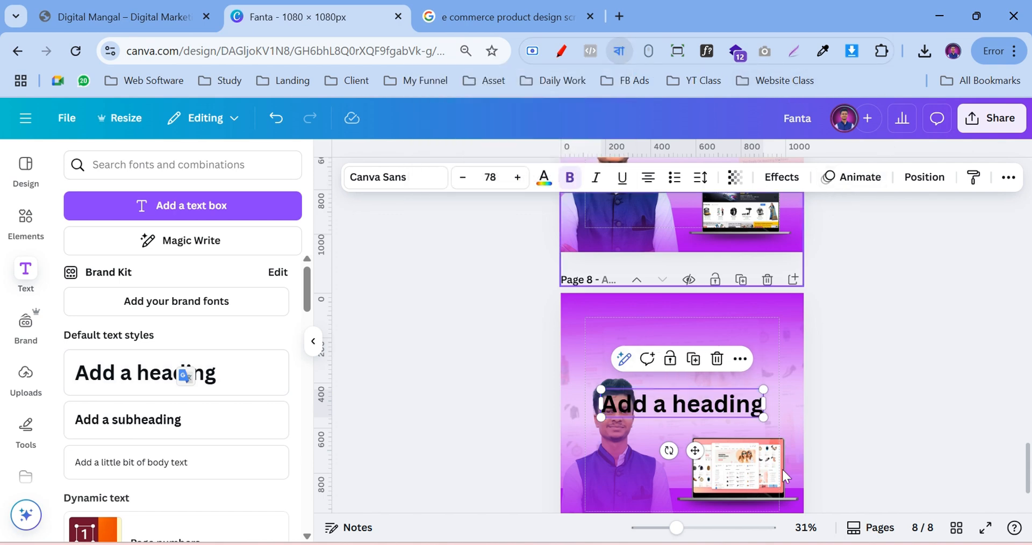
double_click(676, 404)
text(kom)
key(space)
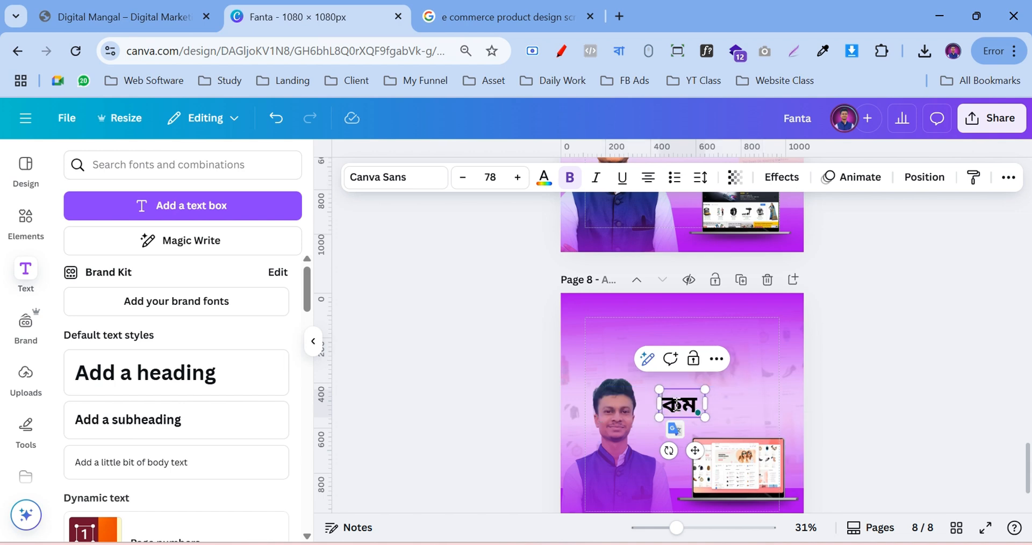
text(bajete)
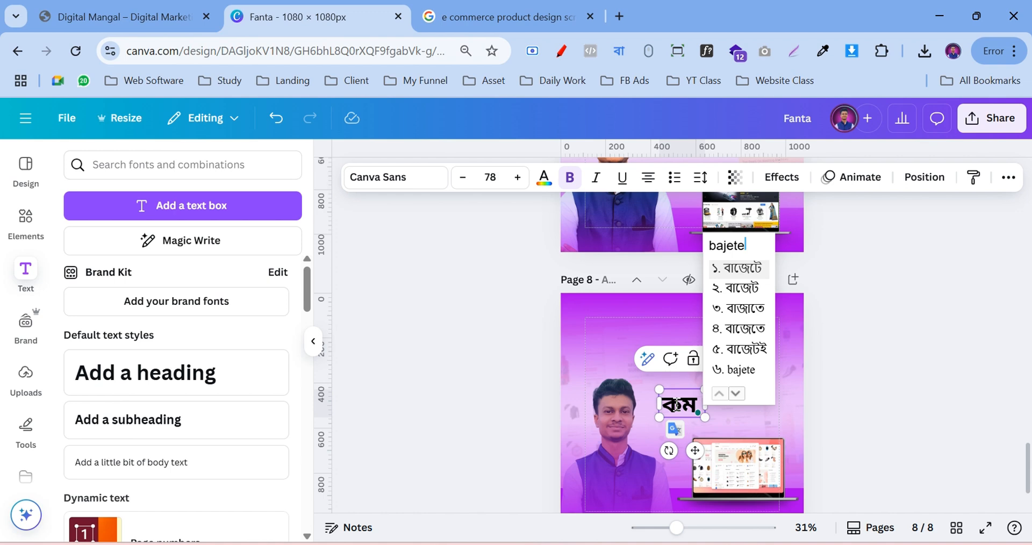
key(space)
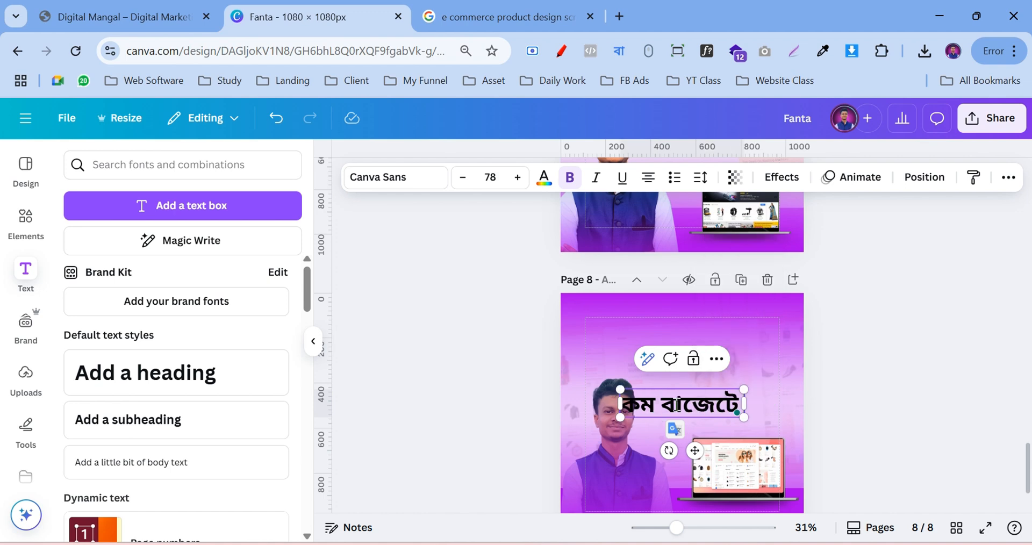
Move the কম বাজেটে heading higher on page 8
scroll(962, 418, up, 3)
scroll(917, 382, down, 3)
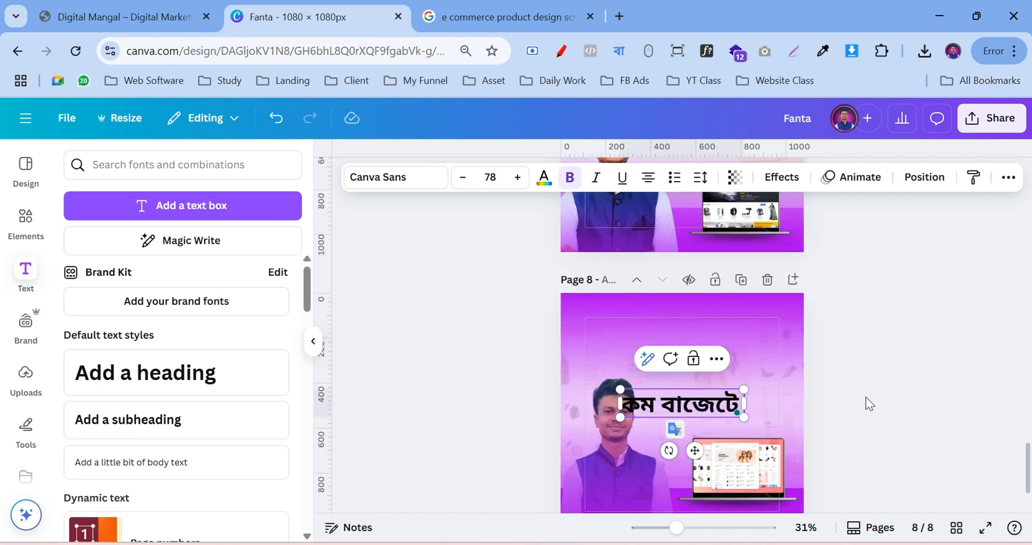
click(864, 398)
drag(729, 418, 755, 386)
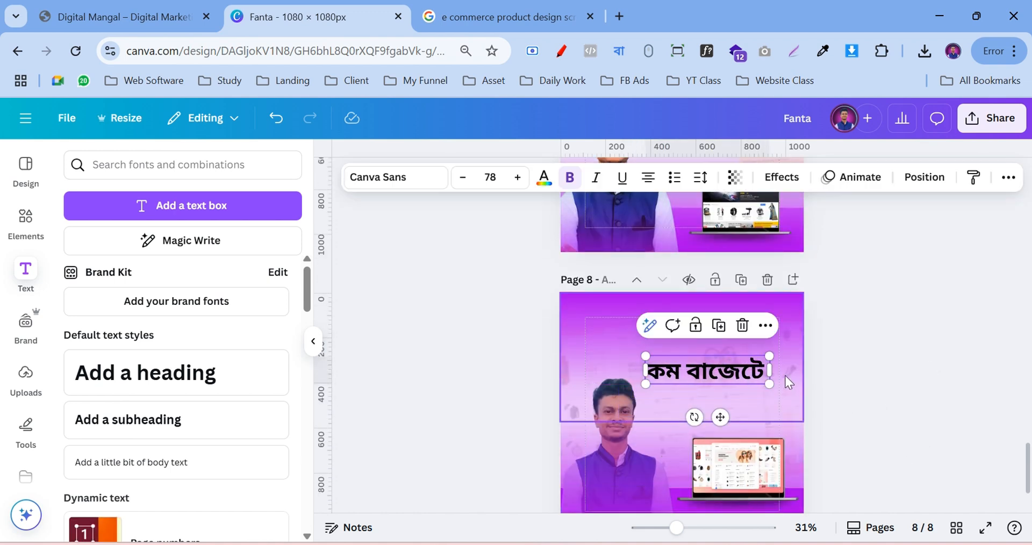
click(869, 367)
scroll(869, 368, up, 2)
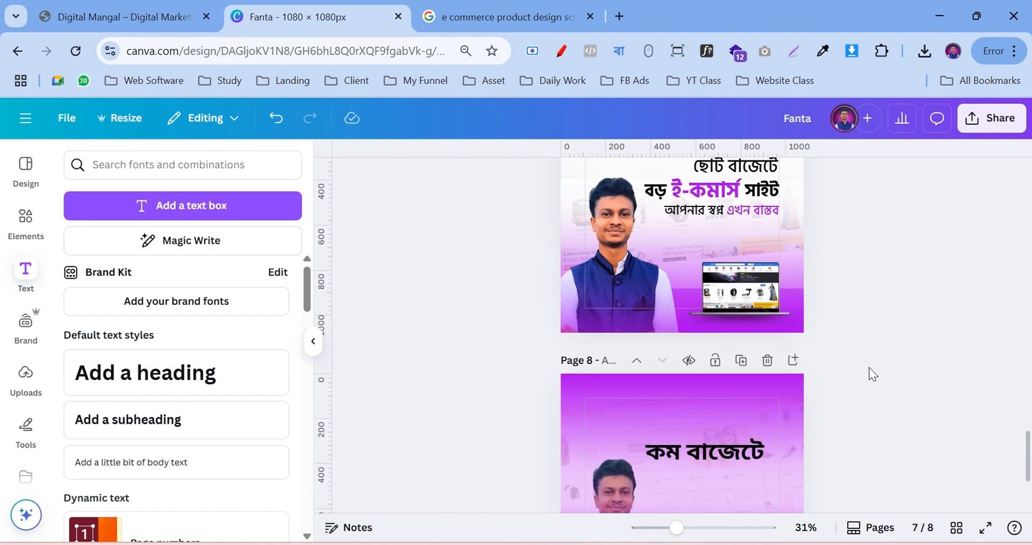
scroll(869, 371, down, 2)
Duplicate the heading below the original and change the copy's text to 'বড়'
click(714, 372)
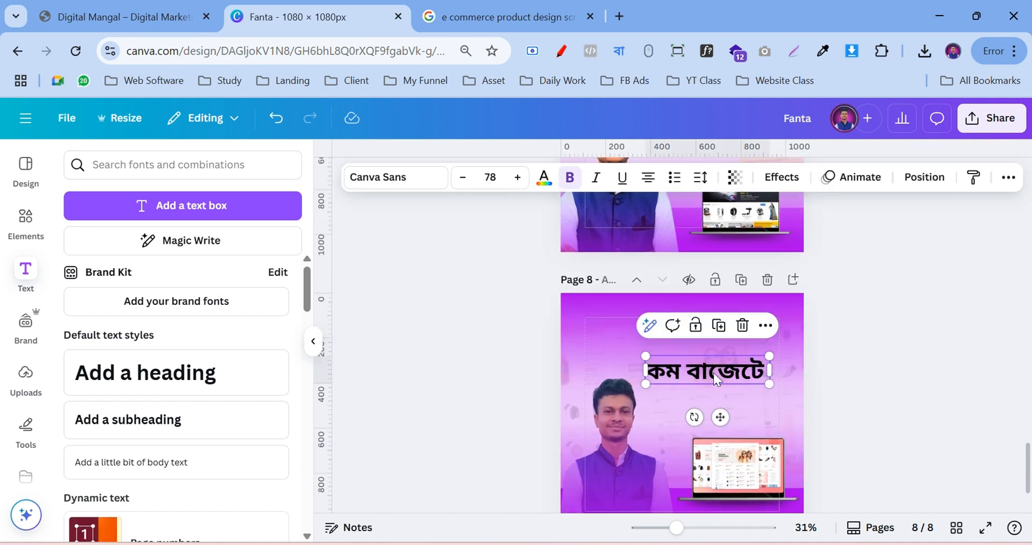
click(722, 335)
drag(725, 377, 724, 399)
double_click(725, 398)
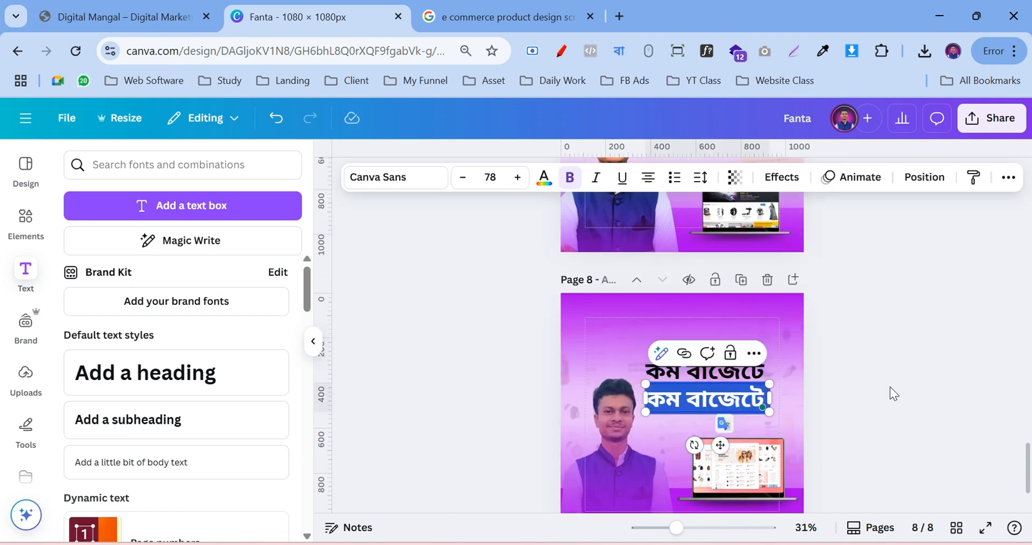
scroll(892, 392, up, 2)
scroll(893, 394, down, 1)
scroll(894, 393, up, 1)
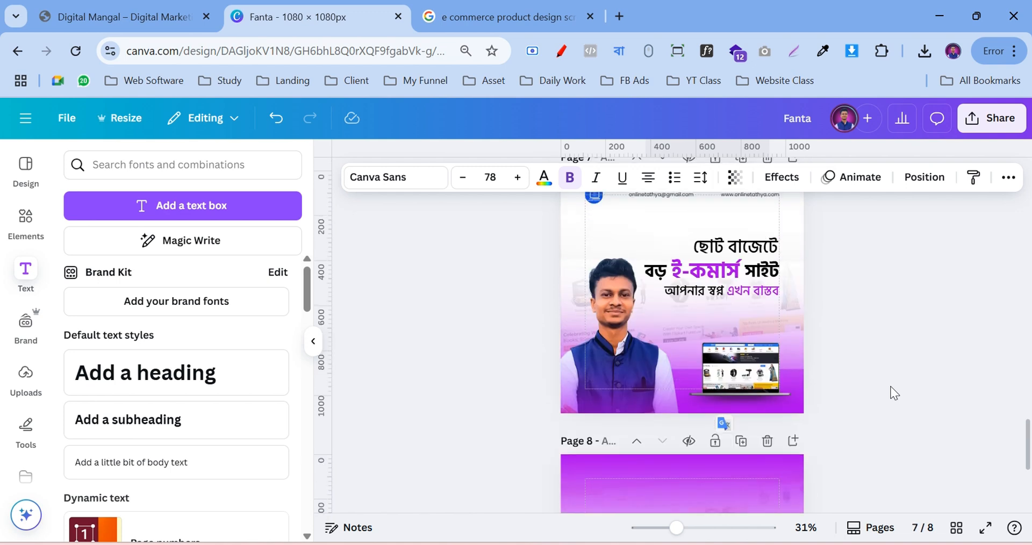
scroll(894, 393, down, 2)
text(boro)
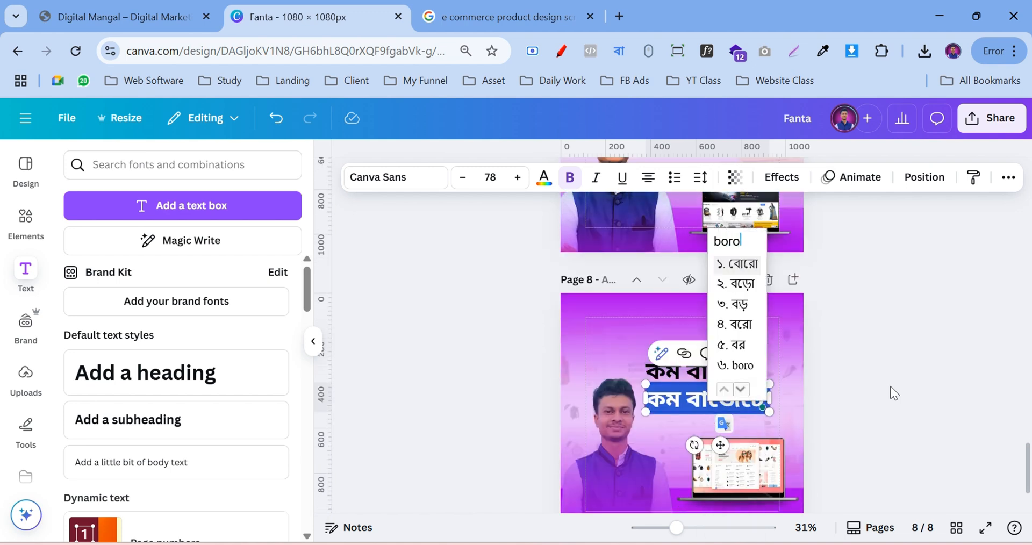
key(Down)
key(Down)
key(Return)
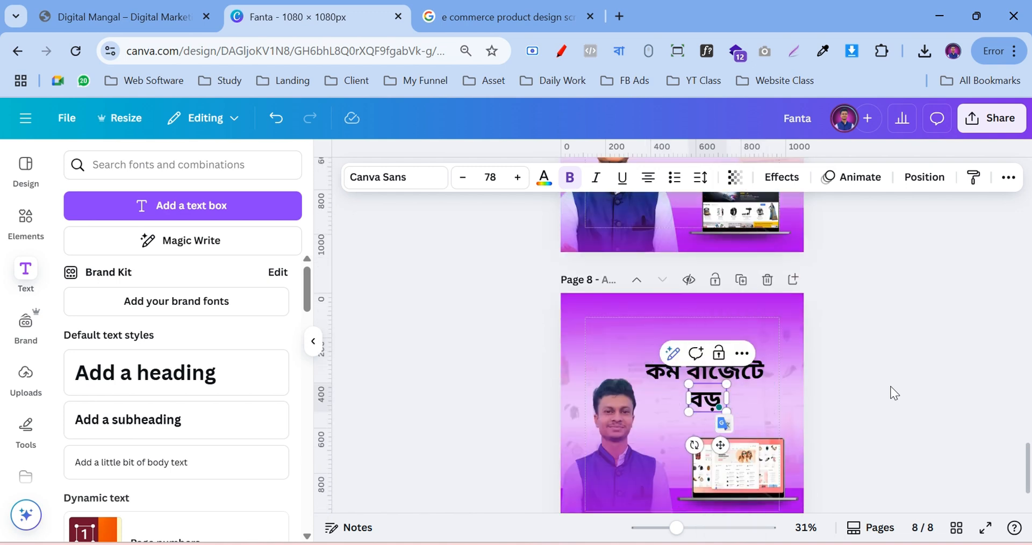
click(901, 378)
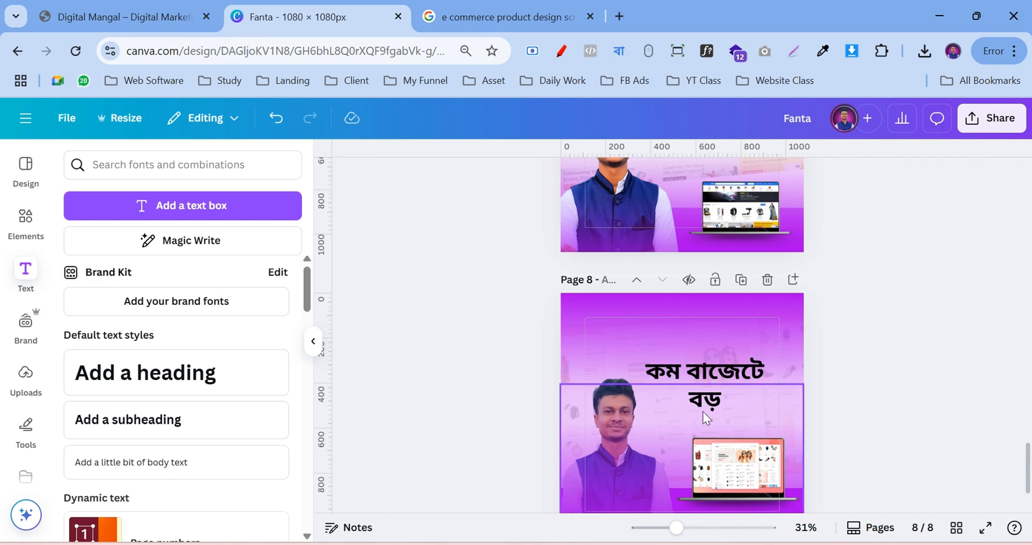
Duplicate the বড় box and type 'সাইট' into the copy beside it
scroll(827, 386, up, 3)
scroll(856, 382, down, 1)
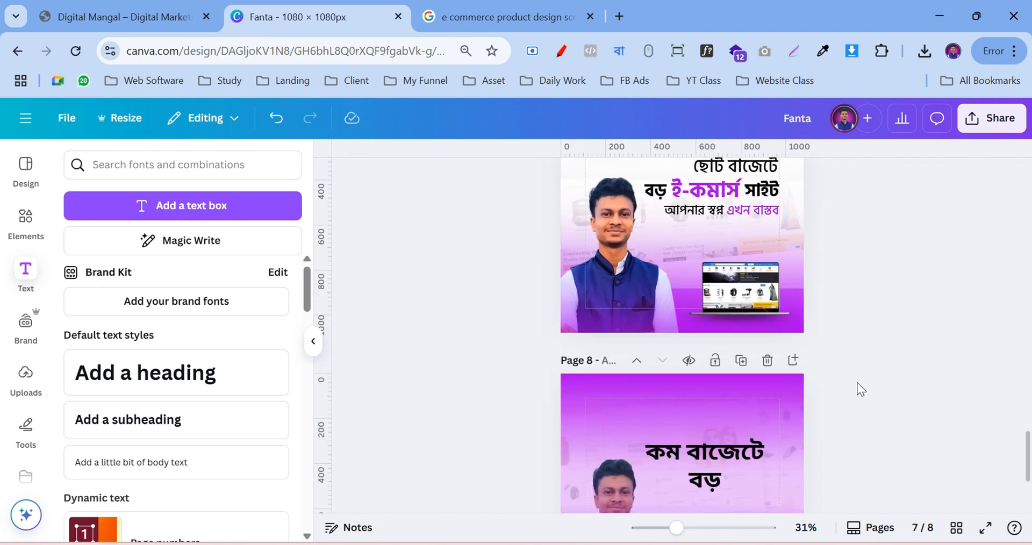
scroll(858, 384, down, 2)
click(699, 407)
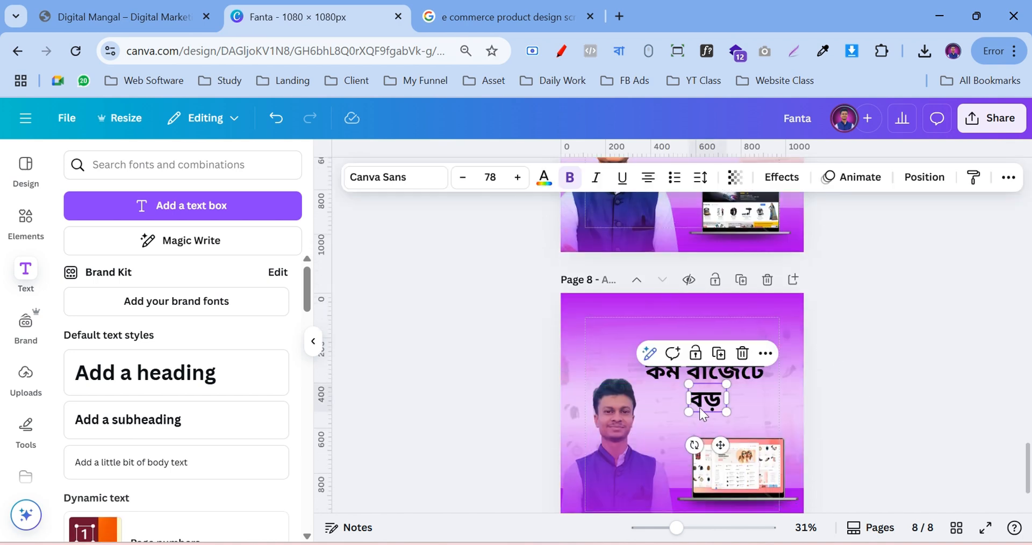
click(719, 353)
double_click(760, 403)
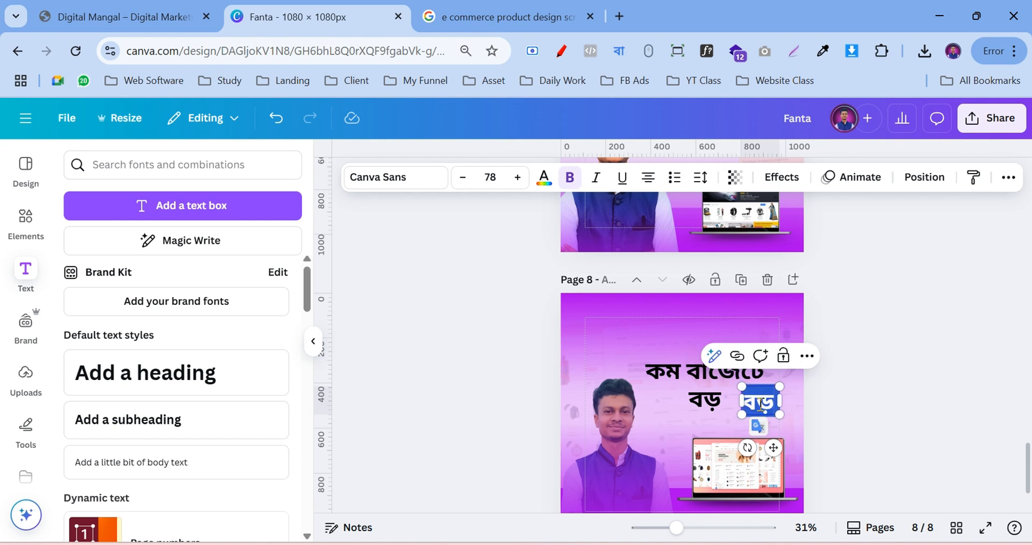
text(সাইট)
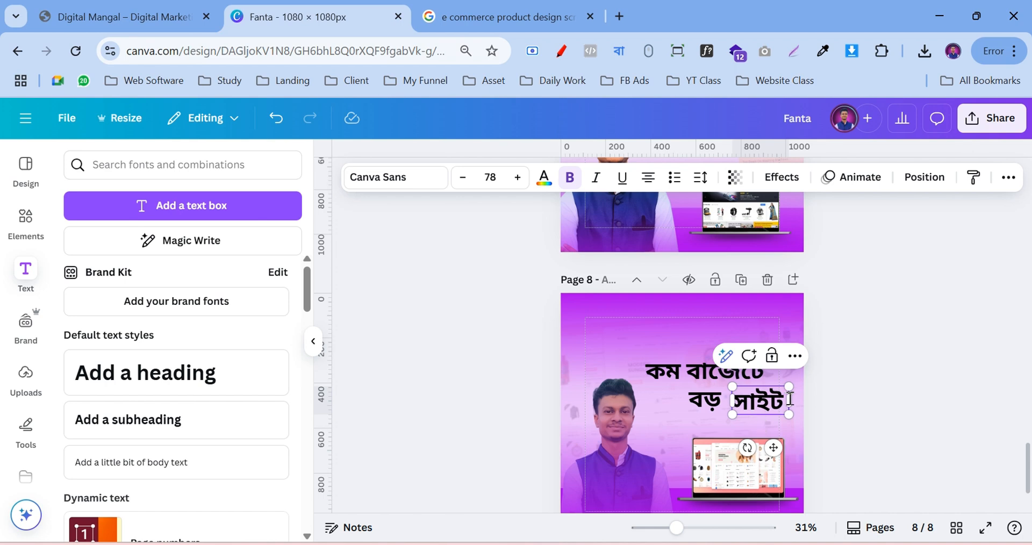
click(723, 411)
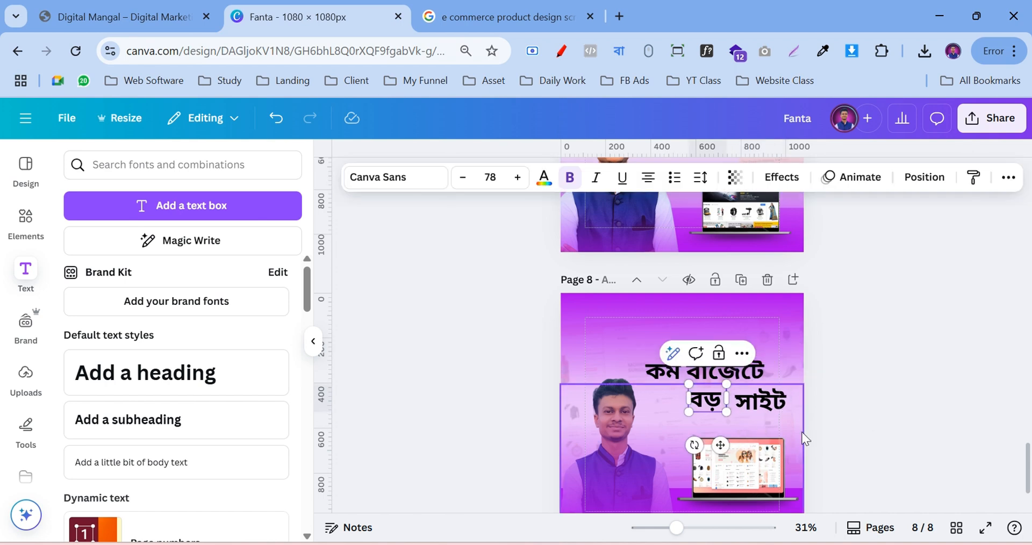
click(853, 407)
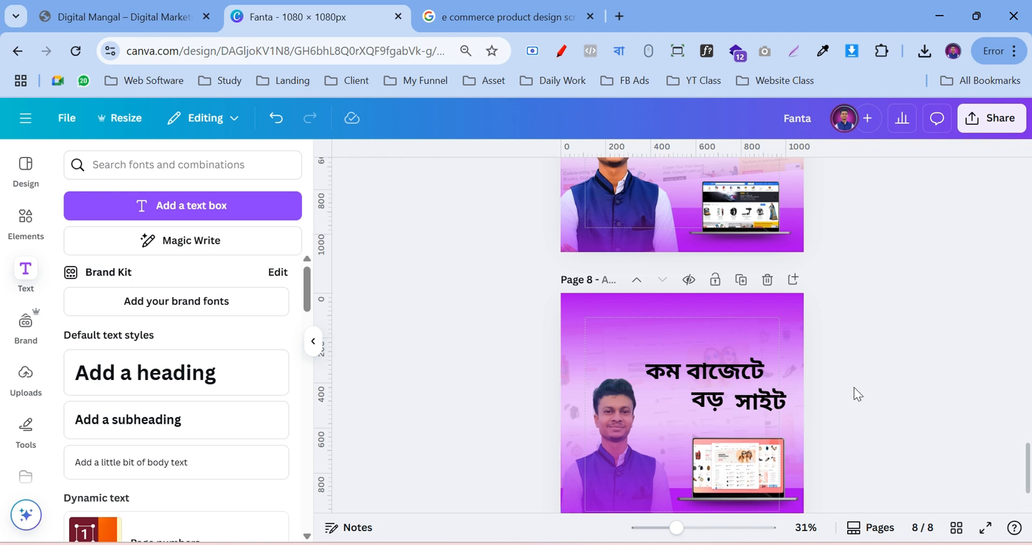
scroll(874, 385, up, 2)
scroll(869, 388, down, 2)
Duplicate the সাইট box and retype the copy as 'ই-কমার্স'
click(765, 401)
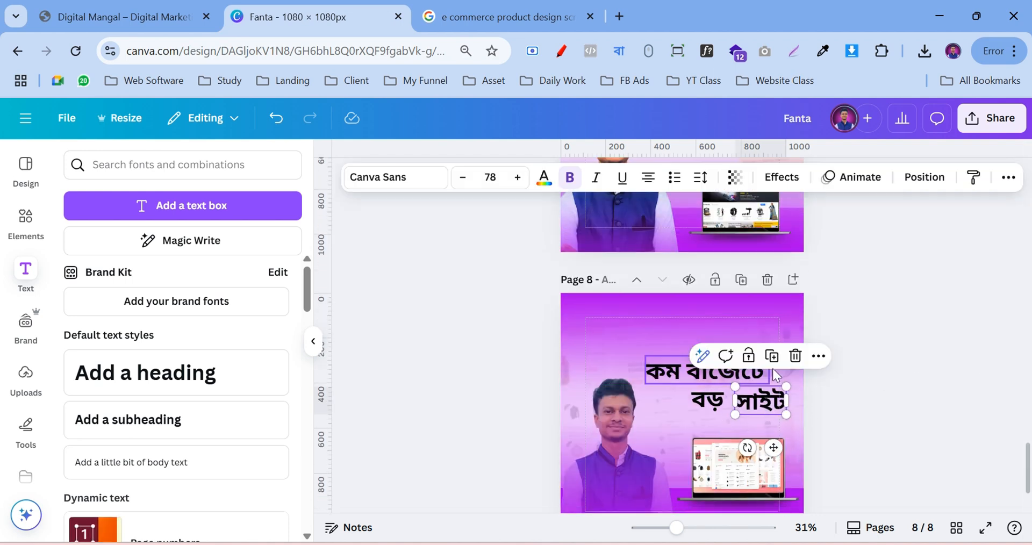
click(779, 409)
double_click(697, 435)
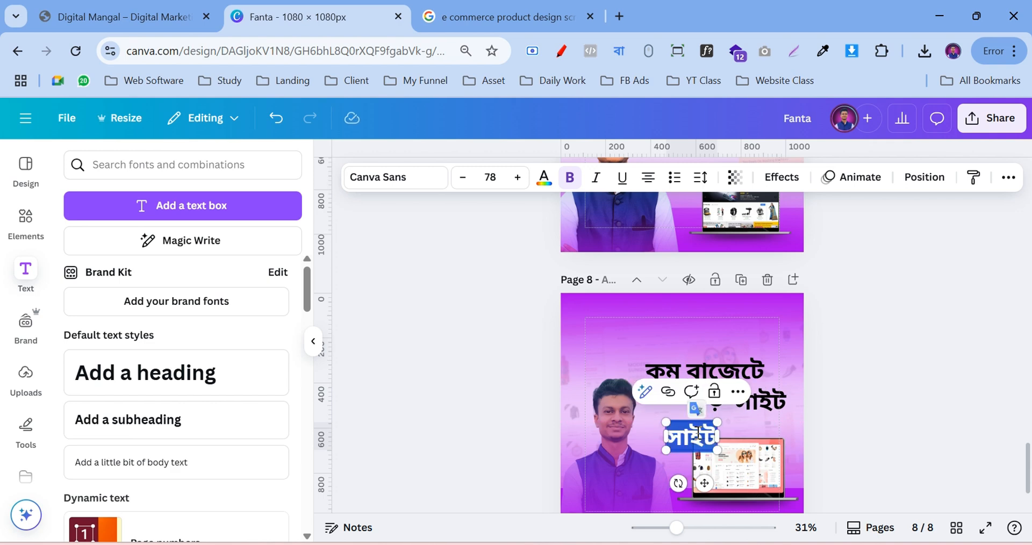
text(i)
key(space)
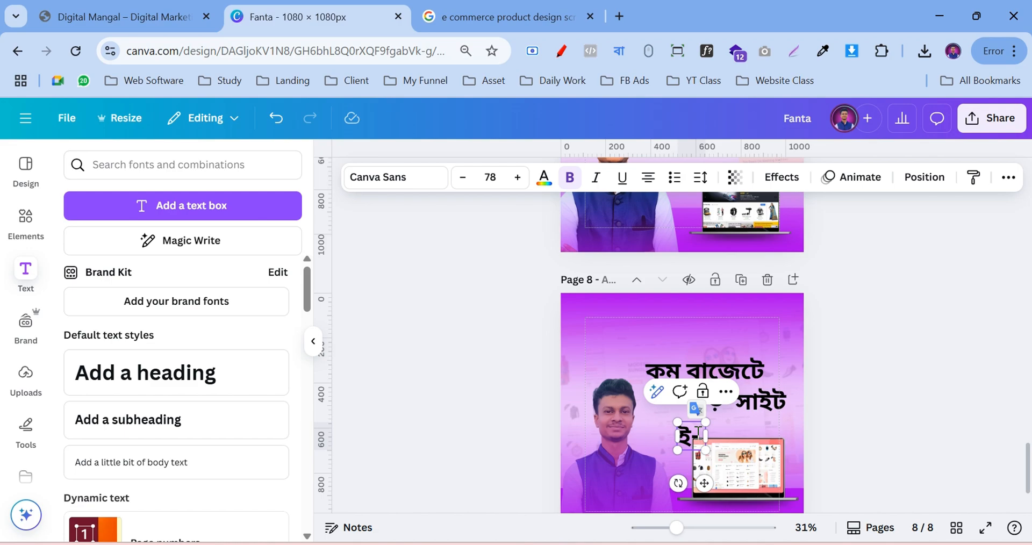
text(komi)
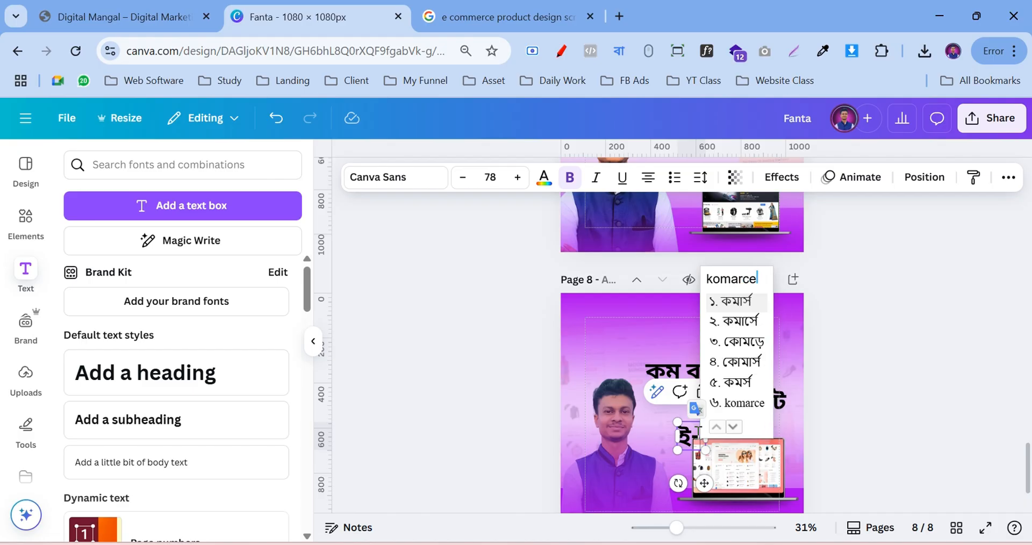
key(Return)
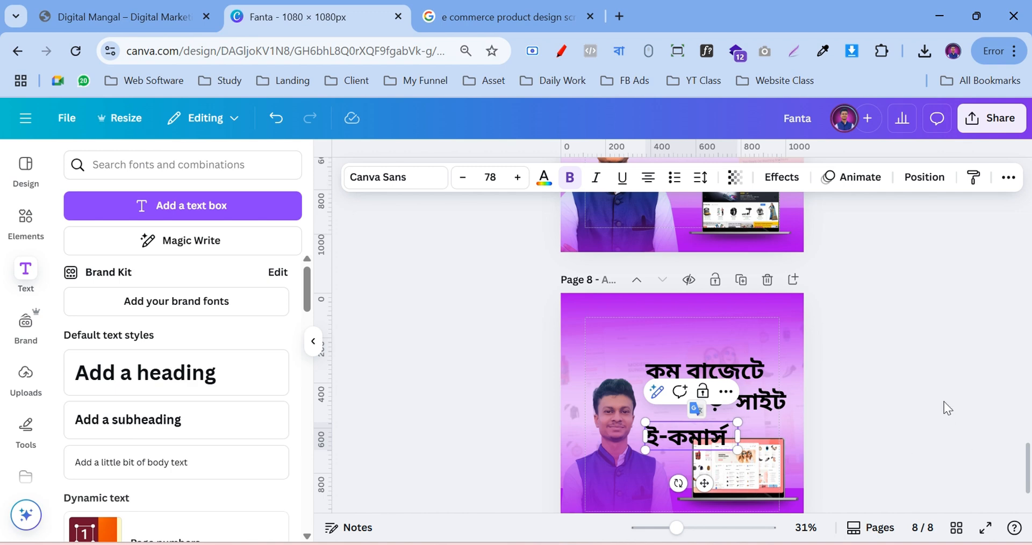
click(944, 402)
Resize the ই-কমার্স text to about 79 and place it below বড় সাইট
click(726, 438)
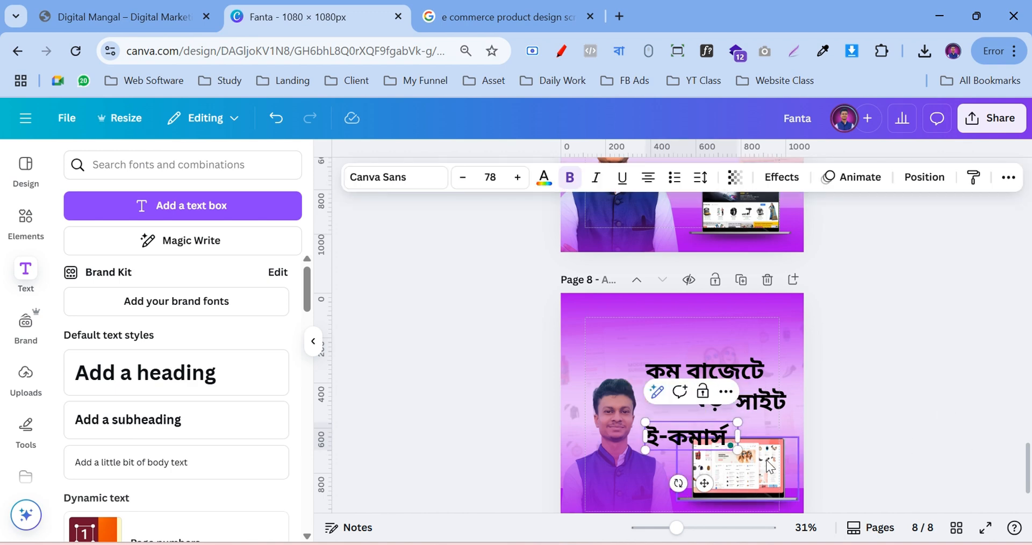
drag(738, 423, 826, 418)
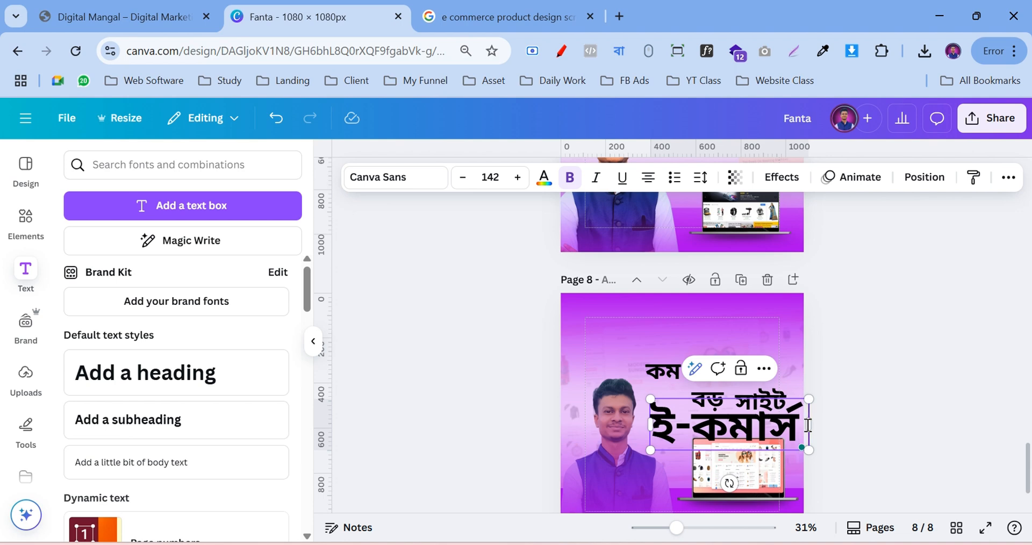
click(863, 430)
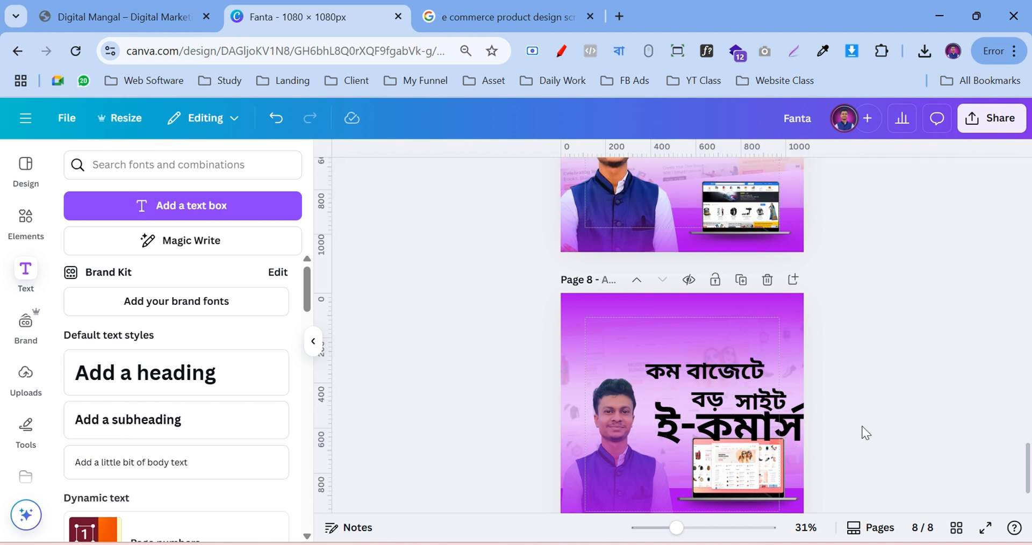
click(766, 438)
drag(802, 449, 731, 428)
click(1012, 345)
scroll(936, 288, up, 2)
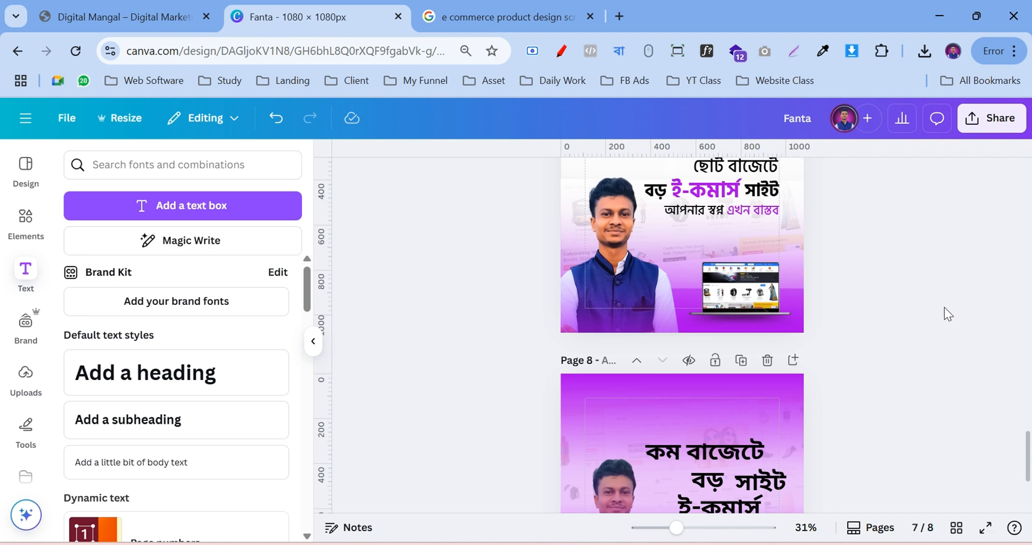
Realign the headline, nudging কম বাজেটে and putting বড় and ই-কমার্স on one line
scroll(950, 257, down, 3)
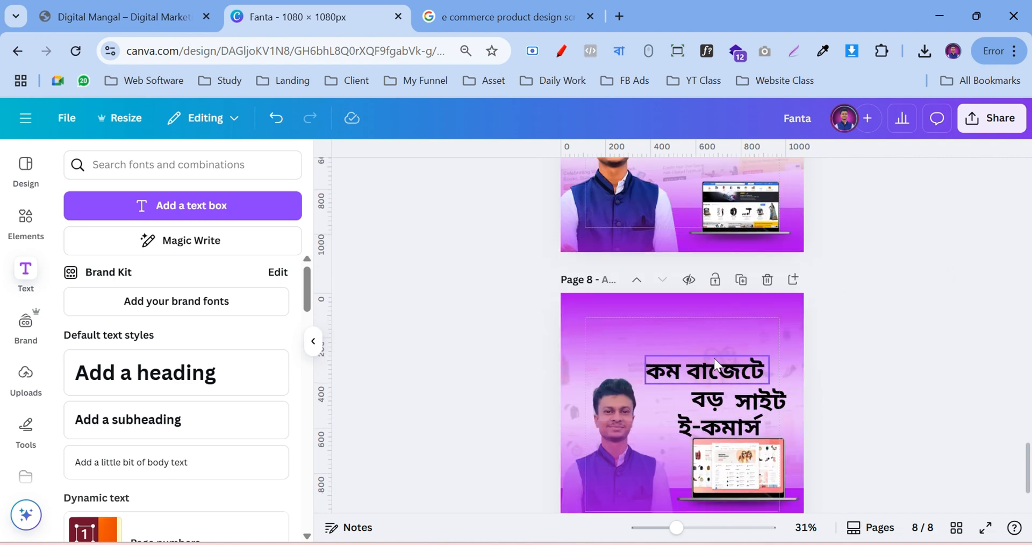
scroll(850, 349, up, 3)
scroll(850, 371, down, 3)
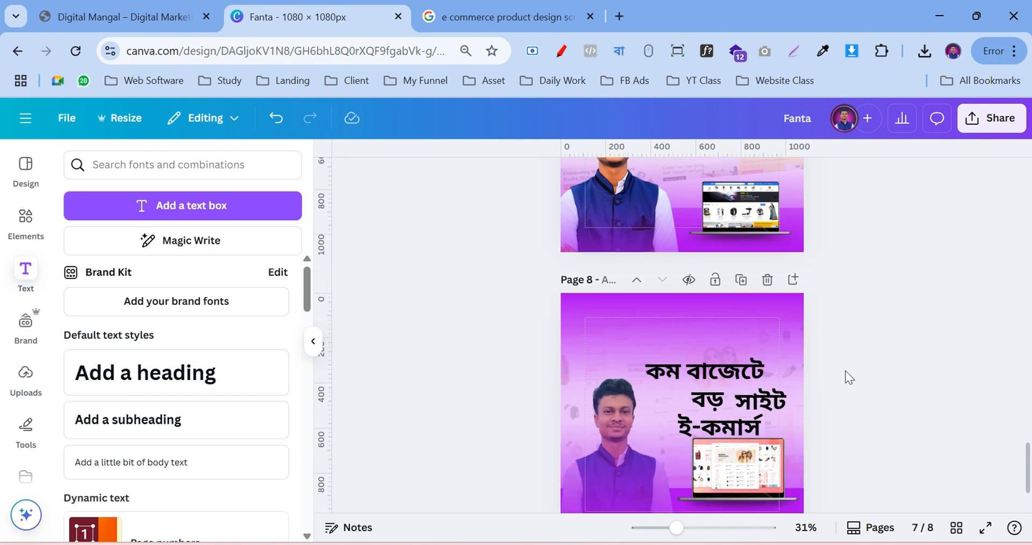
click(662, 370)
drag(666, 380, 653, 401)
drag(708, 422, 709, 395)
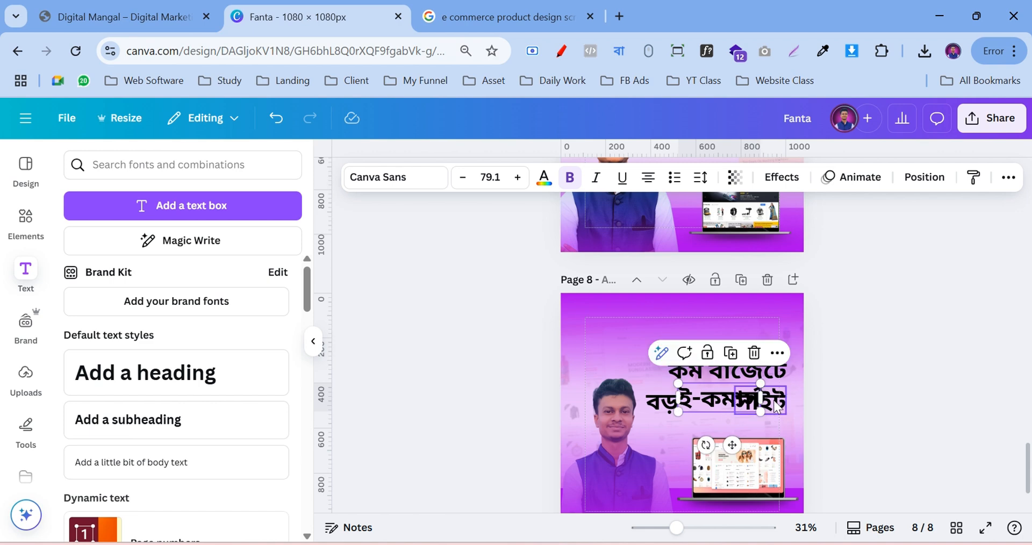
drag(773, 400, 784, 407)
click(879, 359)
Move the spare সাইট box down above the laptop and clear a misordered first attempt at the tagline
scroll(879, 359, up, 1)
scroll(878, 356, up, 2)
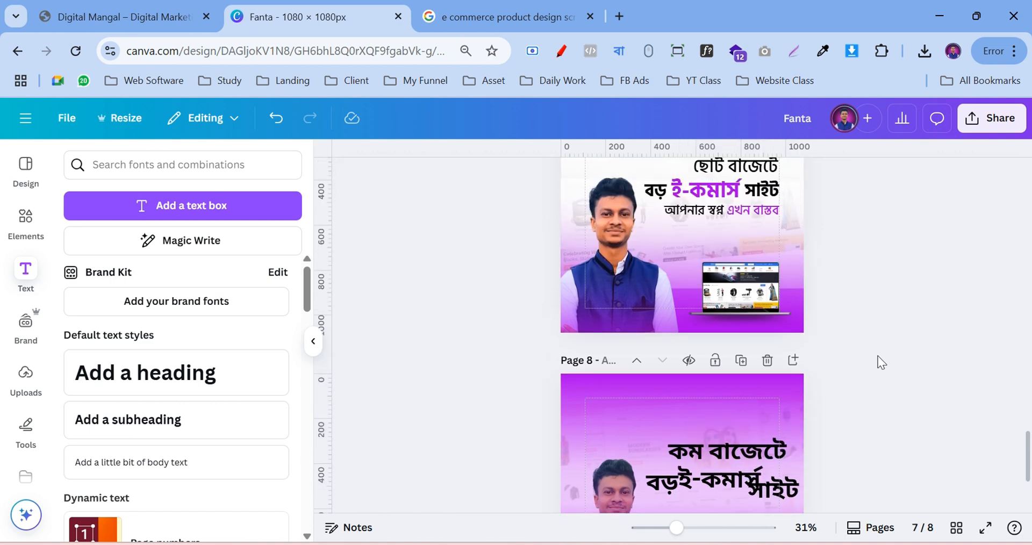
scroll(878, 356, down, 4)
drag(775, 339, 709, 365)
double_click(708, 365)
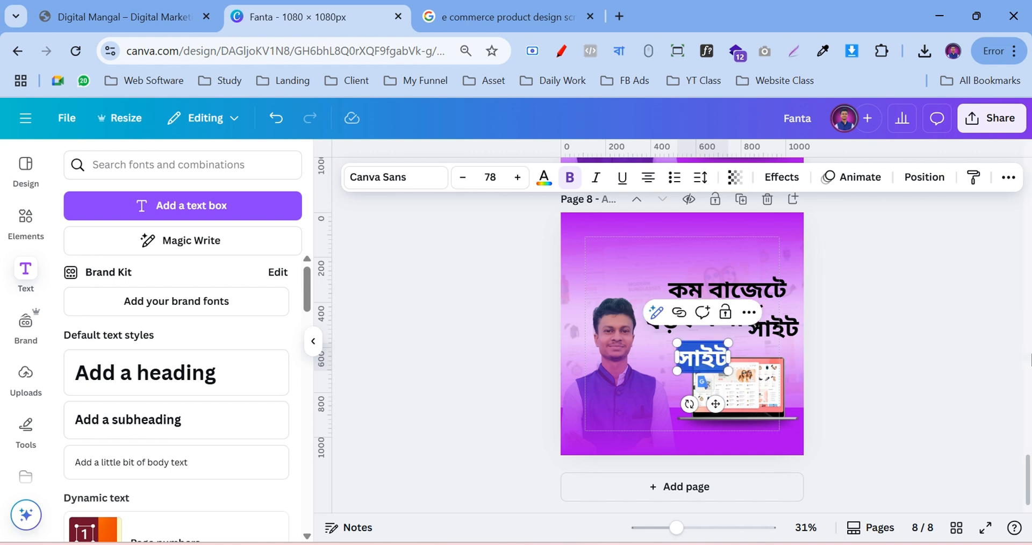
text(apnar)
key(space)
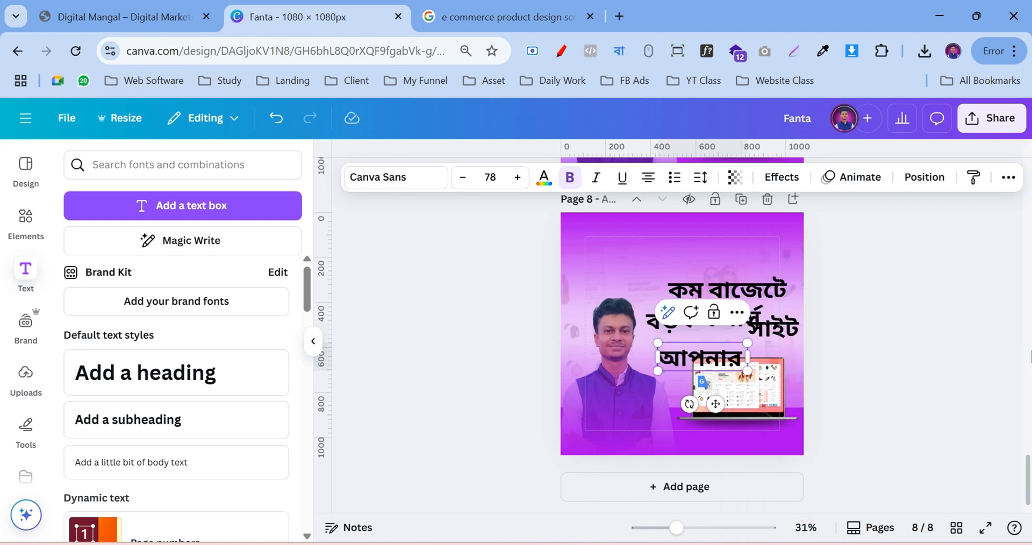
text(sopno)
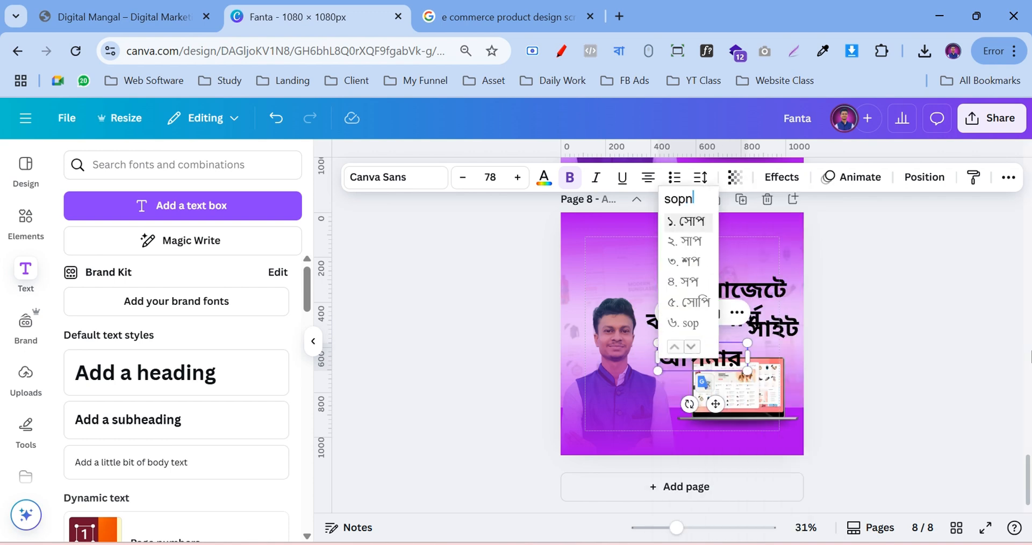
key(space)
key(BackSpace)
key(BackSpace)
key(BackSpace)
key(BackSpace)
key(BackSpace)
key(BackSpace)
key(BackSpace)
key(BackSpace)
key(BackSpace)
key(BackSpace)
key(BackSpace)
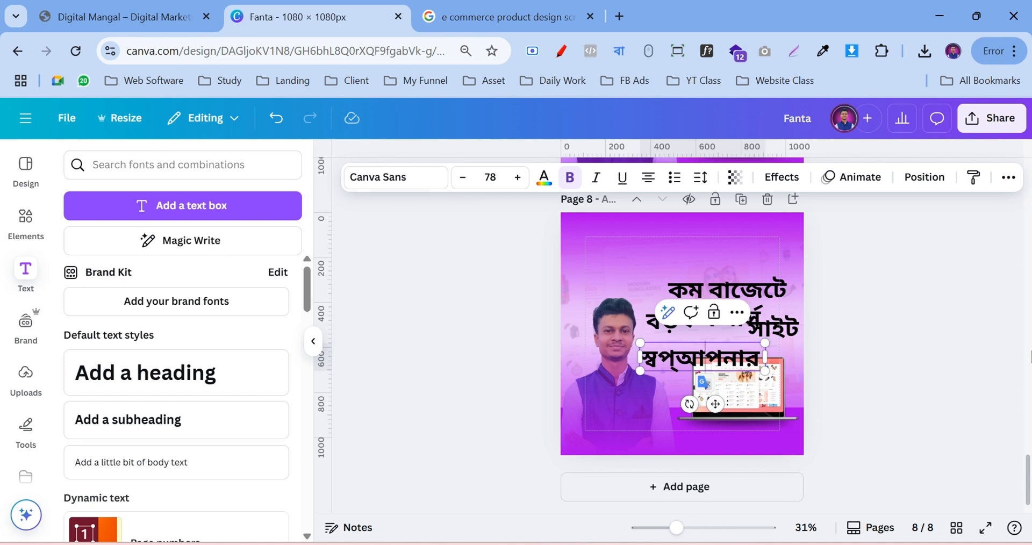
key(BackSpace)
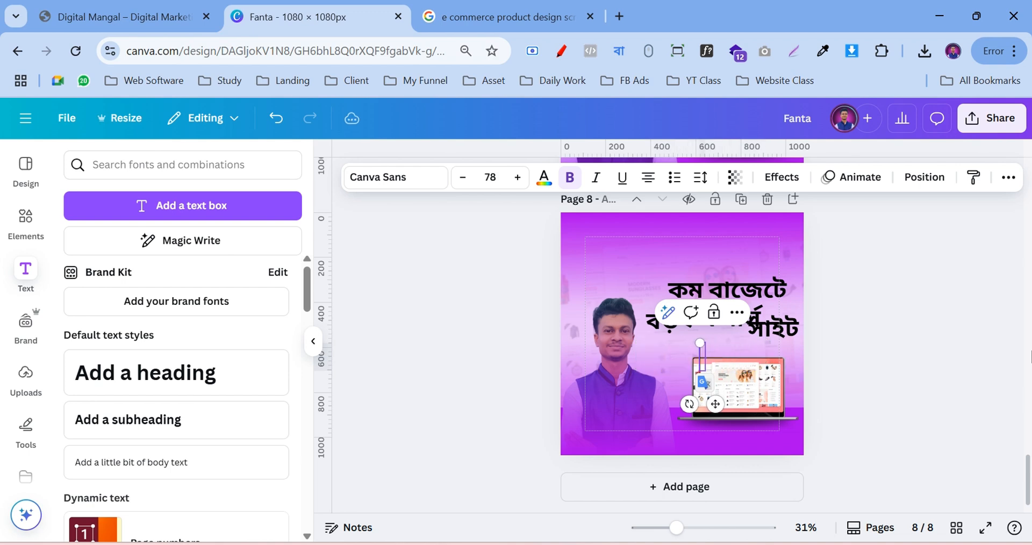
Type the tagline 'আপনার স্বপ্ন এখন বাস্তব' into that box
text(apnar)
key(space)
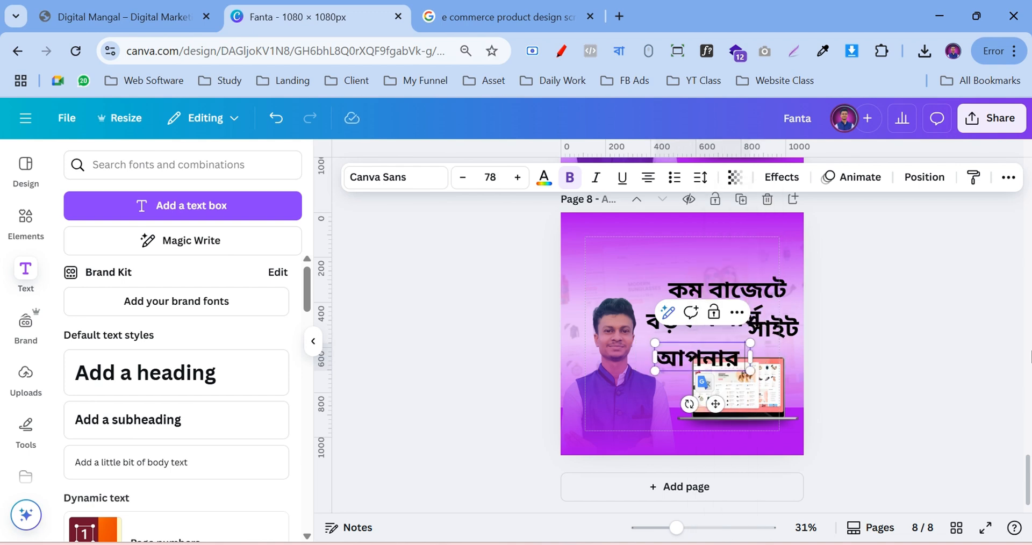
text(sopno)
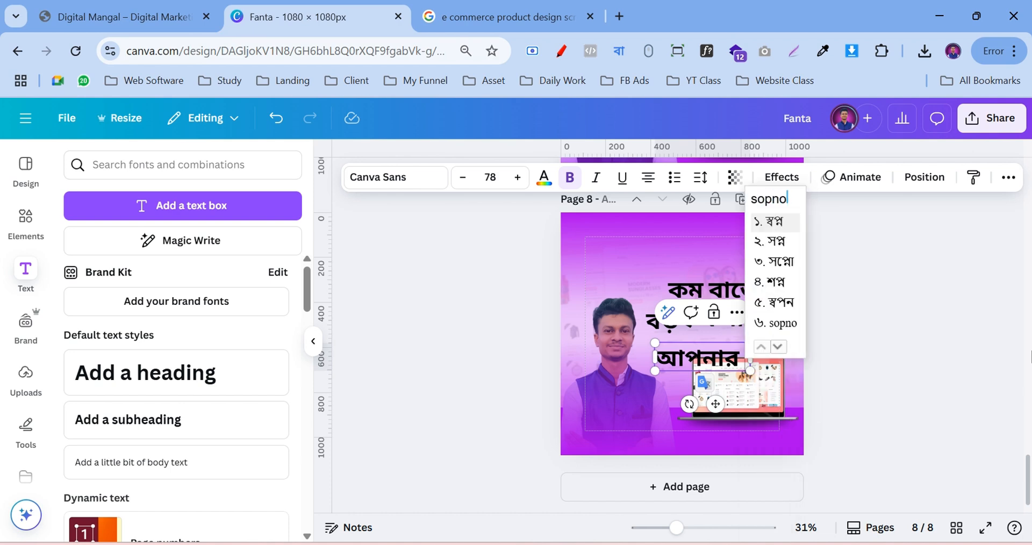
key(space)
text(ekhon)
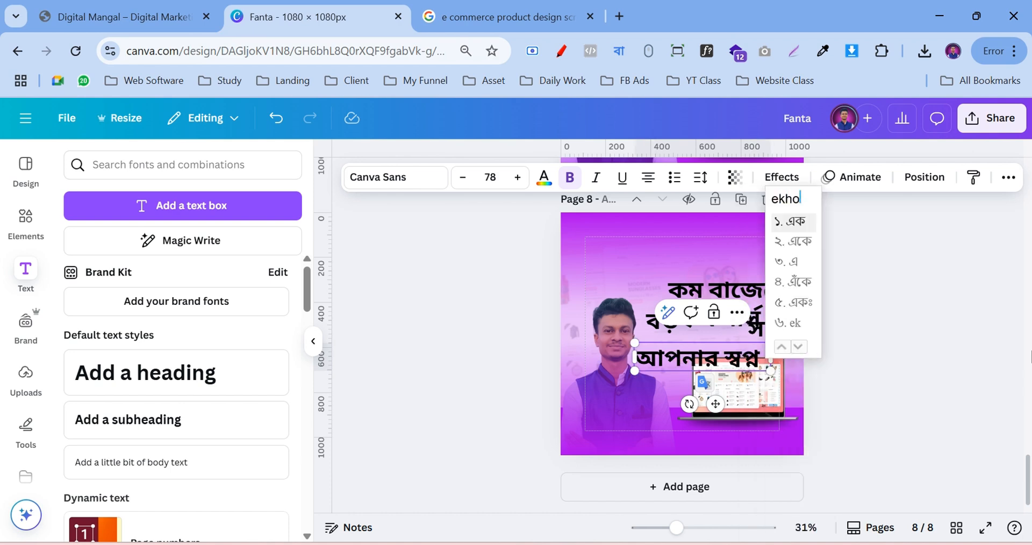
key(space)
text(bastob)
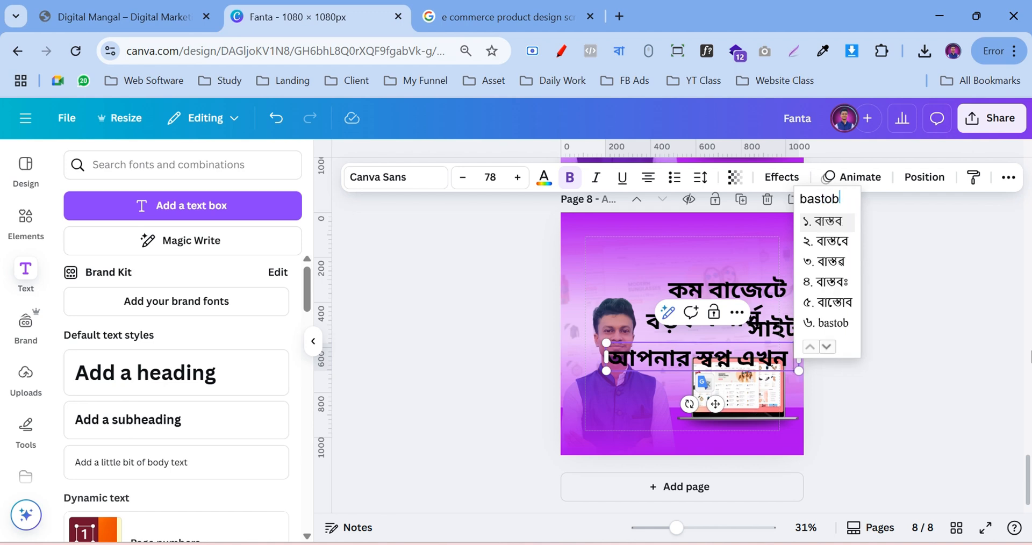
key(space)
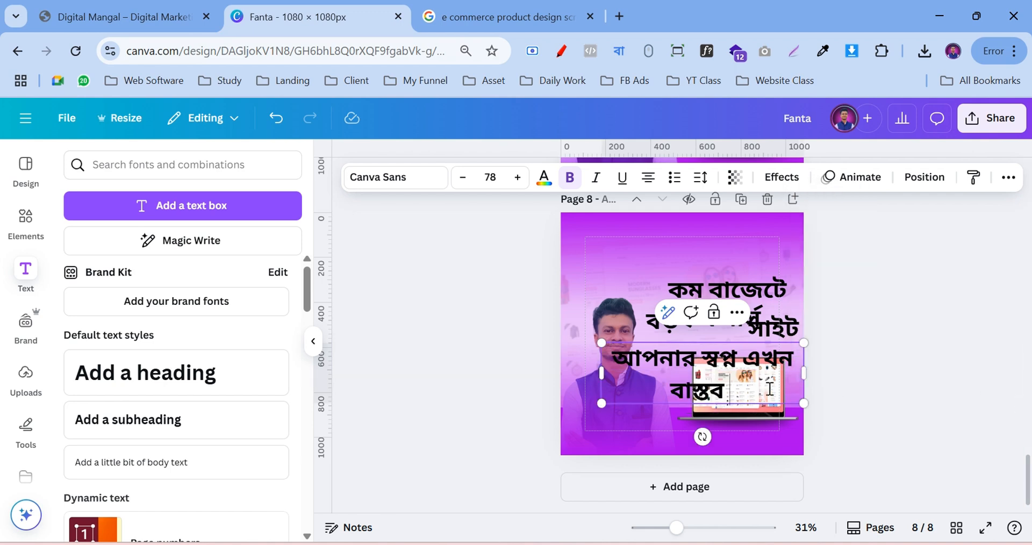
Shrink the tagline so it fits on one line
drag(805, 405, 800, 350)
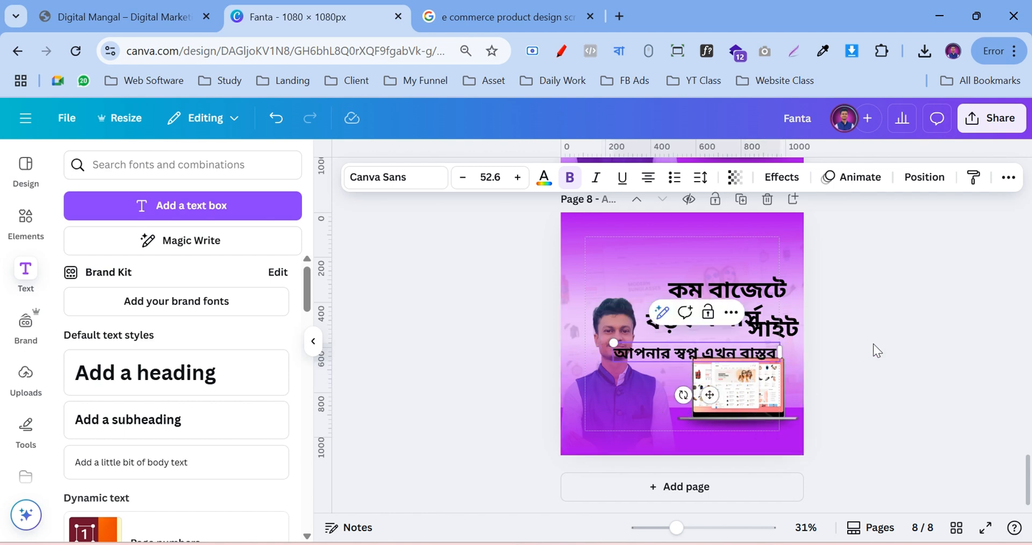
click(874, 345)
click(777, 353)
click(776, 356)
click(820, 385)
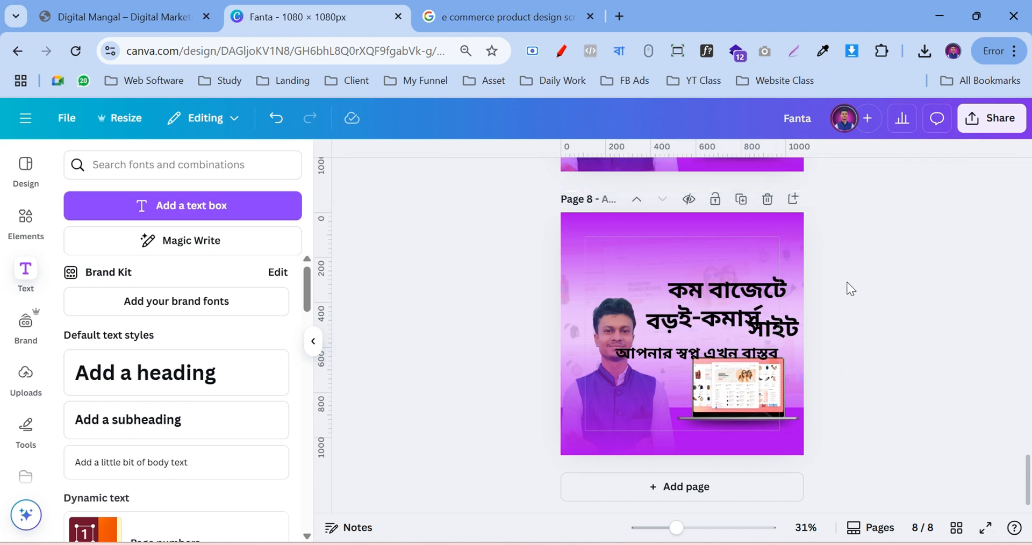
Switch off the Bangla typing extension and select the কম বাজেটে line
click(616, 48)
click(475, 115)
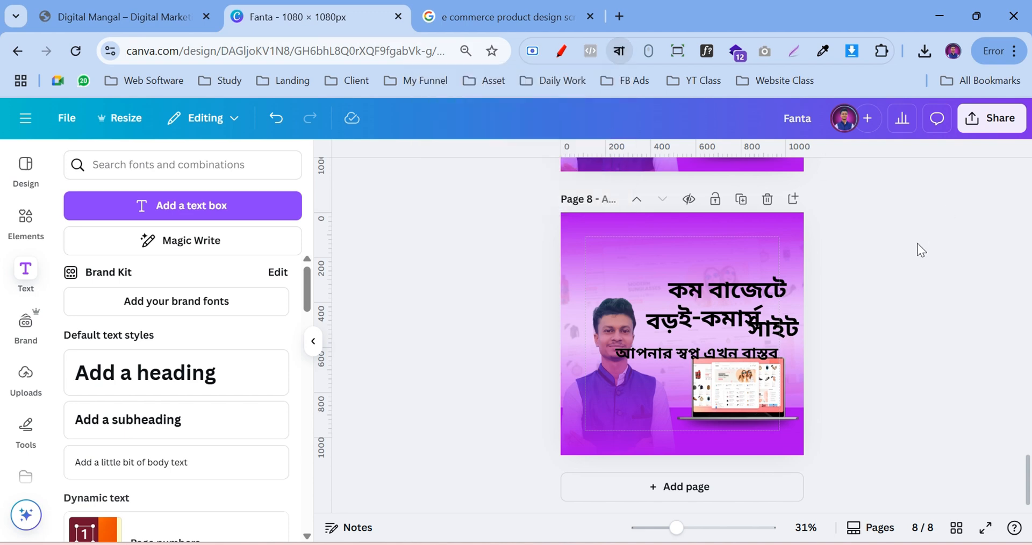
scroll(918, 247, up, 2)
scroll(804, 299, down, 2)
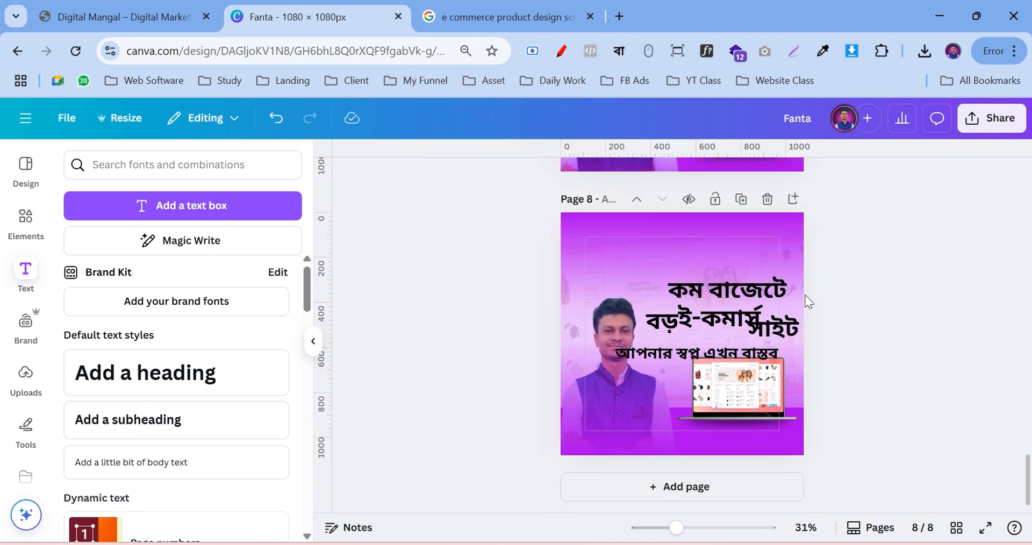
scroll(850, 295, up, 3)
scroll(770, 349, down, 1)
click(729, 378)
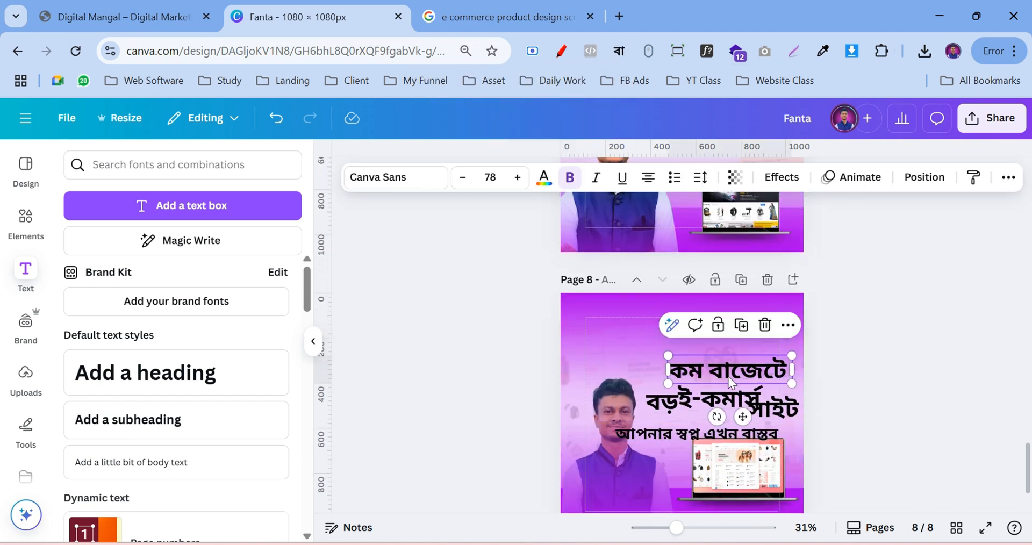
Set the কম বাজেটে line to Noto Serif Bengali ExtraCondensed SemiBold
click(394, 182)
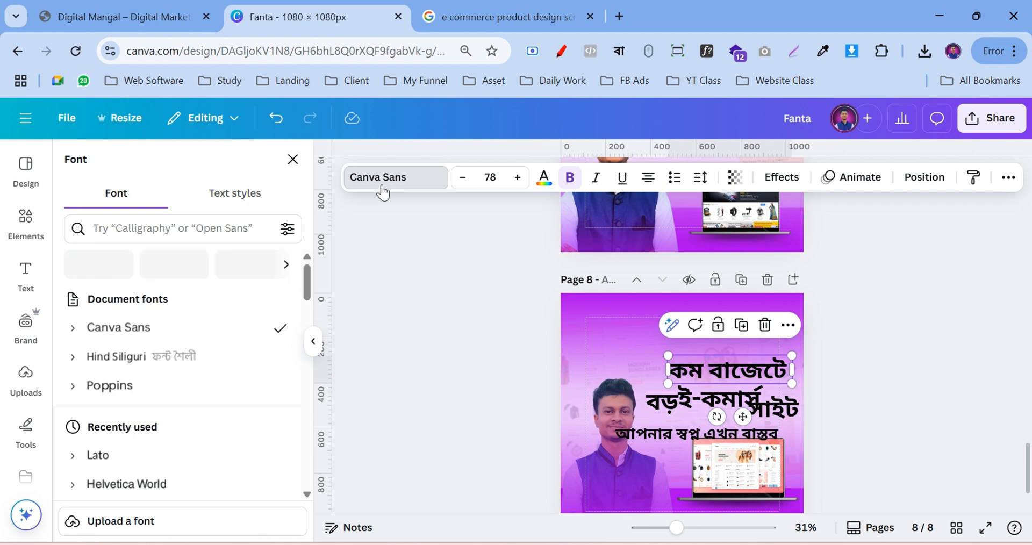
click(189, 220)
text(b)
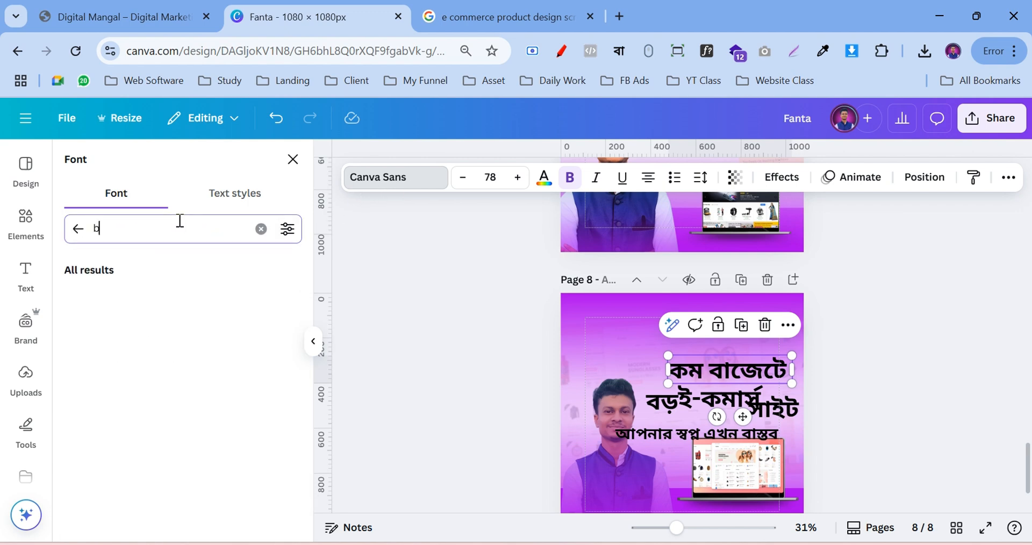
text(engali)
key(Return)
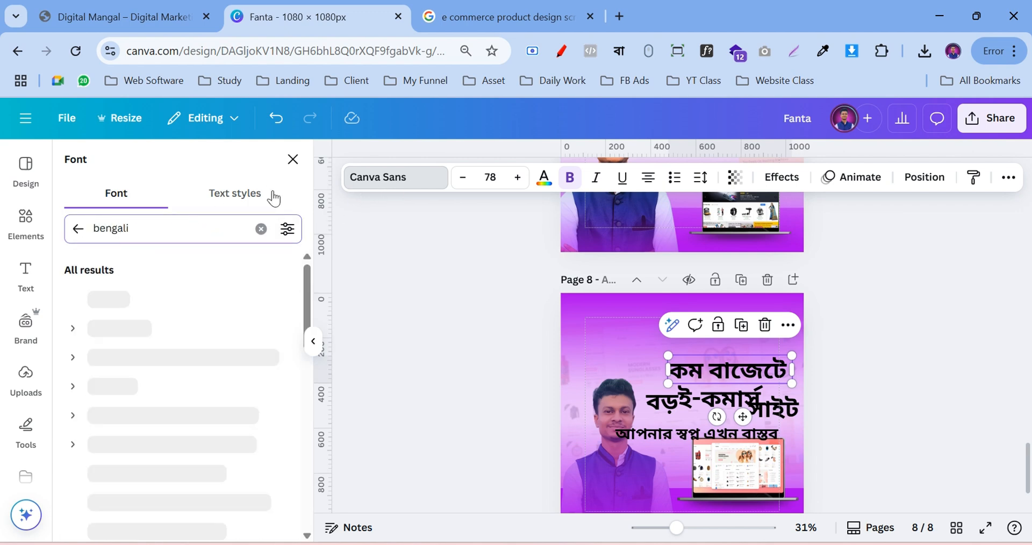
scroll(80, 338, down, 2)
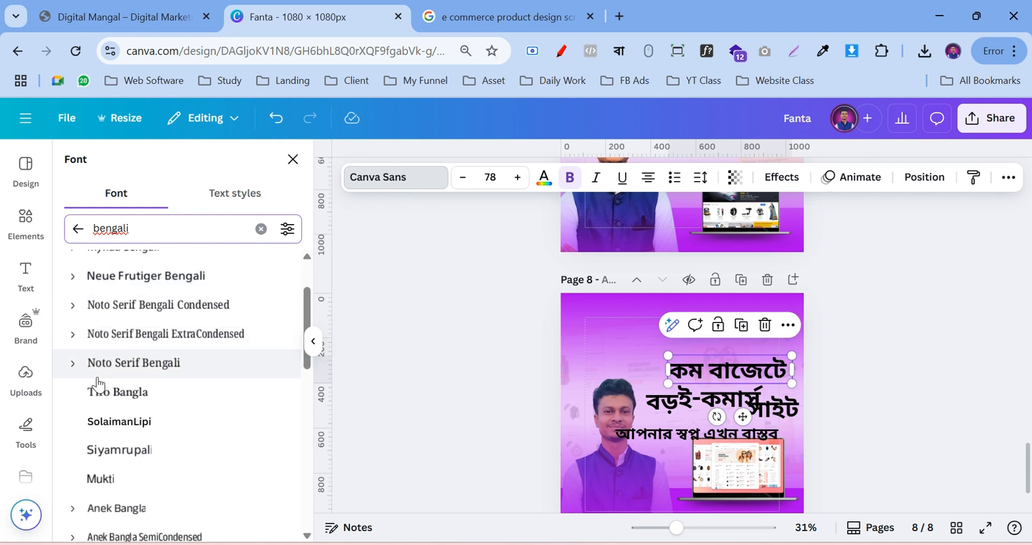
click(76, 338)
scroll(121, 360, down, 2)
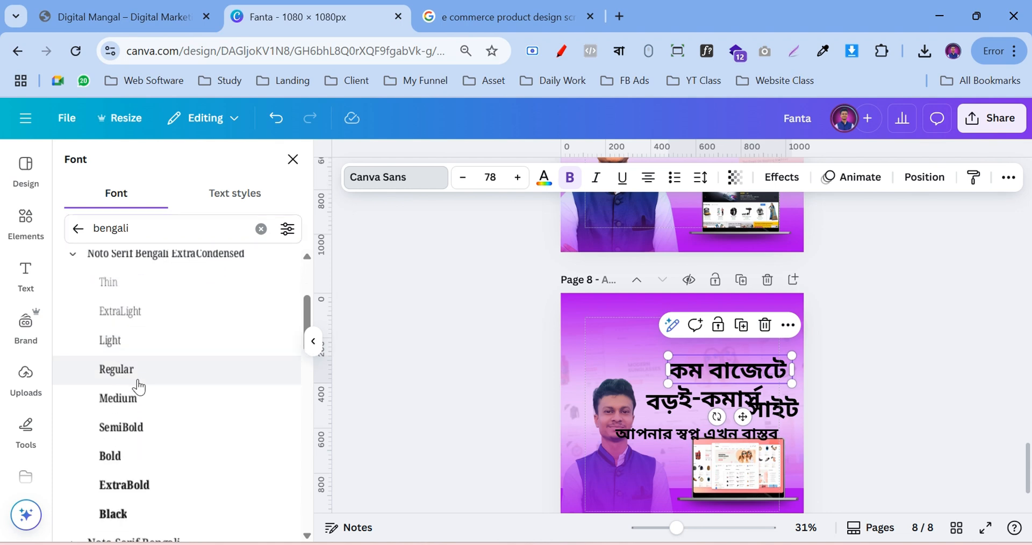
click(117, 352)
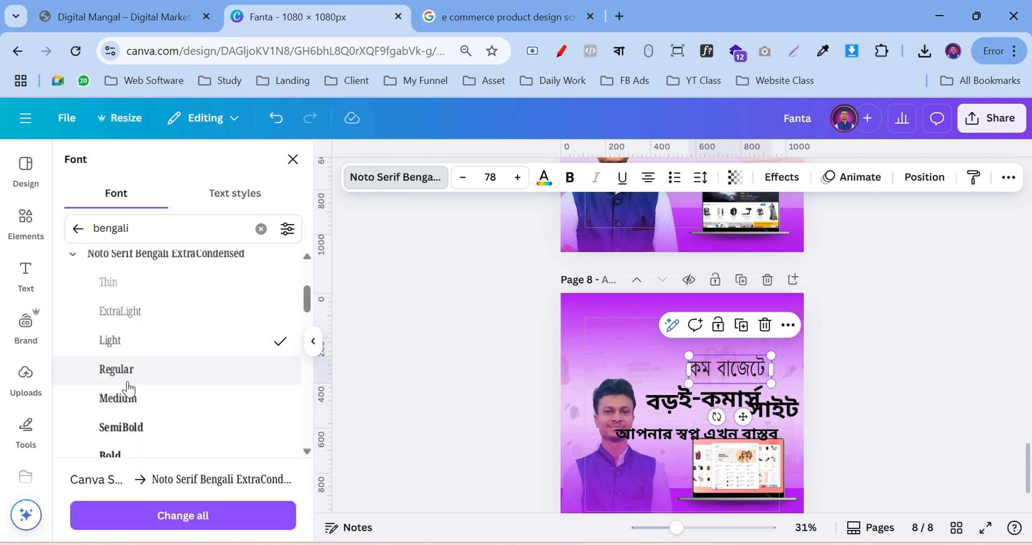
scroll(131, 337, down, 2)
click(137, 320)
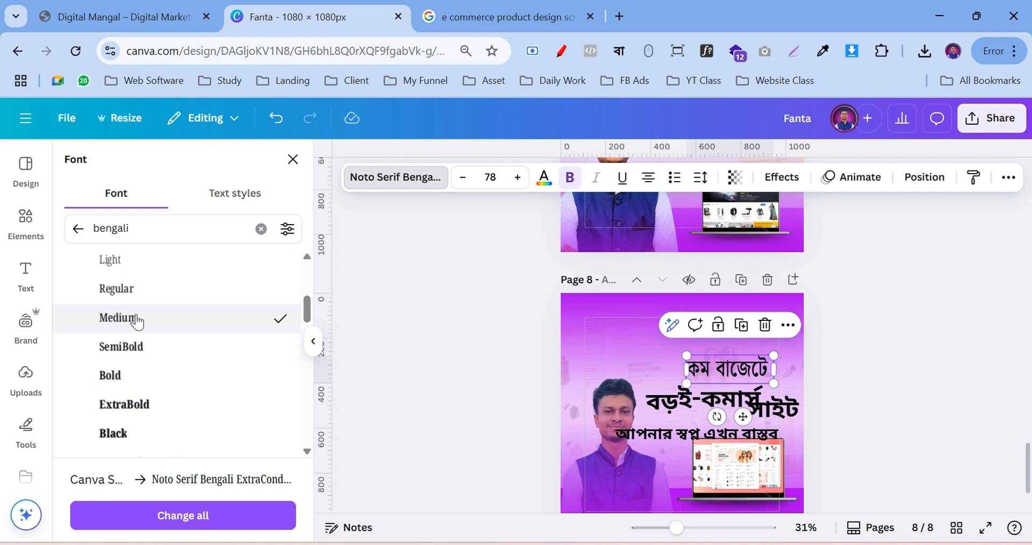
click(139, 352)
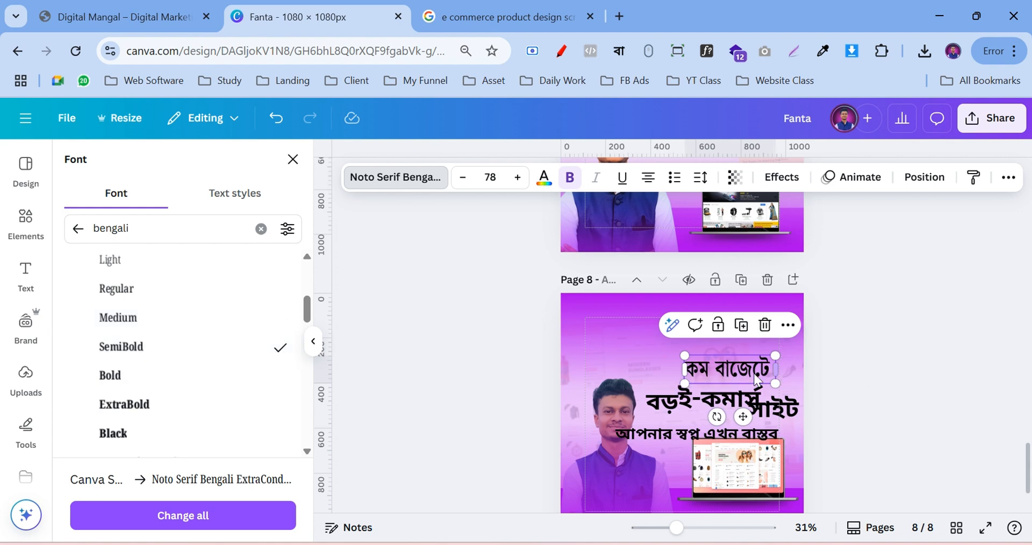
Delete the trailing space after 'কম বাজেটে' and reselect the text box
click(774, 369)
key(BackSpace)
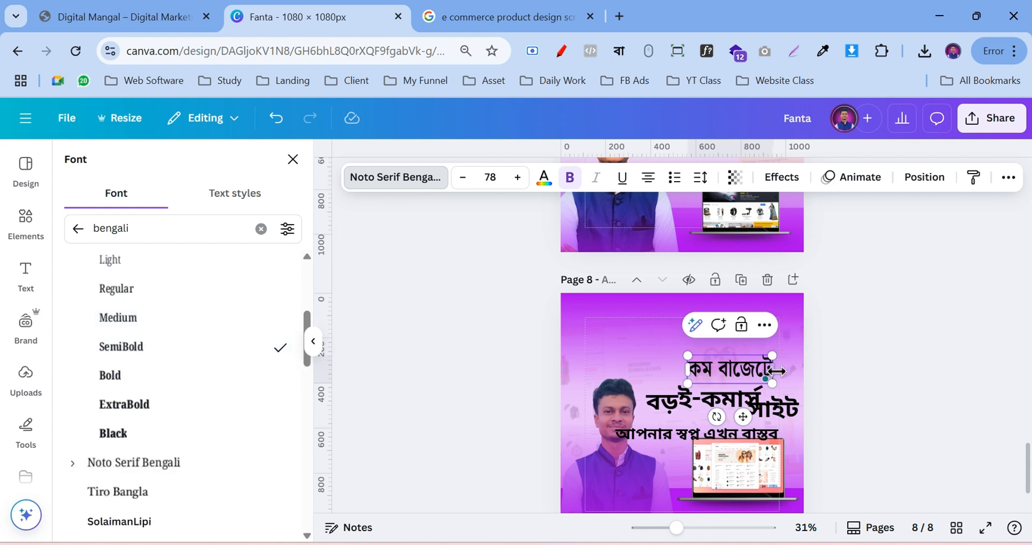
click(860, 360)
click(888, 372)
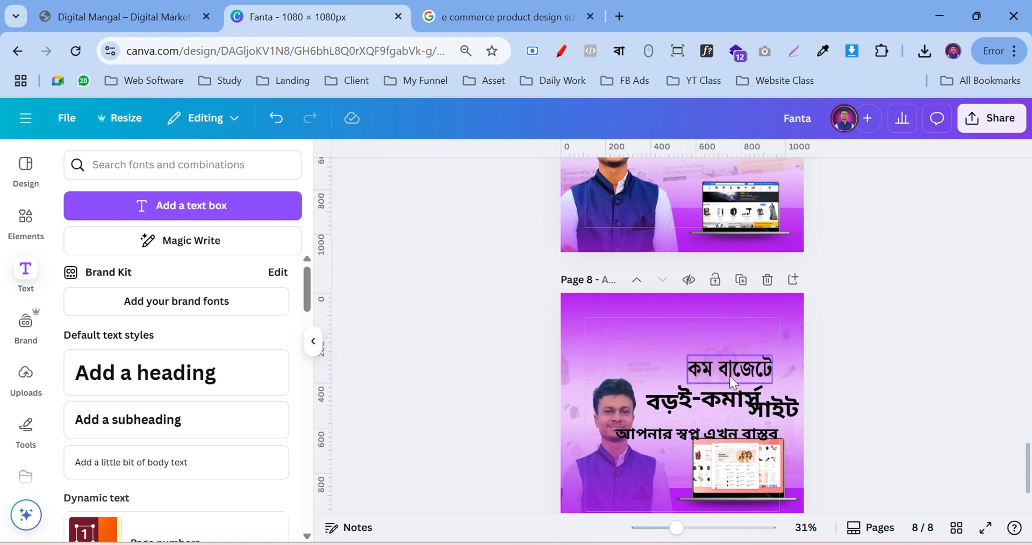
click(726, 374)
Move the কম বাজেটে text box to the top-right corner of page 8
drag(726, 376, 734, 341)
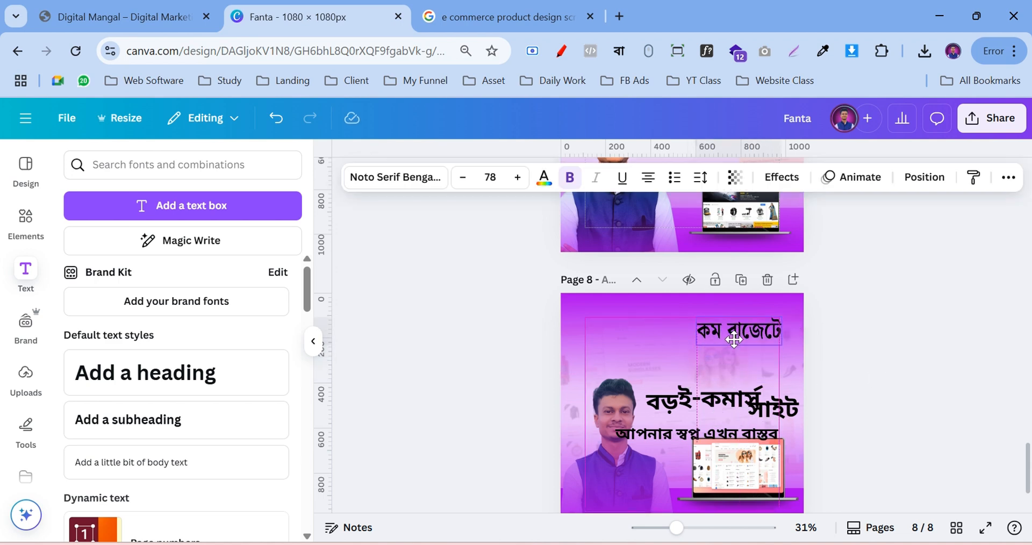
drag(734, 340, 734, 340)
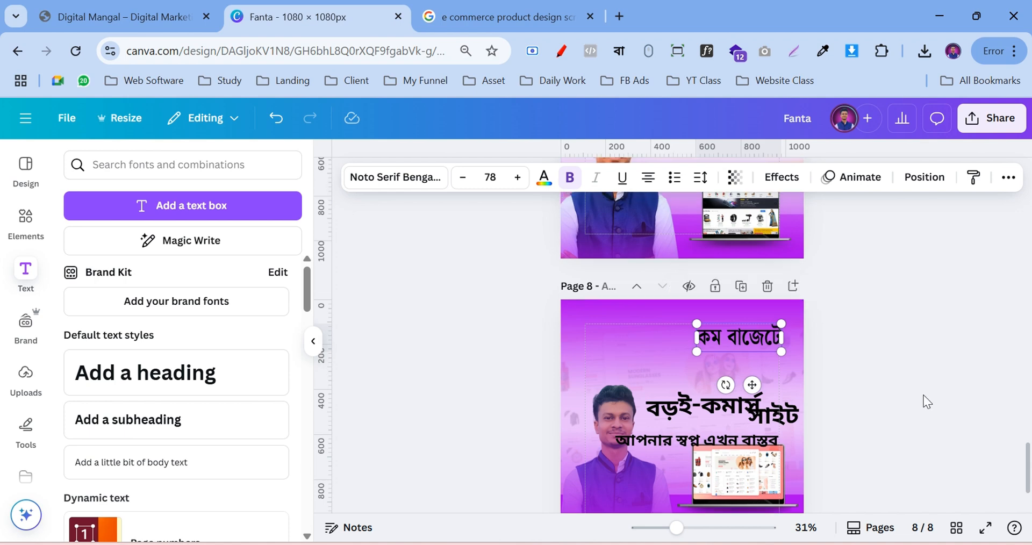
scroll(925, 402, up, 2)
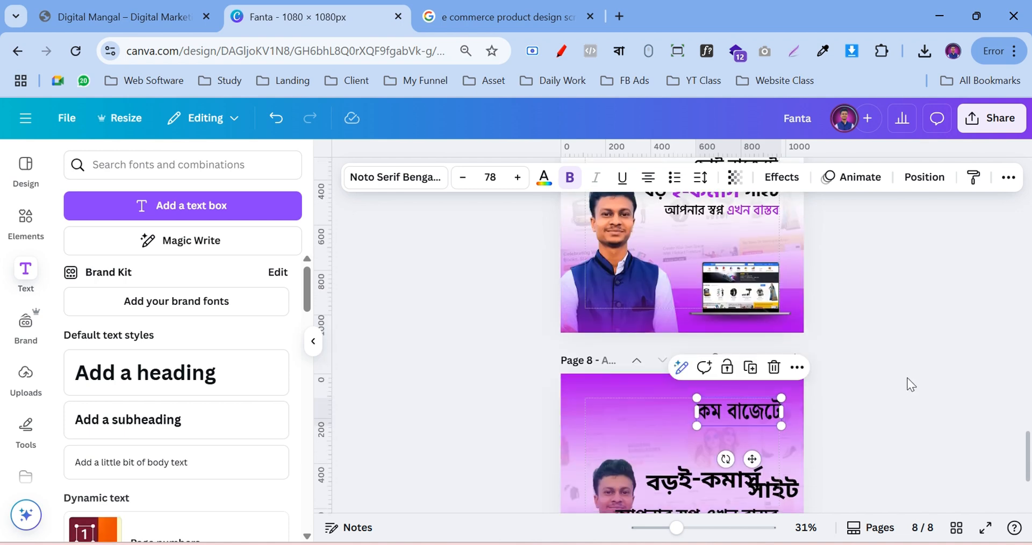
scroll(908, 384, up, 2)
scroll(903, 384, down, 2)
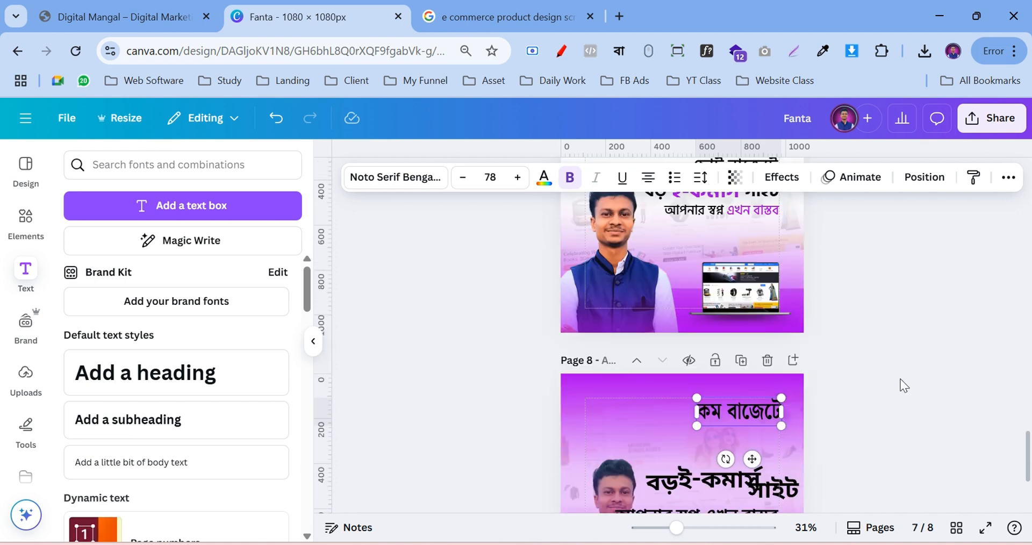
Change the কম বাজেটে text colour to the white document swatch
click(544, 177)
click(81, 307)
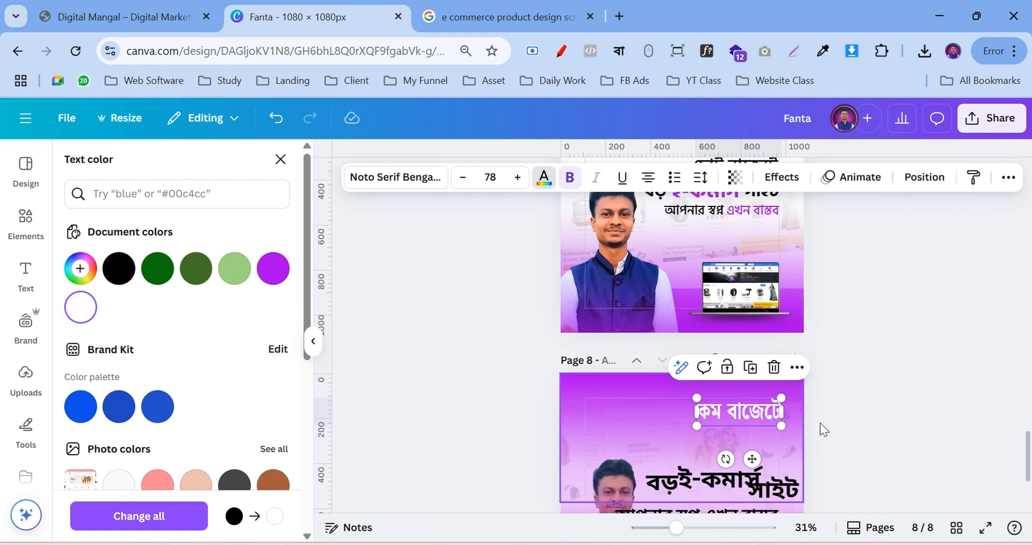
click(846, 402)
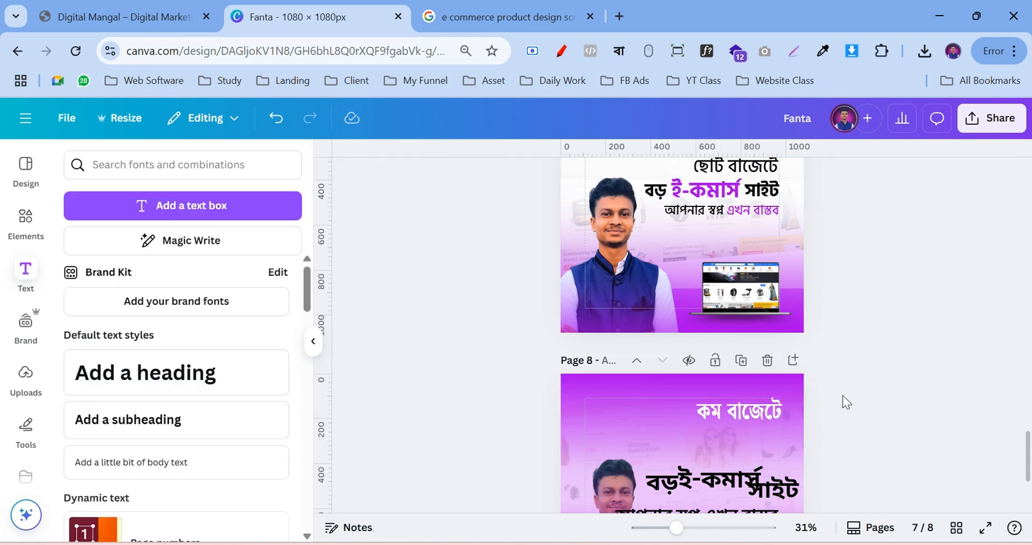
click(733, 417)
scroll(917, 400, down, 1)
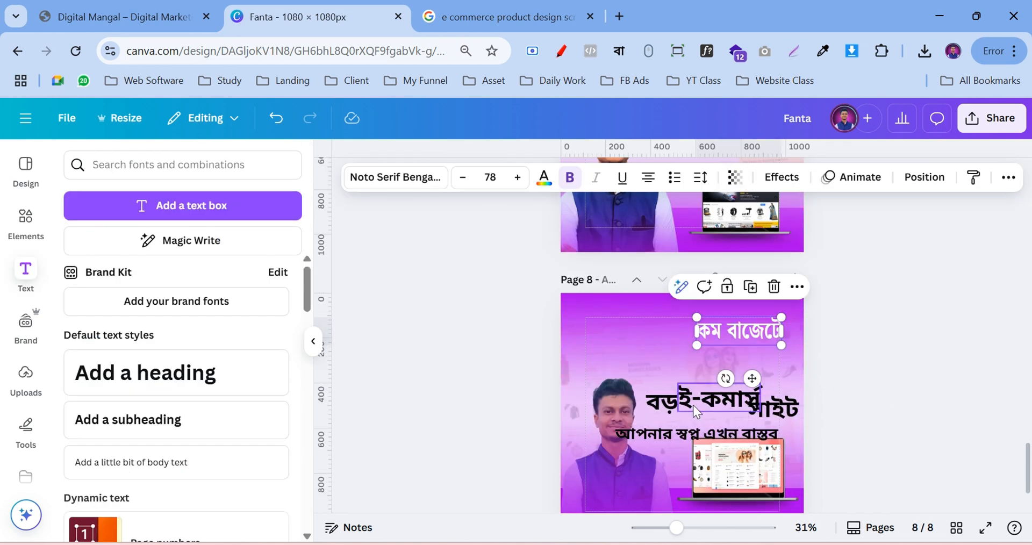
Align বড়, ই-কমার্স and সাইট side by side in one row beneath কম বাজেটে
drag(660, 405, 614, 357)
drag(698, 385, 667, 344)
drag(772, 413, 700, 362)
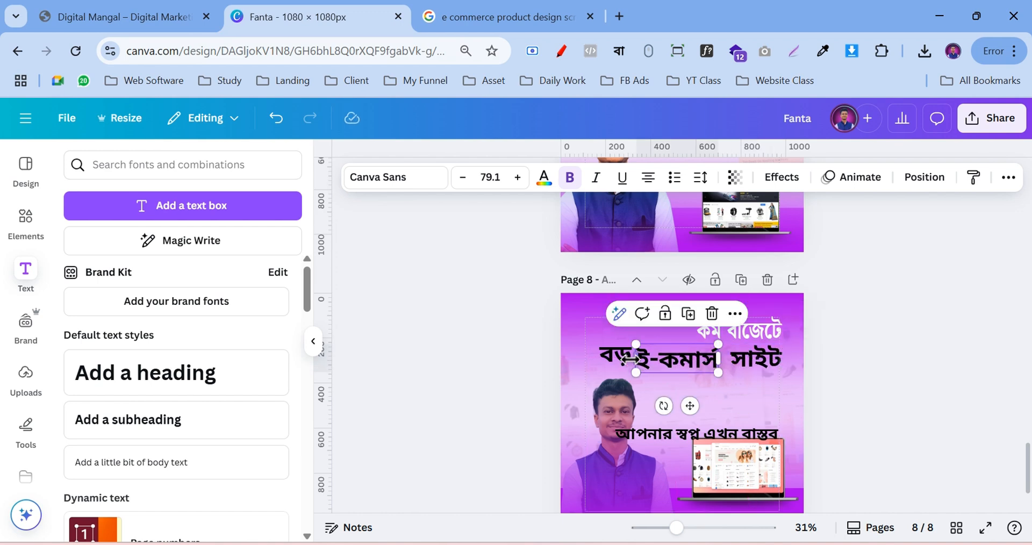
drag(609, 355, 607, 357)
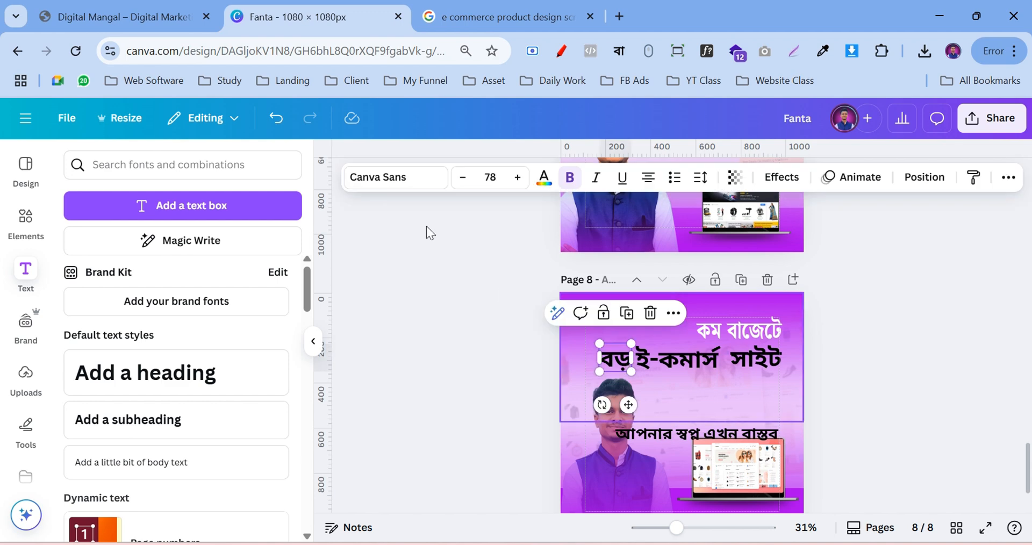
click(407, 183)
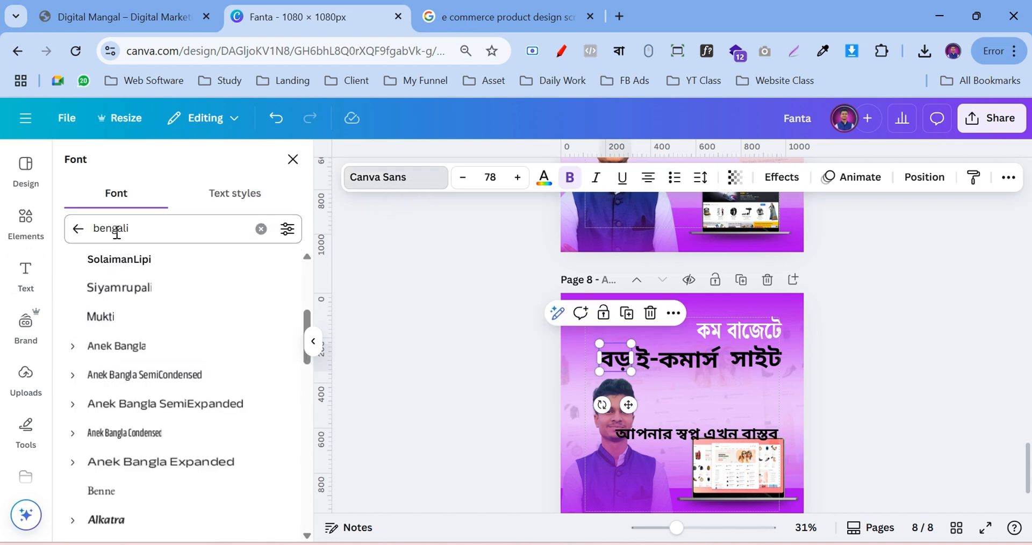
Set বড় to Noto Serif Bengali Condensed Bold and recolour it from black to white
scroll(81, 392, up, 3)
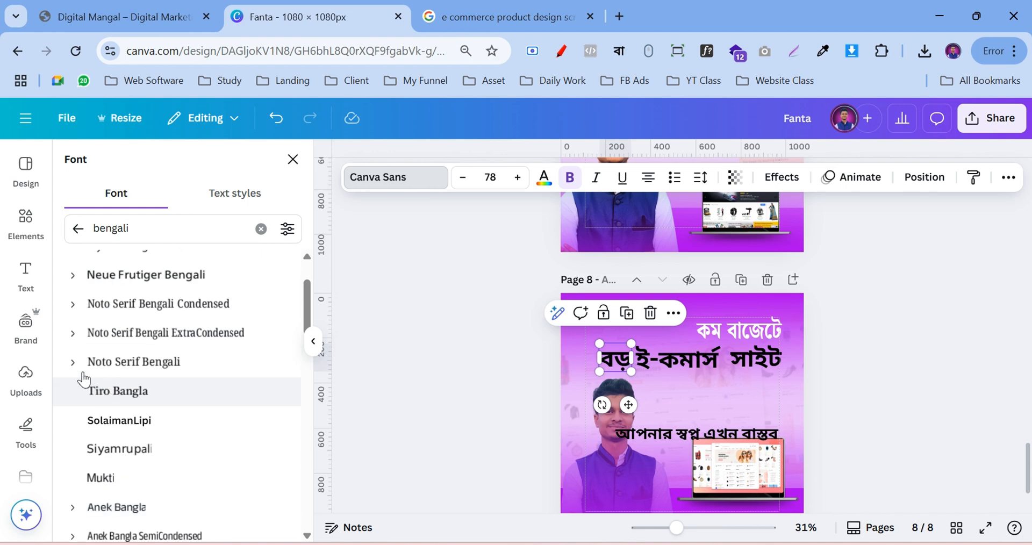
scroll(81, 376, up, 2)
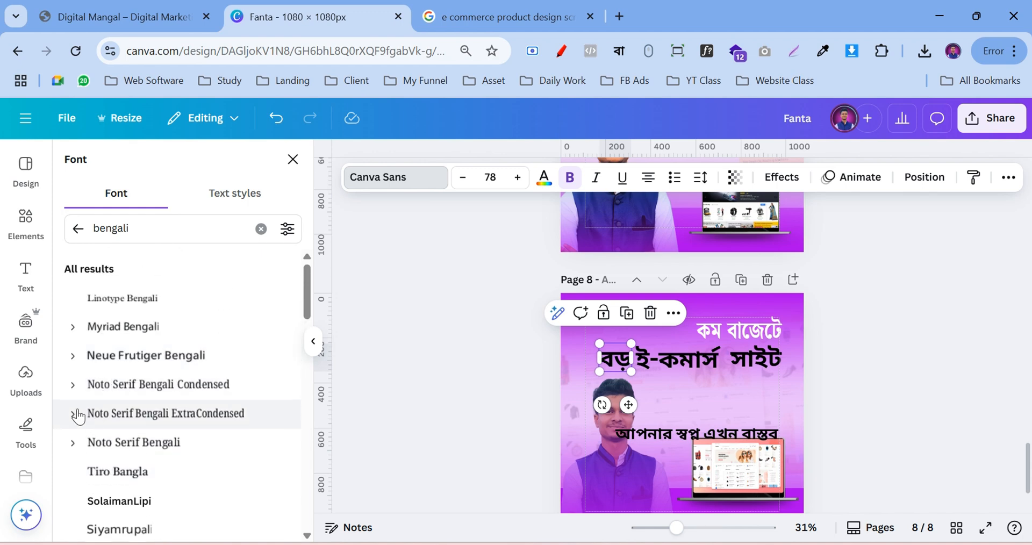
click(73, 385)
scroll(138, 427, down, 3)
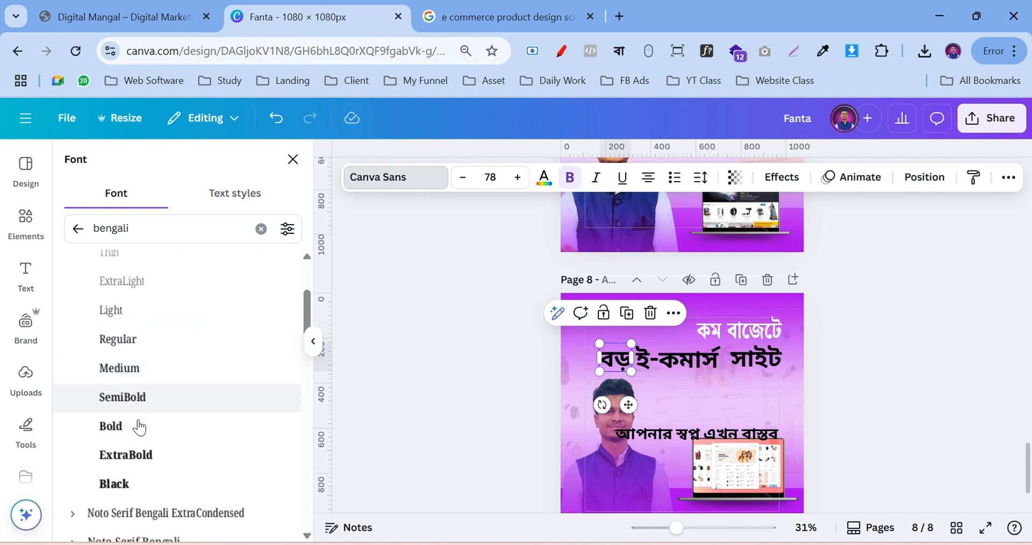
click(131, 395)
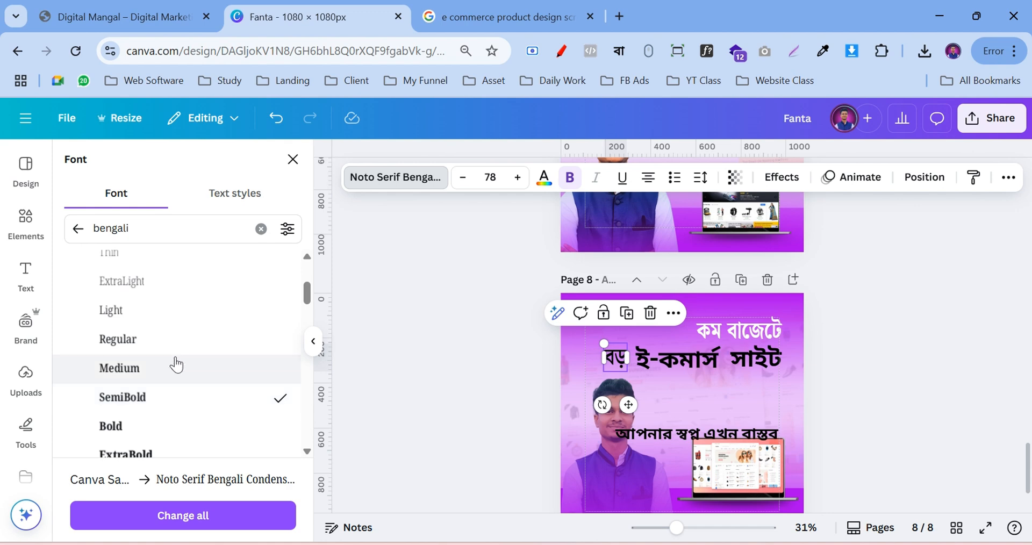
scroll(140, 360, down, 2)
click(117, 359)
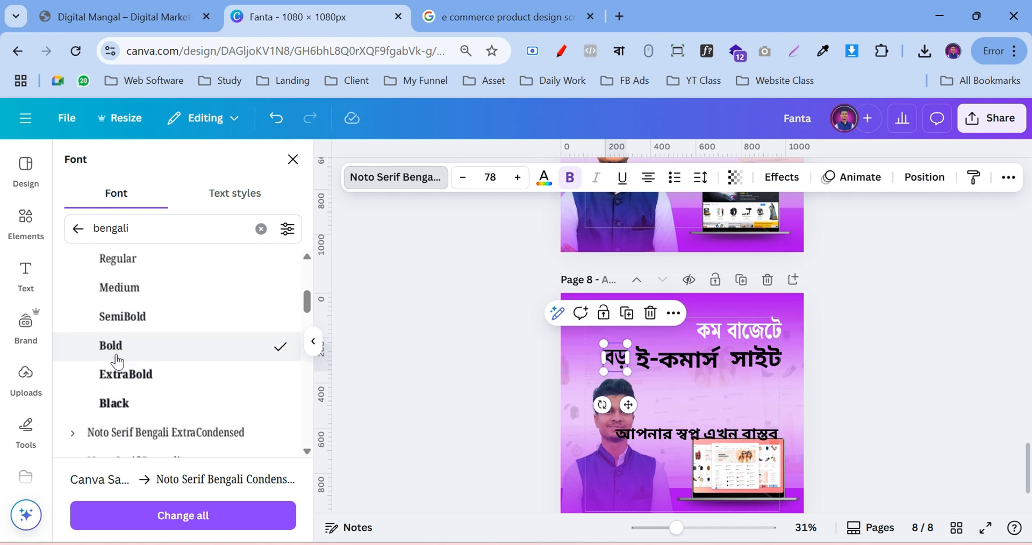
click(153, 374)
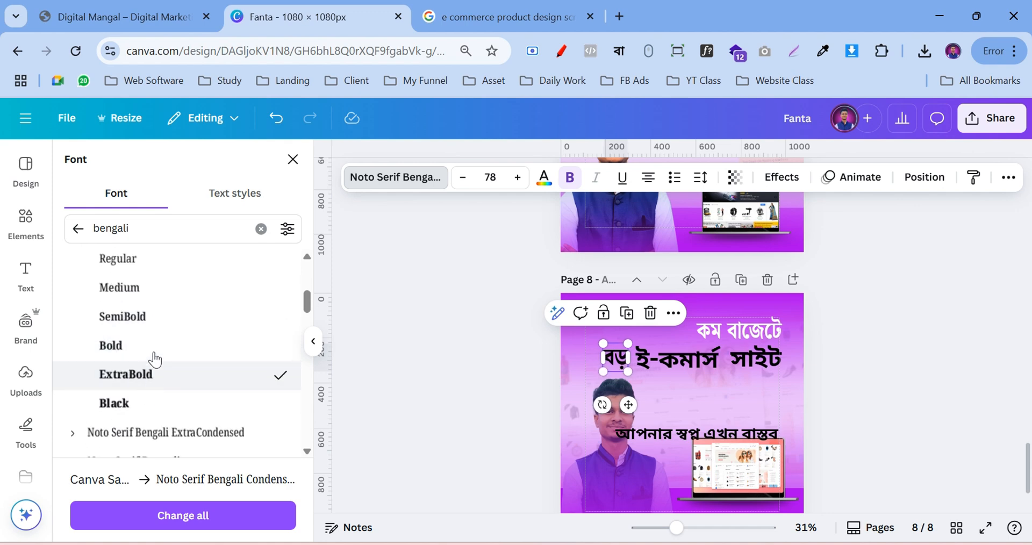
click(154, 349)
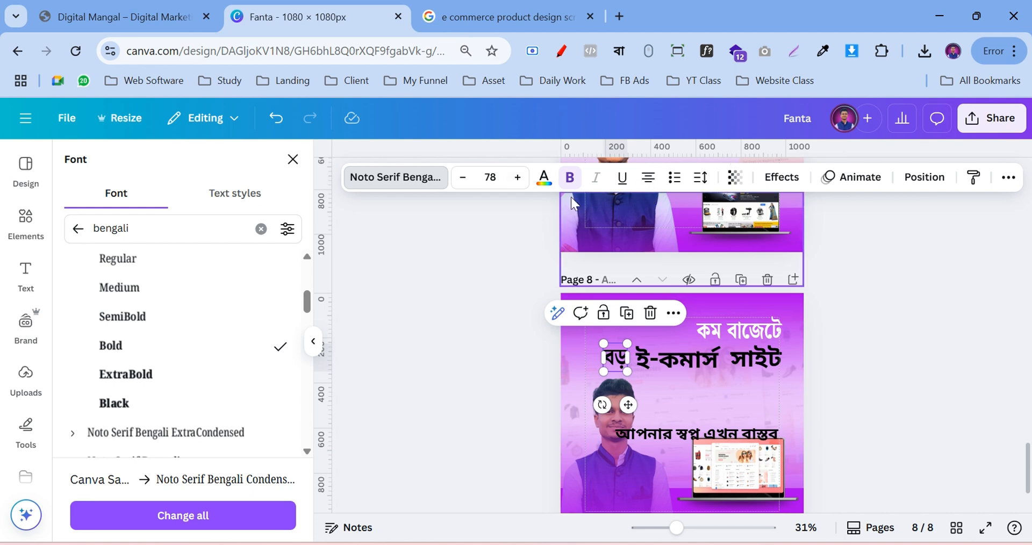
click(544, 178)
click(85, 318)
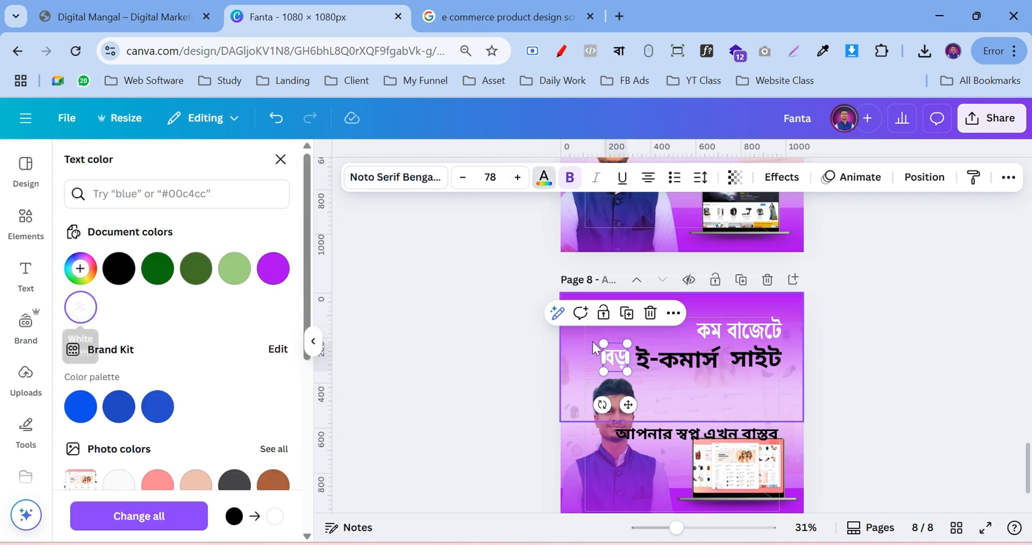
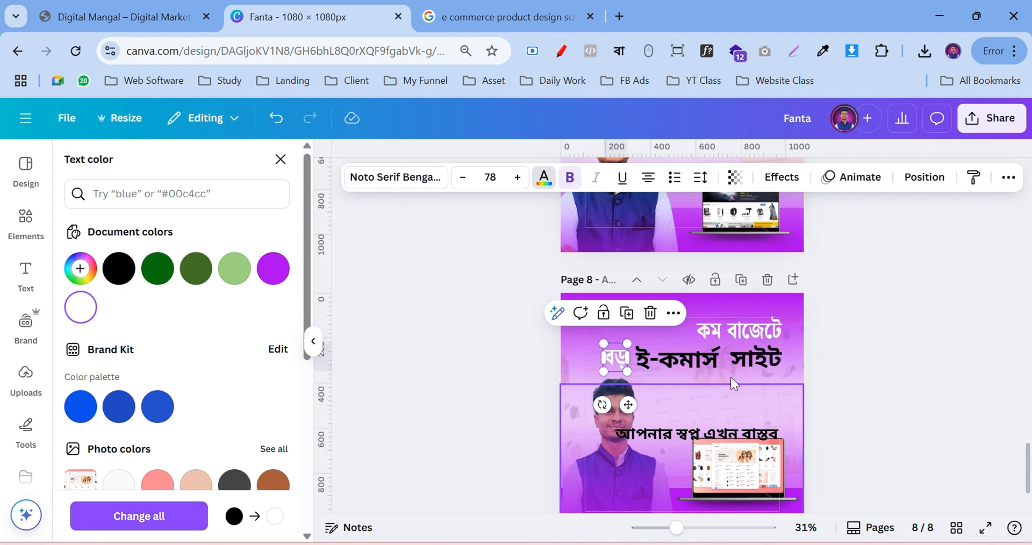
Check the font of the ই-কমার্স word in the font list, leaving it unchanged
click(665, 368)
click(392, 183)
scroll(139, 301, down, 1)
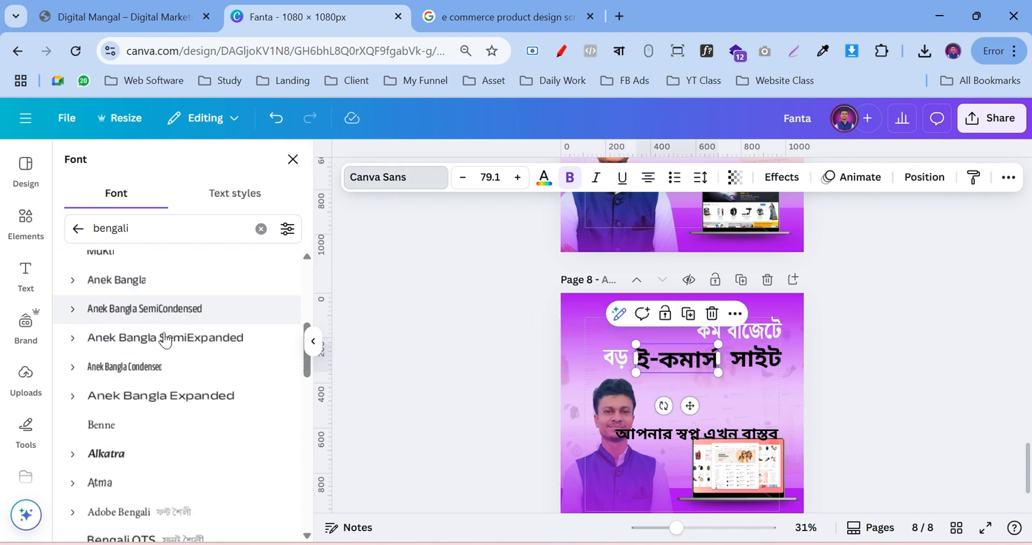
scroll(150, 341, up, 1)
key(Escape)
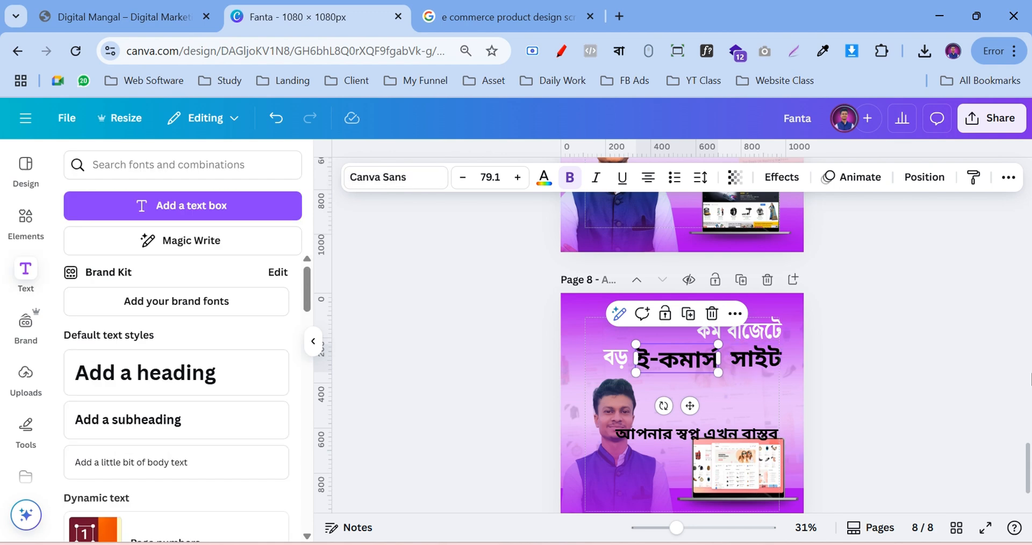
scroll(951, 371, up, 1)
key(Escape)
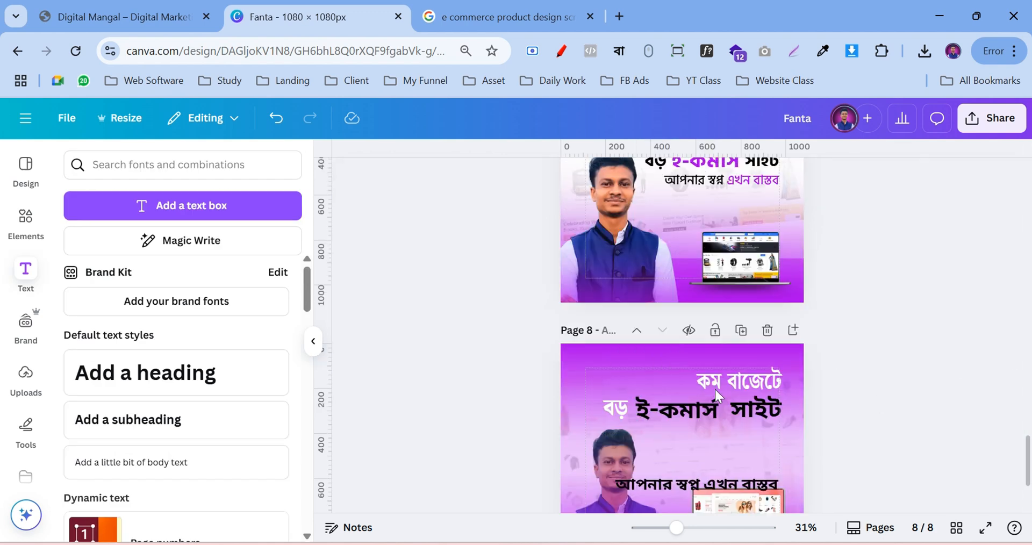
Drag ই-কমার্স down below বড়, with সাইট beside it on the new line
click(620, 406)
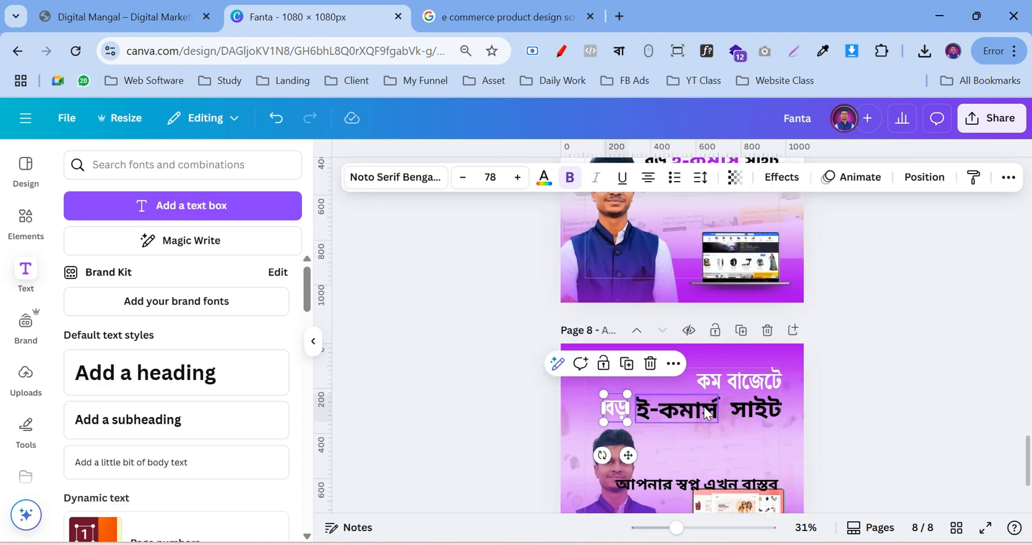
click(668, 406)
click(377, 188)
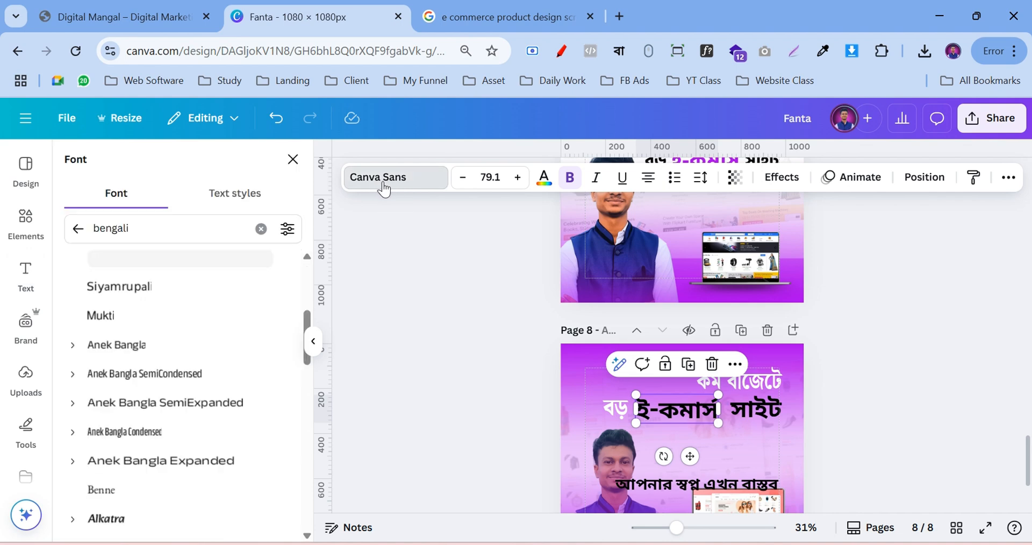
scroll(172, 396, down, 1)
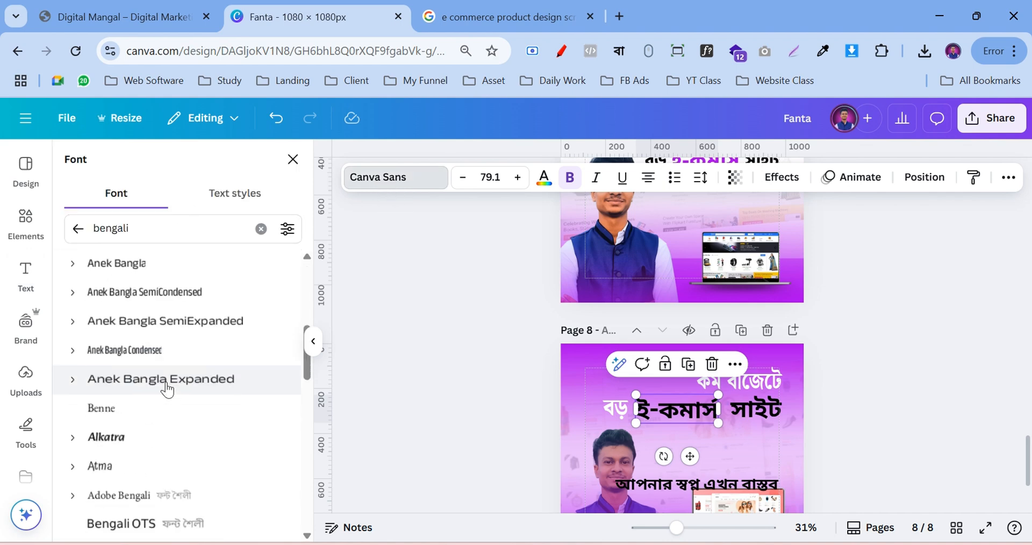
scroll(166, 391, up, 4)
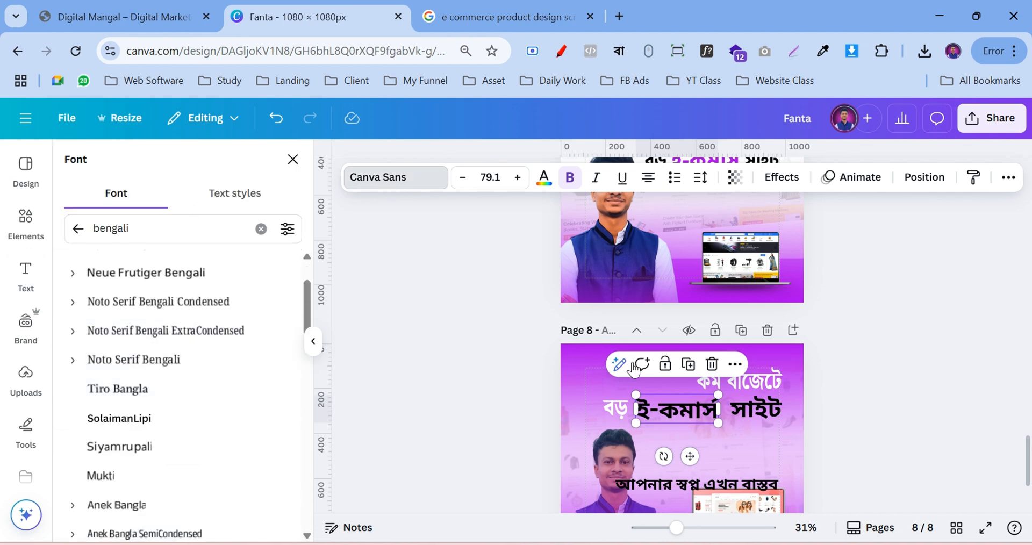
key(Escape)
drag(672, 410, 686, 451)
drag(766, 411, 774, 451)
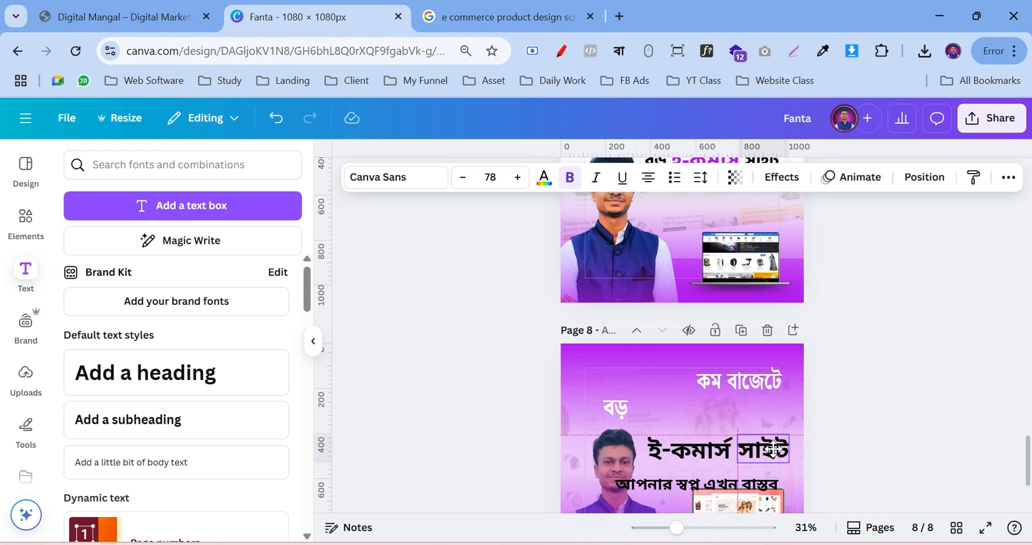
Apply a black (#000000) Shadow effect to কম বাজেটে with offset 22
click(743, 380)
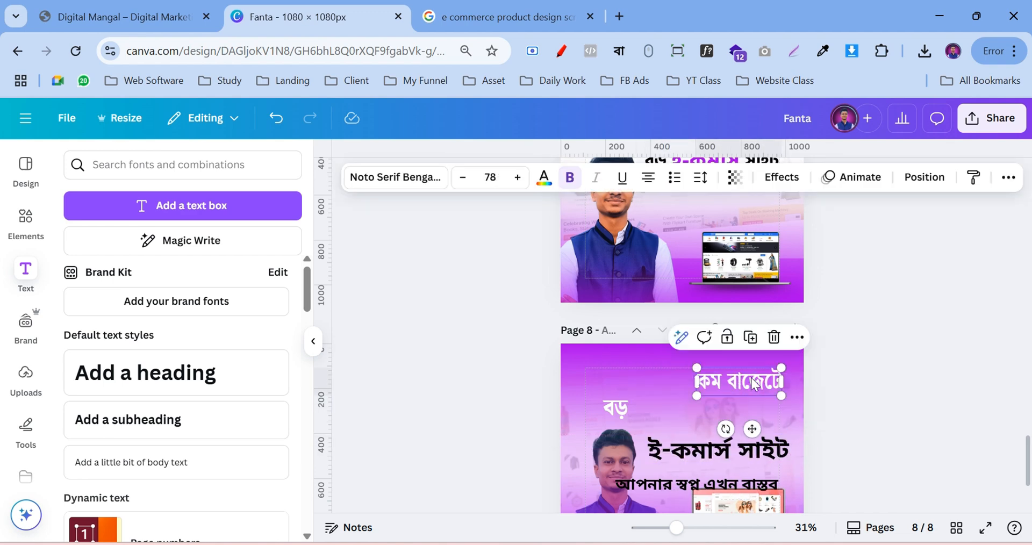
click(782, 183)
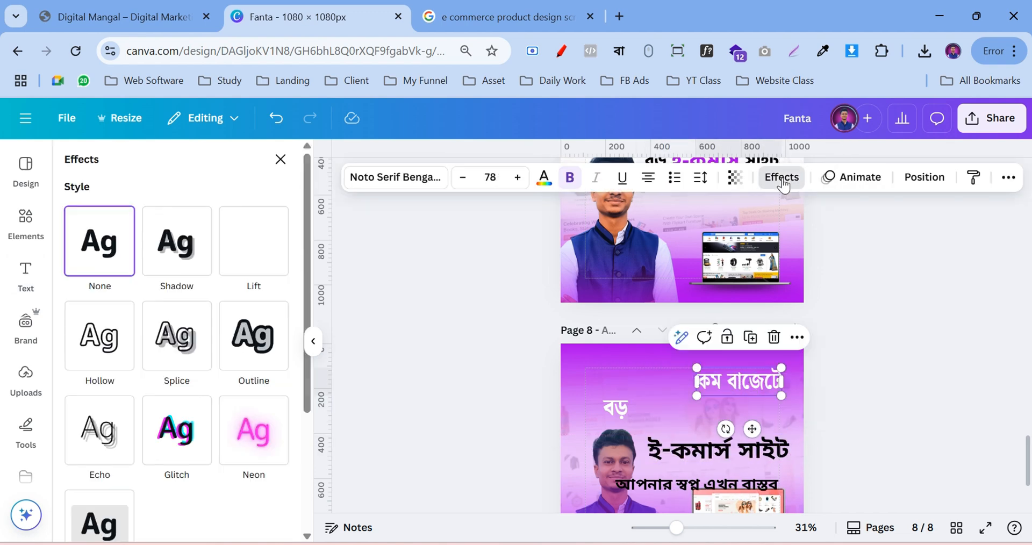
click(189, 247)
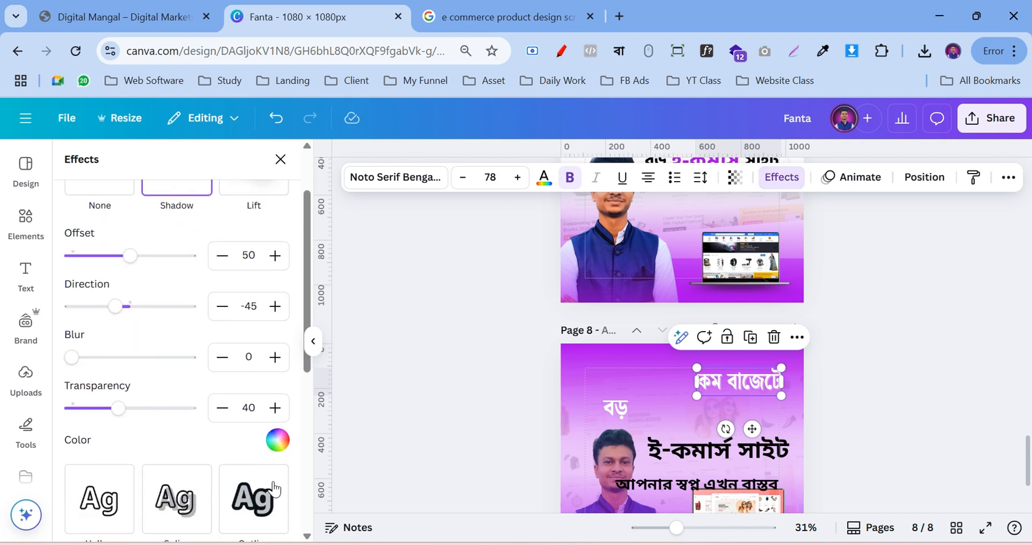
click(277, 439)
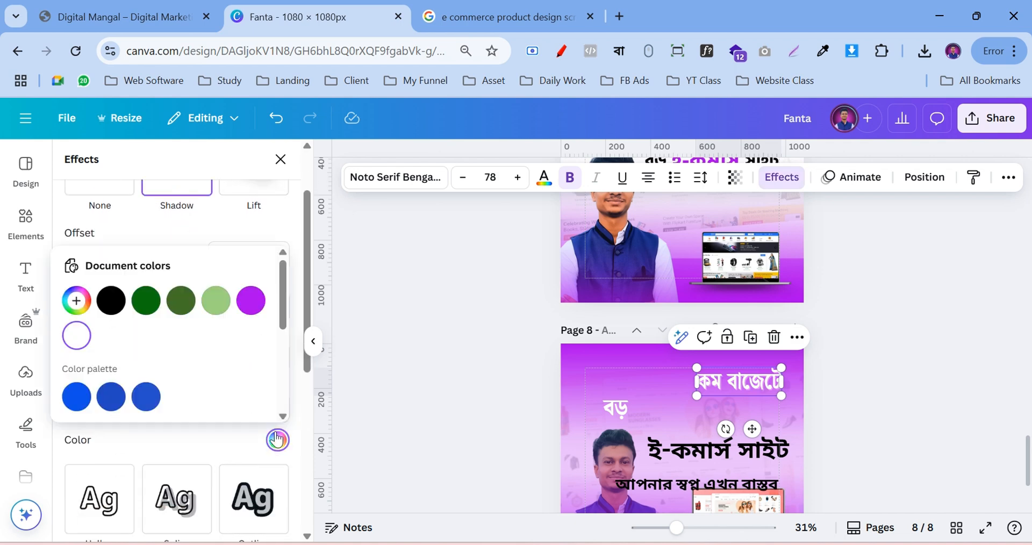
click(76, 301)
drag(69, 437, 63, 450)
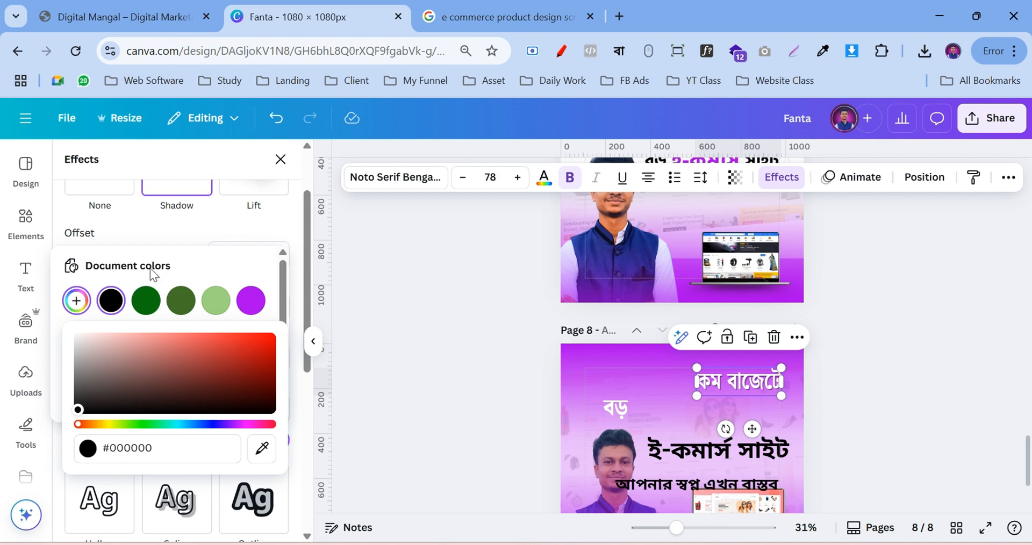
click(177, 221)
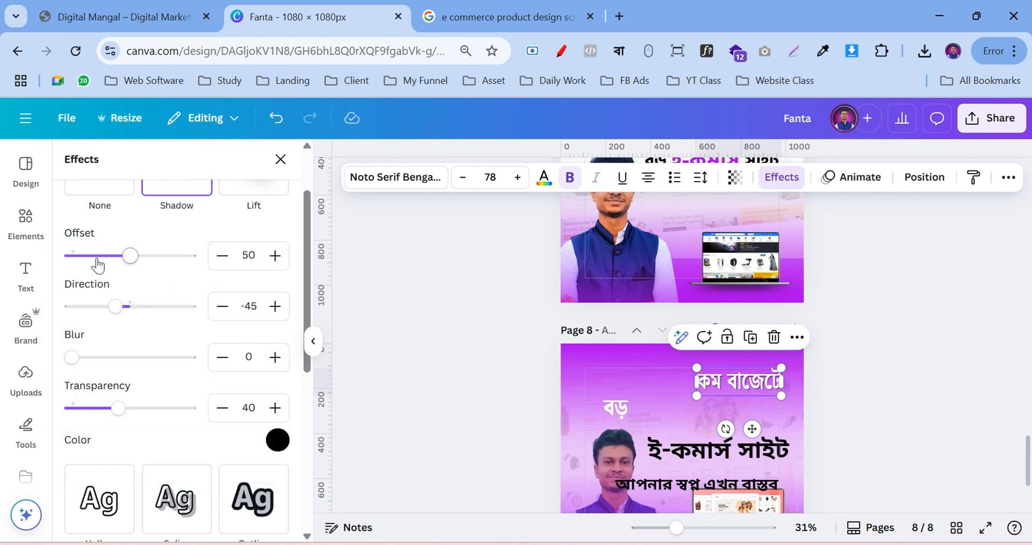
click(97, 256)
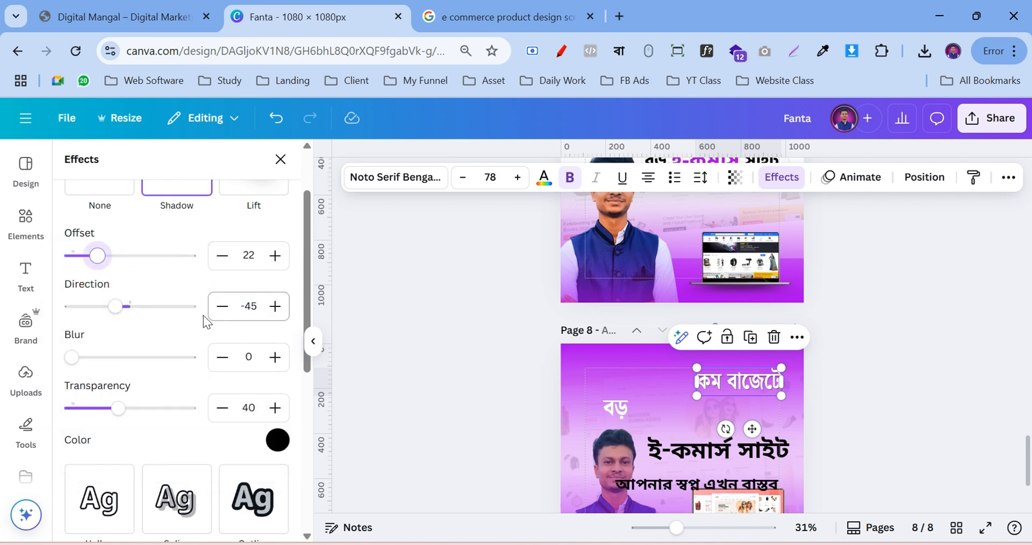
scroll(203, 315, up, 1)
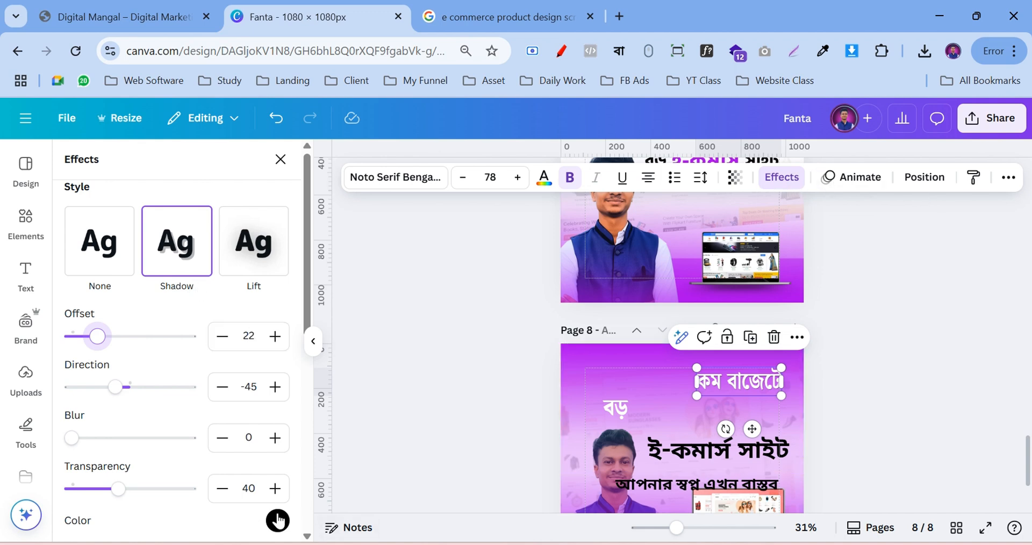
click(464, 408)
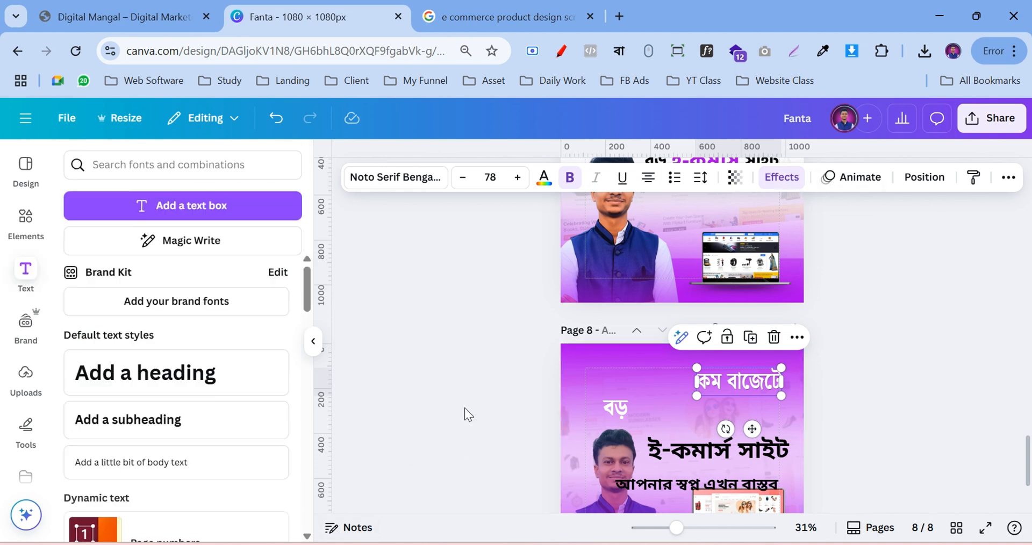
Replace the original বড় with a copied কম বাজেটে box retyped as বড়, at the headline's left edge
click(742, 385)
drag(744, 381, 694, 409)
double_click(625, 410)
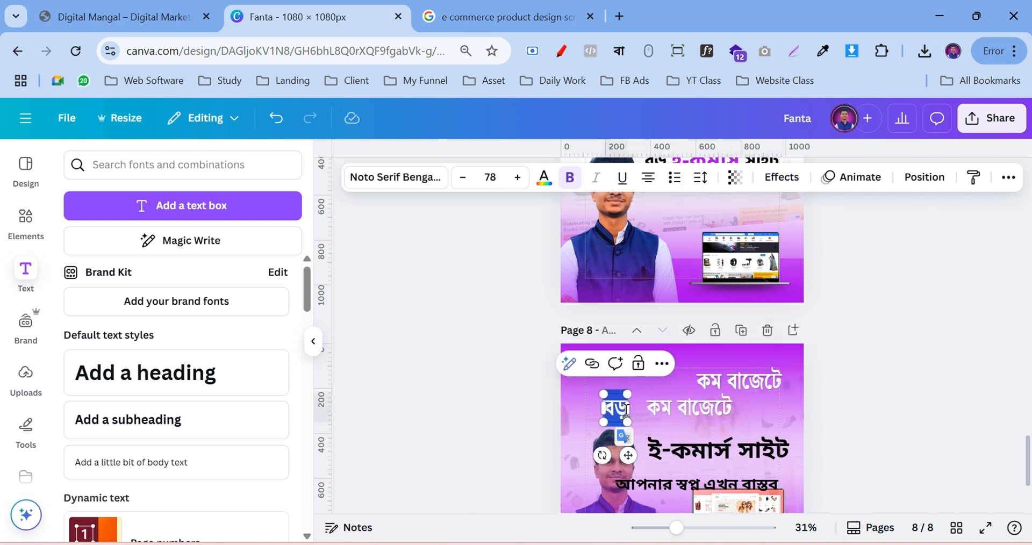
text(#aa01ek)
click(924, 394)
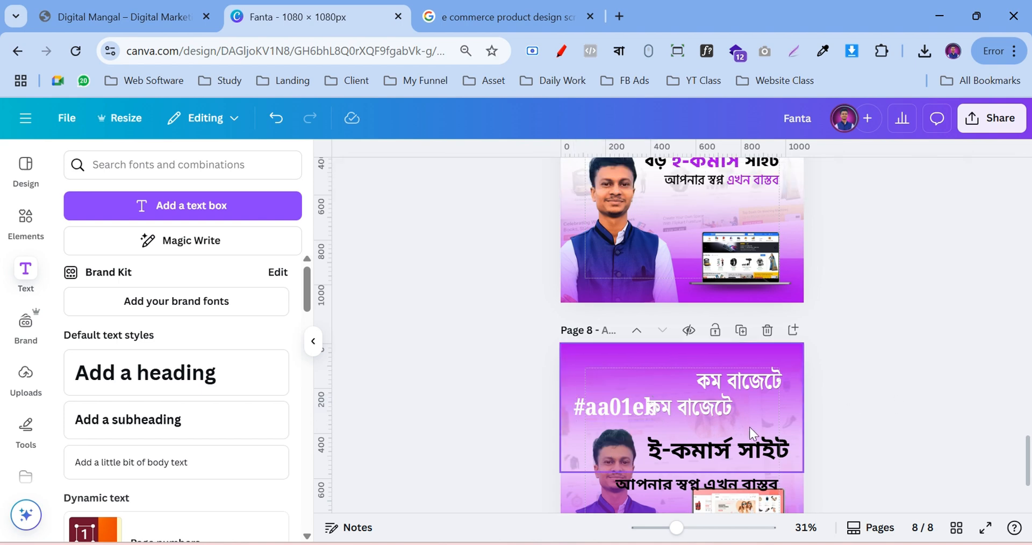
key(ctrl+z)
double_click(608, 408)
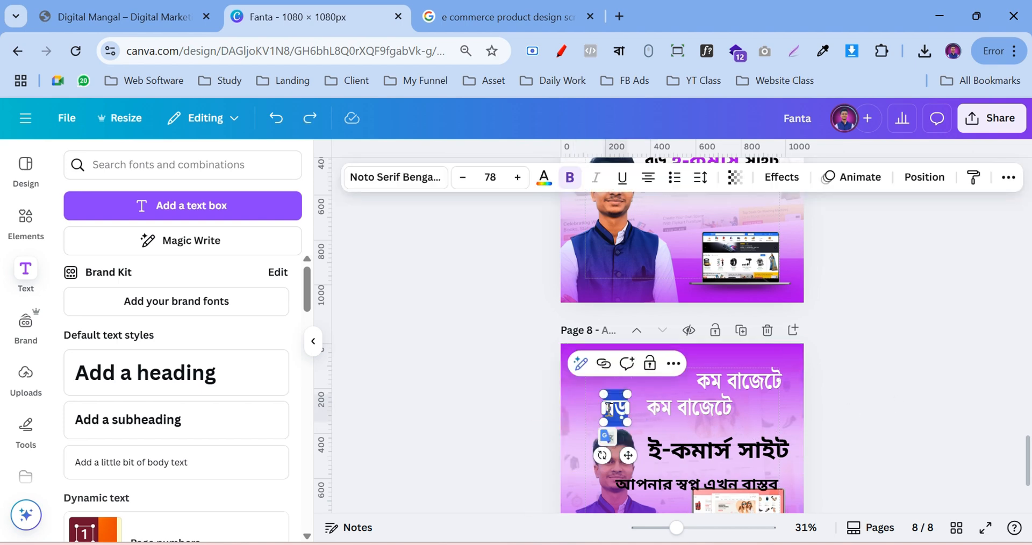
click(967, 385)
click(611, 404)
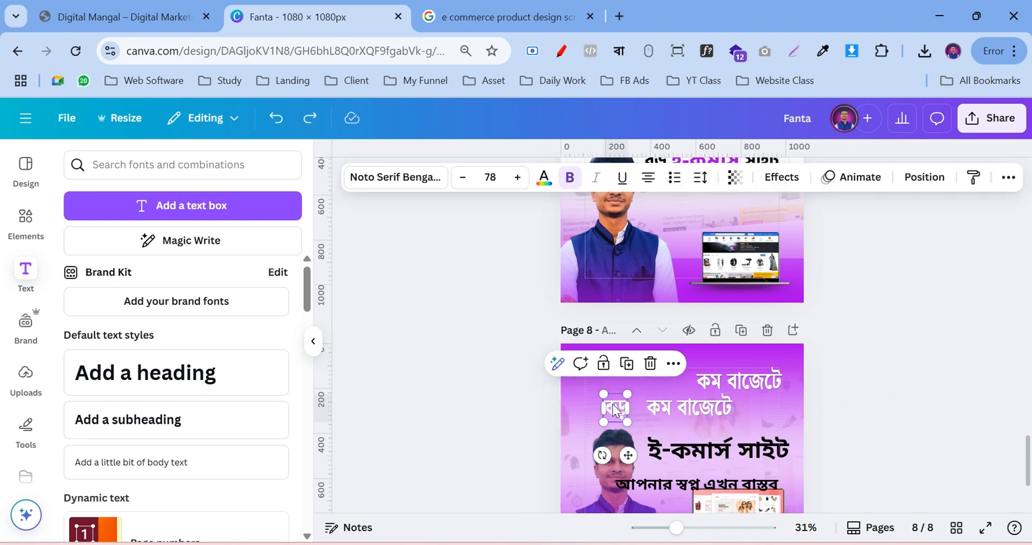
key(Delete)
click(672, 407)
double_click(672, 407)
text(বড়)
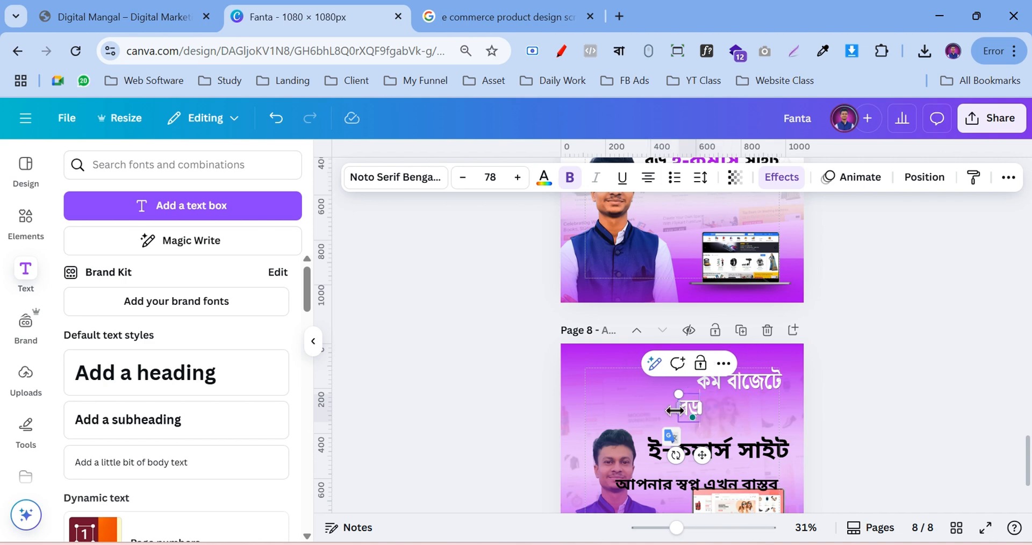
click(876, 418)
drag(689, 411, 632, 406)
Duplicate বড়, paste ই-কমার্স into the copy, delete the old ই-কমার্স, and place it after বড়
click(610, 360)
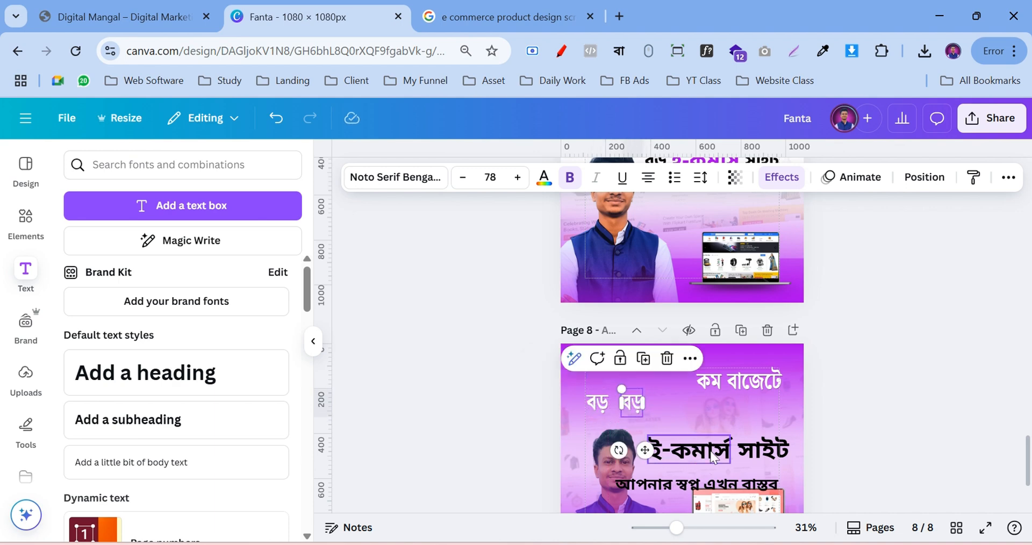
double_click(711, 451)
click(908, 436)
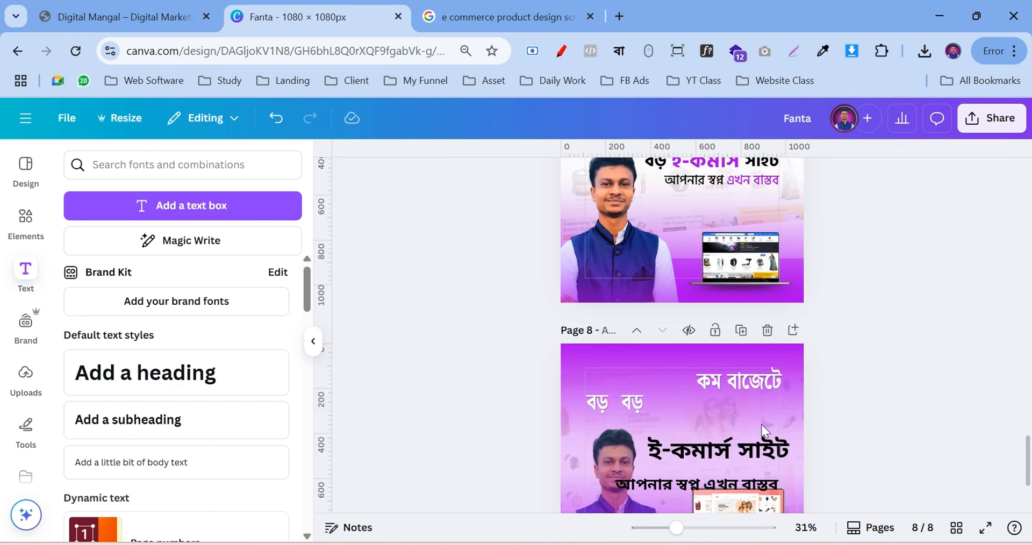
click(617, 402)
double_click(638, 401)
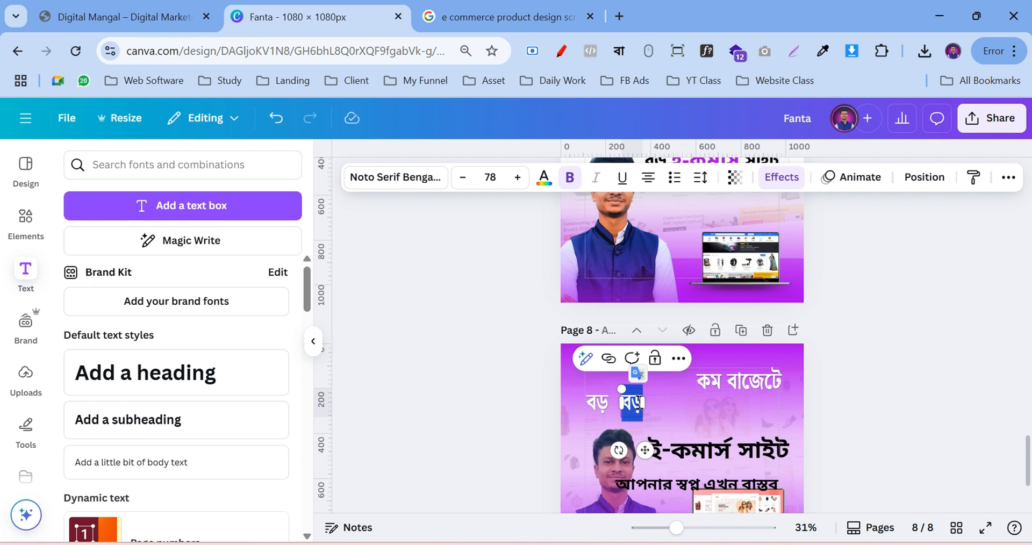
key(ctrl+v)
click(699, 400)
drag(624, 401, 636, 400)
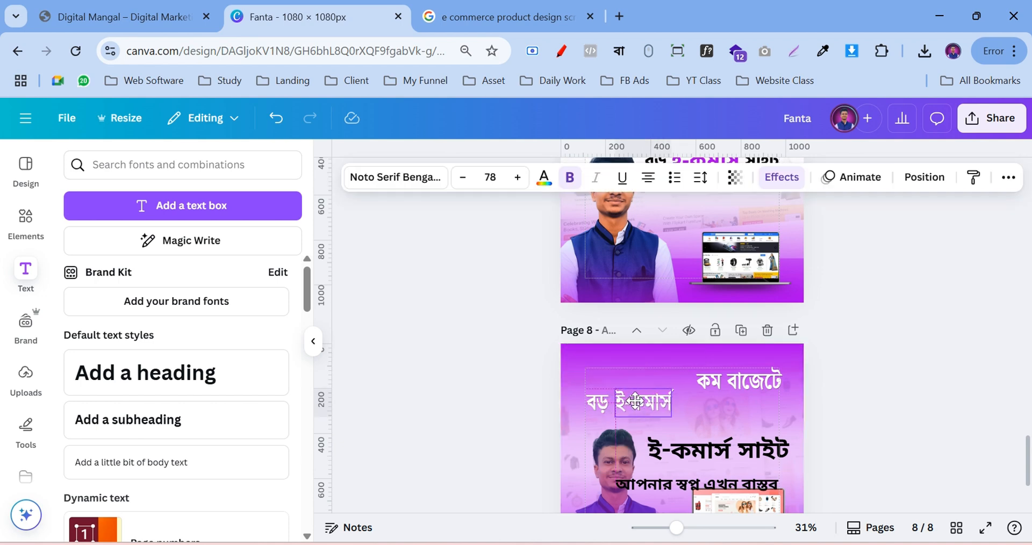
click(684, 450)
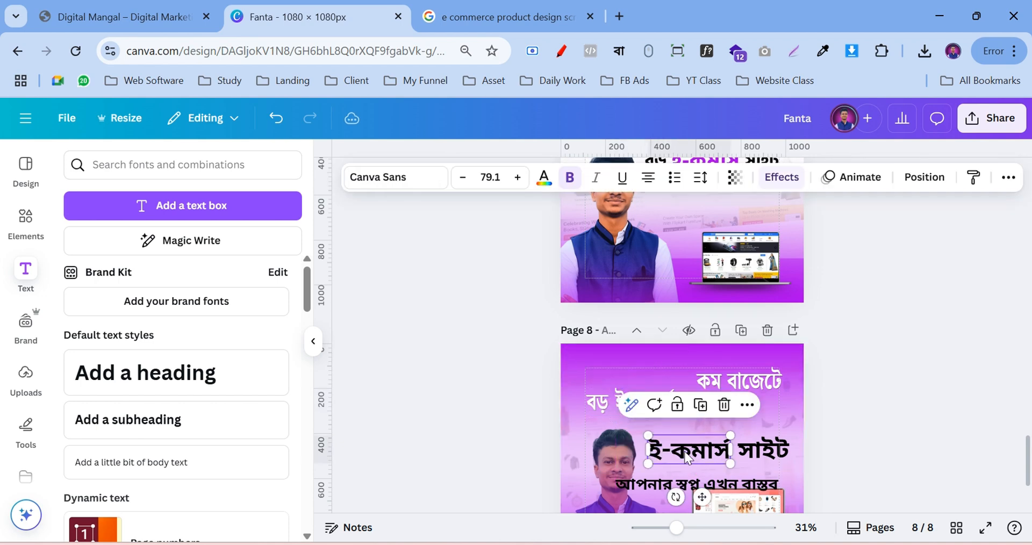
click(724, 405)
click(653, 402)
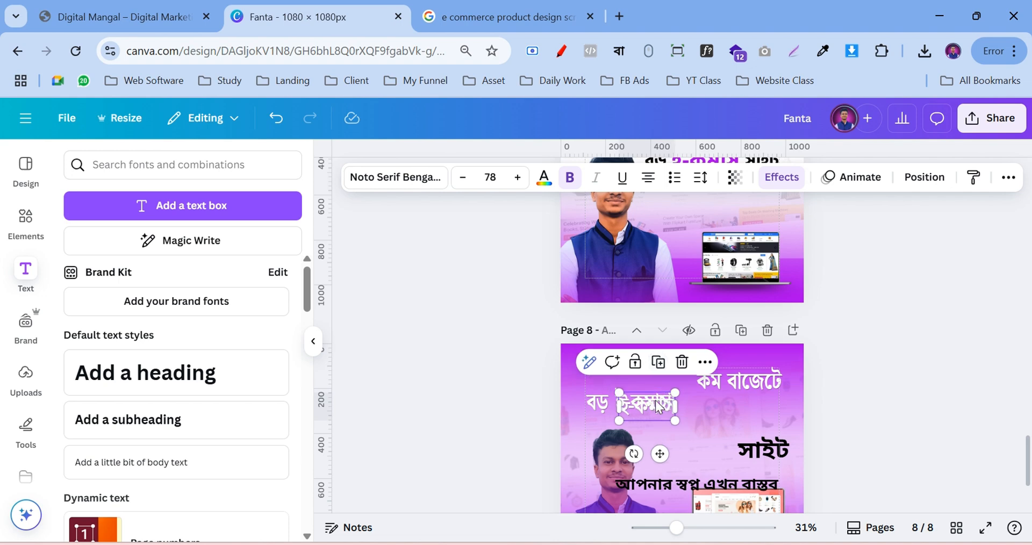
drag(660, 407, 751, 403)
Delete the extra সাইট box, make a new সাইট from a copy, and position সাইট and ই-কমার্স
double_click(779, 449)
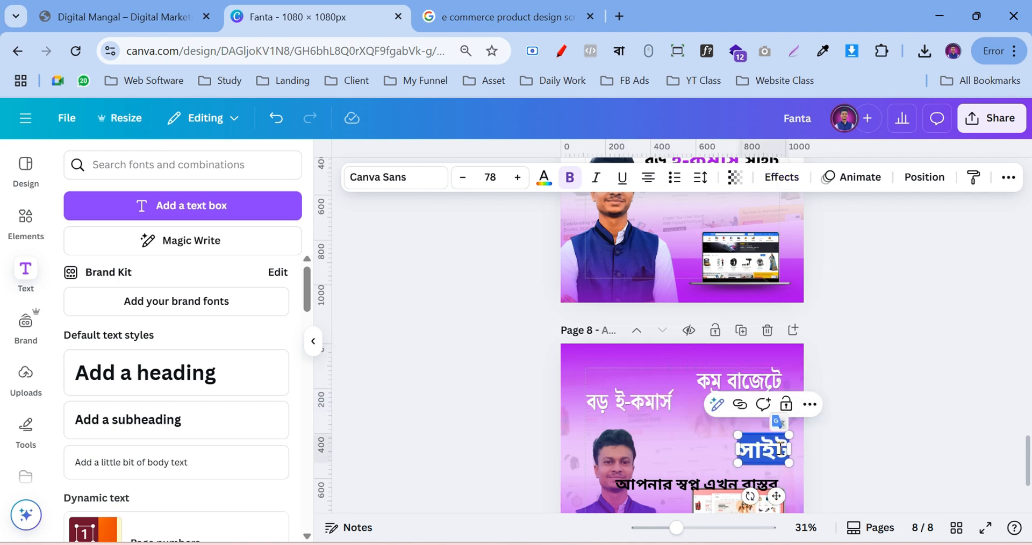
click(928, 447)
click(767, 450)
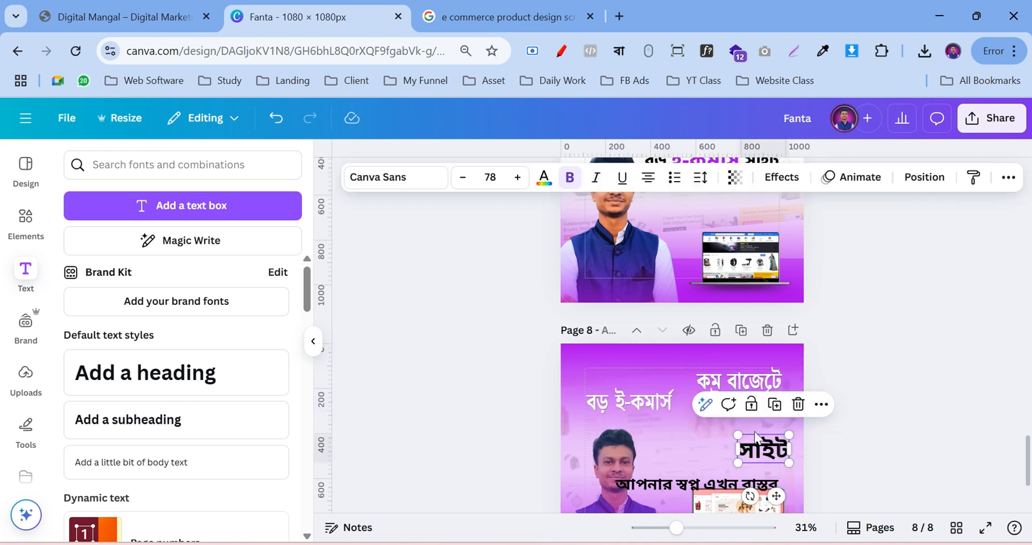
click(800, 406)
double_click(746, 405)
key(ctrl+v)
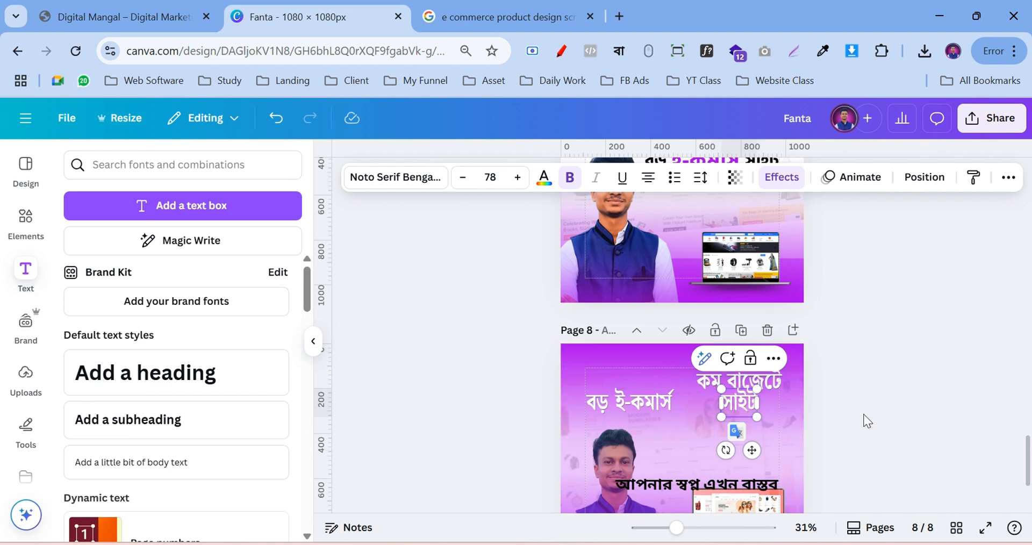
click(863, 413)
drag(738, 402, 758, 403)
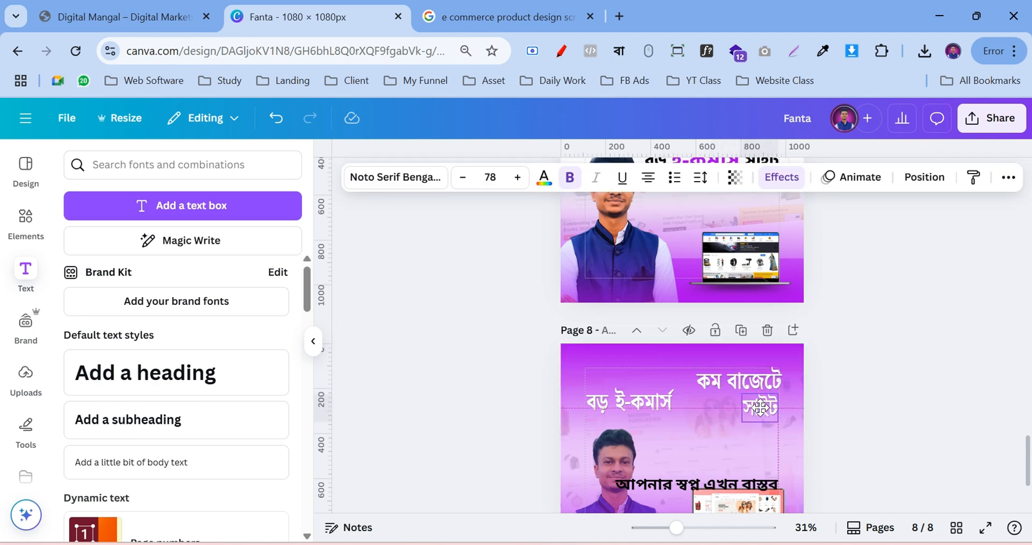
click(648, 405)
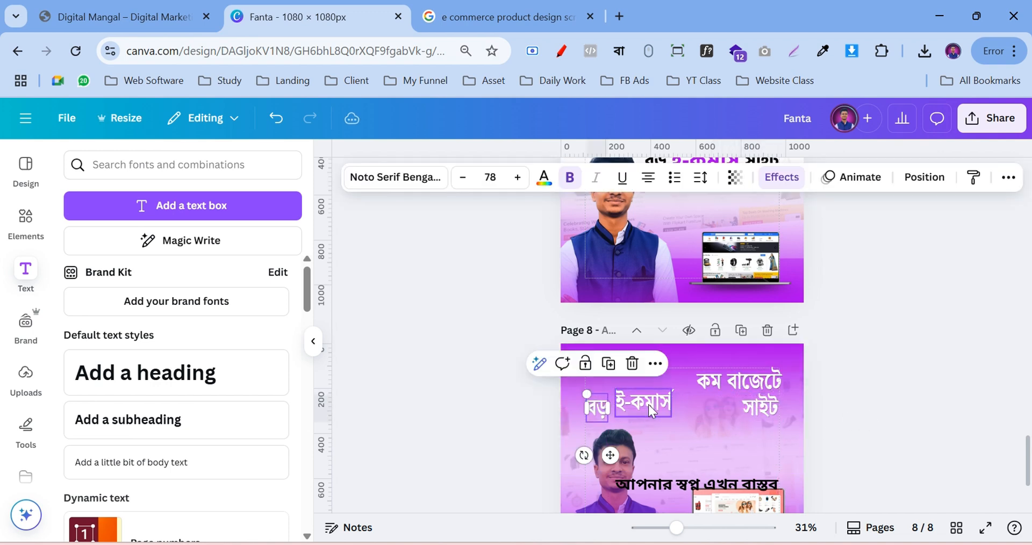
drag(652, 402, 731, 408)
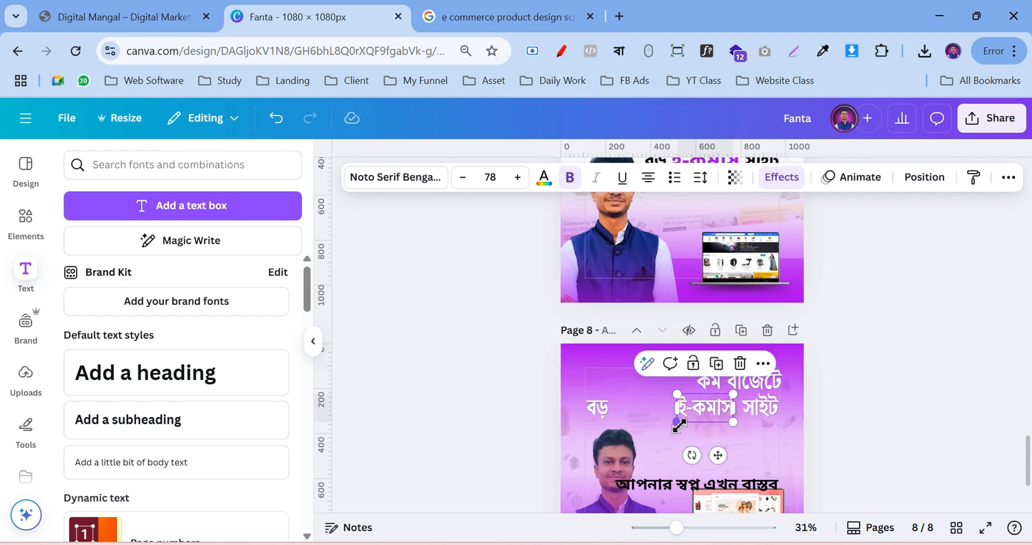
Set the ই-কমার্স font size to 104
click(490, 177)
scroll(484, 398, down, 4)
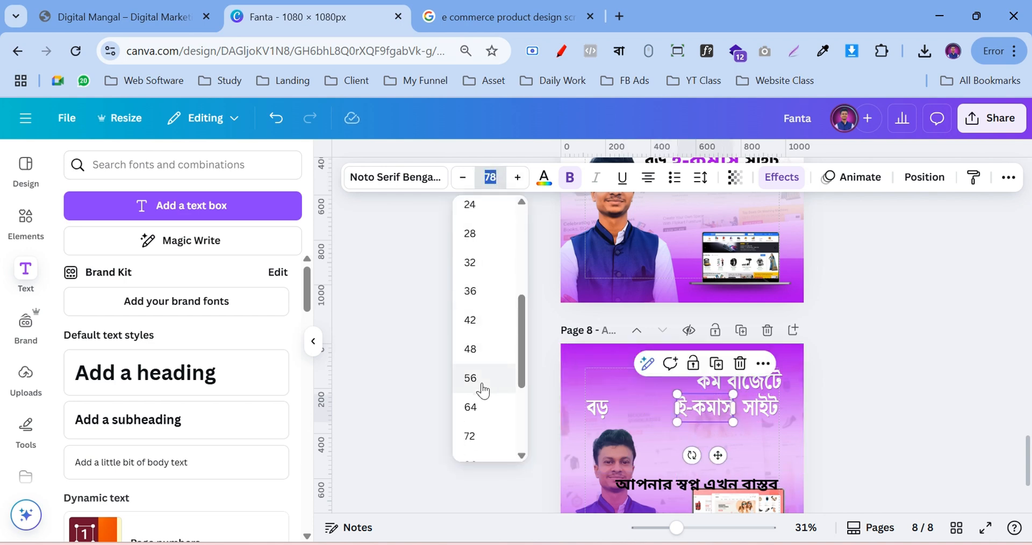
click(473, 392)
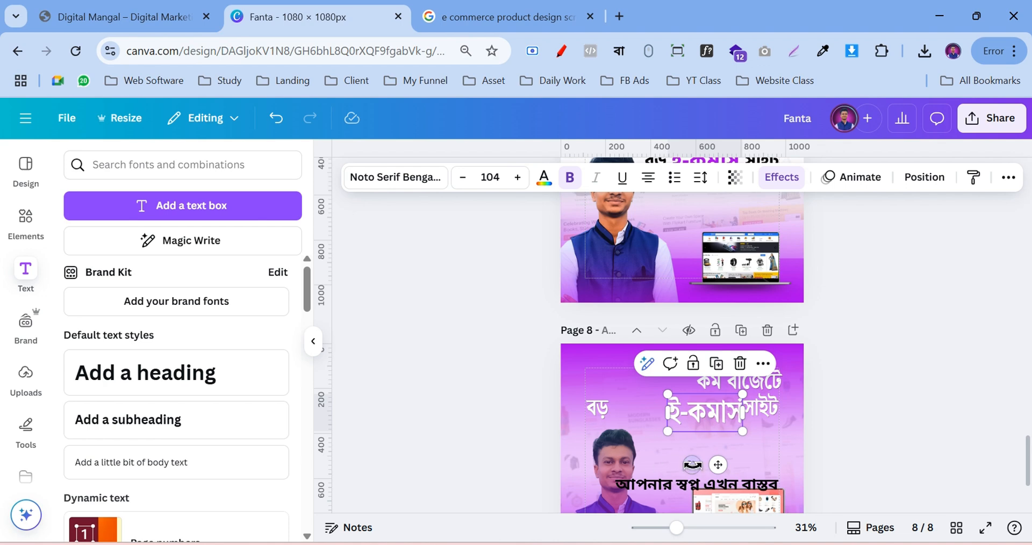
click(924, 424)
scroll(924, 423, up, 3)
scroll(921, 421, down, 3)
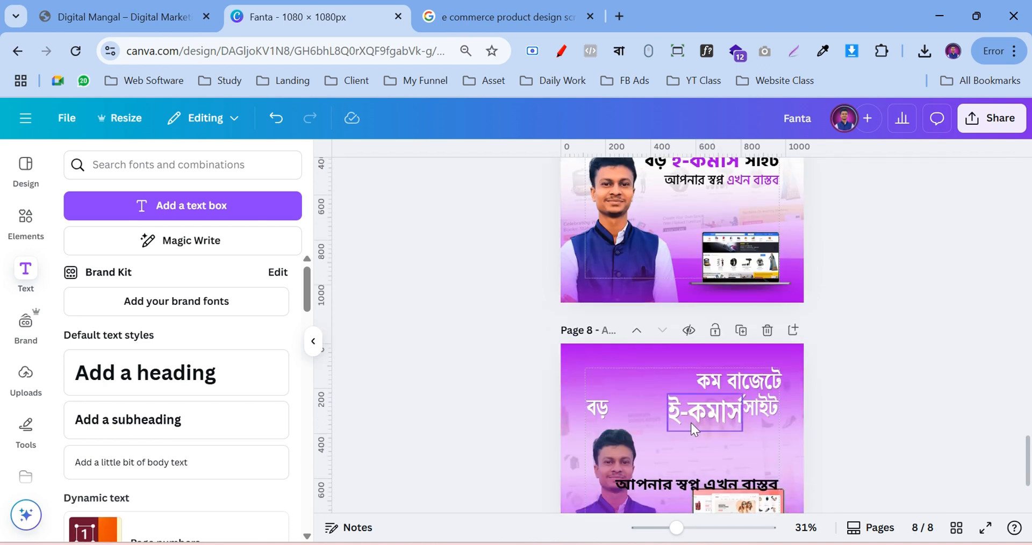
Drag ই-কমার্স and বড় so the three words line up on one row
click(695, 414)
drag(696, 414, 692, 409)
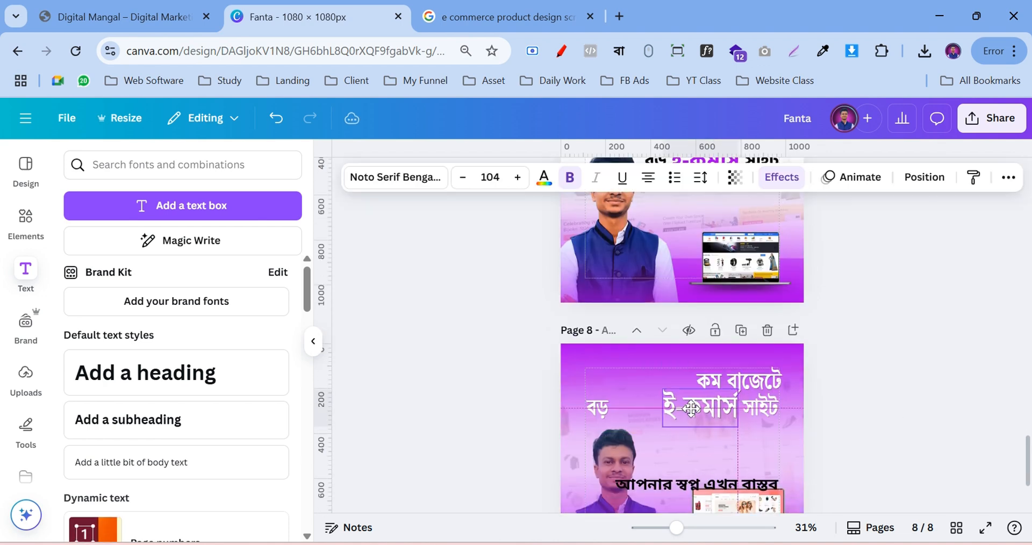
drag(598, 406, 633, 407)
drag(702, 408, 758, 410)
click(754, 411)
click(827, 402)
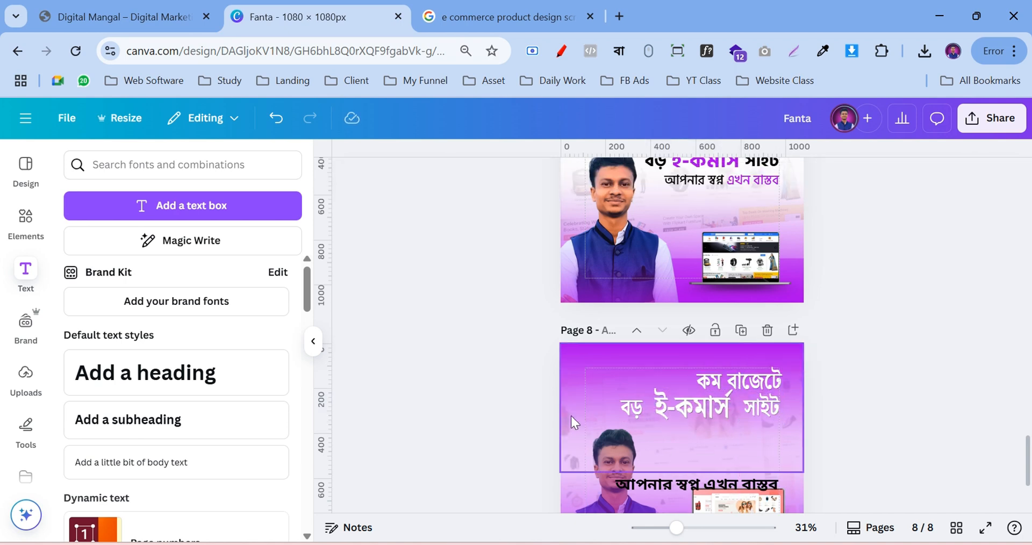
Select বড়, ই-কমার্স and সাইট together and move them down as a group
click(634, 414)
shift+click(693, 415)
shift+click(757, 411)
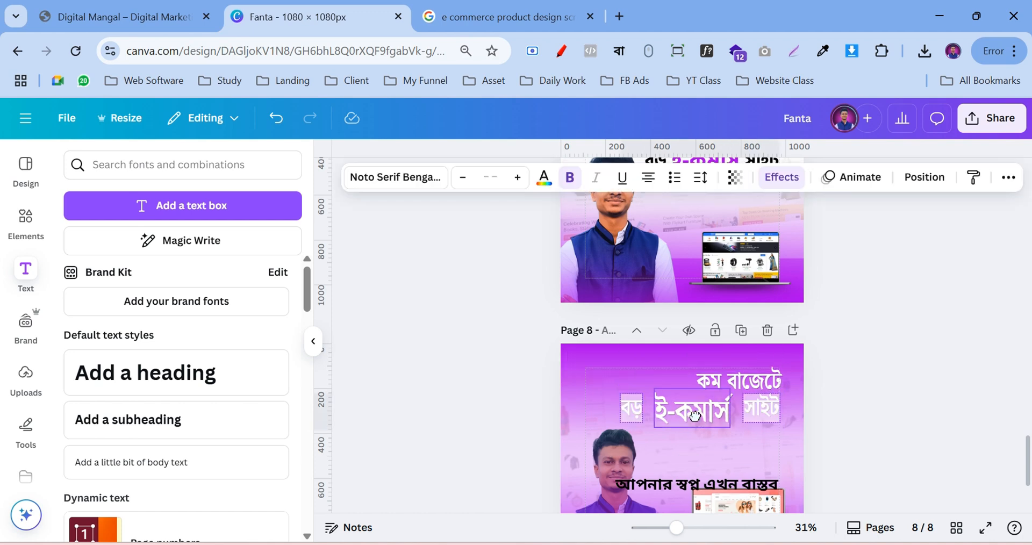
click(809, 410)
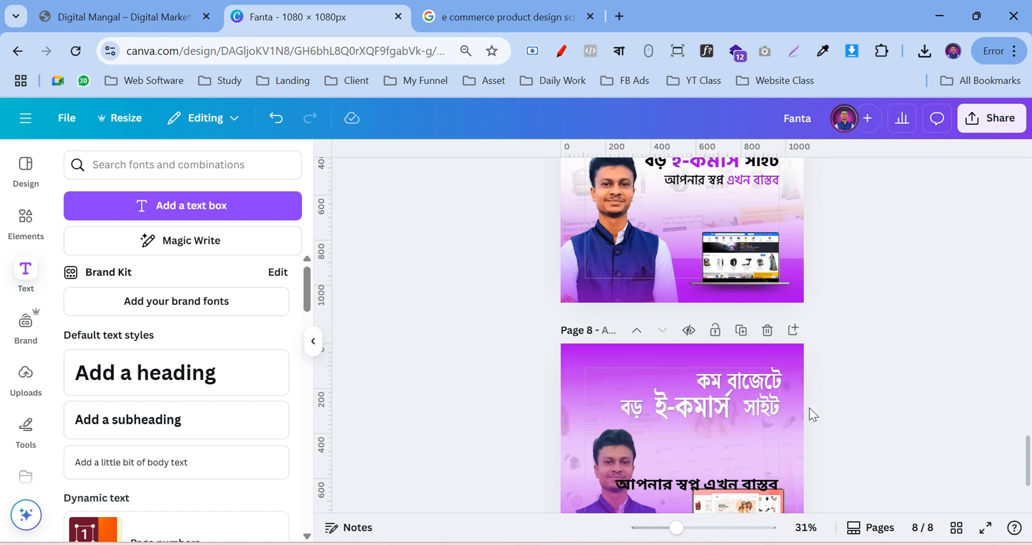
click(746, 414)
shift+click(700, 410)
shift+click(643, 404)
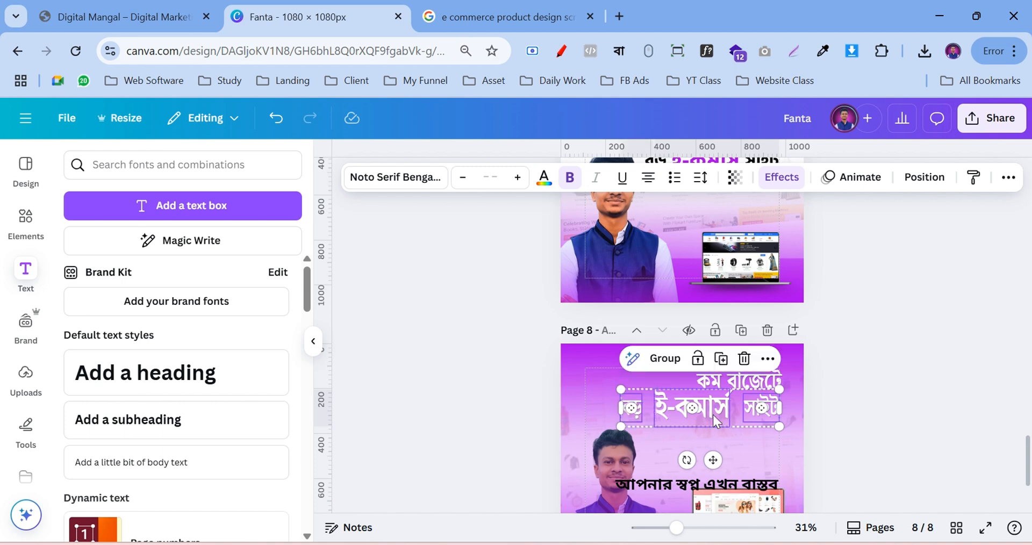
drag(736, 410, 735, 412)
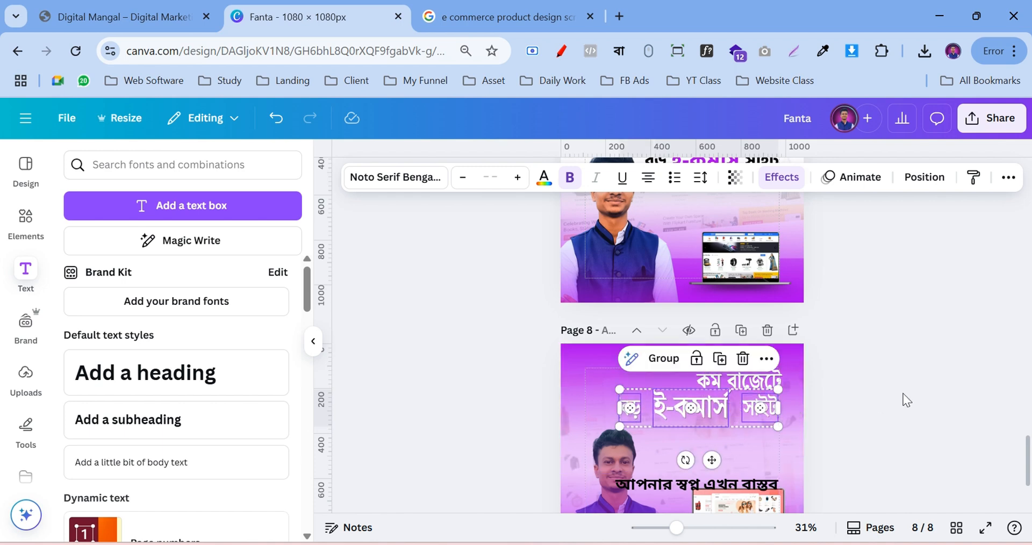
click(902, 398)
click(702, 527)
Move কম বাজেটে down closer to the headline's second line
scroll(832, 419, down, 2)
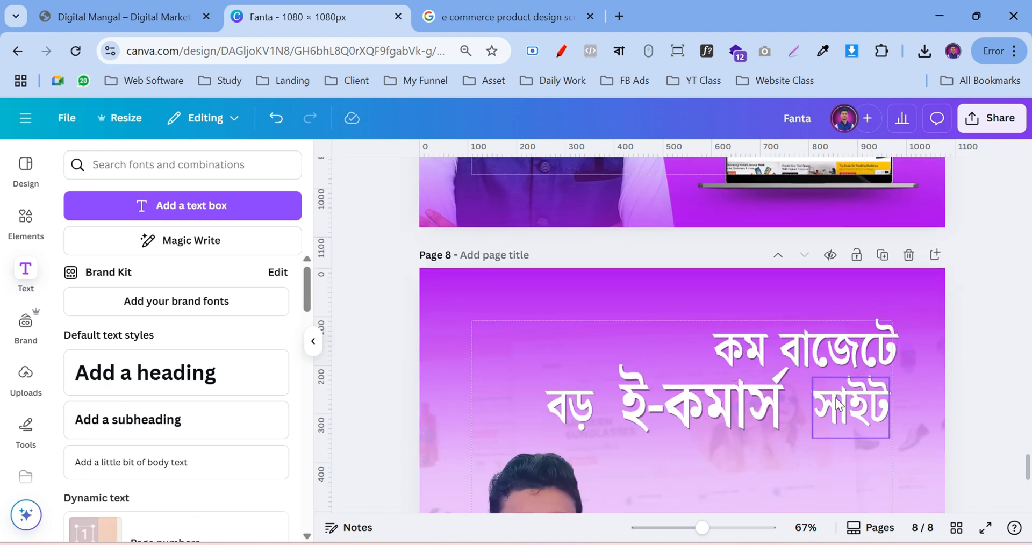
click(842, 352)
drag(841, 351, 842, 355)
click(970, 352)
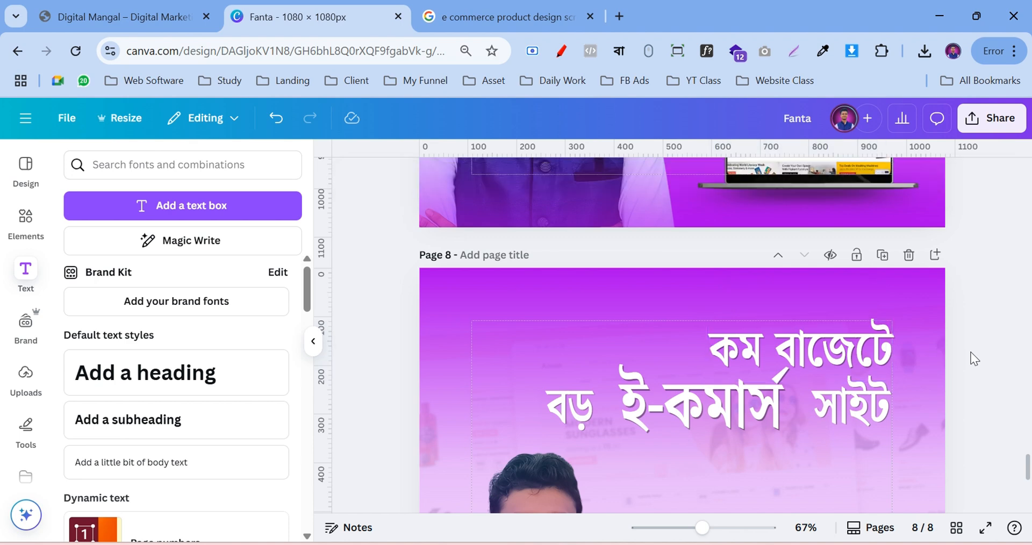
Reposition ই-কমার্স and drag বড় right until it snaps beside ই-কমার্স
click(843, 408)
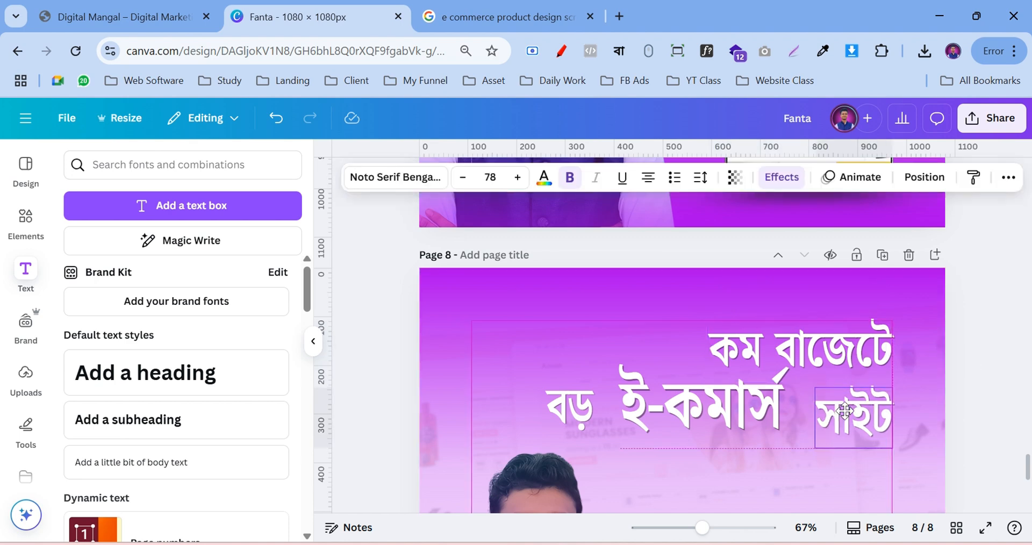
drag(739, 404, 760, 417)
click(583, 408)
drag(582, 409, 608, 413)
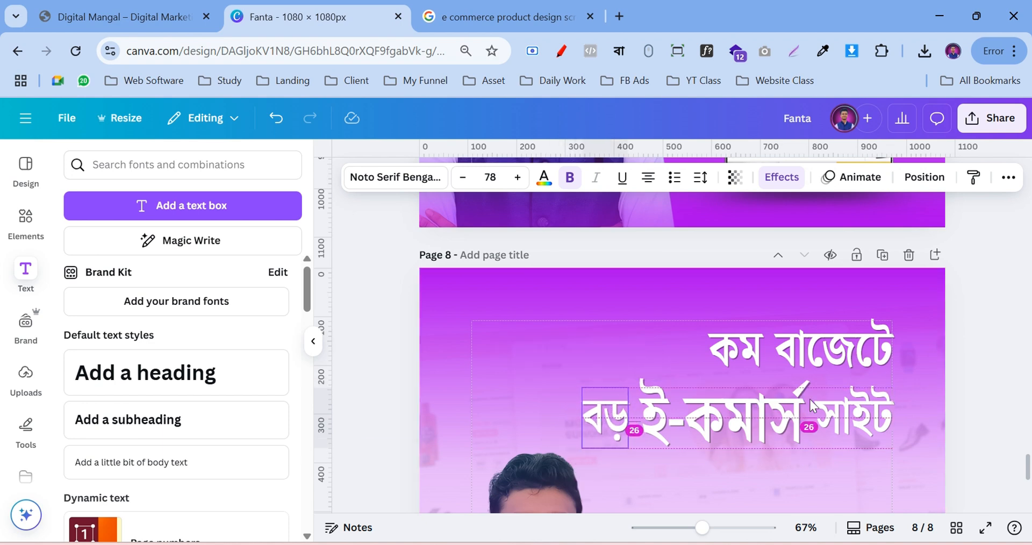
click(990, 354)
Colour ই-কমার্স bright yellow (#FFF500) with the custom colour picker
click(748, 427)
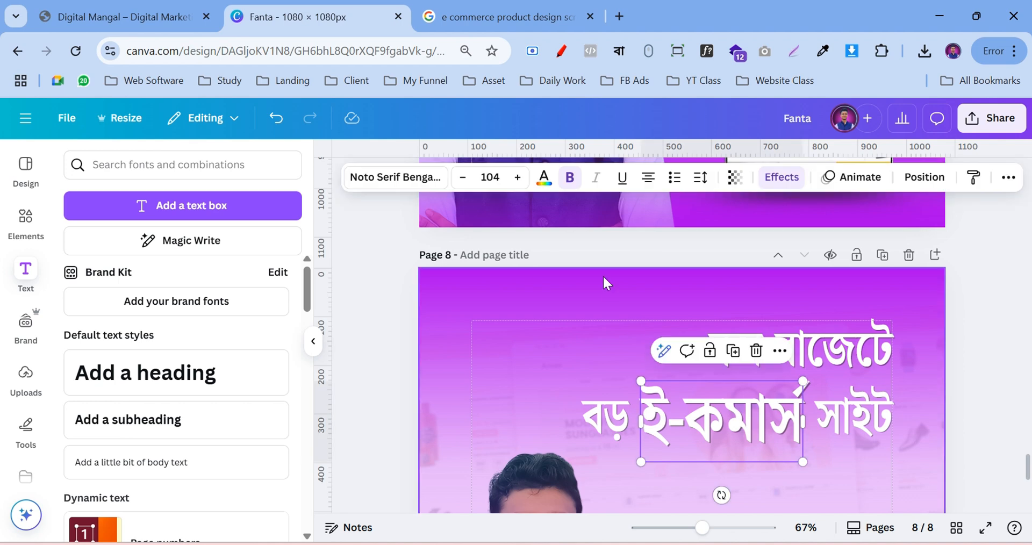
click(552, 185)
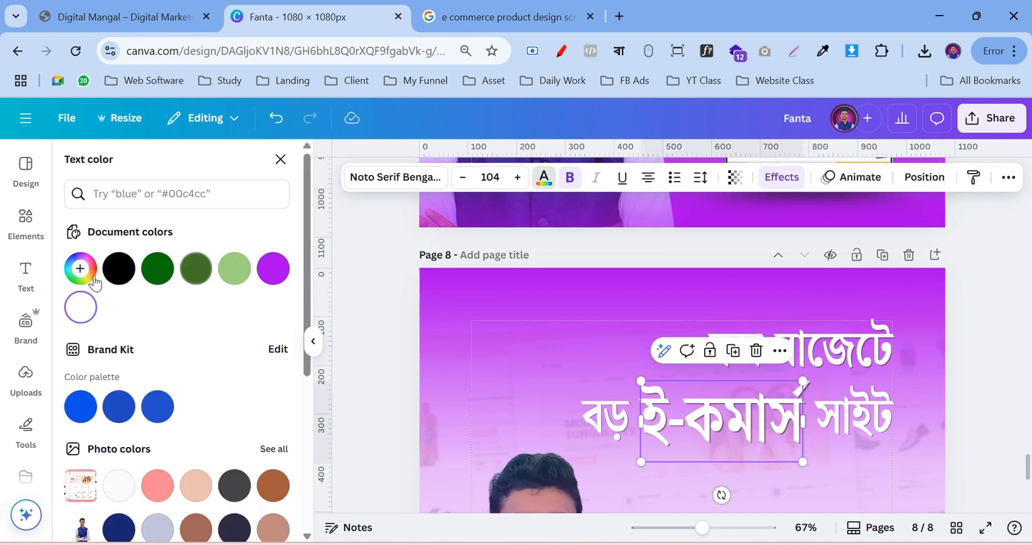
click(81, 268)
click(110, 394)
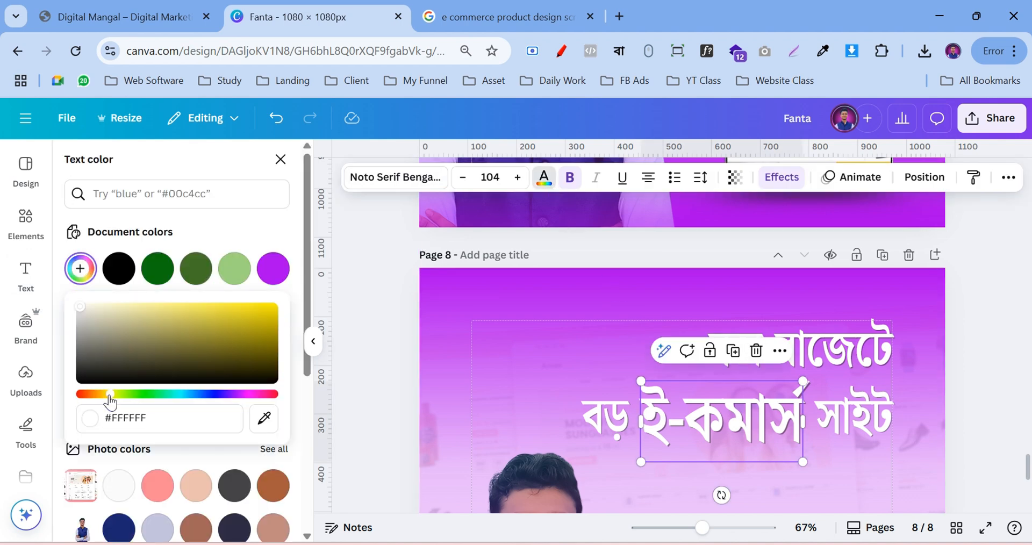
drag(263, 330, 276, 302)
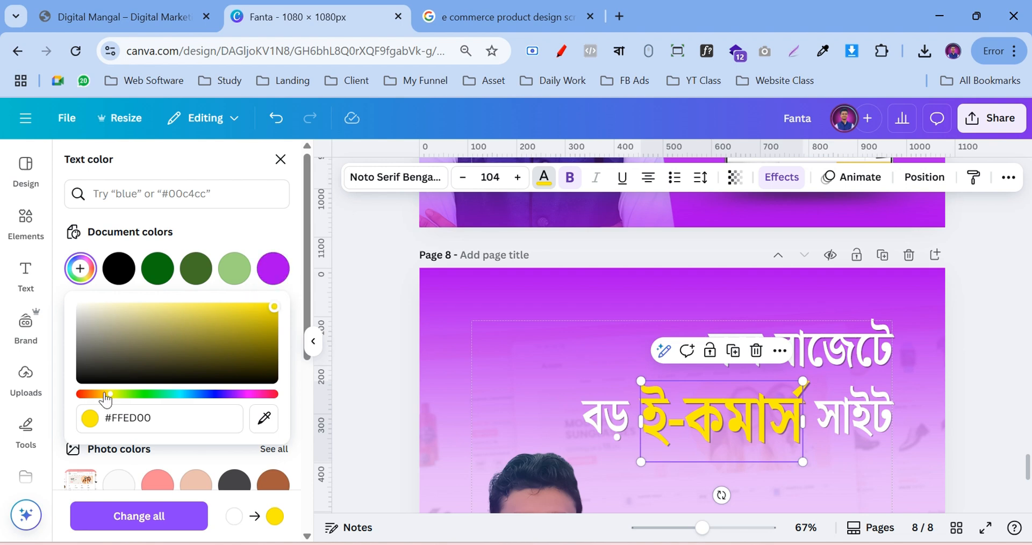
mouse_move(110, 397)
mouse_down()
mouse_move(101, 399)
mouse_move(109, 399)
mouse_up()
drag(156, 313, 345, 297)
mouse_move(107, 400)
mouse_down()
mouse_move(96, 400)
mouse_move(118, 398)
mouse_move(111, 405)
mouse_up()
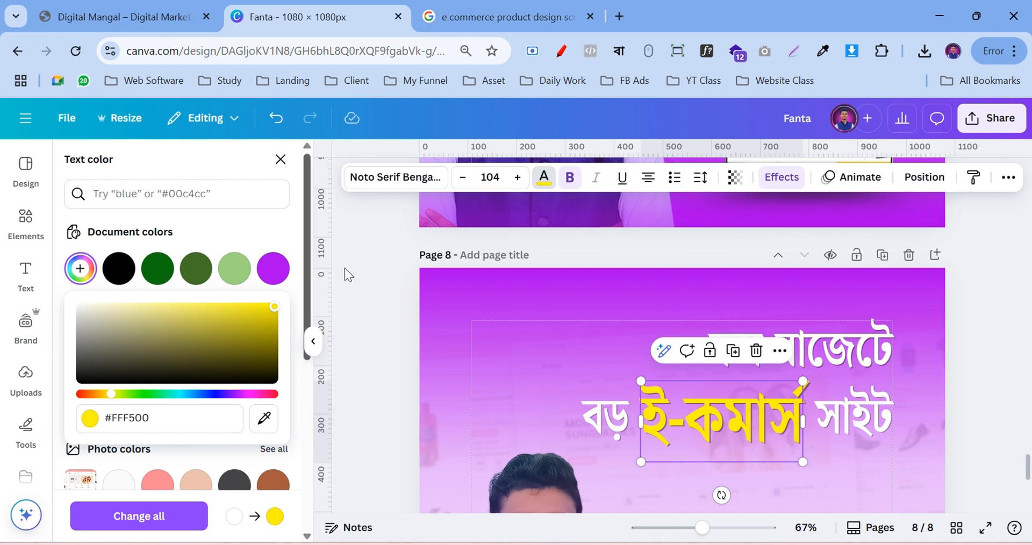
Set ই-কমার্স to Noto Serif Bengali ExtraCondensed in the Bold weight
click(397, 186)
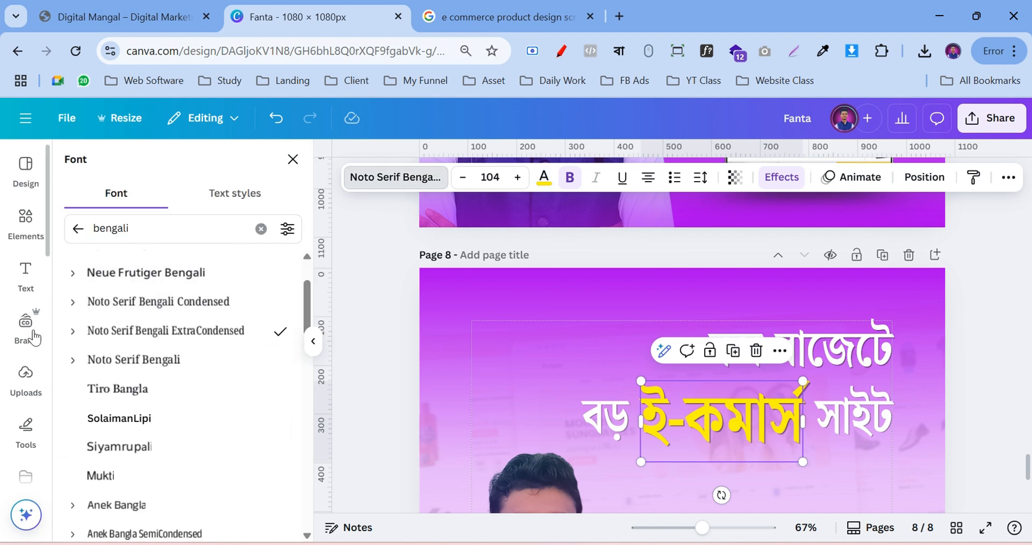
click(70, 331)
click(138, 465)
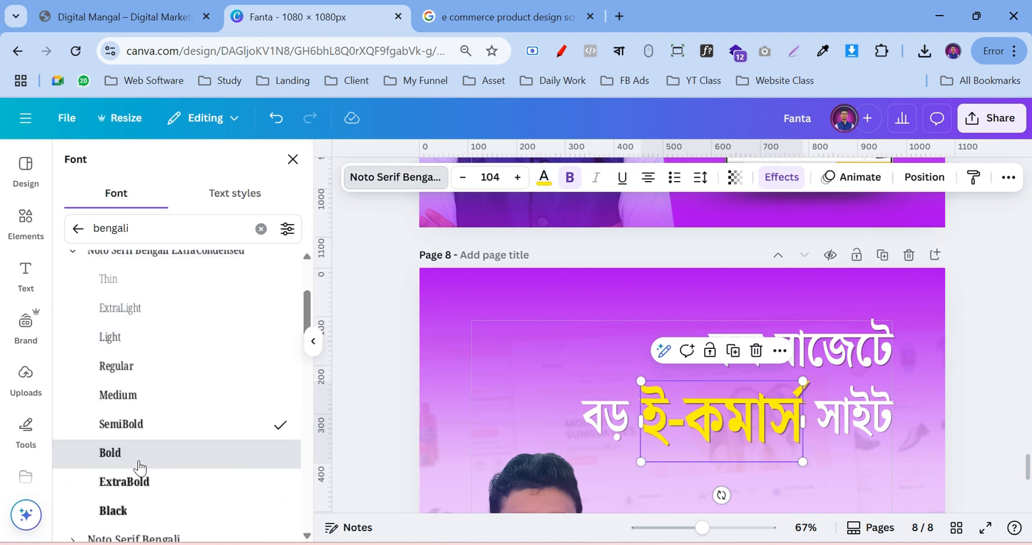
click(143, 481)
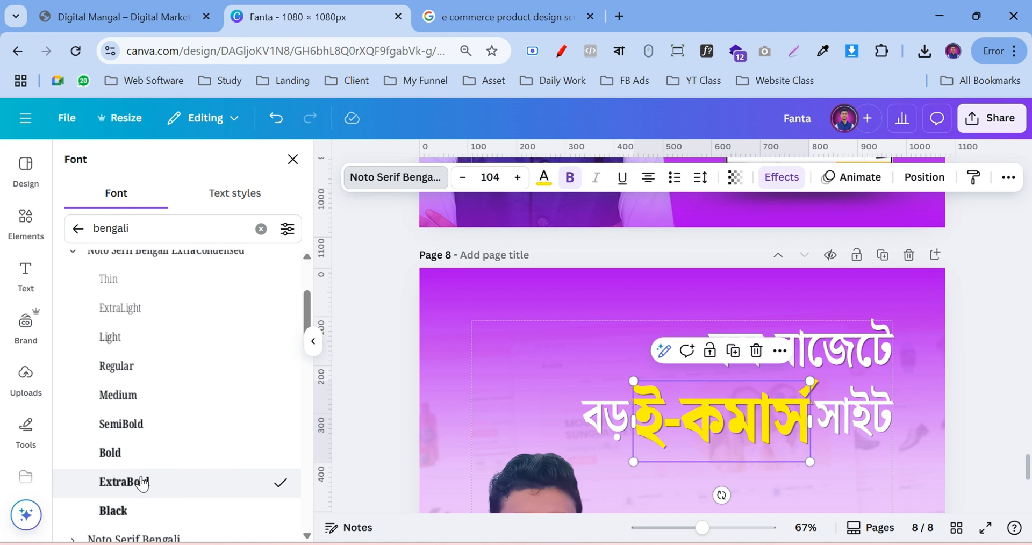
click(151, 453)
key(Escape)
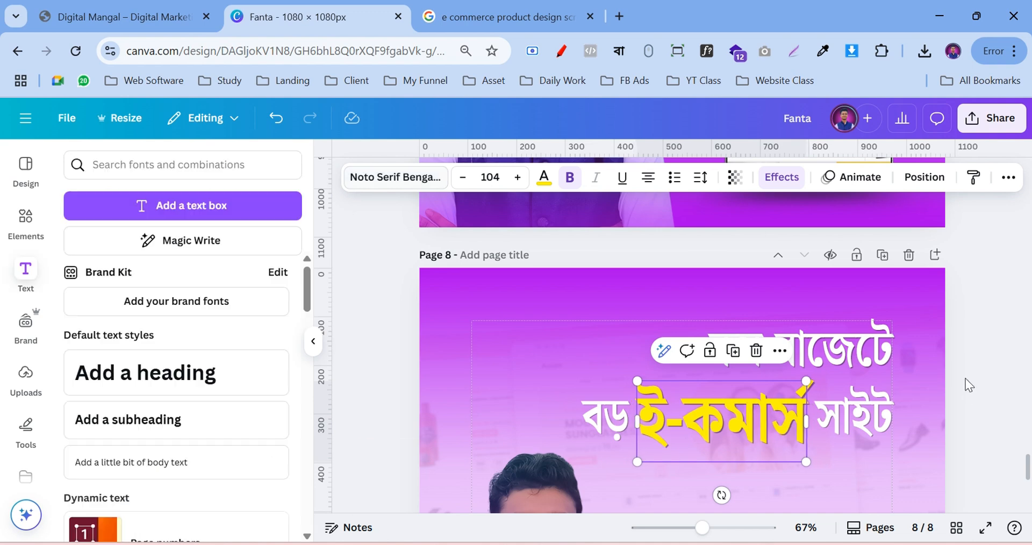
click(969, 384)
Nudge বড় and ই-কমার্স left and add a horizontal guide through the second line
click(601, 422)
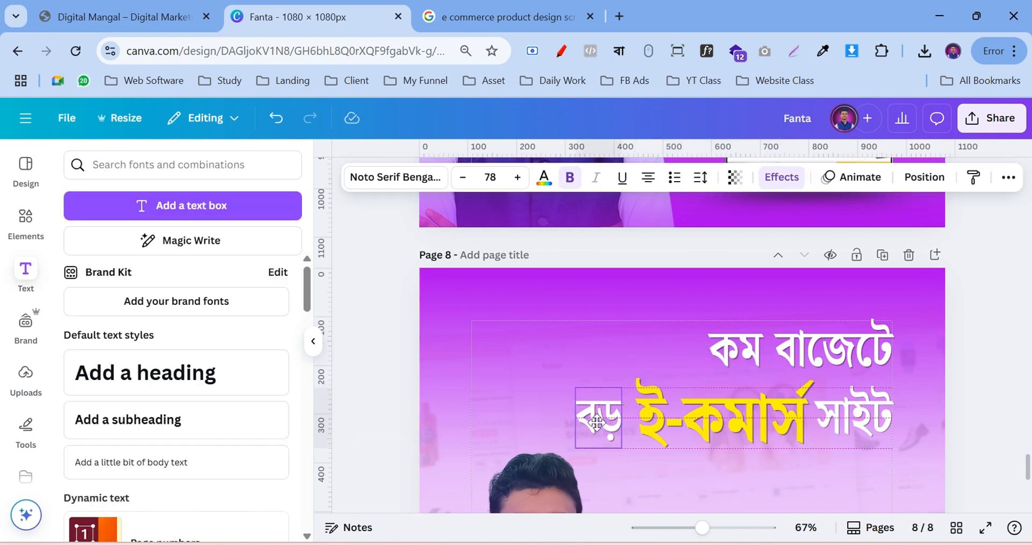
drag(601, 422, 597, 422)
click(752, 418)
drag(752, 418, 748, 413)
click(952, 366)
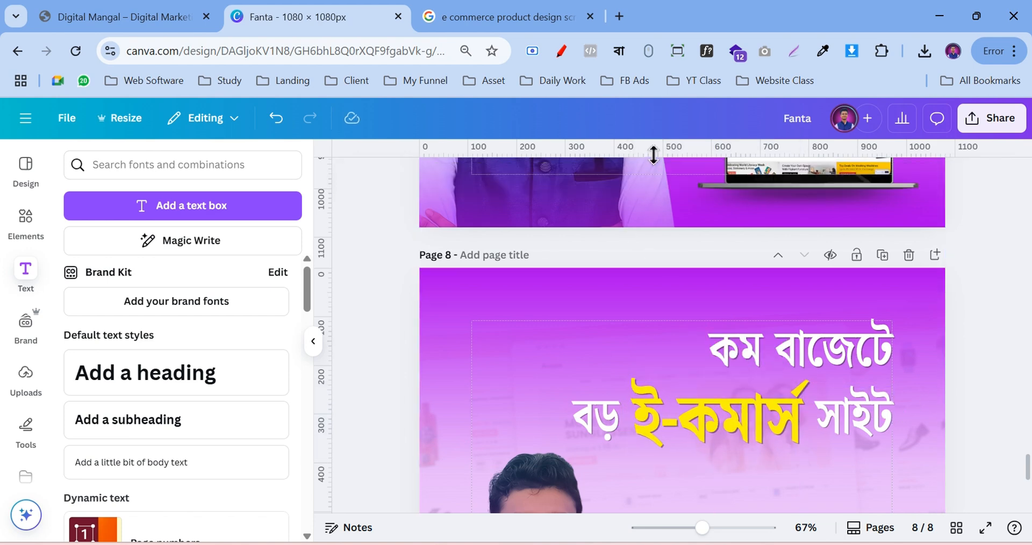
drag(654, 155, 657, 401)
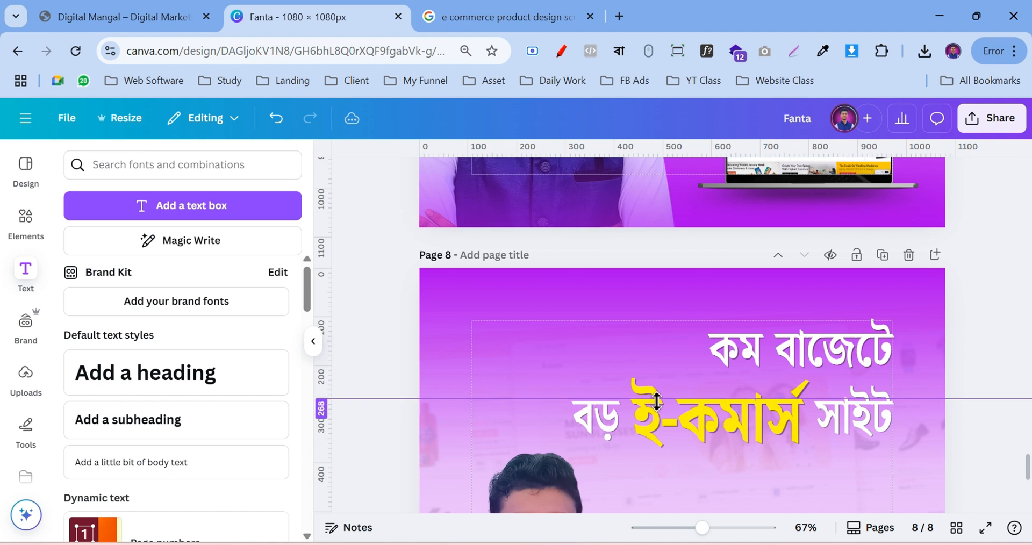
Drag a copy of the white সাইট word down-left onto its own line below the headline
click(607, 418)
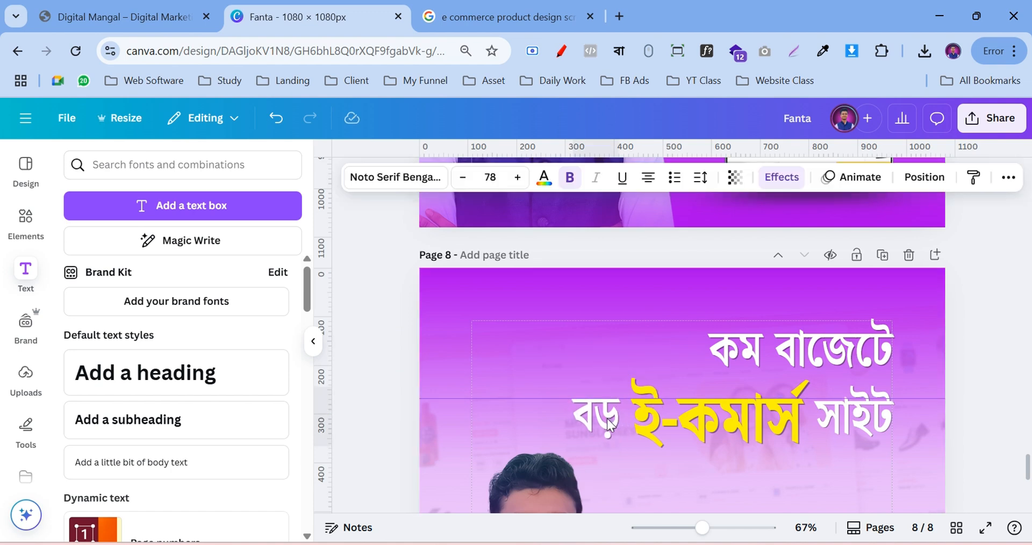
click(860, 424)
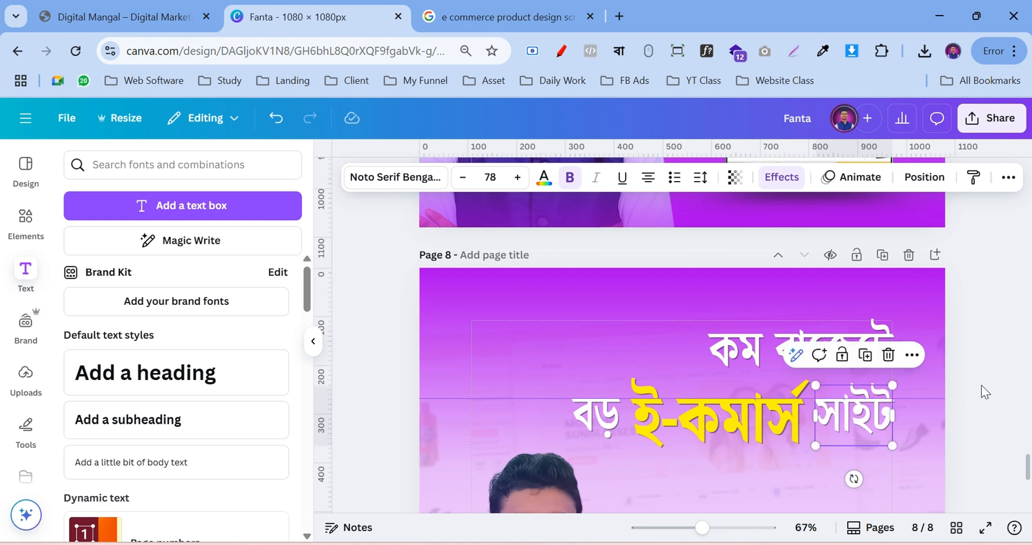
click(992, 376)
scroll(984, 368, down, 3)
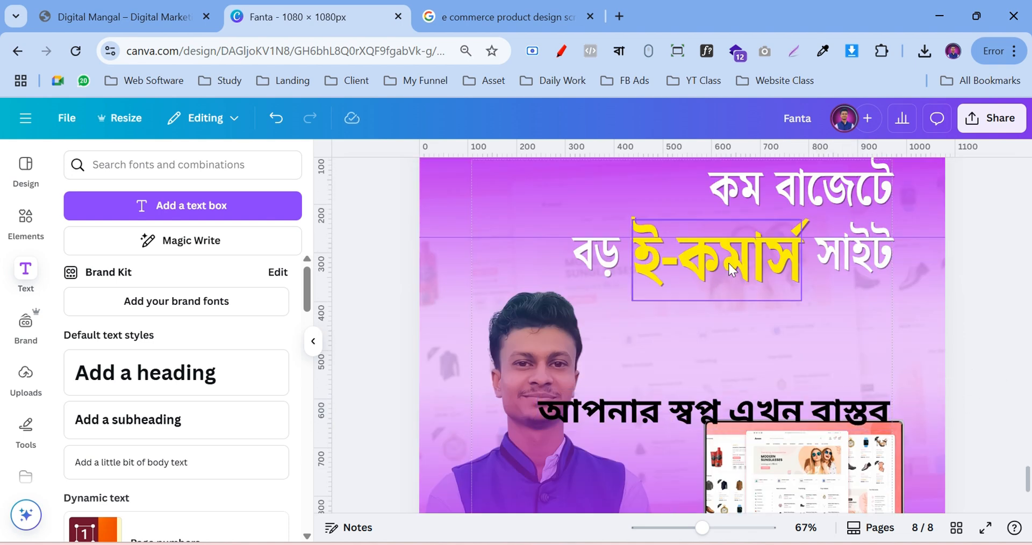
click(864, 260)
scroll(938, 293, up, 1)
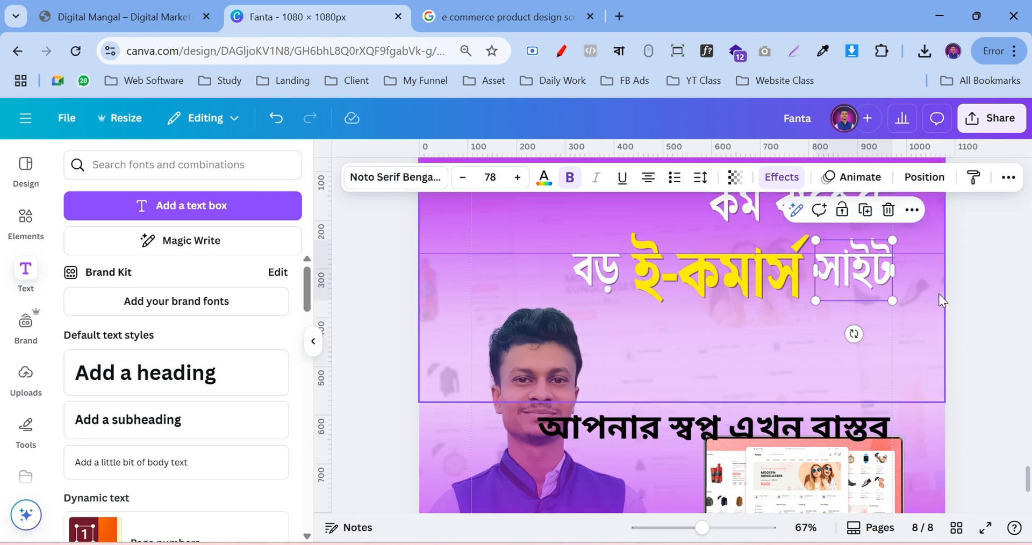
scroll(938, 293, up, 2)
drag(812, 338, 731, 406)
click(742, 492)
Paste the tagline words 'আপনার স্বপ্ন এখন বাস্তব' into the white সাইট copy, replacing সাইট
click(743, 492)
key(ctrl+c)
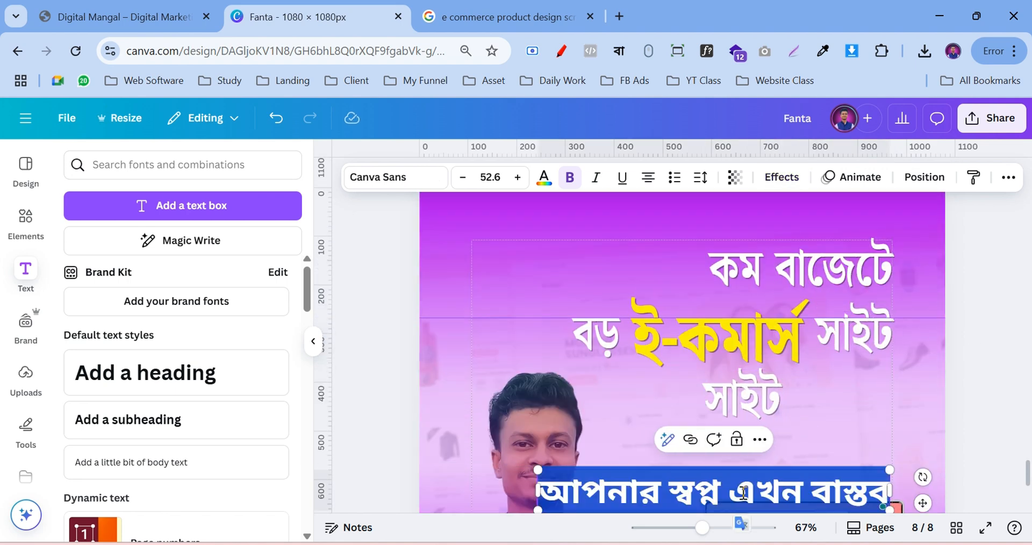
click(740, 530)
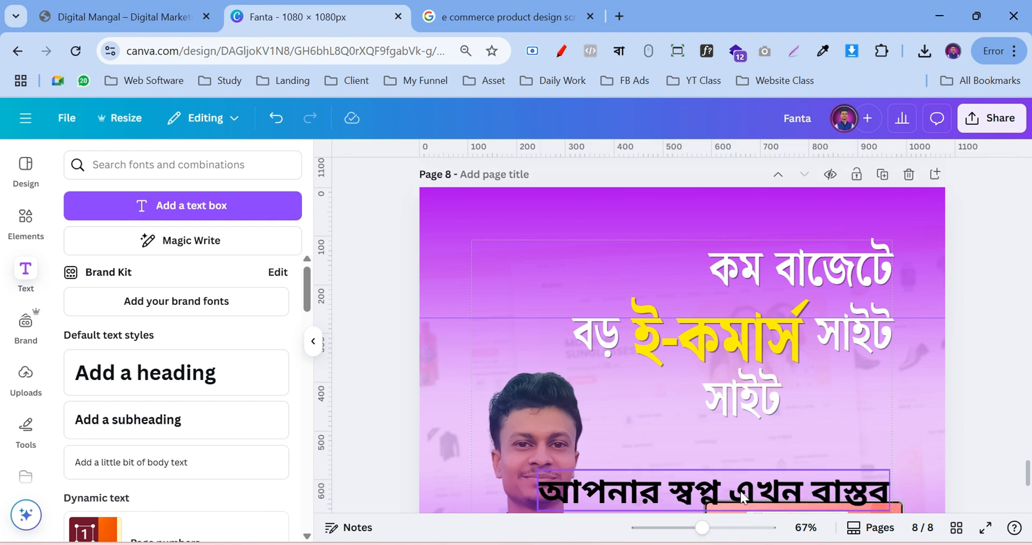
click(740, 491)
click(748, 439)
click(746, 401)
double_click(746, 400)
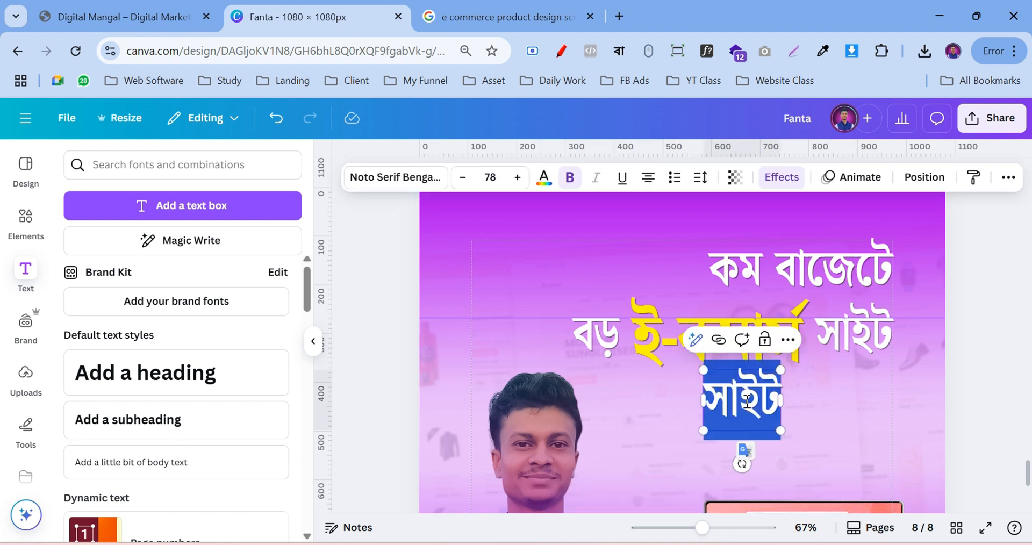
key(ctrl+v)
Shrink the white tagline to about 51.6 and position it just under the headline
click(991, 385)
click(873, 402)
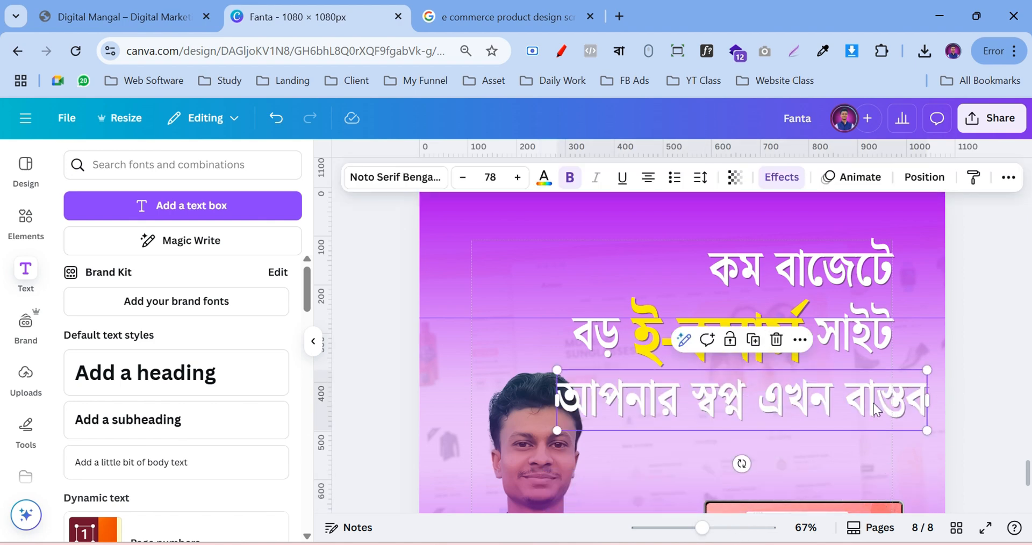
drag(559, 436, 682, 409)
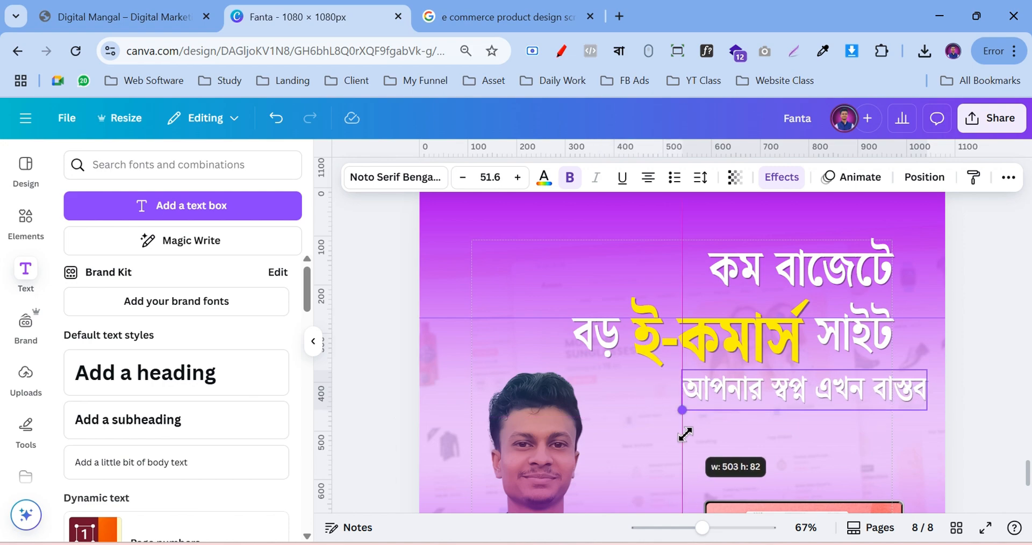
drag(829, 395, 799, 395)
scroll(799, 396, up, 6)
scroll(798, 395, down, 1)
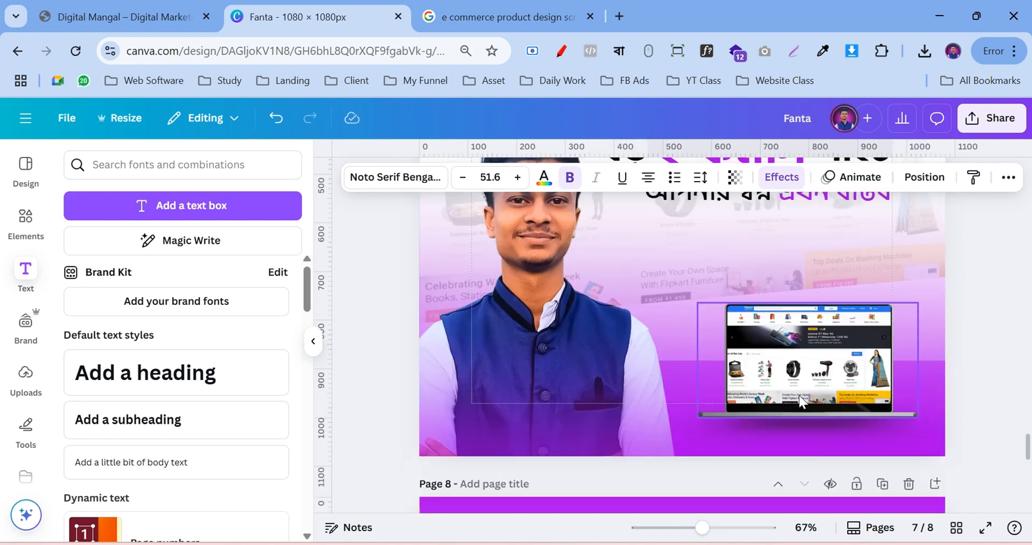
scroll(798, 398, down, 8)
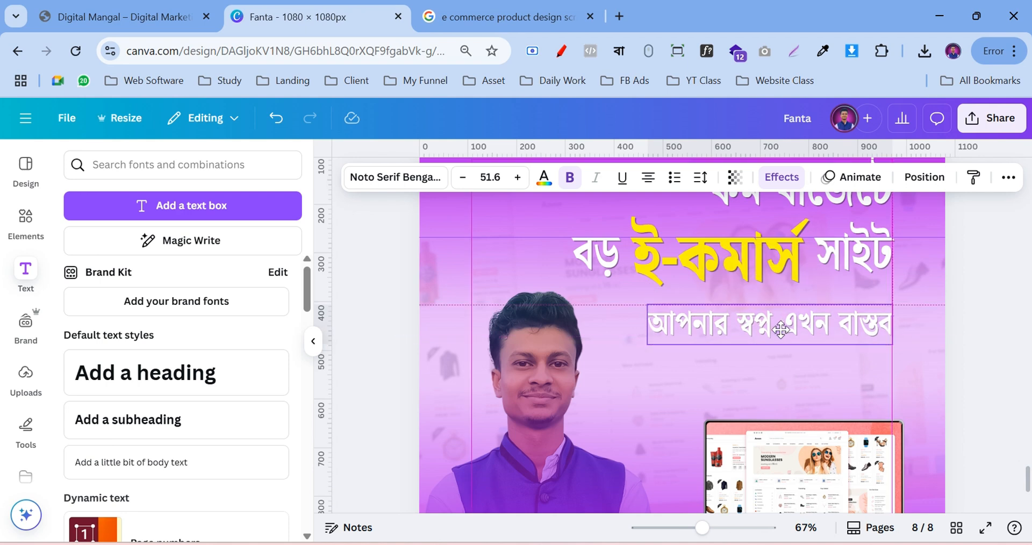
drag(780, 329, 780, 321)
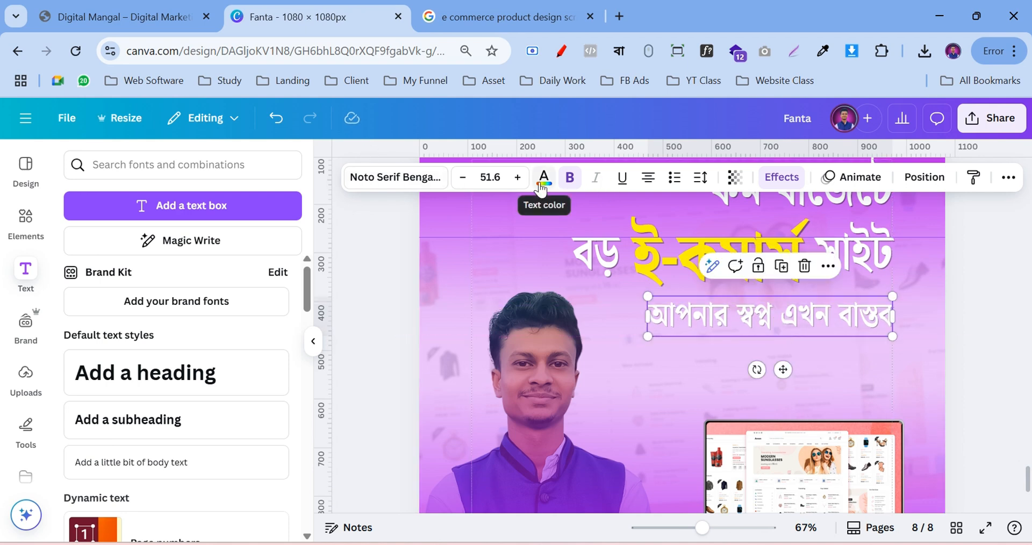
click(970, 310)
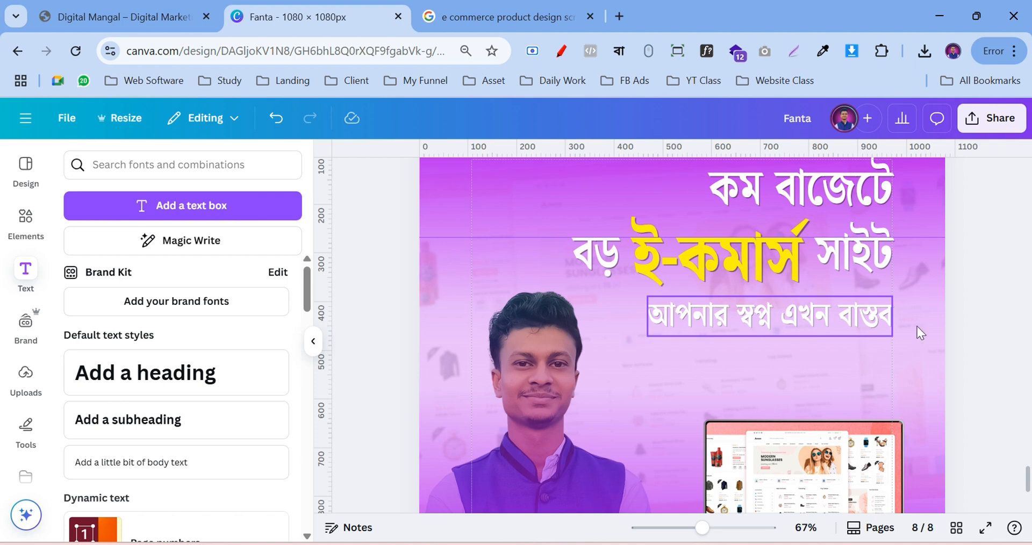
scroll(981, 300, up, 2)
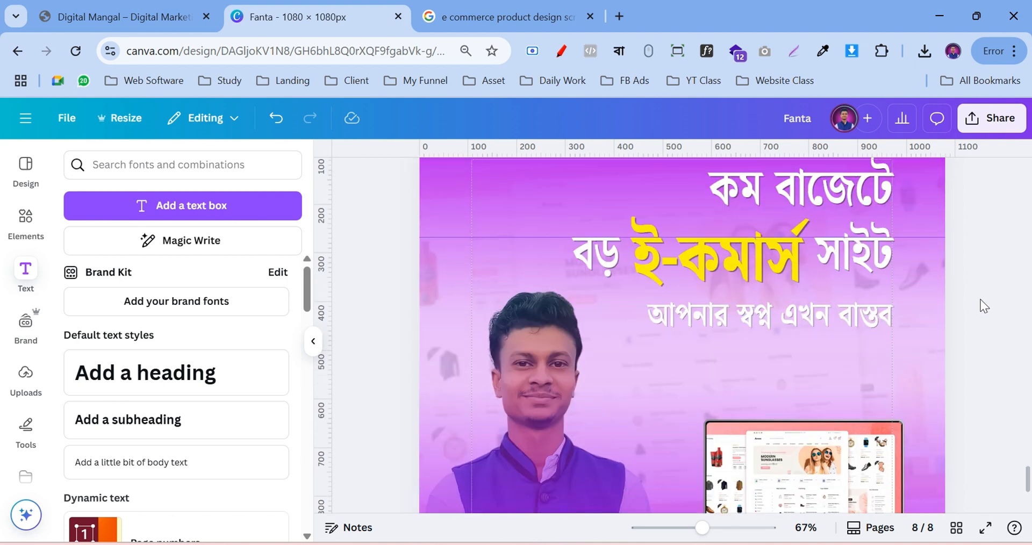
scroll(983, 305, up, 2)
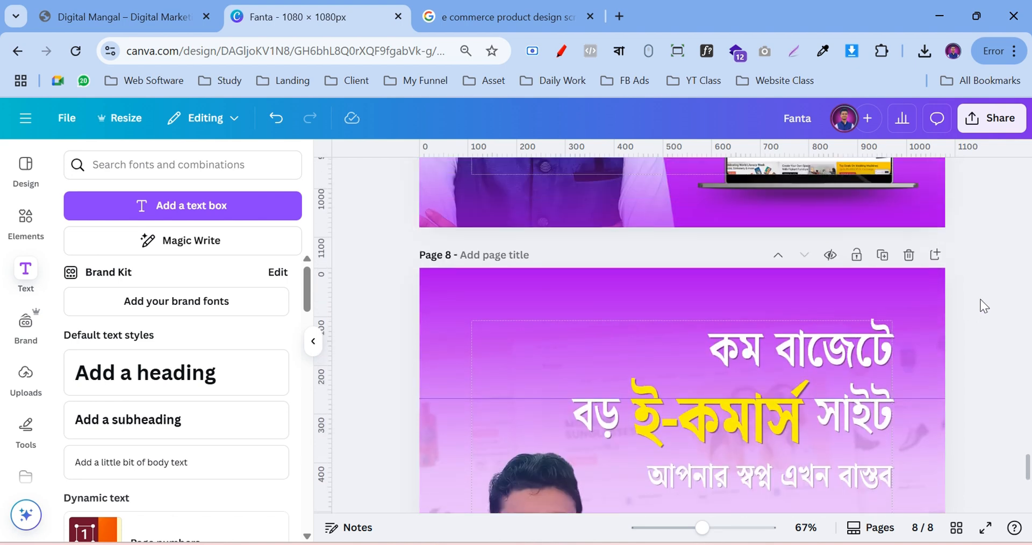
Zoom out to view all of page 8 and trial-move the laptop, then undo the move
click(678, 528)
scroll(920, 381, down, 2)
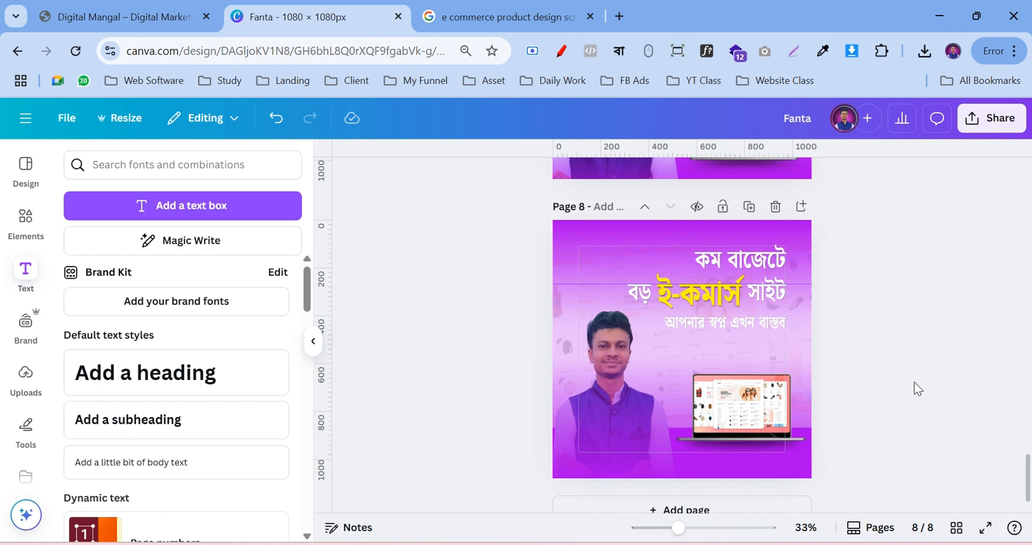
click(734, 443)
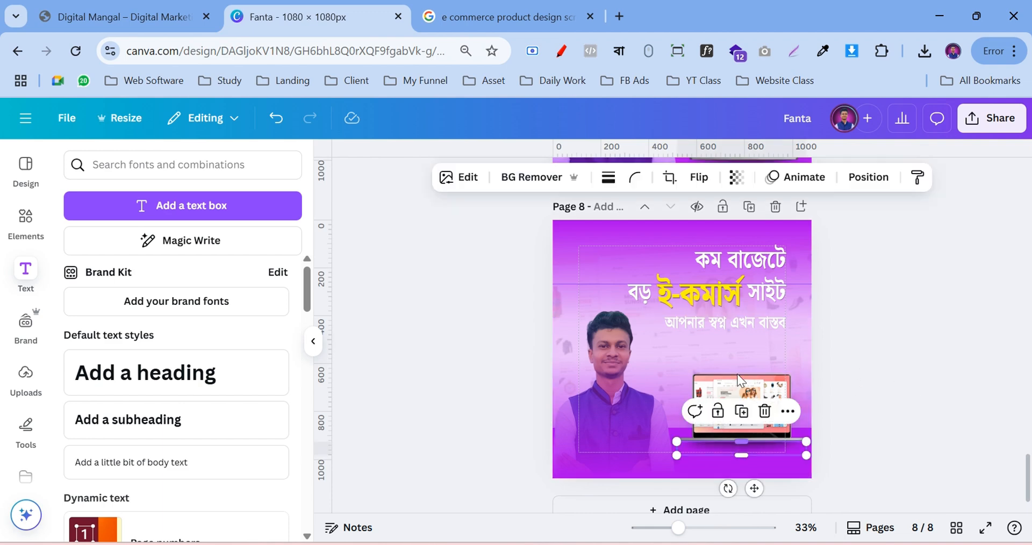
drag(739, 385, 743, 375)
key(ctrl+z)
click(903, 391)
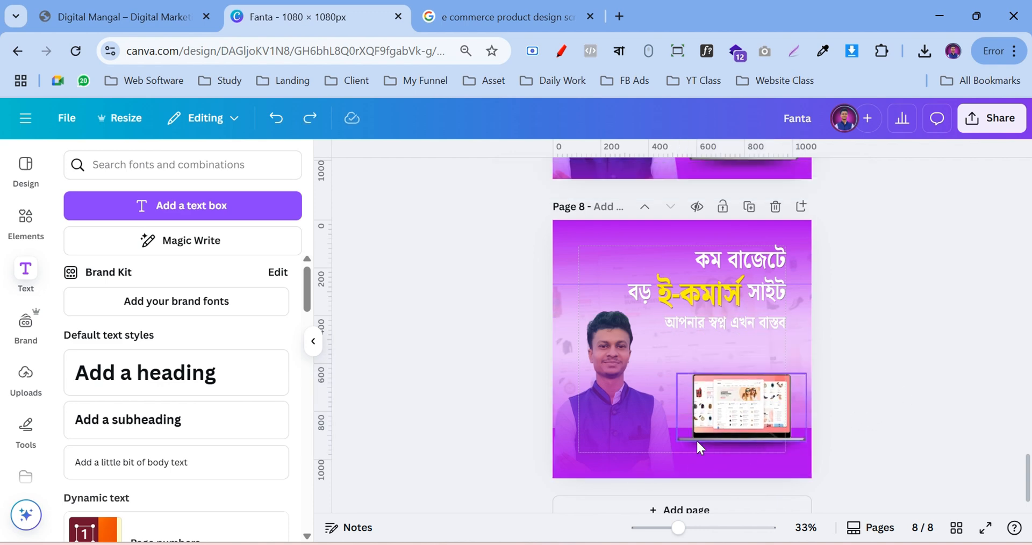
Select the laptop with its shadow, move them up under the tagline and shrink slightly
click(726, 445)
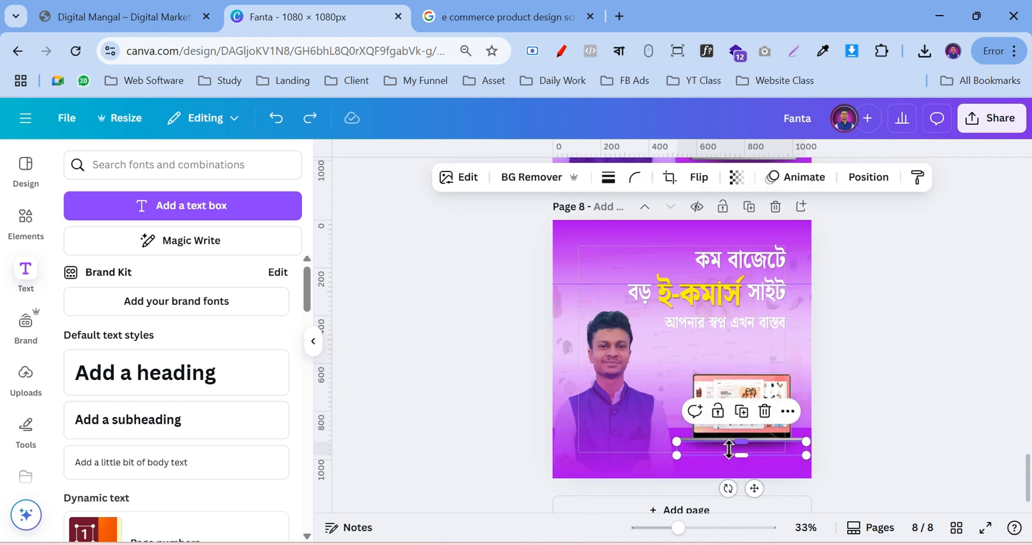
shift+click(725, 397)
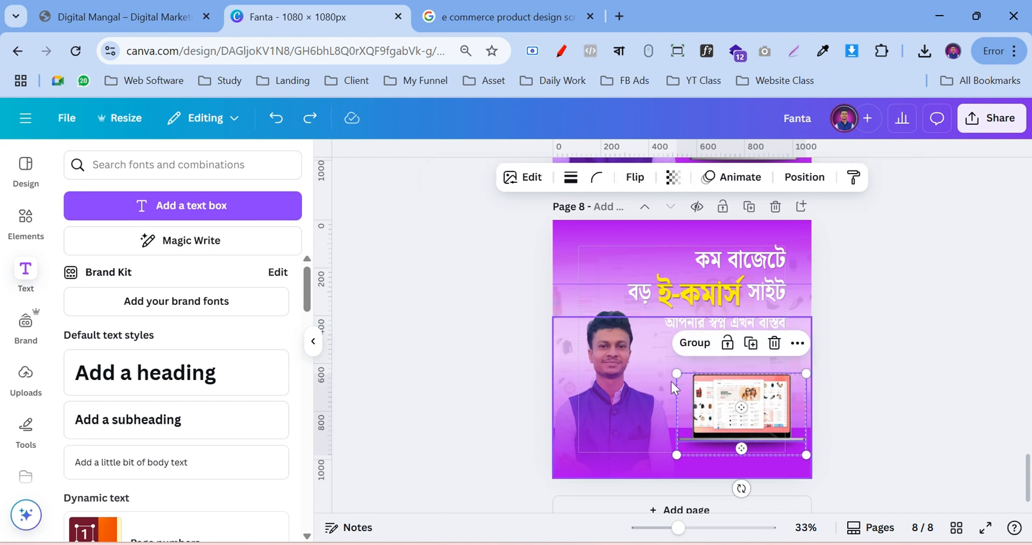
drag(675, 373, 665, 366)
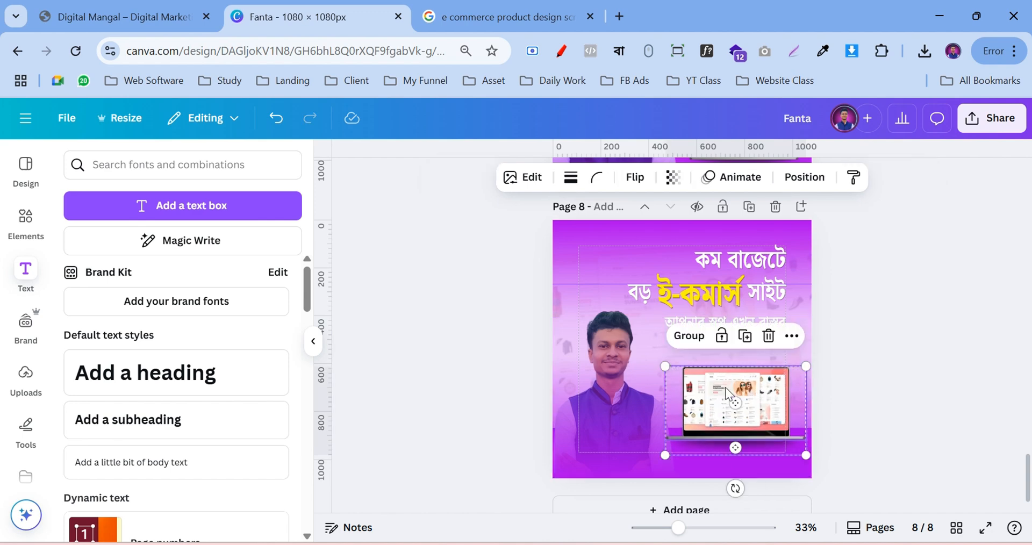
drag(771, 404, 764, 379)
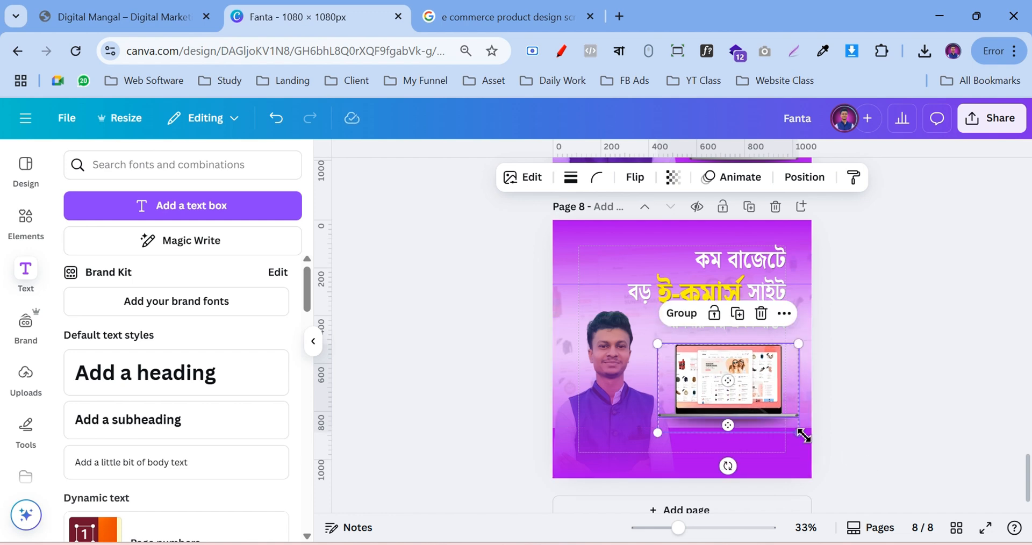
drag(800, 432, 789, 423)
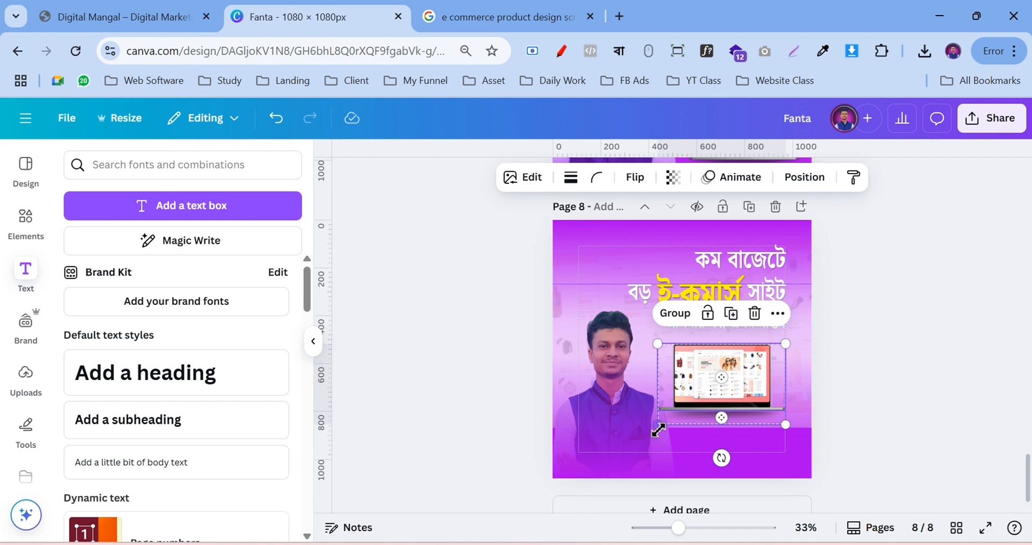
drag(658, 424, 668, 424)
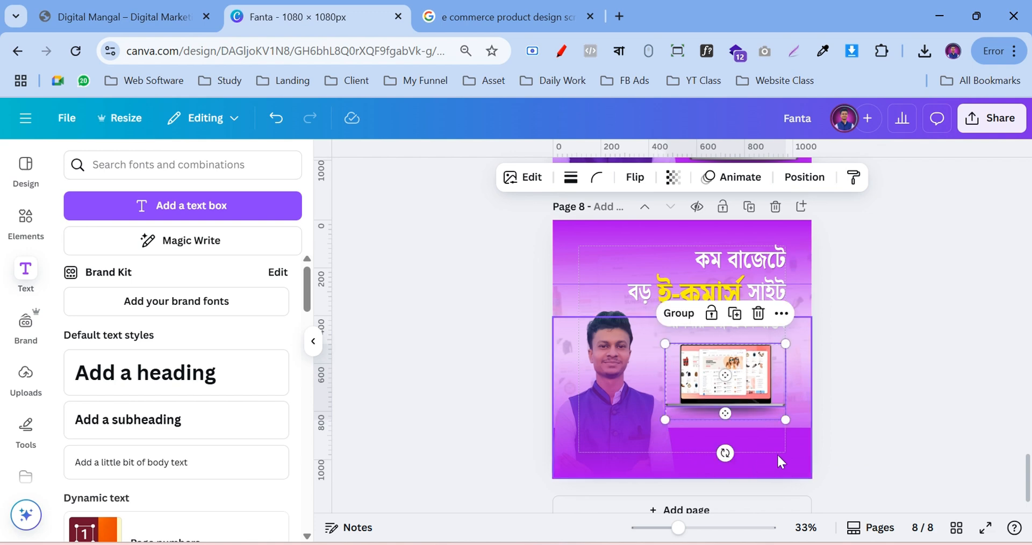
click(867, 421)
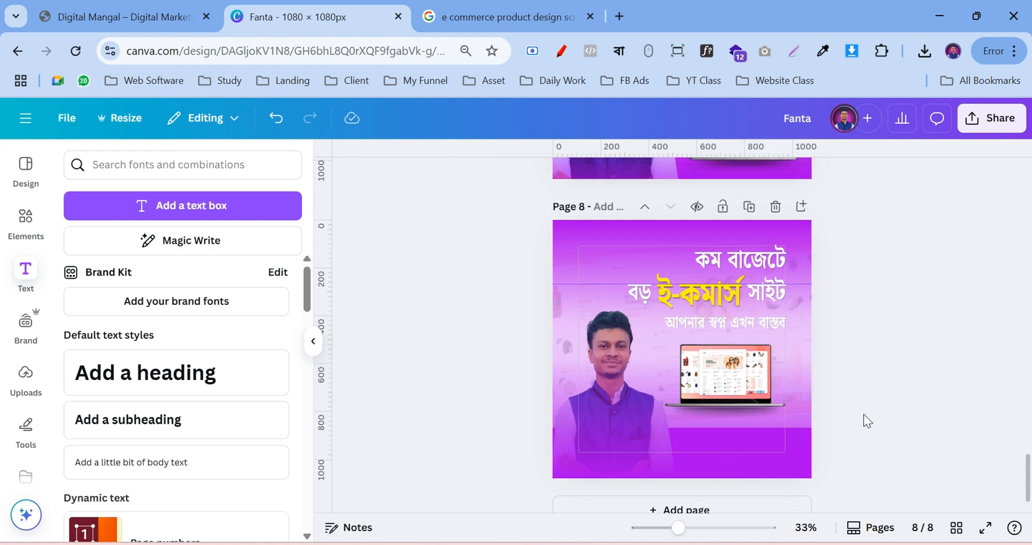
Open page 8's layer list and make the solid purple rectangle taller
click(780, 468)
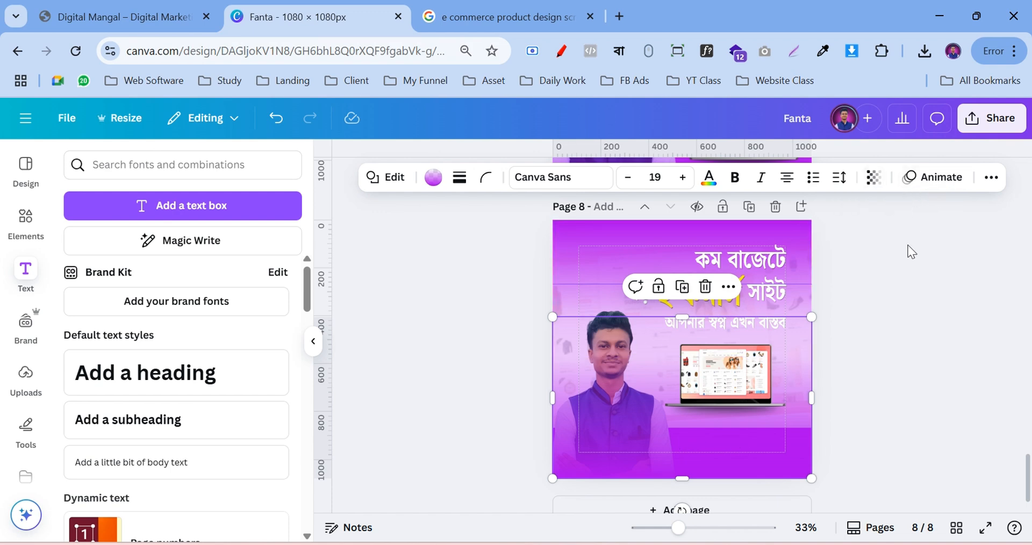
click(991, 178)
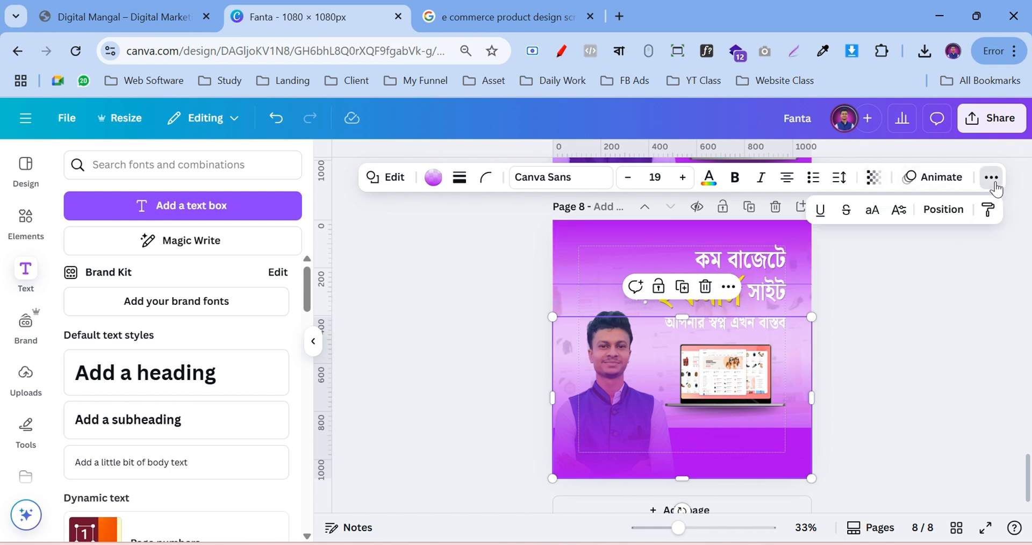
click(955, 217)
scroll(161, 343, down, 5)
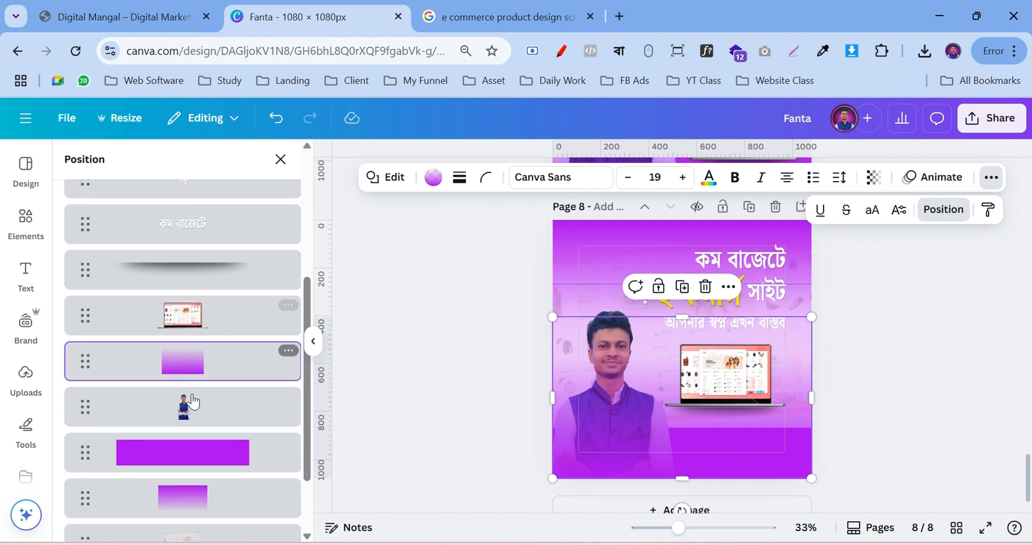
click(177, 454)
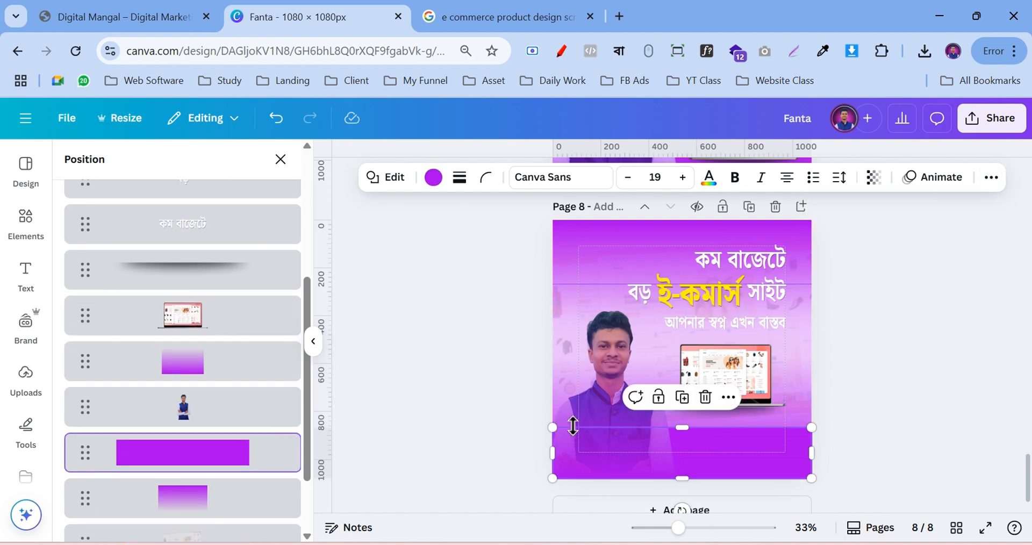
drag(687, 429, 689, 413)
click(959, 393)
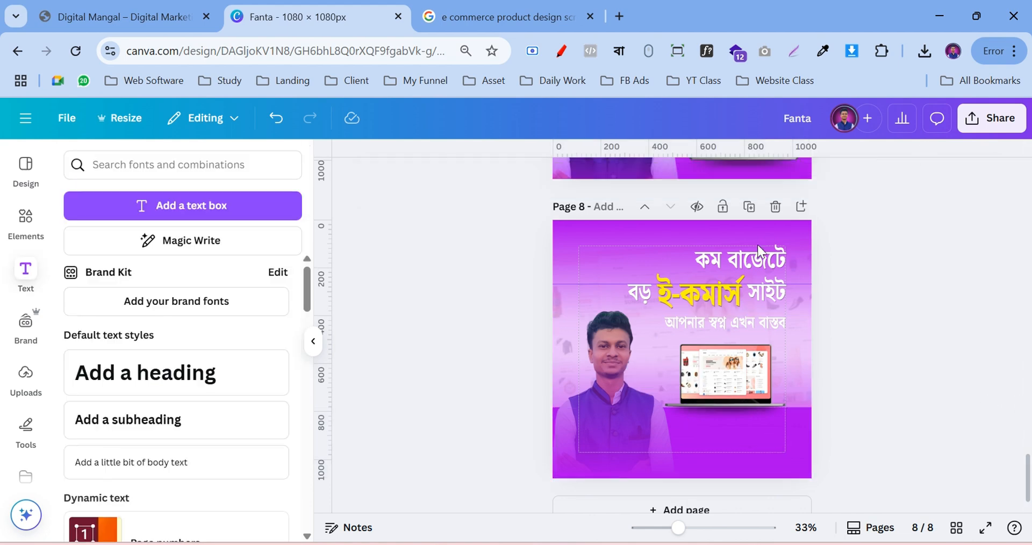
Adjust the purple rectangle's height and stretch the gradient overlay much taller
click(739, 375)
click(855, 177)
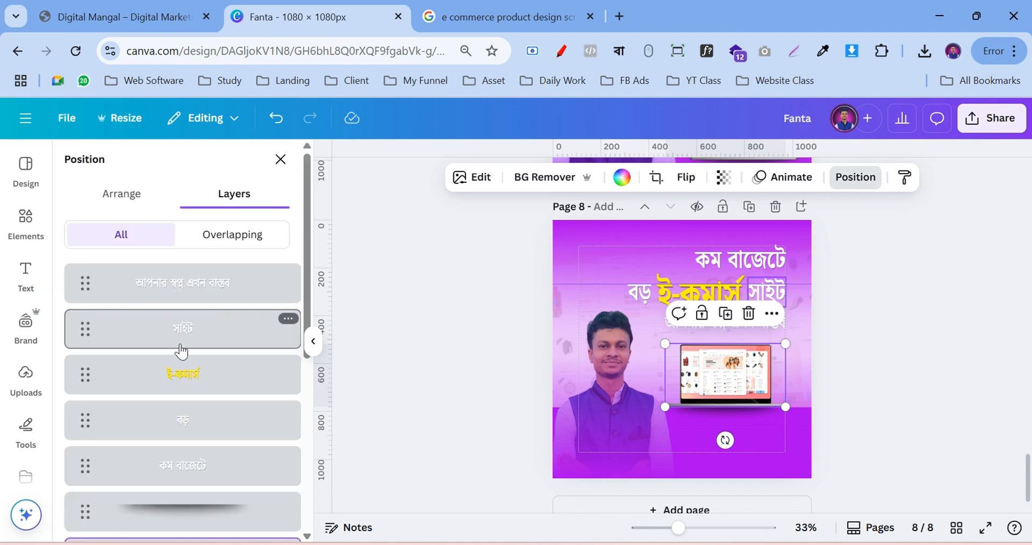
scroll(179, 366, down, 5)
click(191, 457)
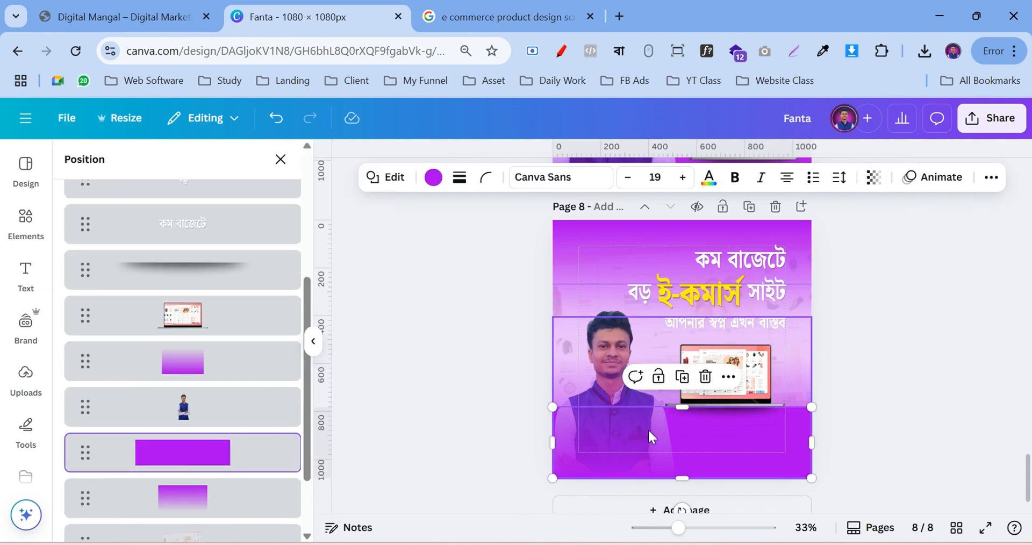
drag(682, 407, 684, 407)
click(231, 375)
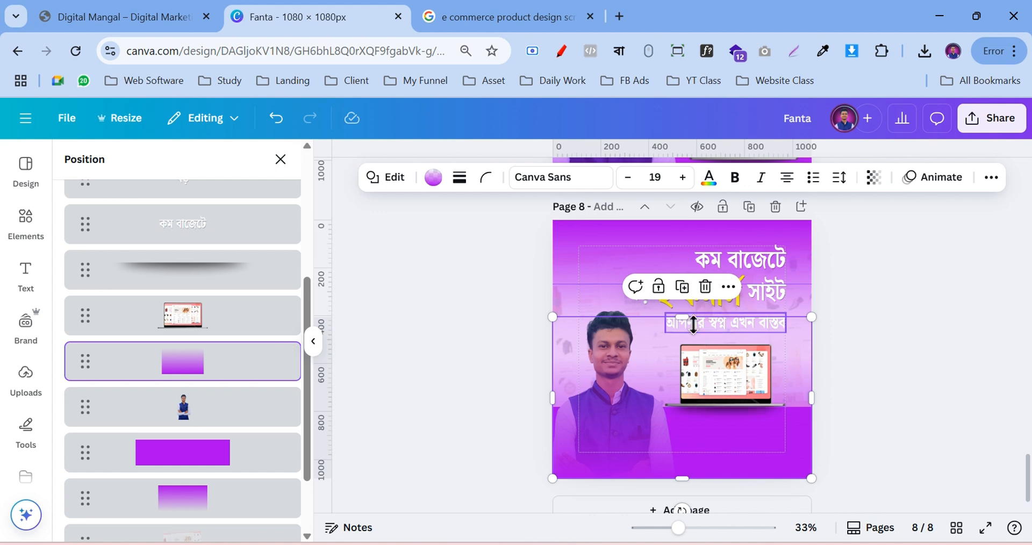
drag(681, 320, 679, 252)
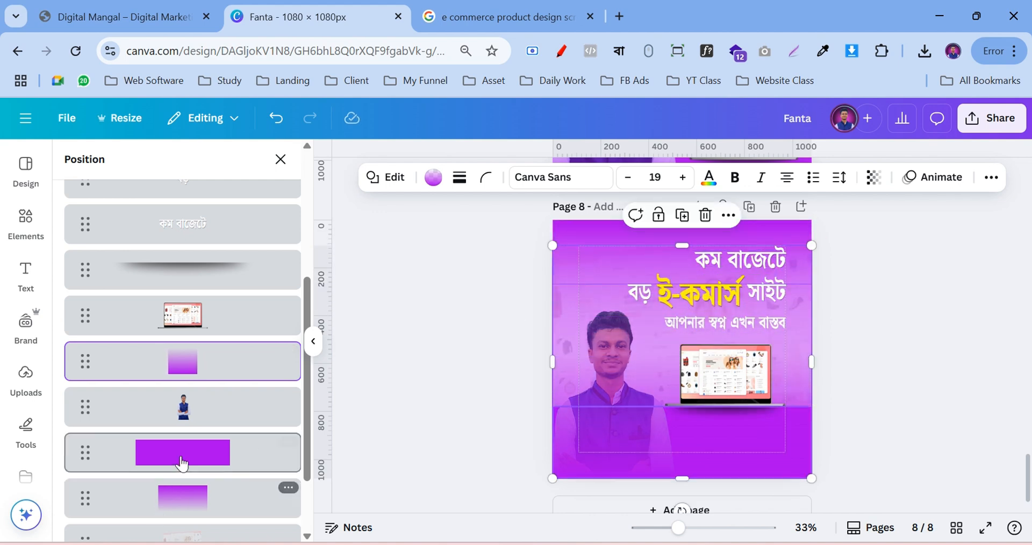
Extend the lower gradient to the page bottom and fine-tune the tall gradient and purple rectangle
scroll(180, 457, down, 2)
click(184, 430)
drag(688, 363, 696, 412)
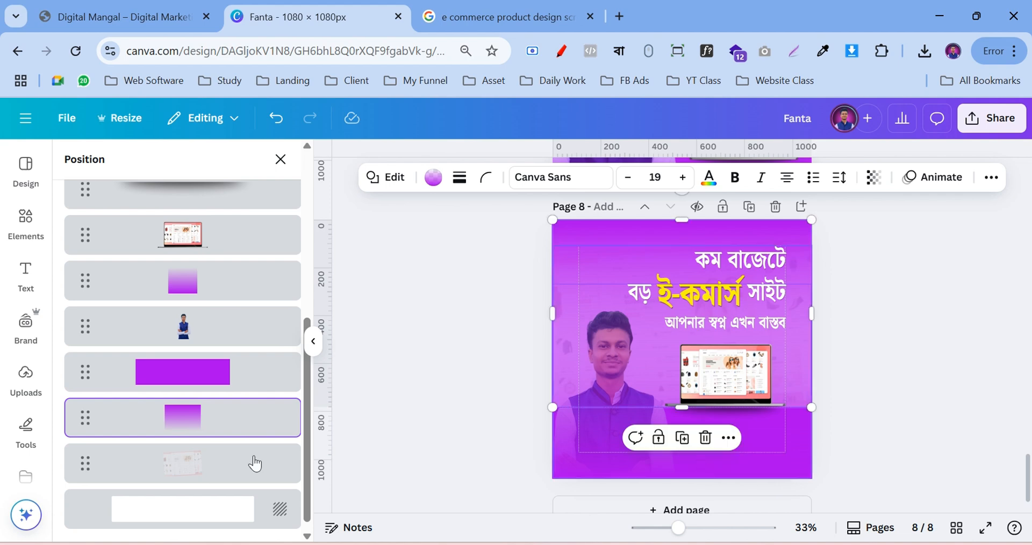
click(217, 280)
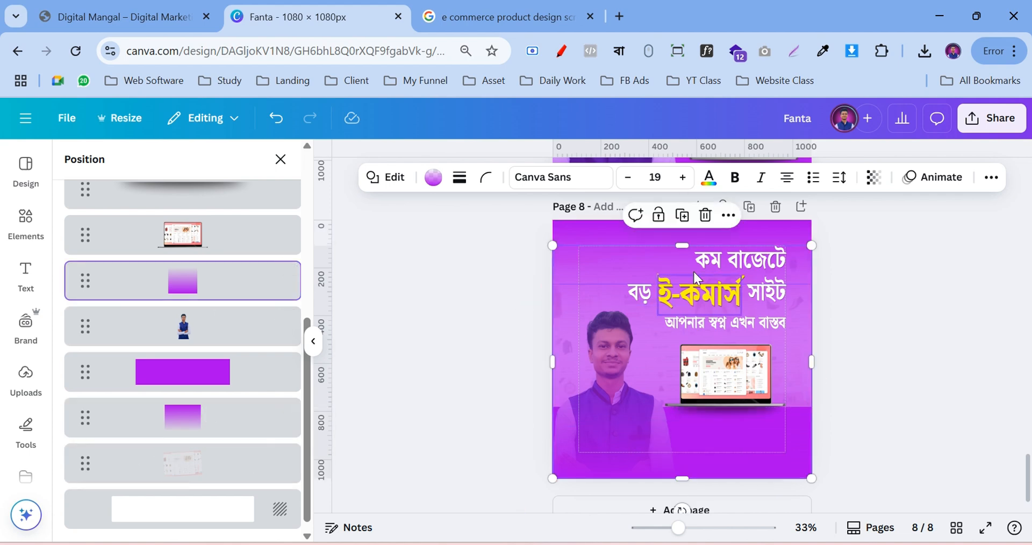
drag(683, 246, 683, 260)
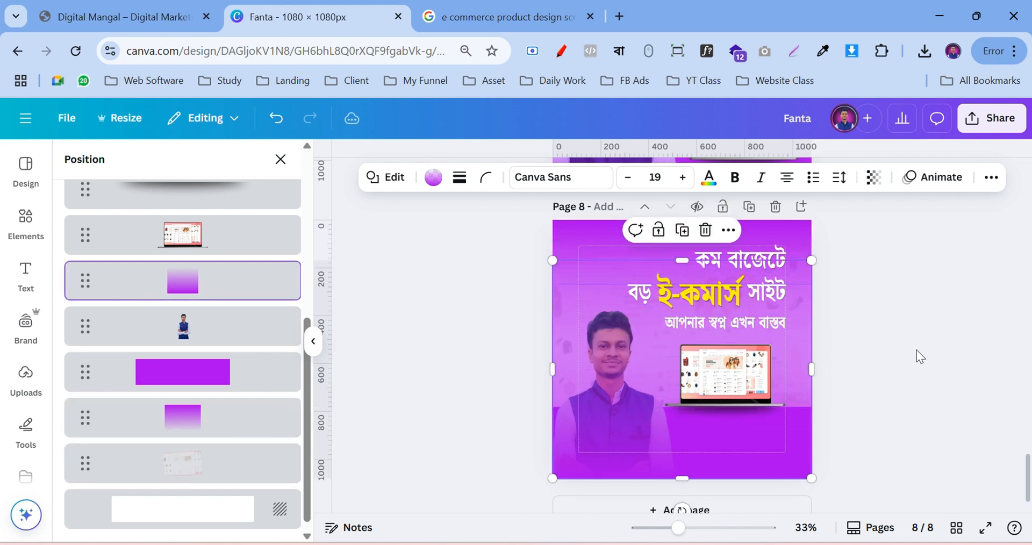
click(184, 376)
drag(681, 407, 682, 404)
Move the gradient layer above the presenter photo and lower its edges so the bottom fades
drag(182, 329, 181, 284)
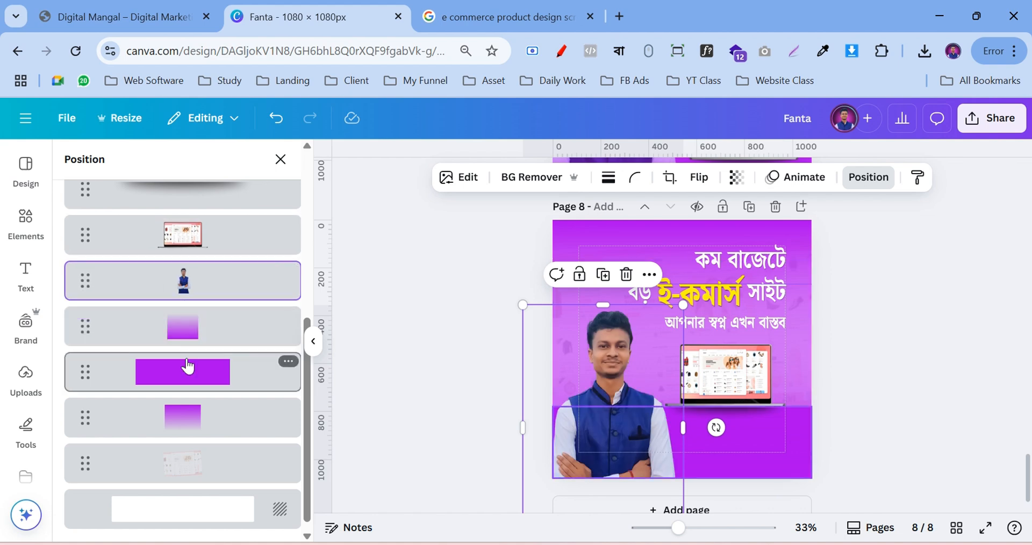
drag(191, 329, 183, 280)
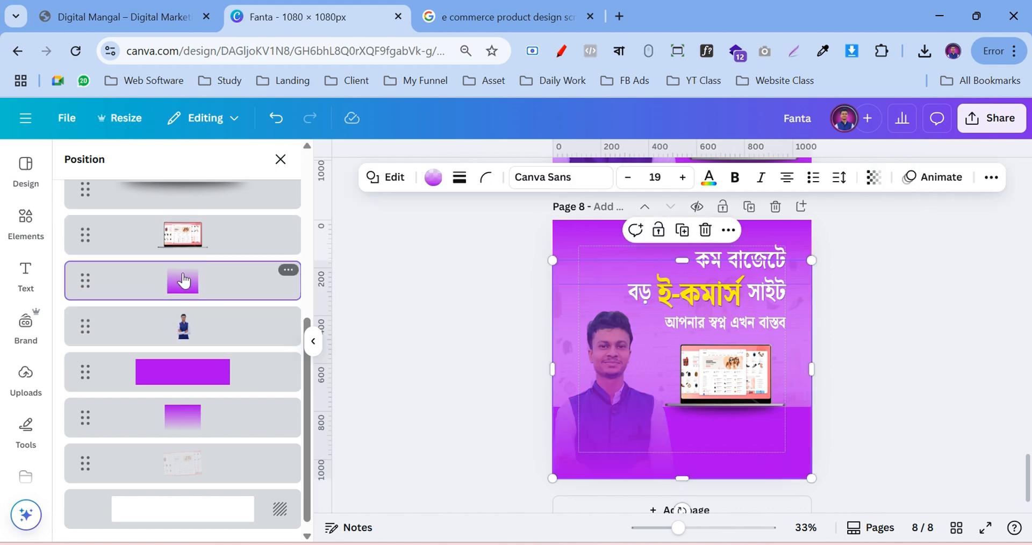
drag(692, 270, 699, 370)
click(617, 396)
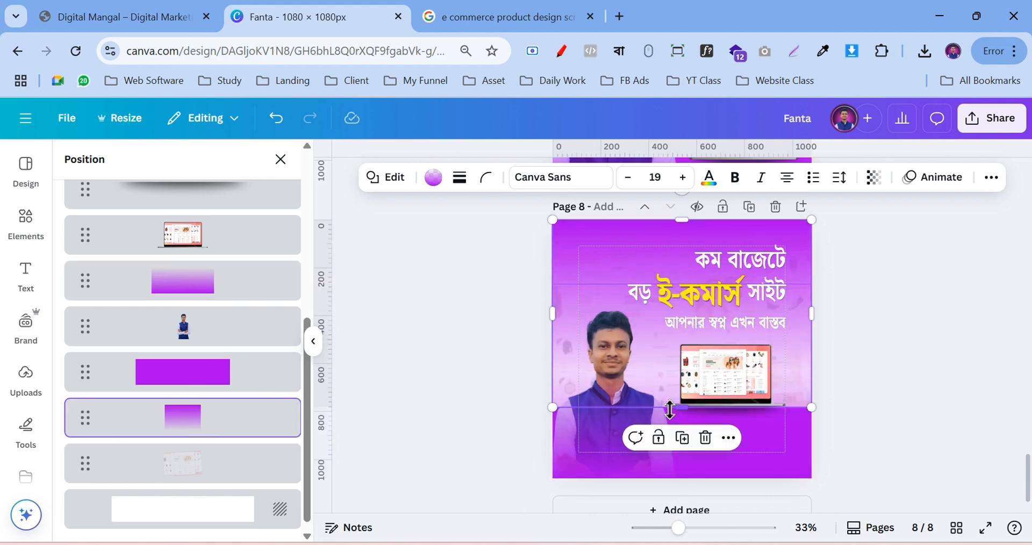
drag(682, 413, 683, 478)
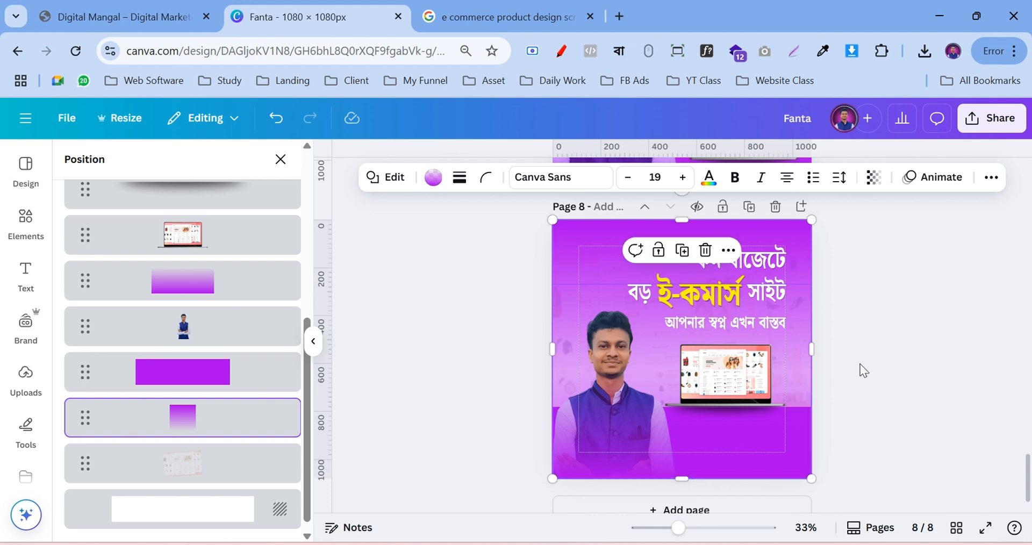
Give the tagline 'আপনার স্বপ্ন এখন বাস্তব' a shadow with offset 7, blur 64, direction -19
click(891, 349)
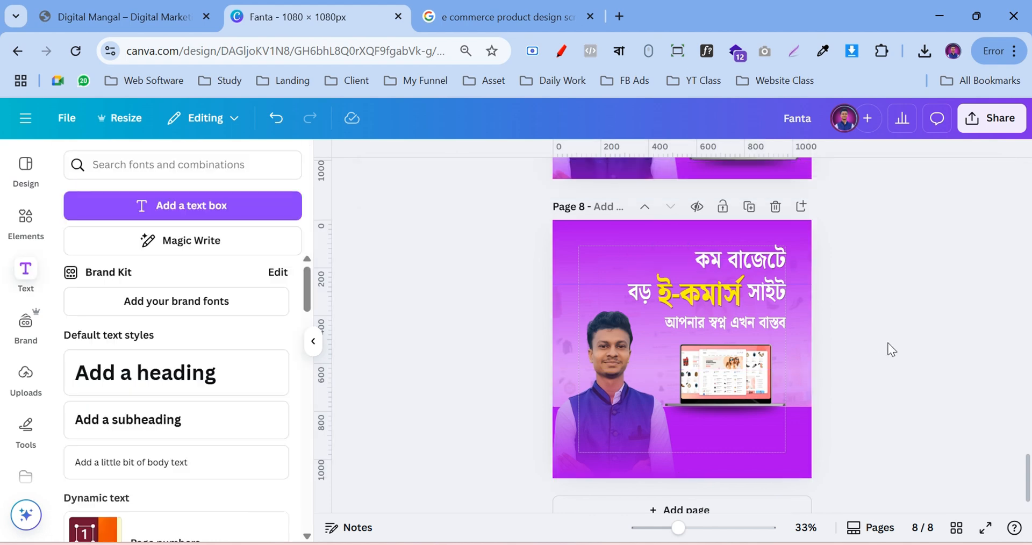
click(694, 528)
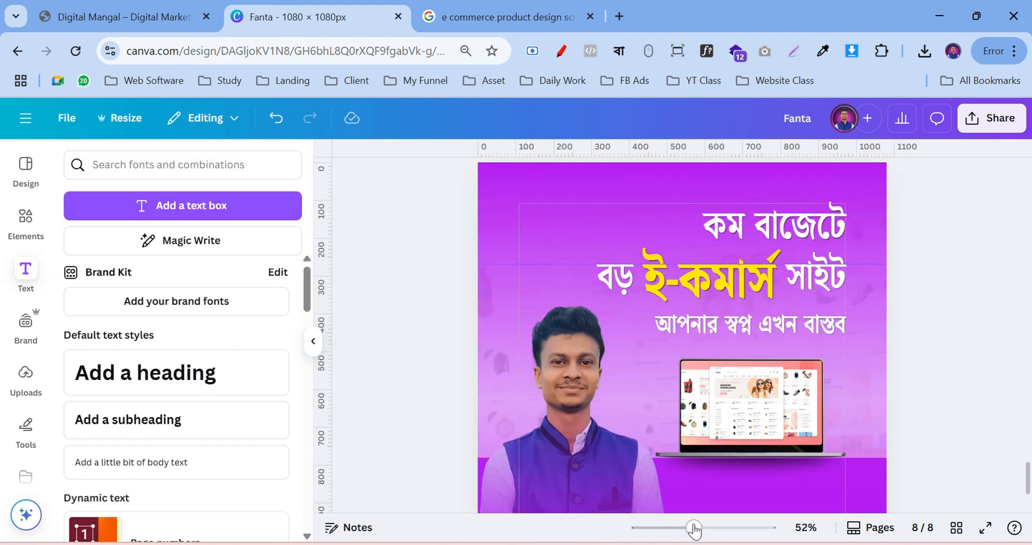
click(693, 329)
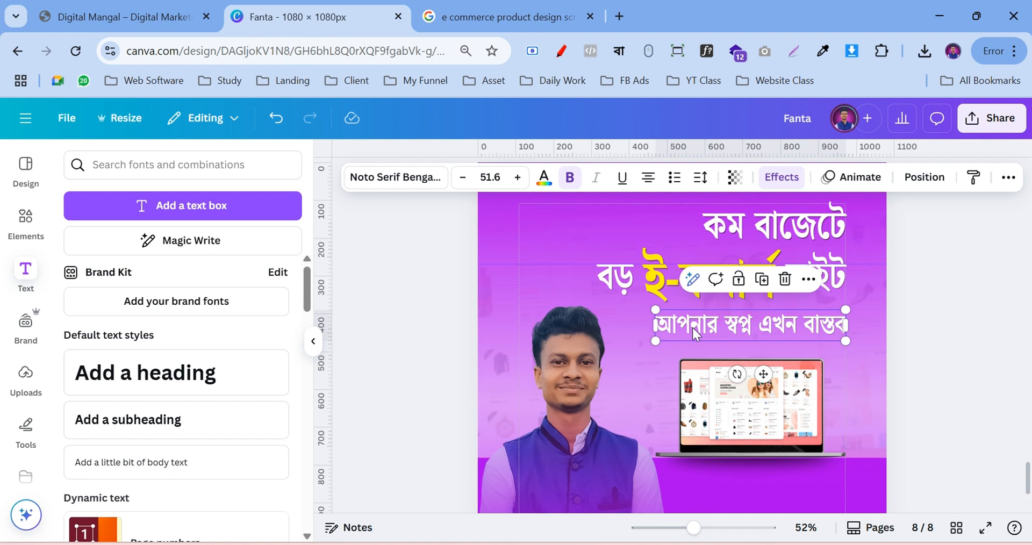
click(996, 318)
click(715, 333)
click(782, 177)
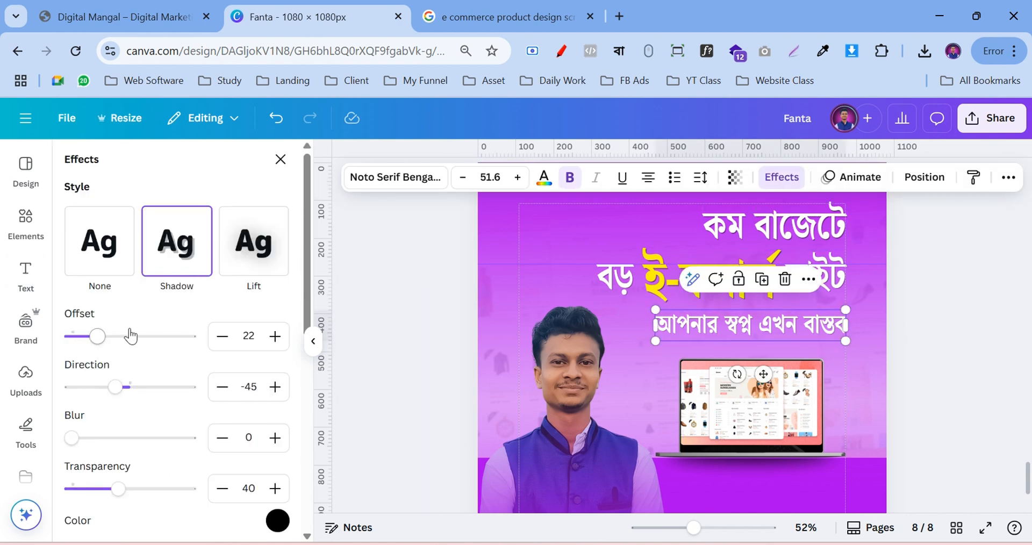
mouse_move(97, 341)
mouse_down()
mouse_move(120, 344)
mouse_move(80, 347)
mouse_up()
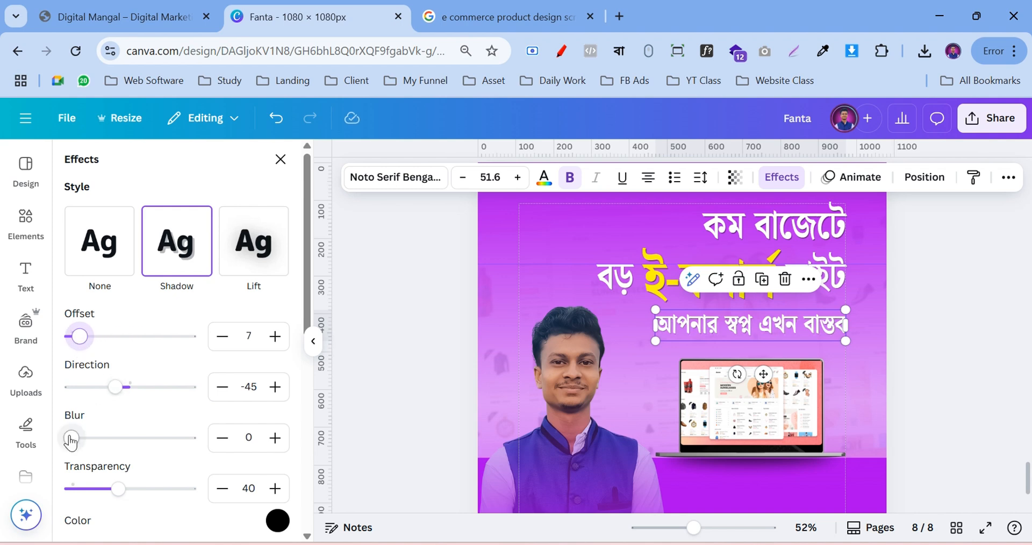
drag(71, 437, 145, 438)
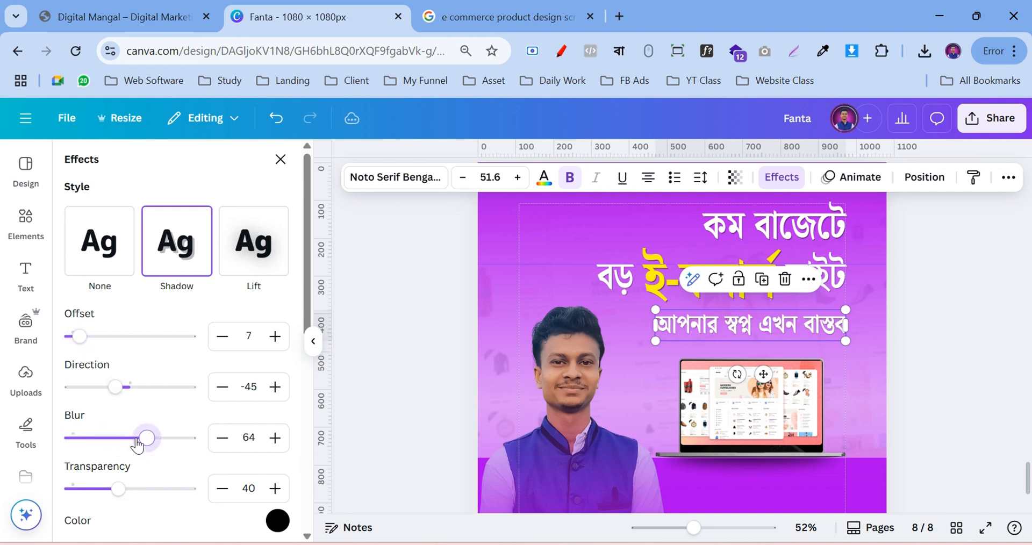
drag(115, 387, 124, 388)
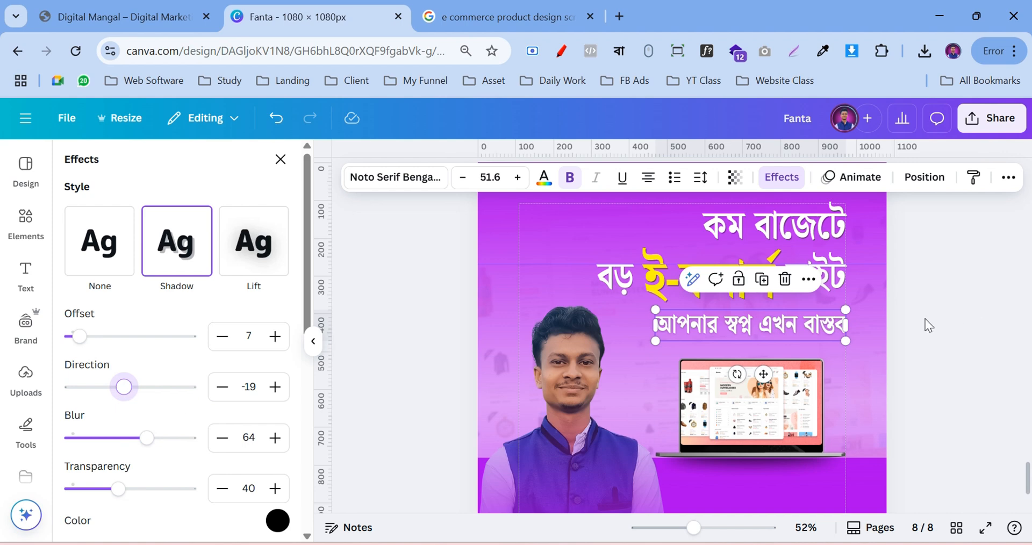
click(939, 318)
click(714, 327)
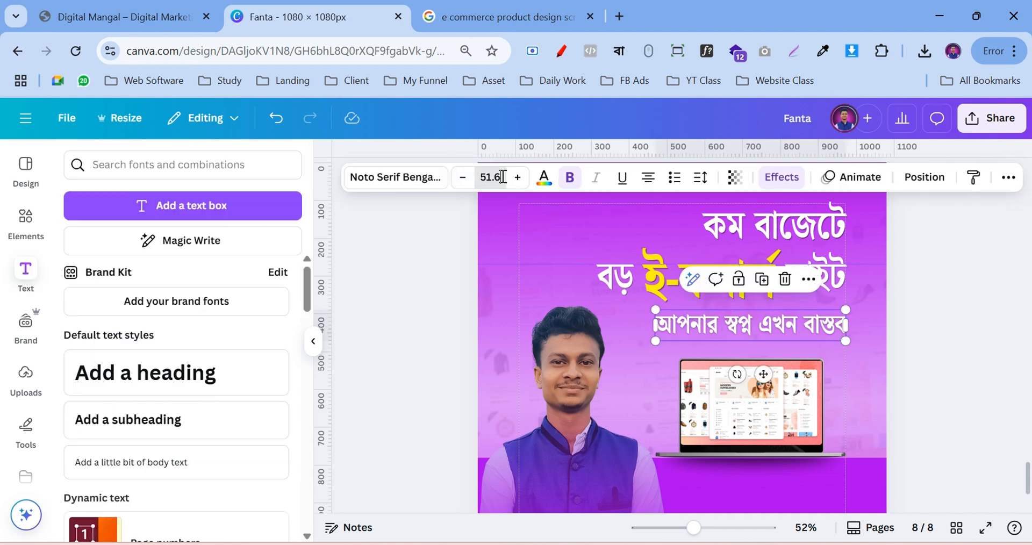
Set the Bengali subtitle to font size 48 and nudge it slightly up under the headline
click(502, 177)
scroll(479, 325, down, 5)
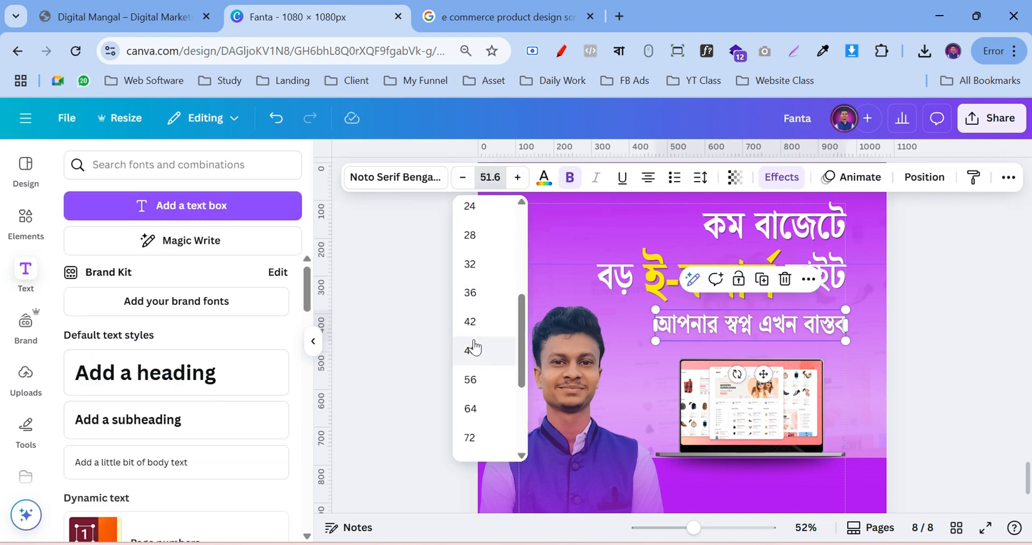
click(472, 349)
click(976, 361)
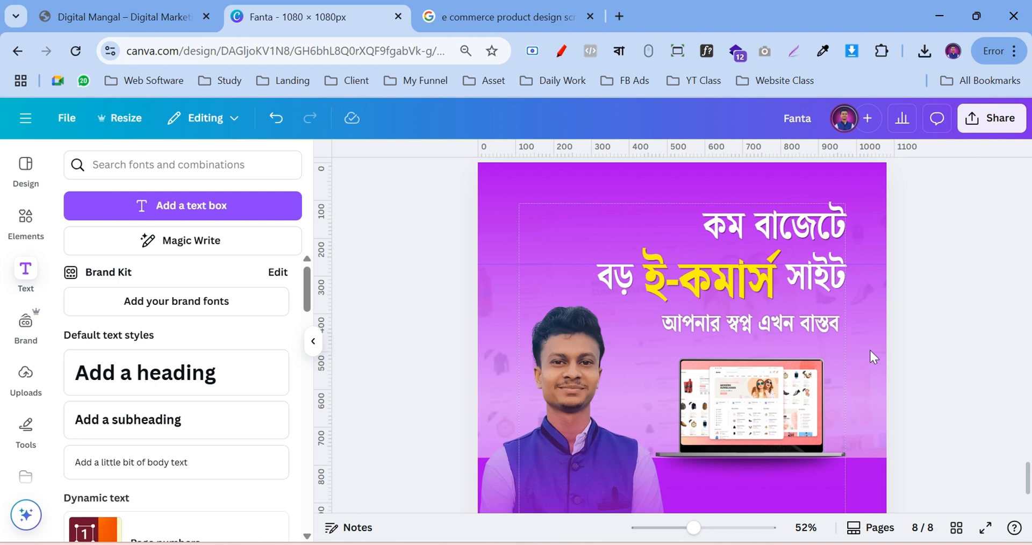
click(769, 330)
click(982, 253)
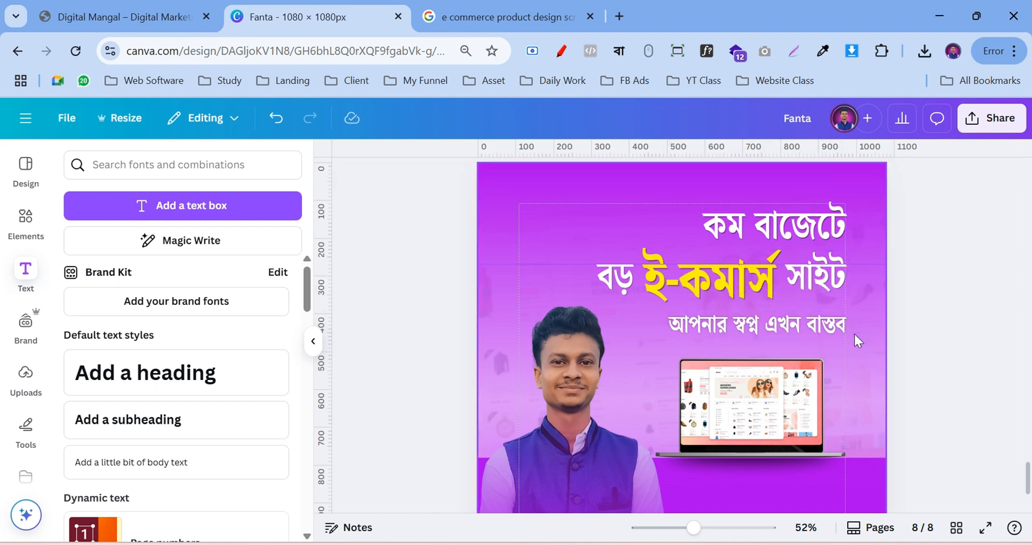
drag(792, 332, 793, 326)
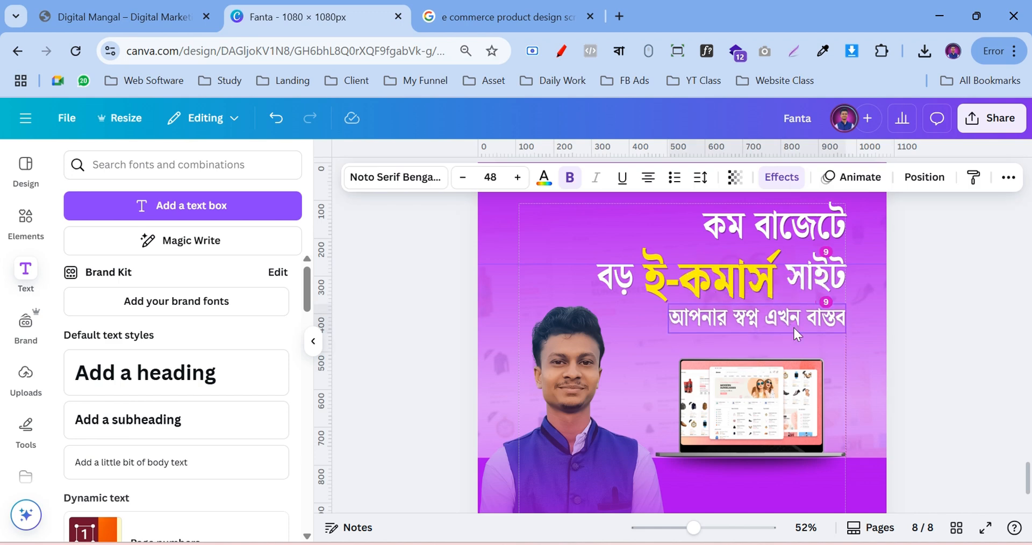
click(942, 310)
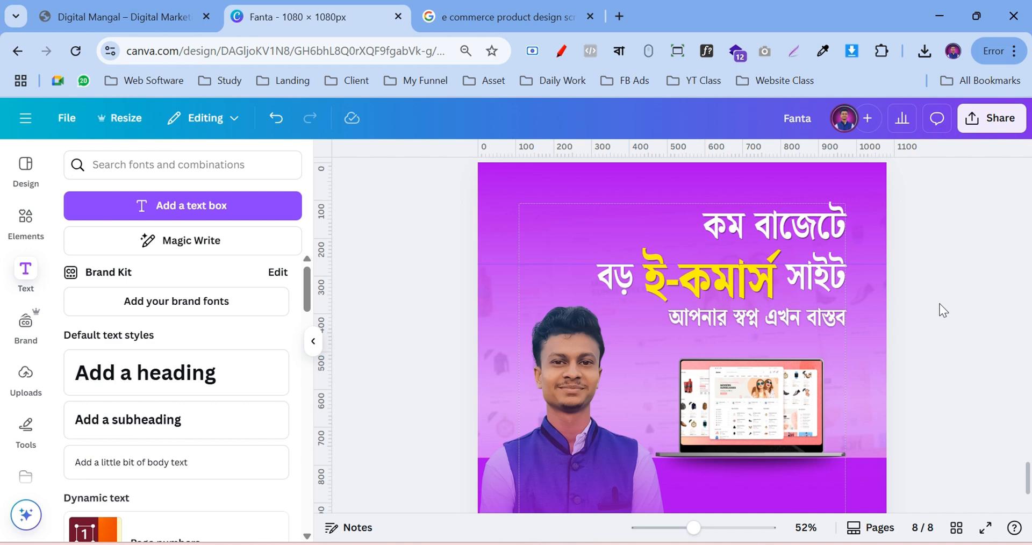
scroll(484, 401, up, 3)
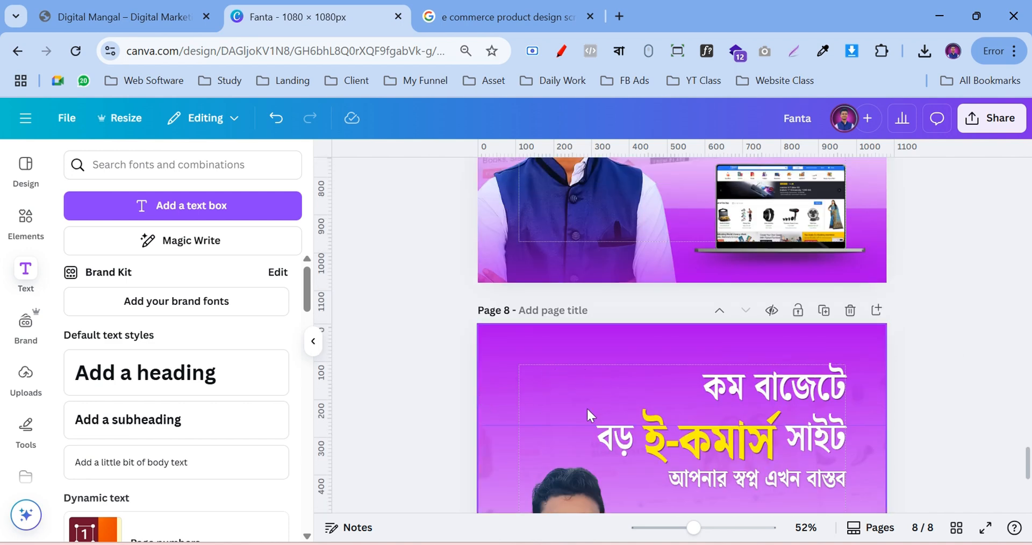
scroll(810, 366, down, 5)
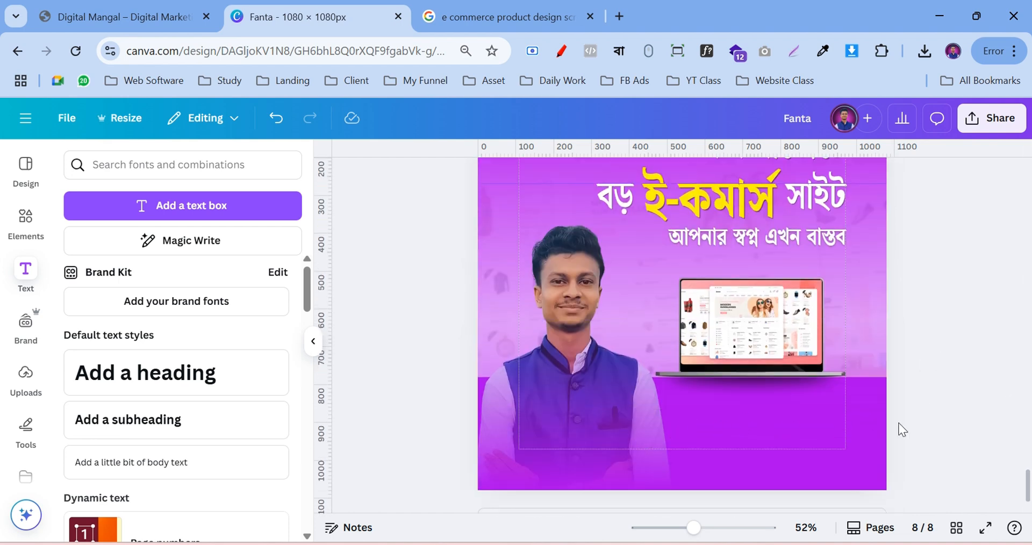
Search Elements for 'shape' and add a square to the page
click(28, 222)
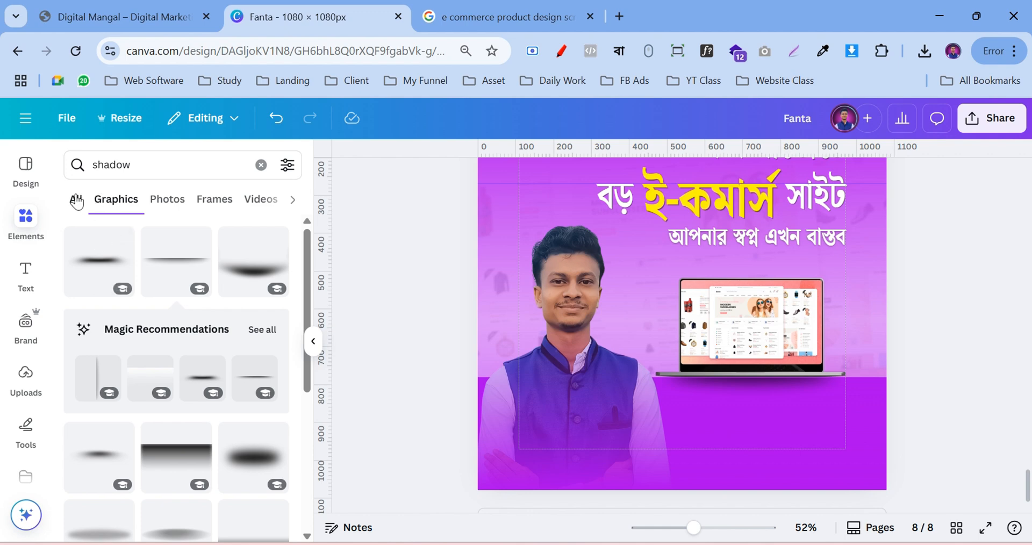
click(76, 201)
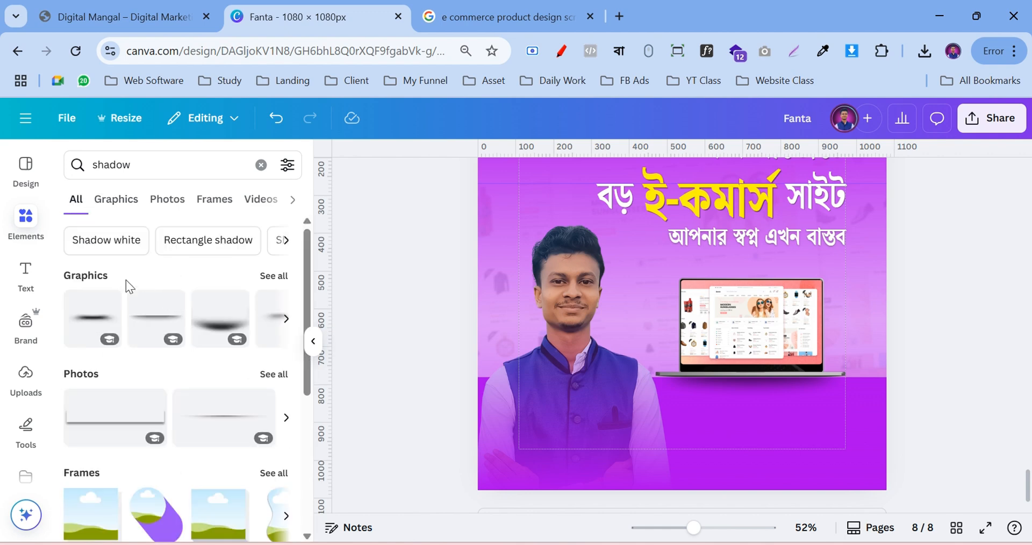
double_click(131, 171)
text(shape)
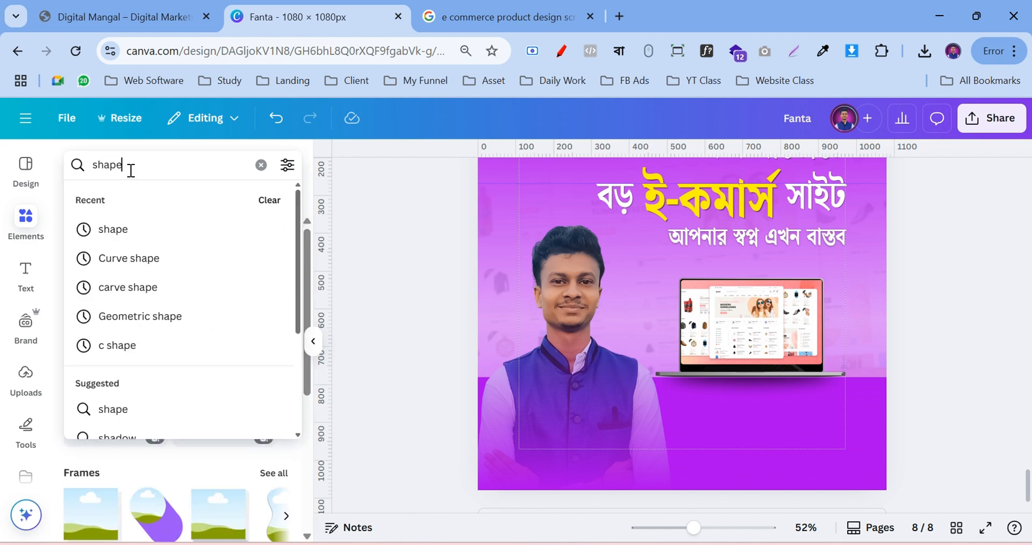
key(Return)
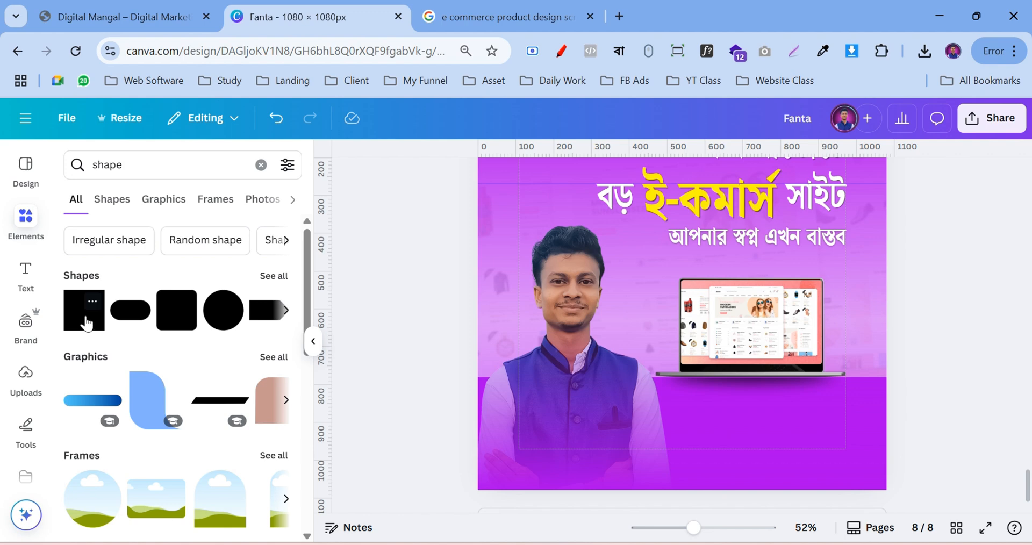
click(86, 323)
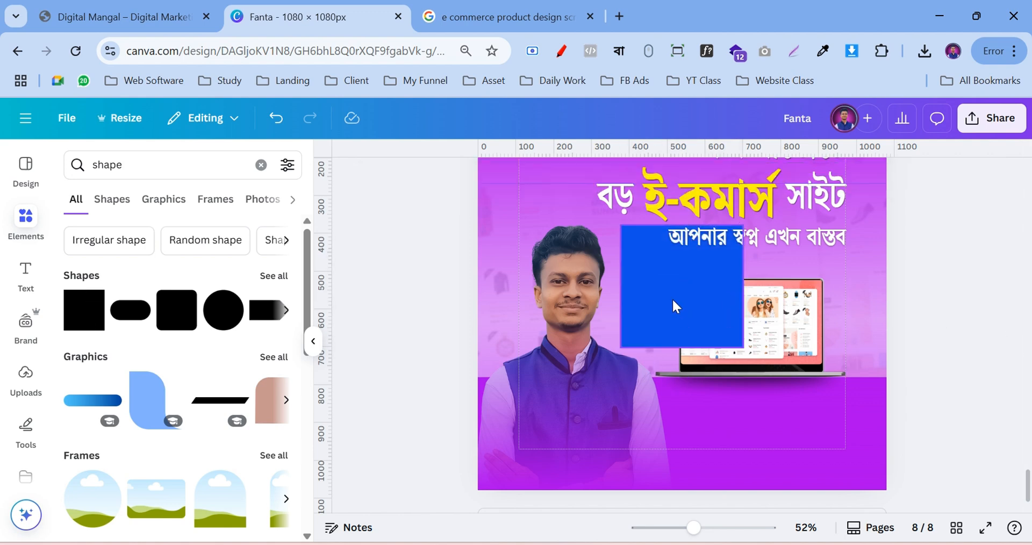
Move the square below the laptop and reshape it into a thin blue bar
drag(673, 304, 699, 433)
drag(705, 368, 840, 425)
drag(640, 429, 670, 428)
click(923, 407)
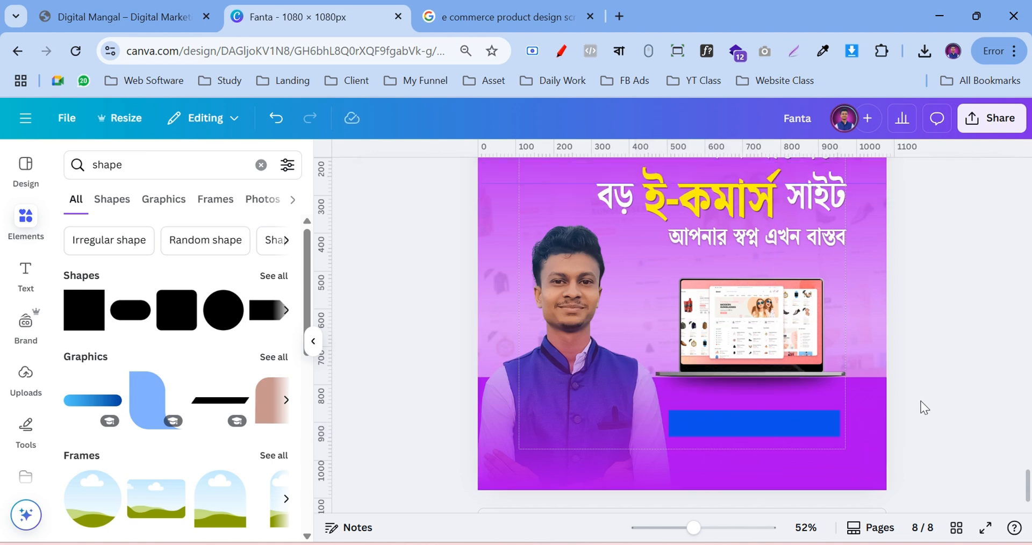
click(715, 429)
click(432, 180)
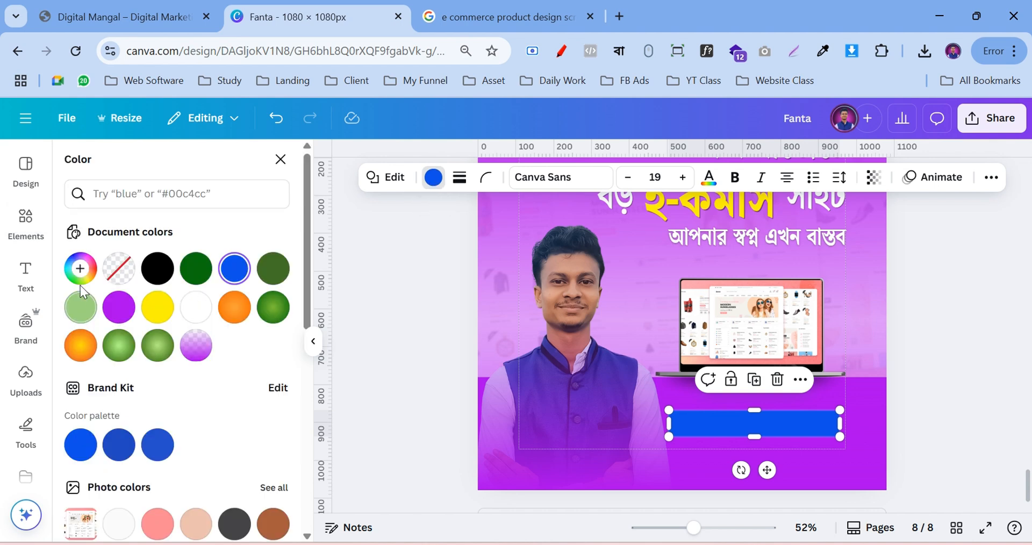
Fill the bar purple #aa01eb, add a solid white border of weight 5 and corner rounding 25
click(118, 307)
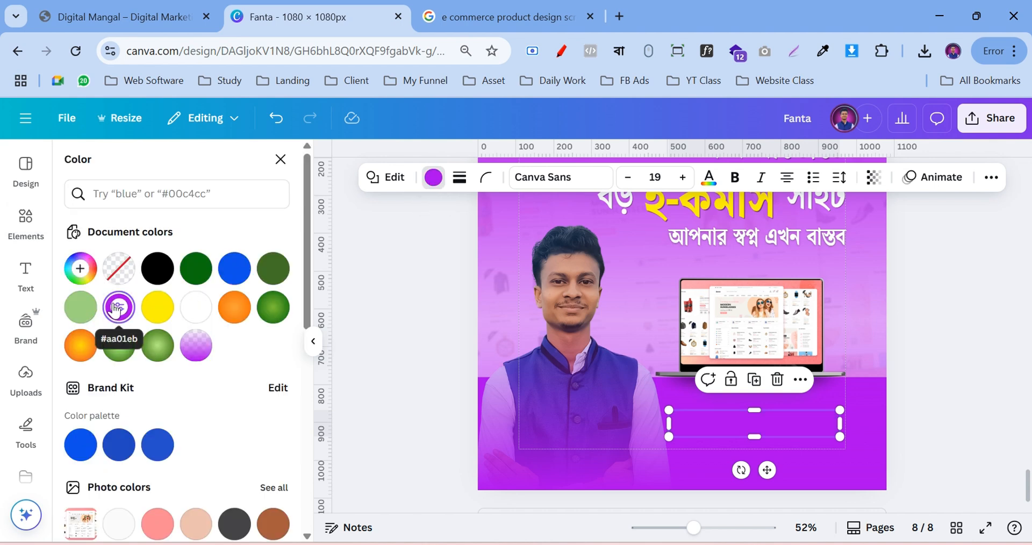
click(461, 179)
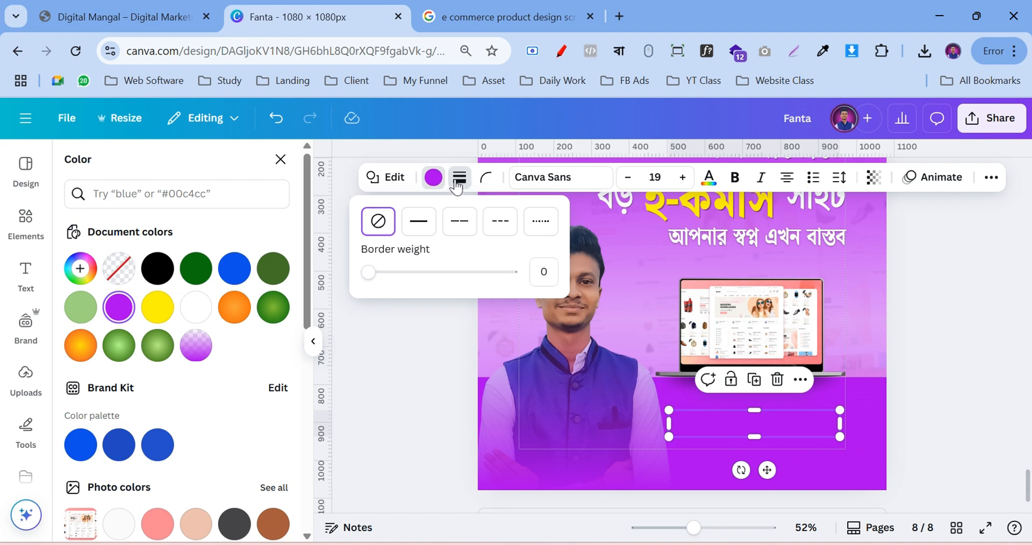
mouse_move(368, 273)
mouse_down()
mouse_move(387, 276)
mouse_move(376, 282)
mouse_up()
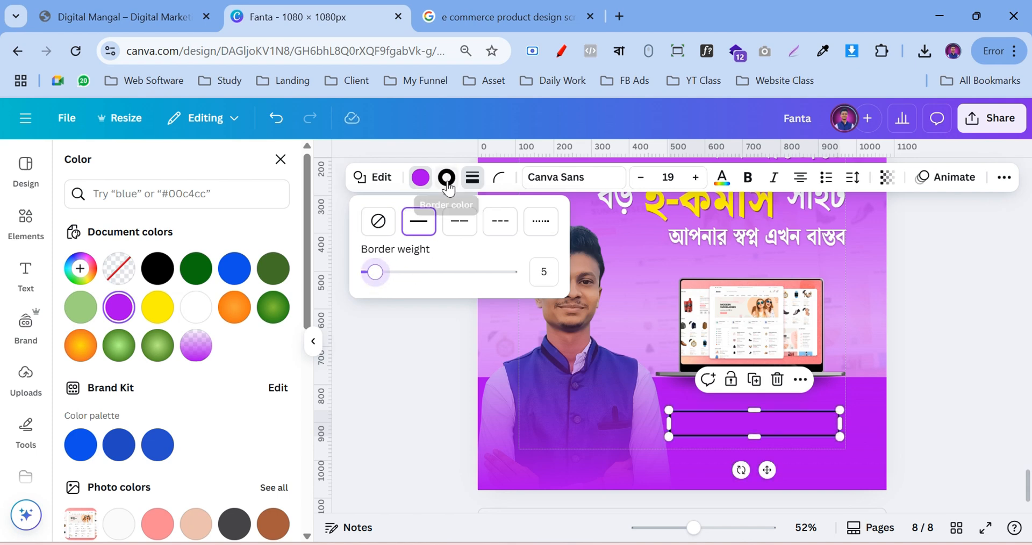
click(499, 178)
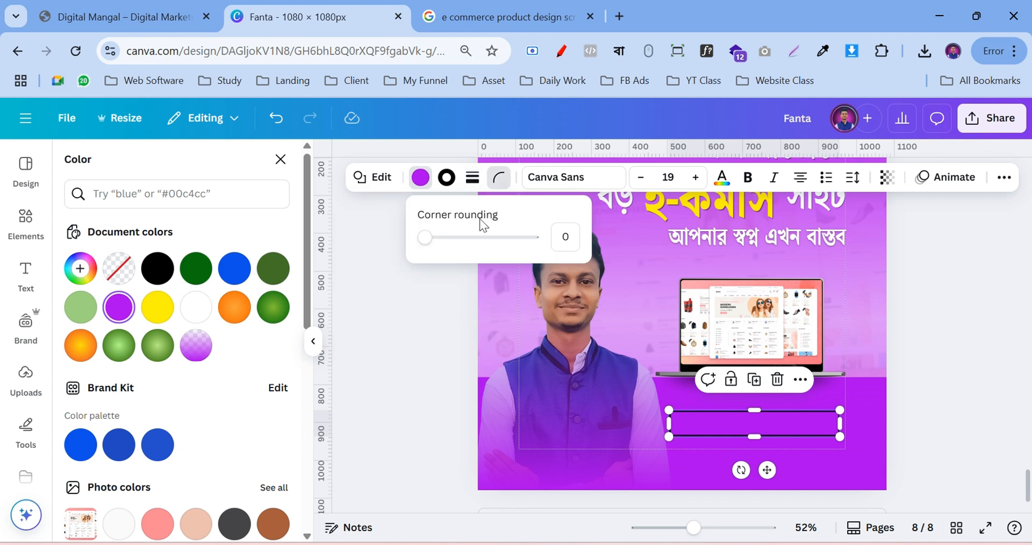
drag(424, 238, 451, 249)
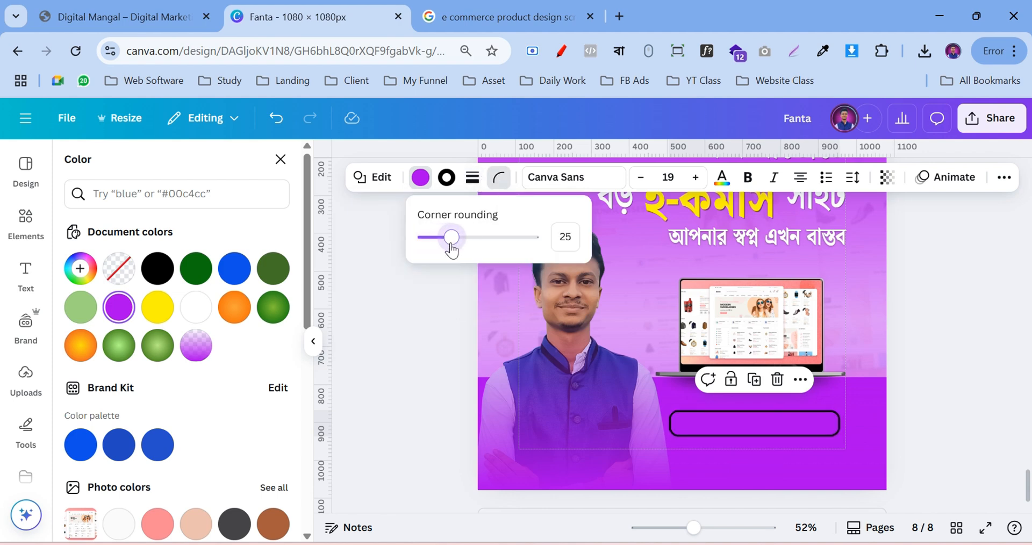
click(447, 177)
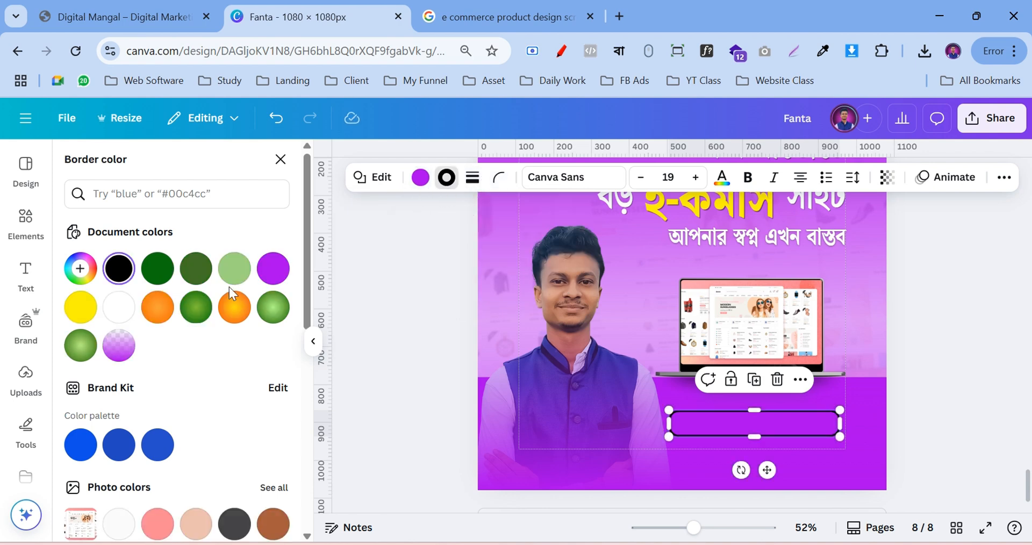
click(119, 306)
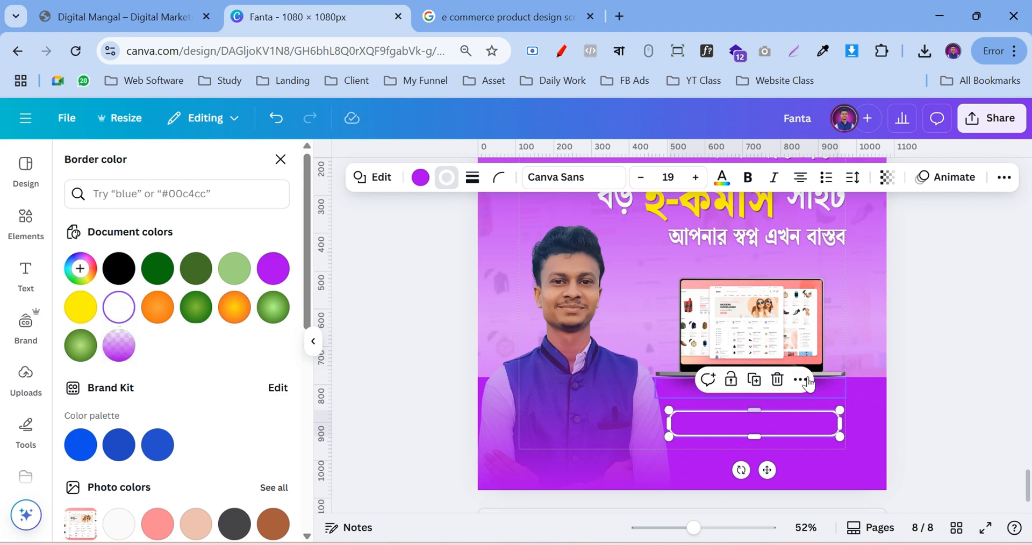
Make the outlined bar taller, to about 452 × 73
click(940, 343)
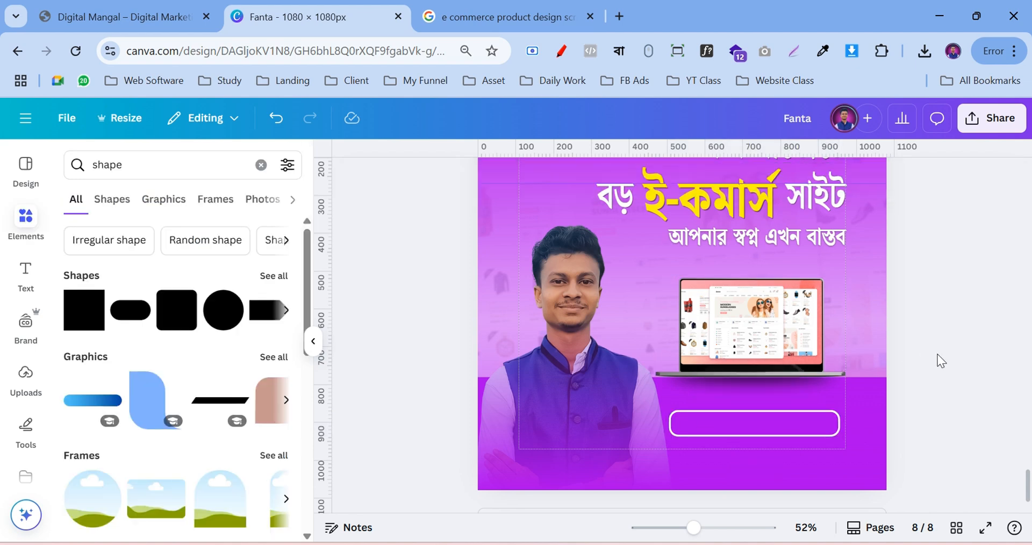
click(719, 424)
drag(758, 406, 757, 404)
click(914, 398)
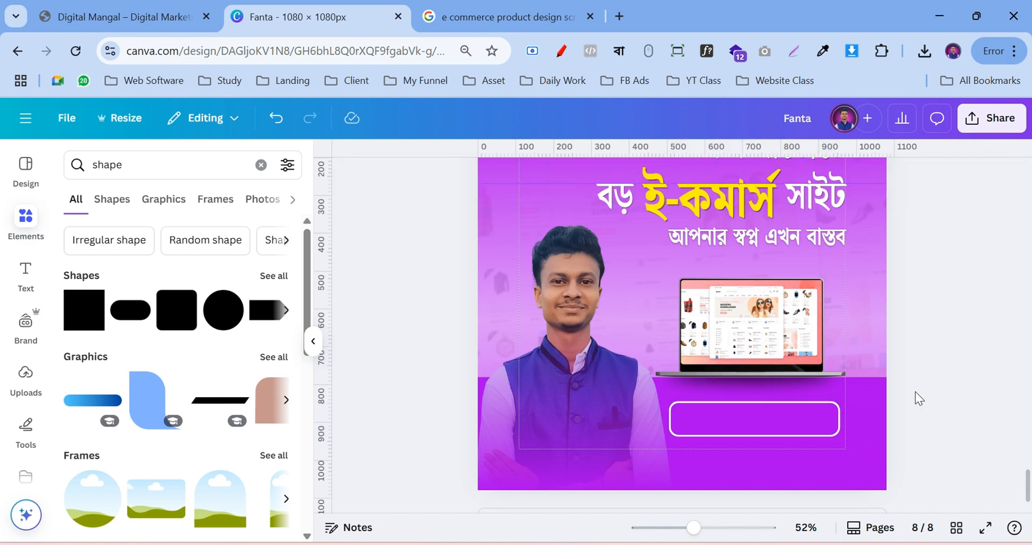
Trial a white fill with purple border, revert to purple with white outline, and nudge the button up
click(711, 422)
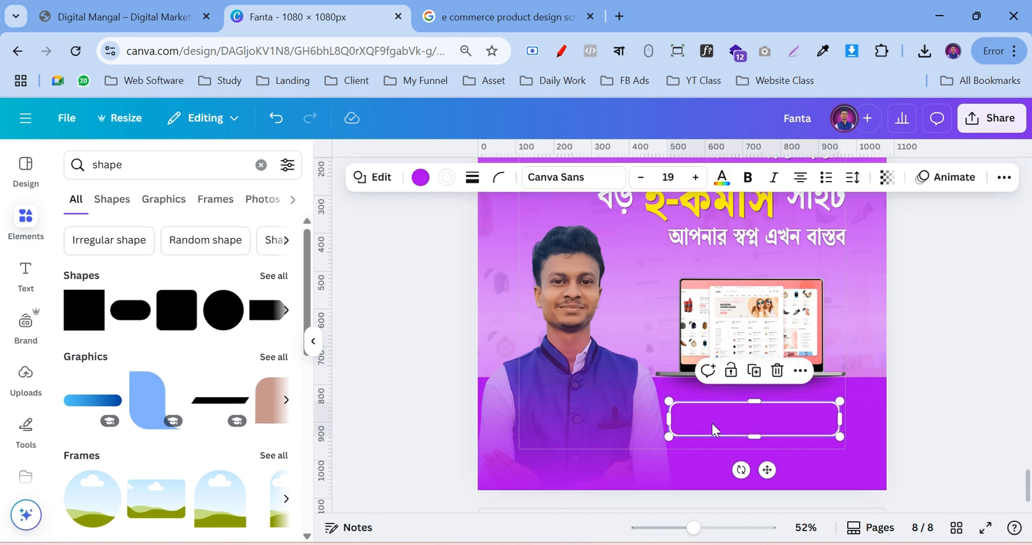
click(421, 177)
click(157, 306)
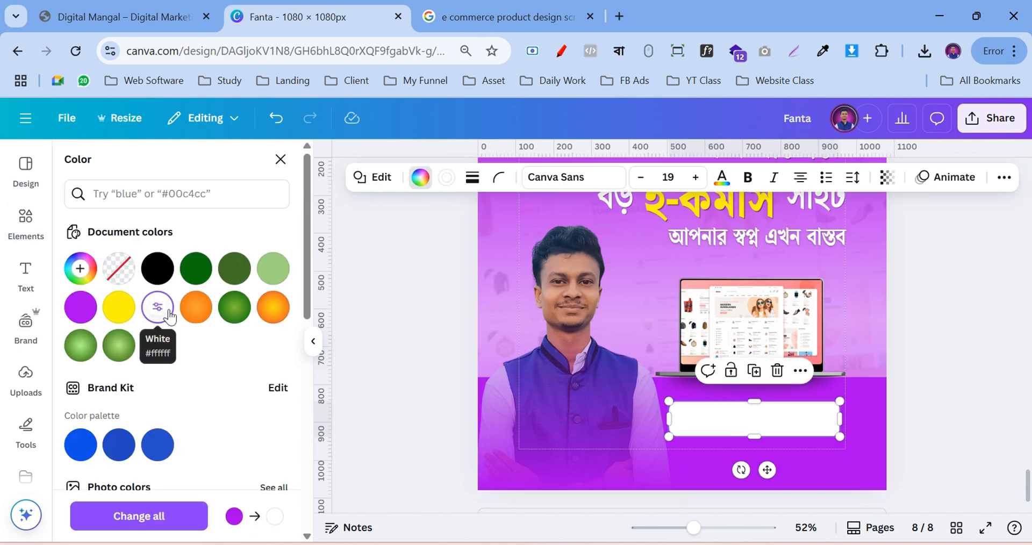
click(447, 178)
click(263, 275)
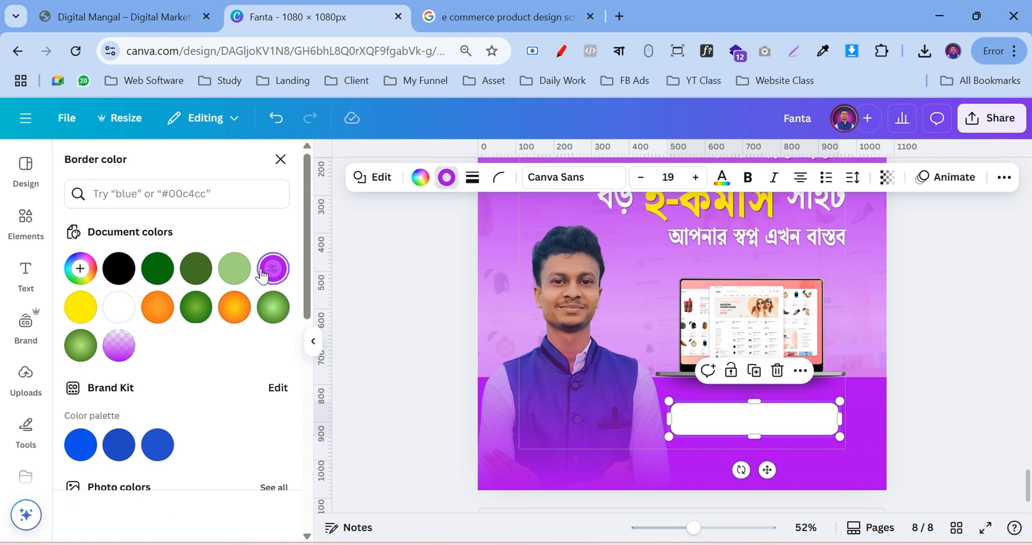
click(981, 376)
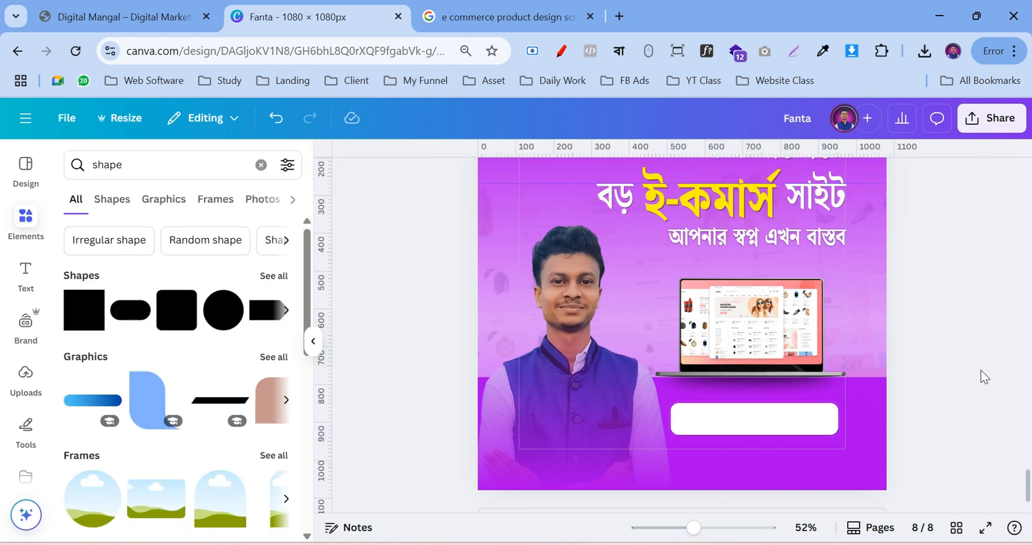
key(ctrl+z)
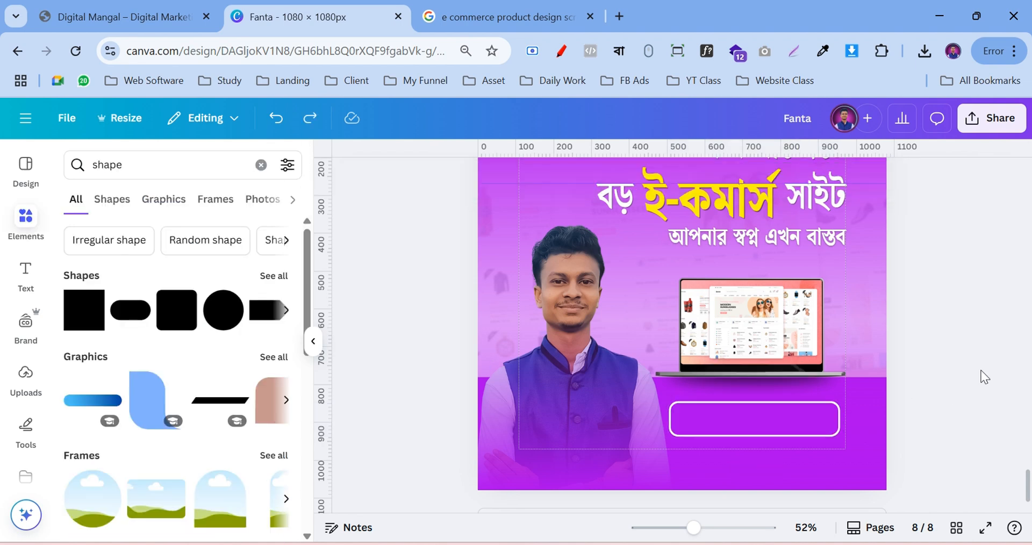
mouse_move(774, 421)
mouse_down()
mouse_move(763, 410)
mouse_move(760, 426)
mouse_up()
click(966, 383)
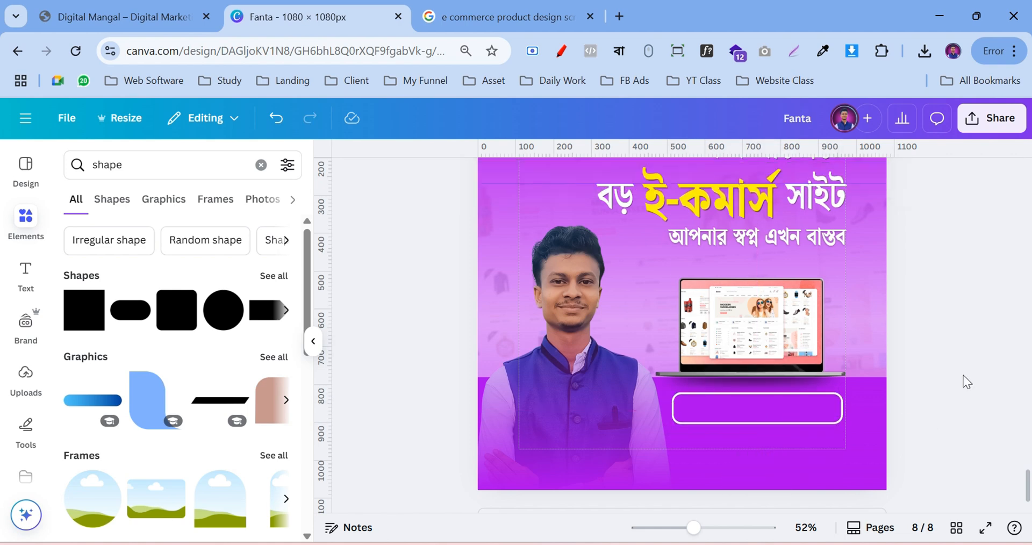
Add a 'call icon' phone graphic at 50×50 in the button's left end and colour it white
click(26, 216)
double_click(153, 172)
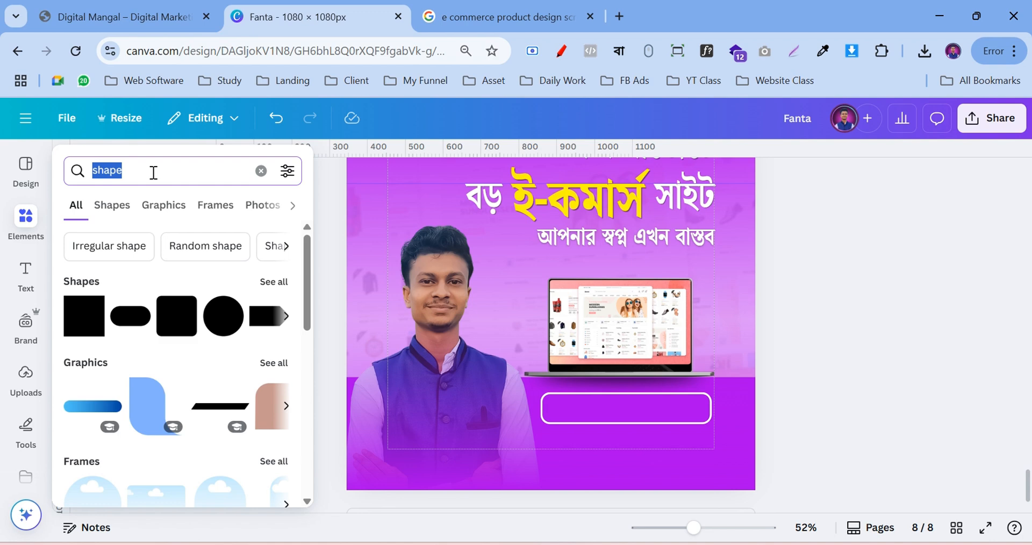
text(call icon)
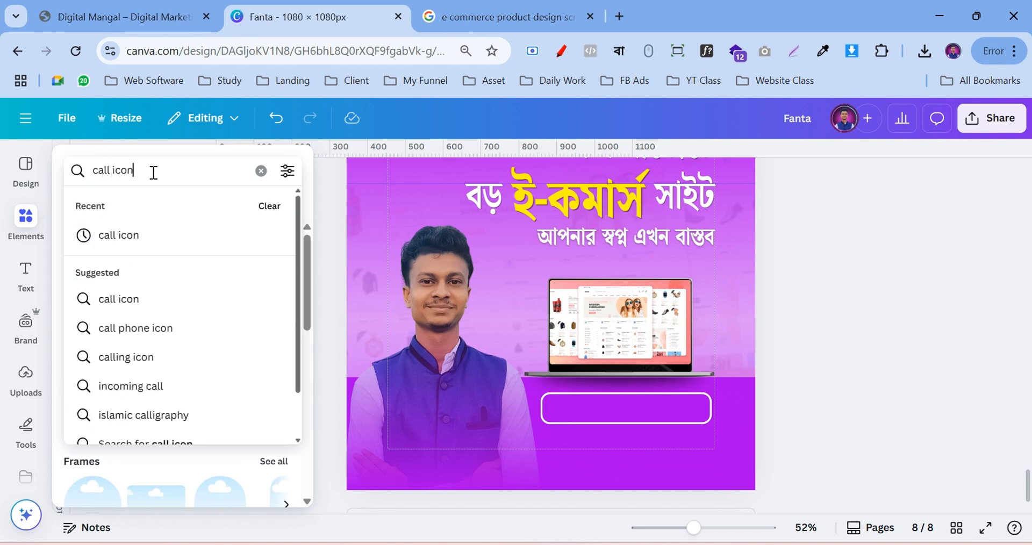
key(Return)
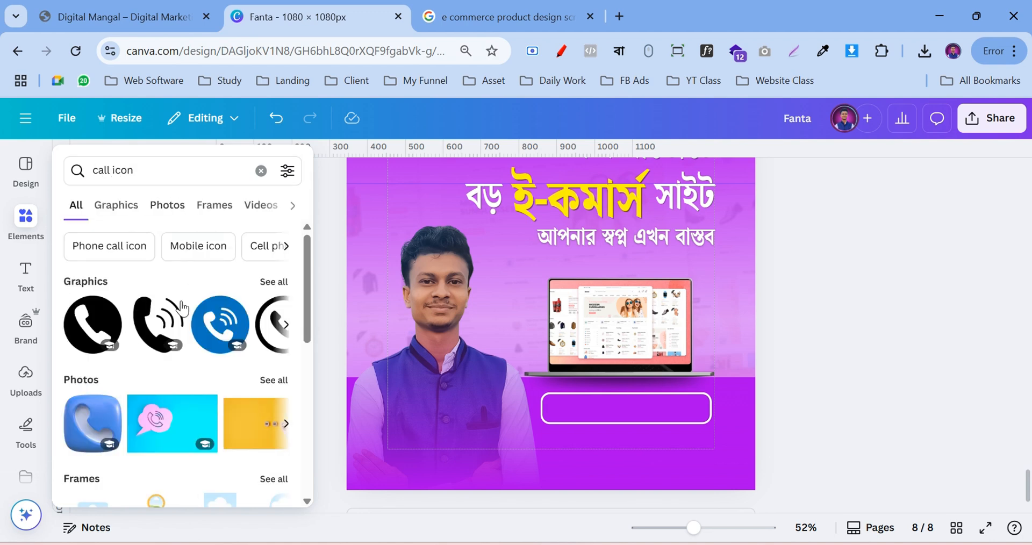
drag(643, 209, 505, 366)
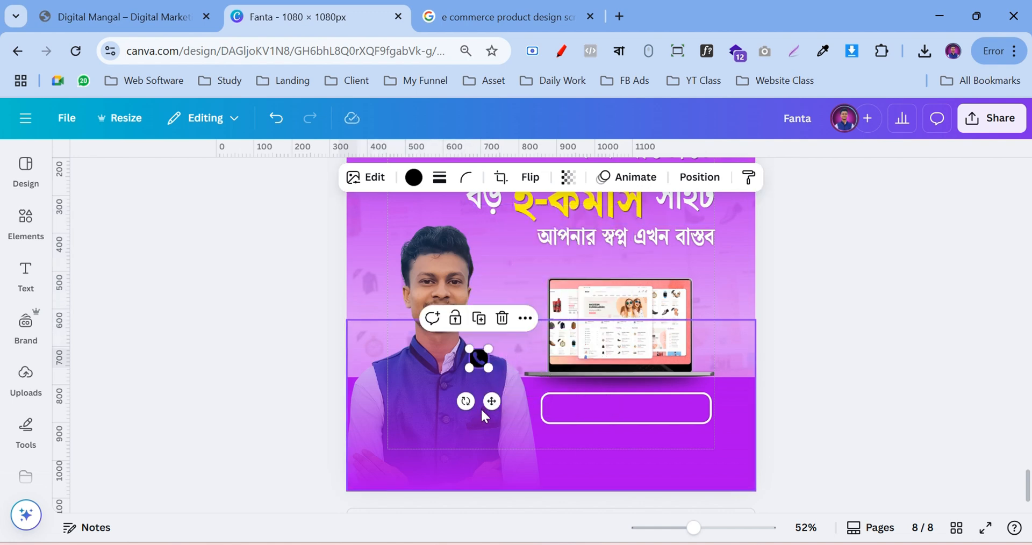
drag(481, 404, 569, 450)
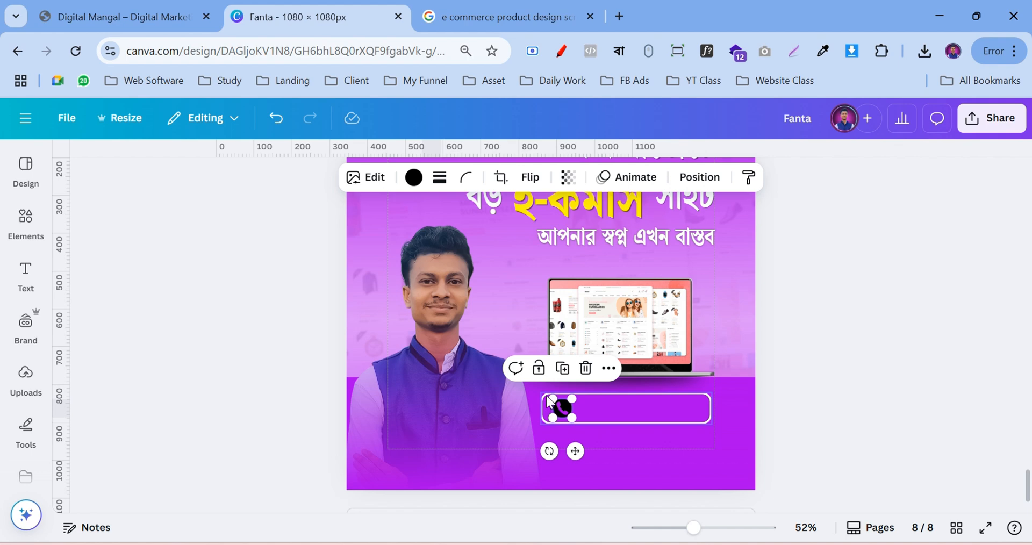
click(422, 185)
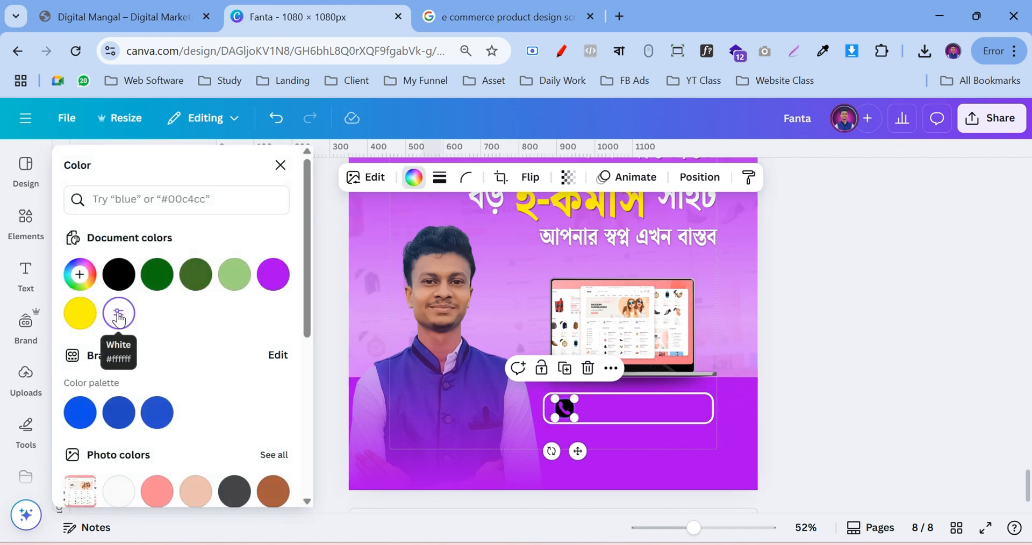
click(808, 346)
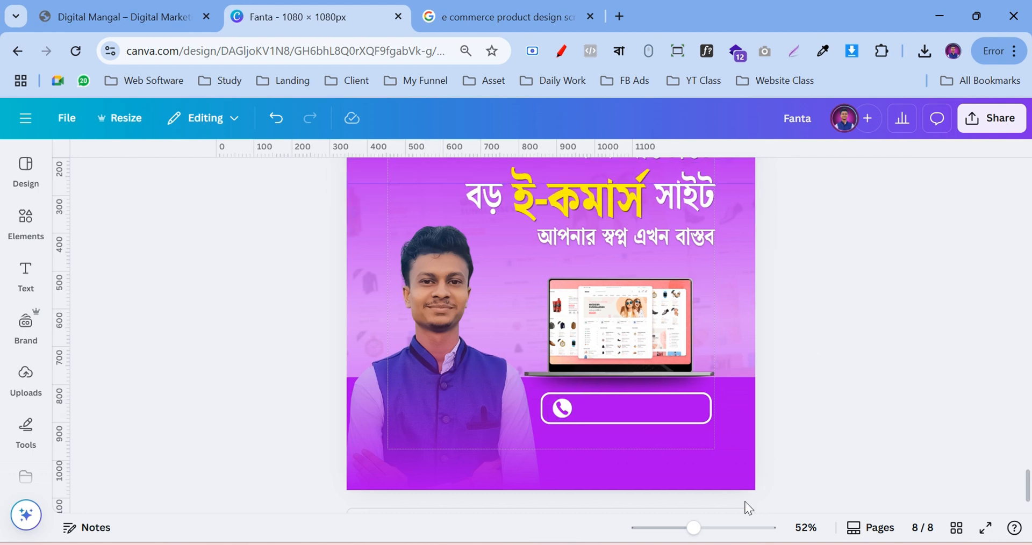
Add a subheading with the phone number, shrink it to about 26.8 and place it beside the icon
drag(704, 534, 719, 529)
scroll(709, 468, down, 2)
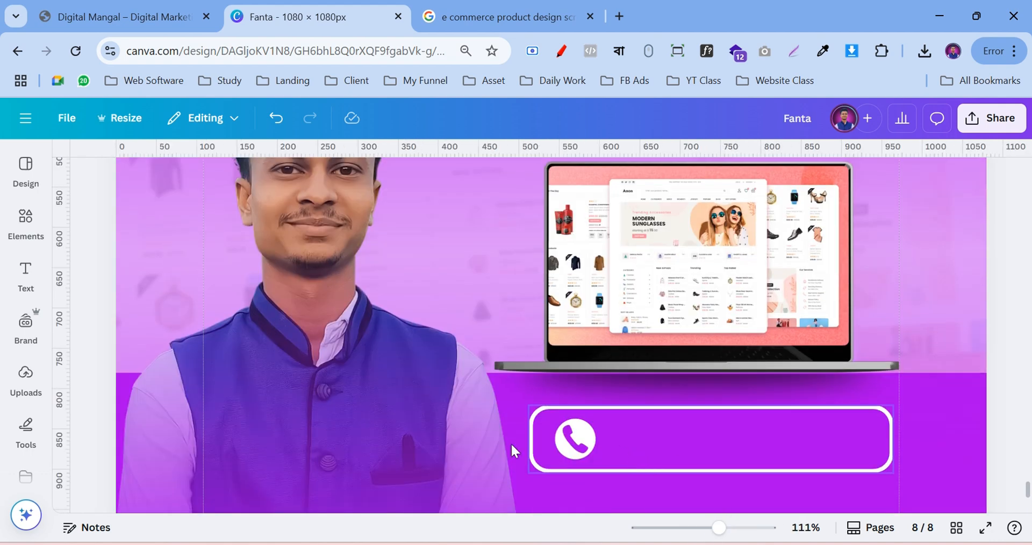
click(27, 270)
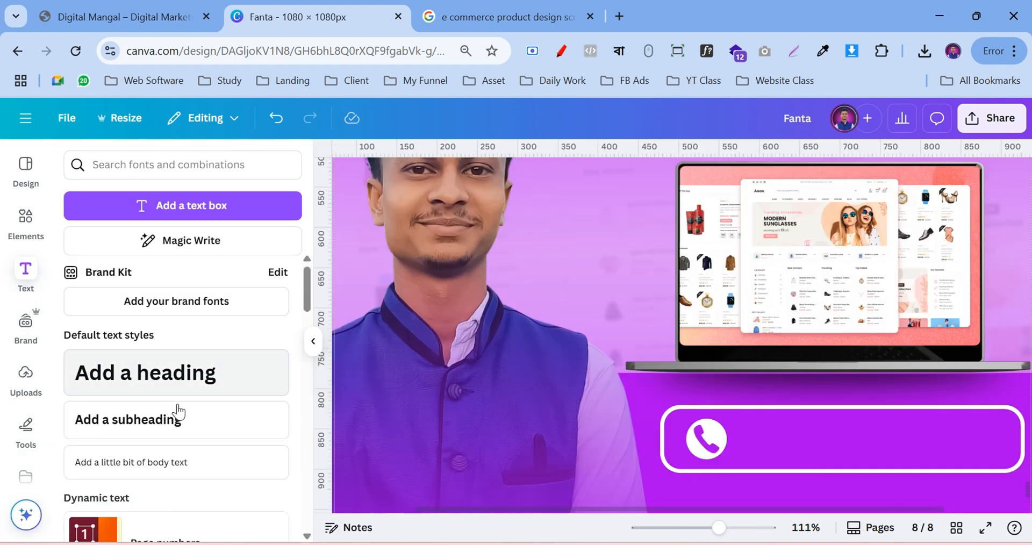
click(146, 428)
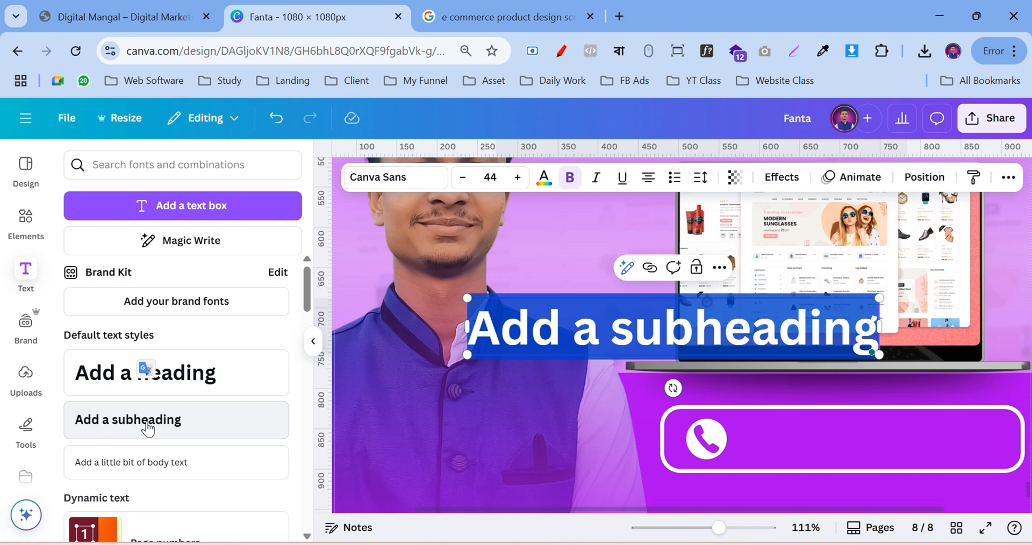
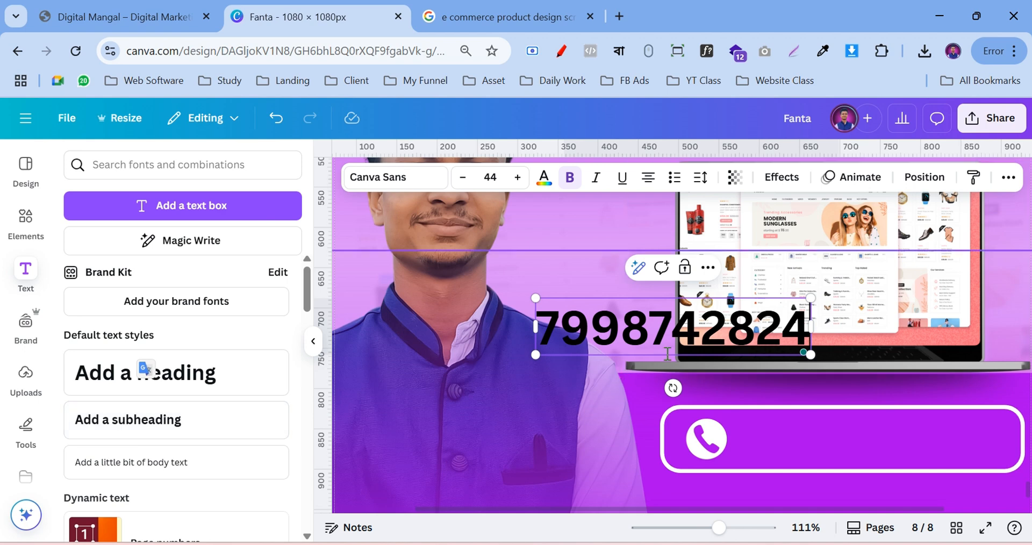
drag(540, 299, 623, 317)
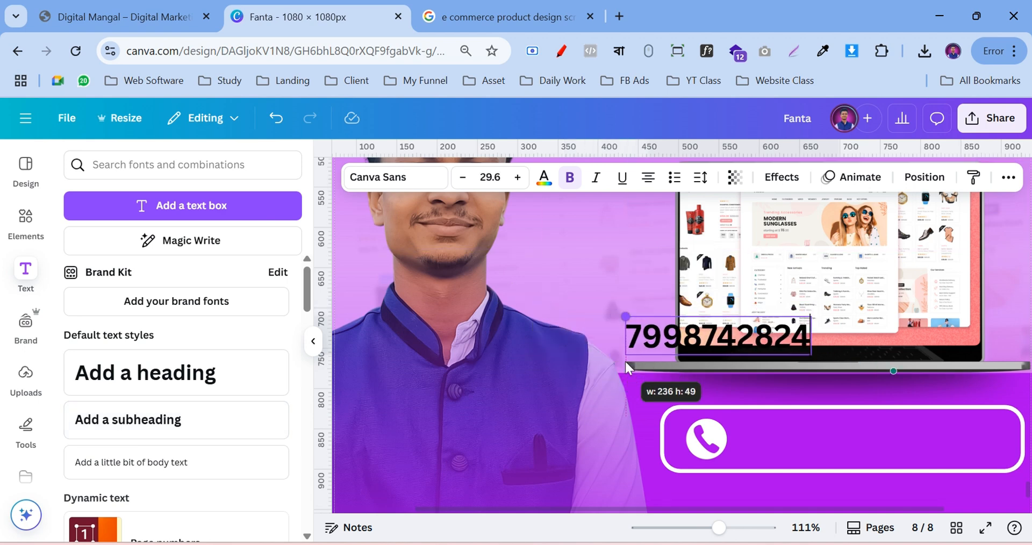
drag(735, 386, 875, 484)
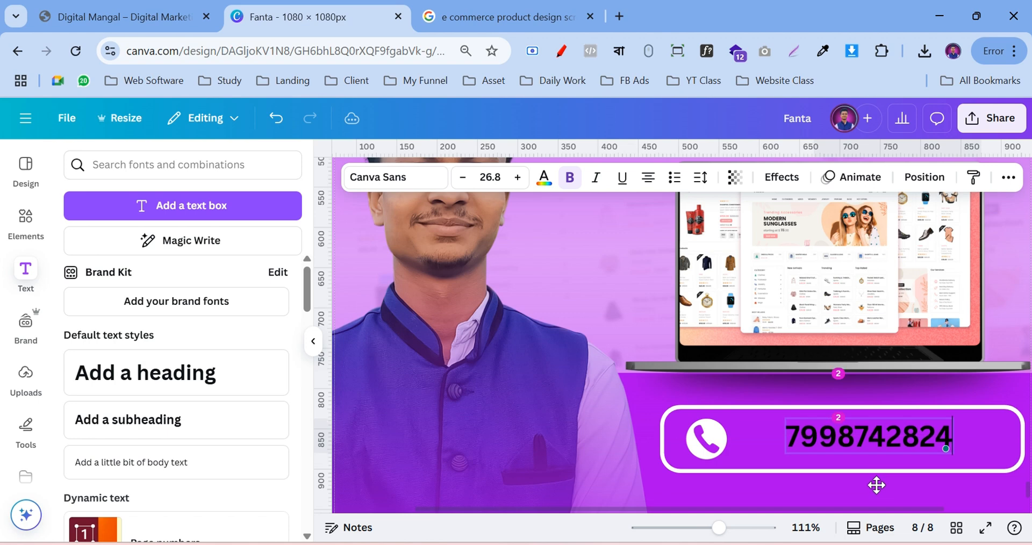
Narrow the outlined phone button box on both sides and move the phone icon to its left
click(719, 453)
drag(719, 453, 754, 449)
click(666, 445)
drag(666, 445, 686, 445)
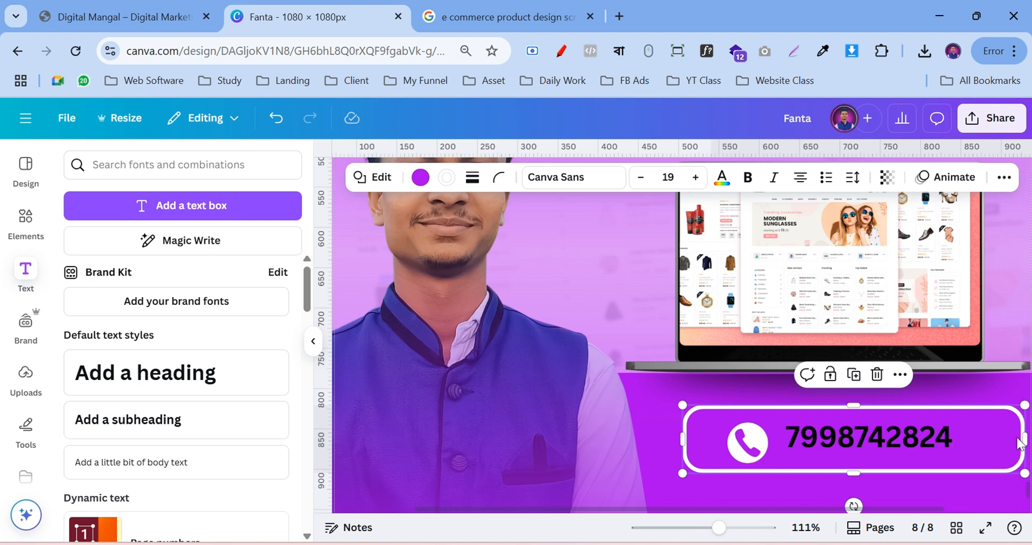
drag(1023, 440, 992, 440)
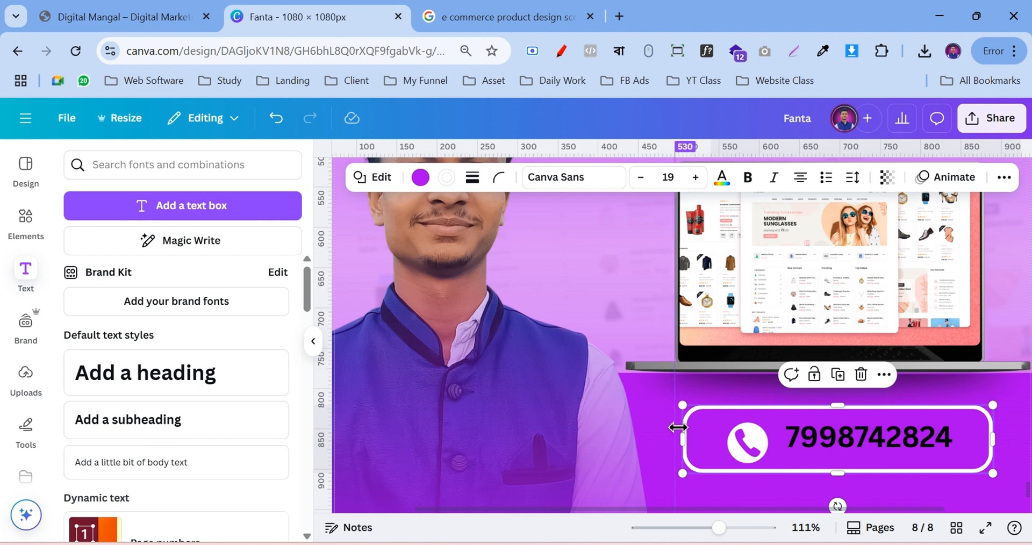
drag(685, 440, 675, 442)
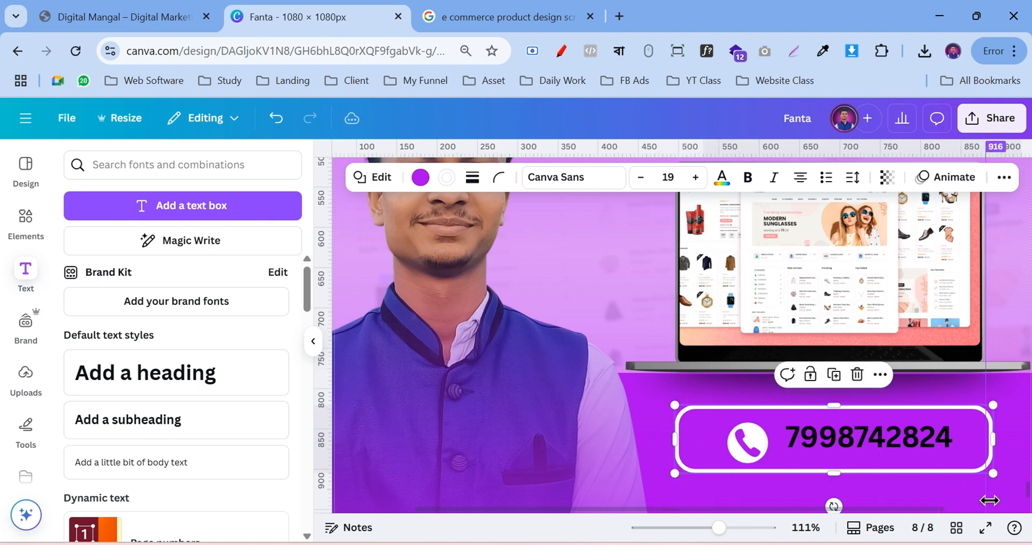
drag(993, 453, 986, 453)
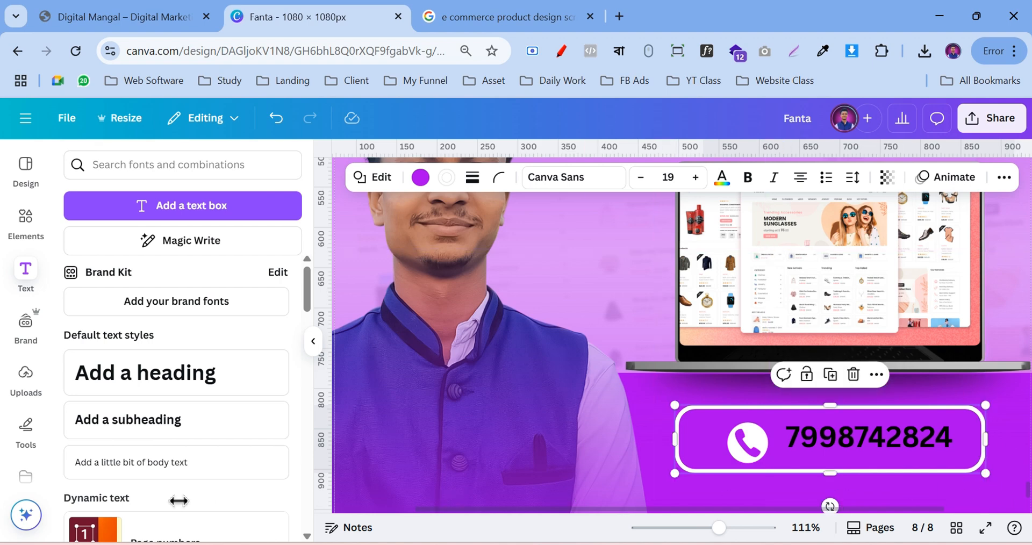
drag(766, 455, 718, 438)
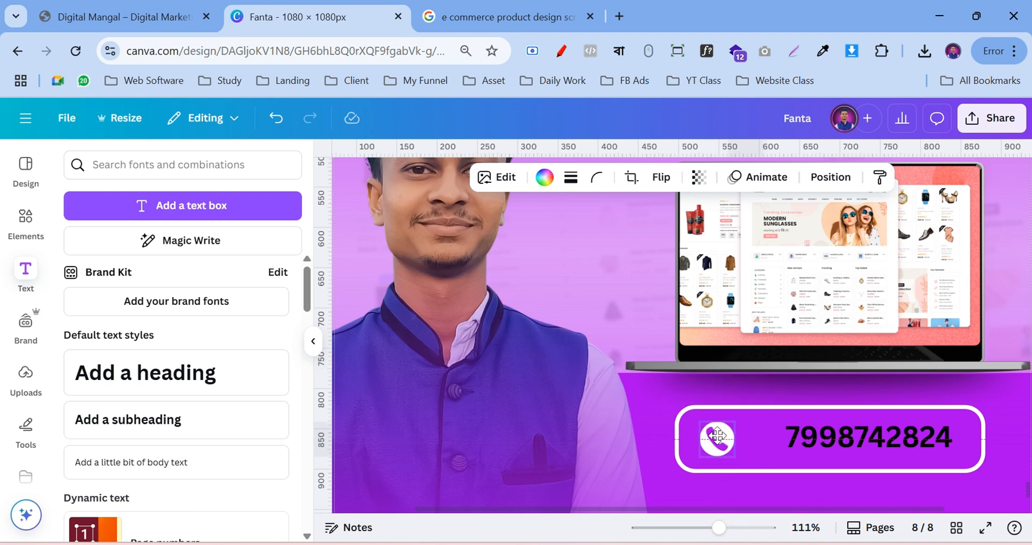
Enlarge the phone number text to fill the button and retype the number correctly
click(790, 449)
drag(780, 454, 751, 464)
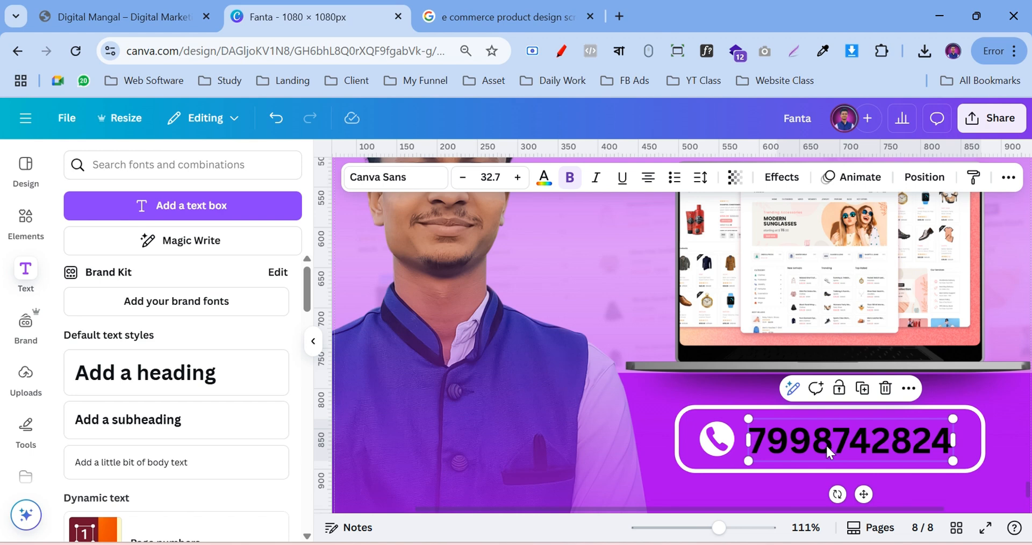
drag(826, 446, 832, 446)
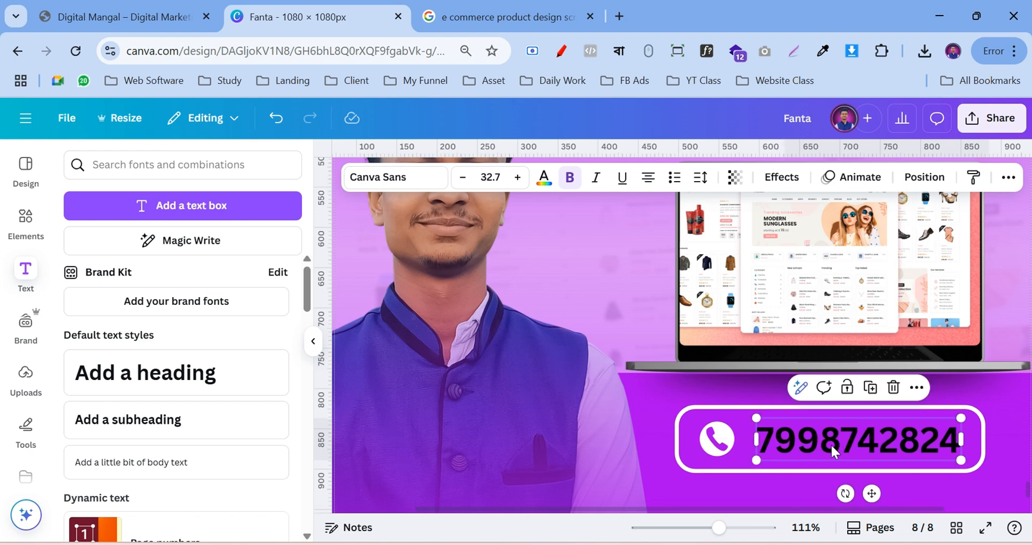
double_click(832, 449)
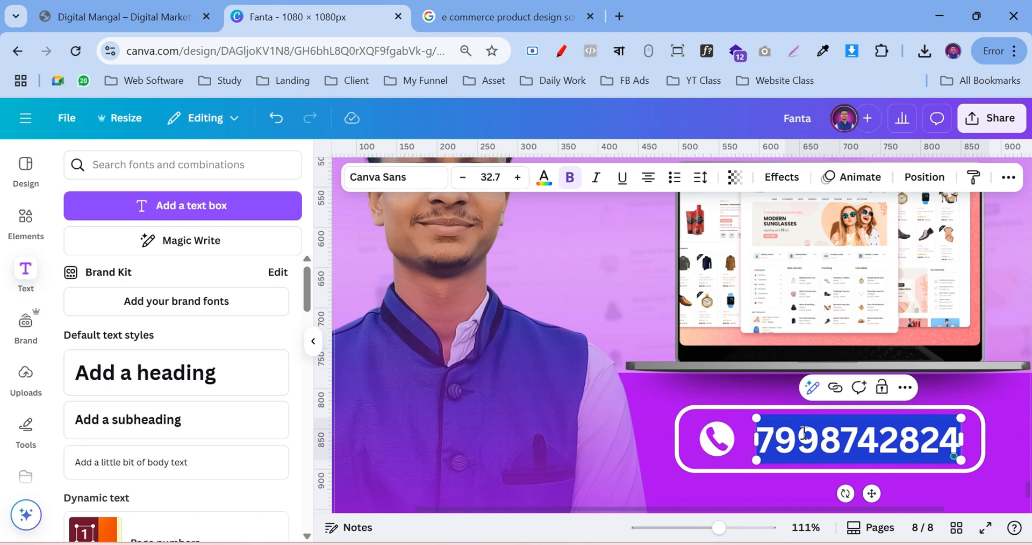
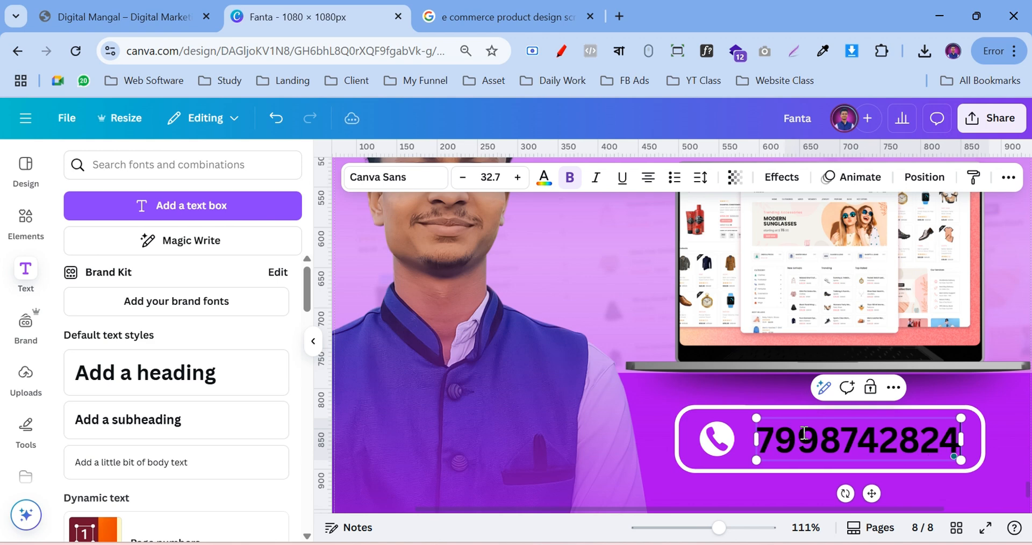
double_click(848, 451)
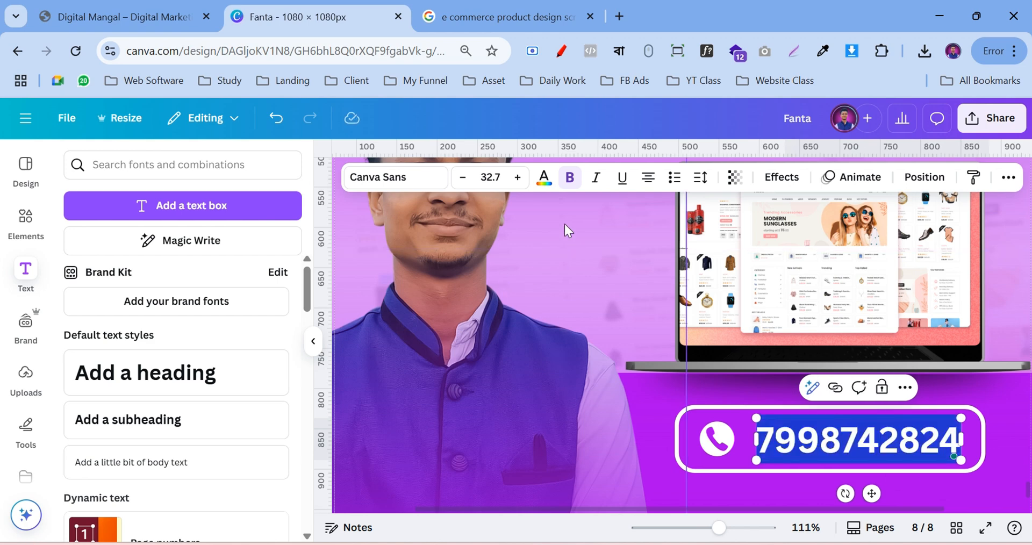
Make the phone number white and set its font to Poppins Medium
click(544, 177)
click(119, 306)
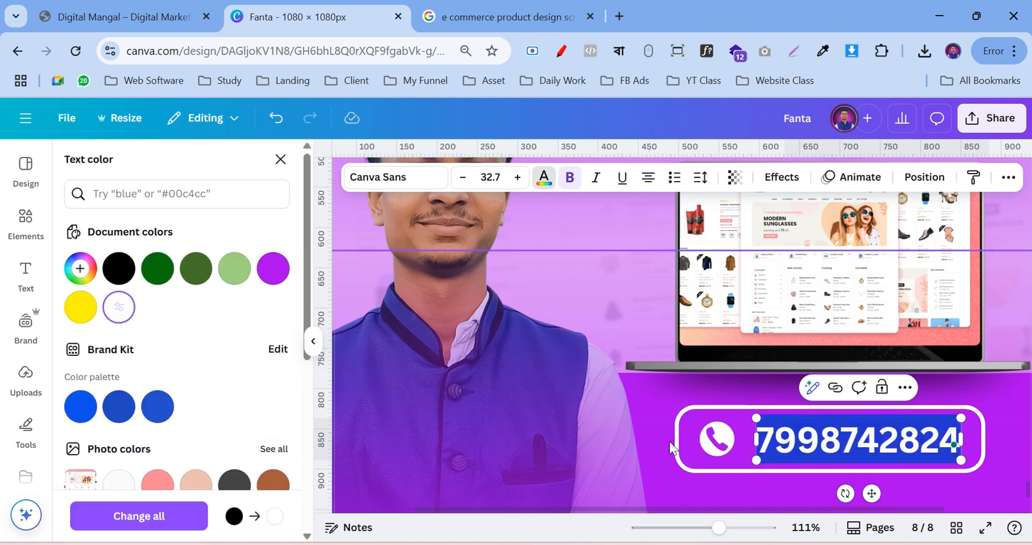
click(629, 411)
click(893, 443)
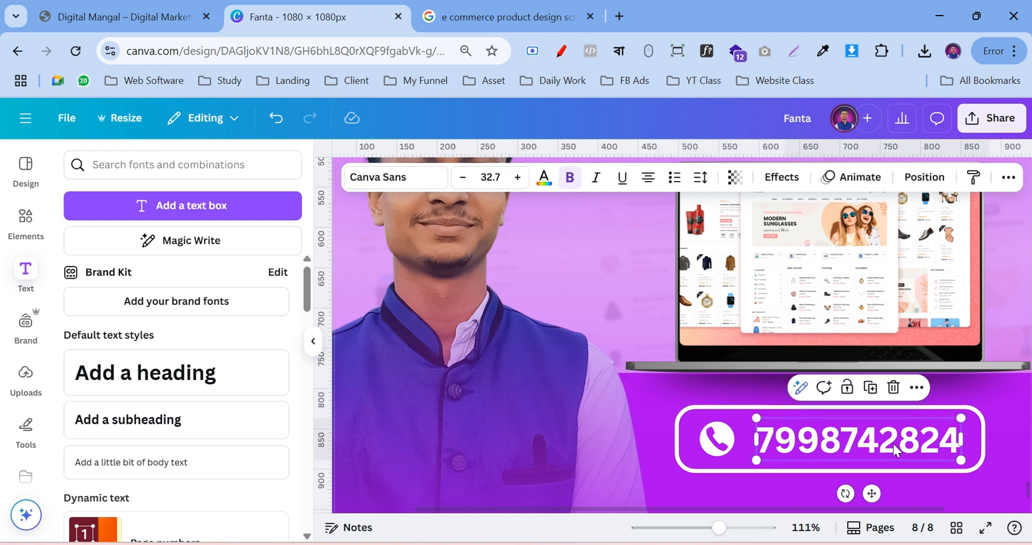
click(388, 182)
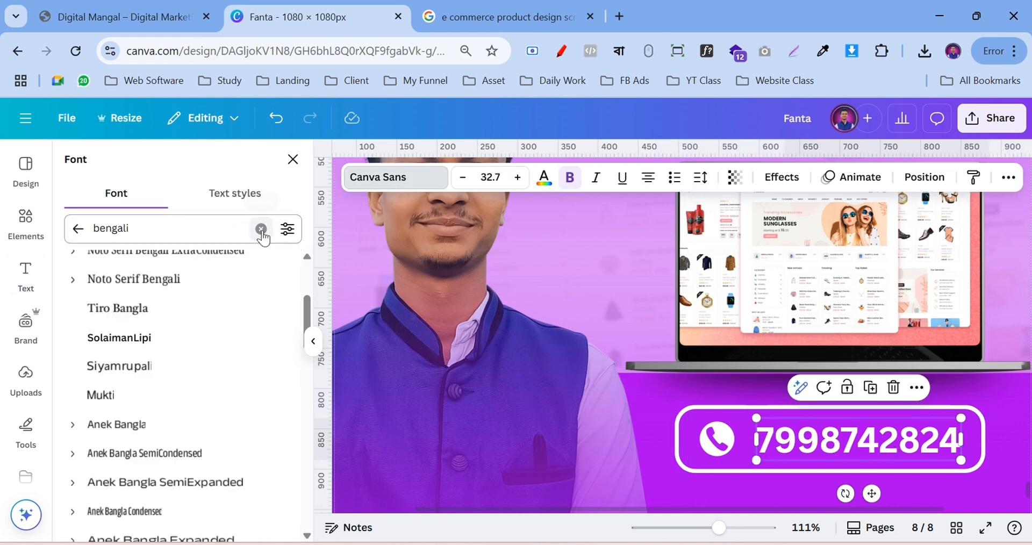
scroll(169, 306, up, 3)
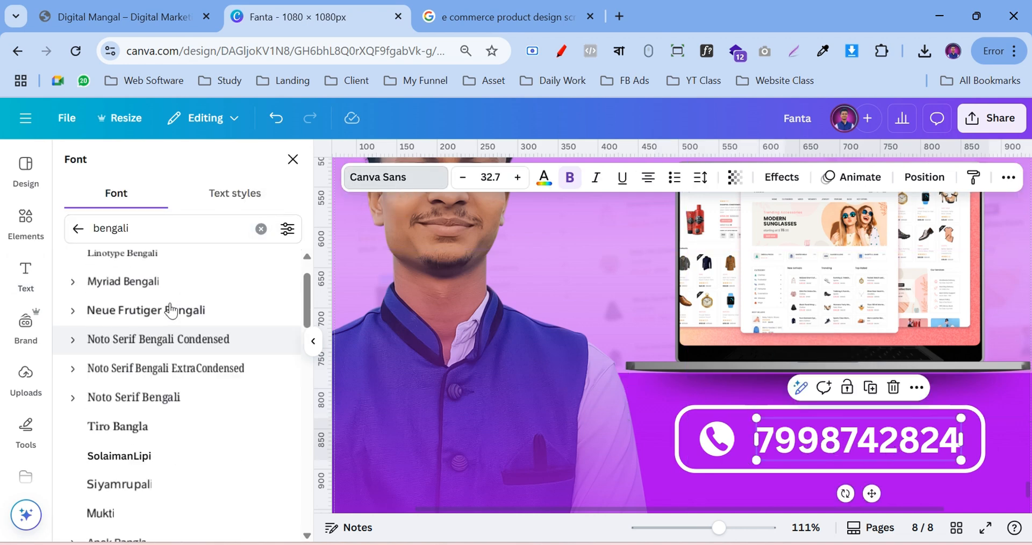
click(260, 229)
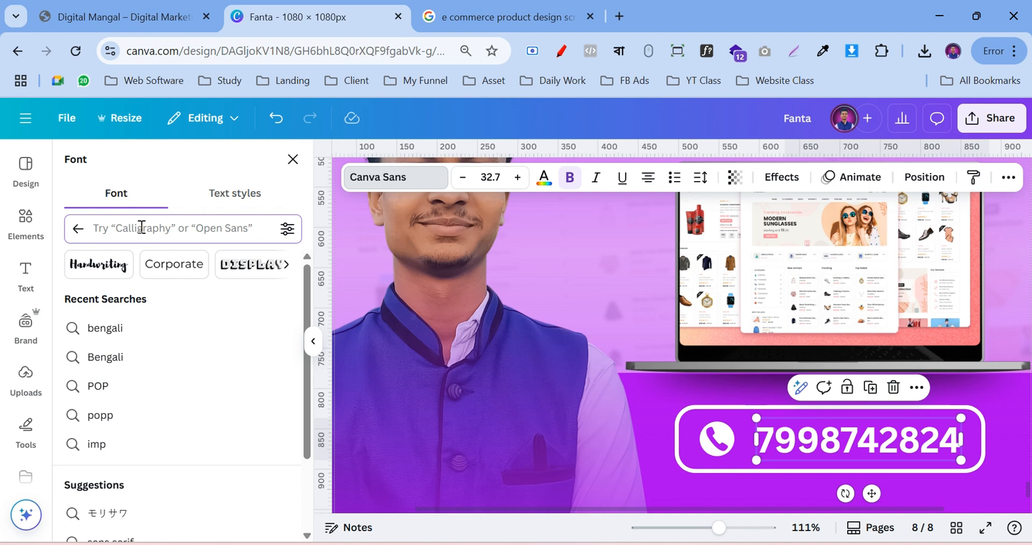
text(popp)
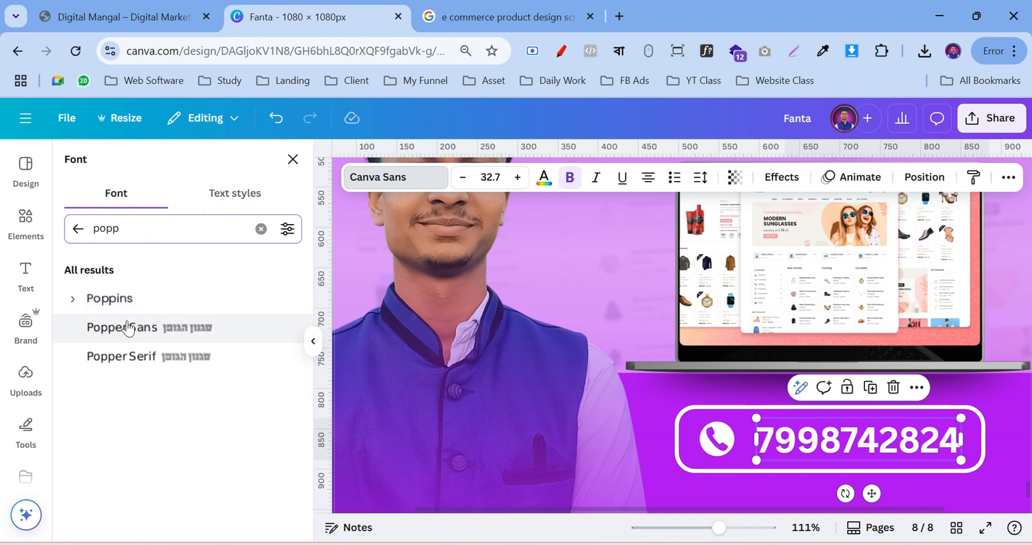
click(74, 298)
scroll(129, 398, down, 2)
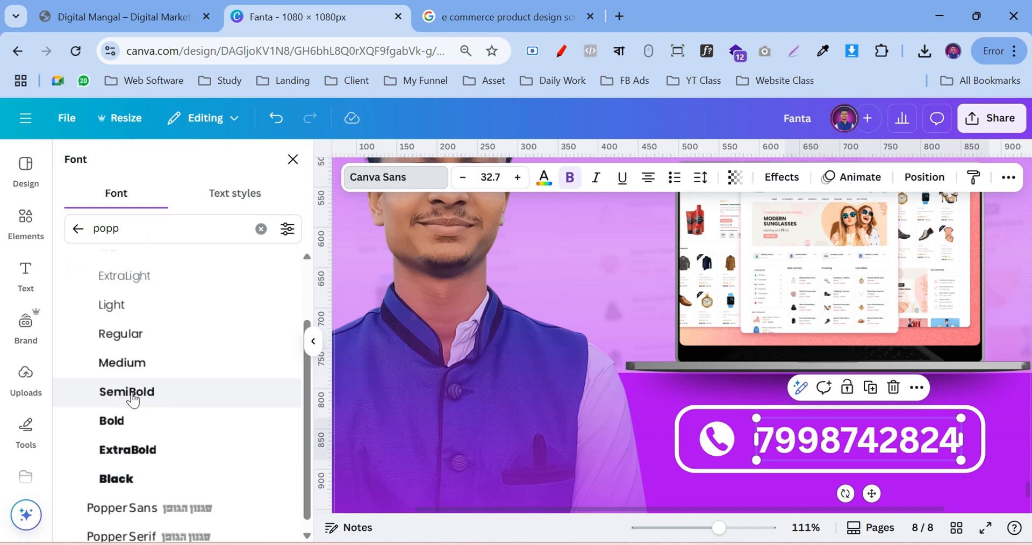
click(130, 406)
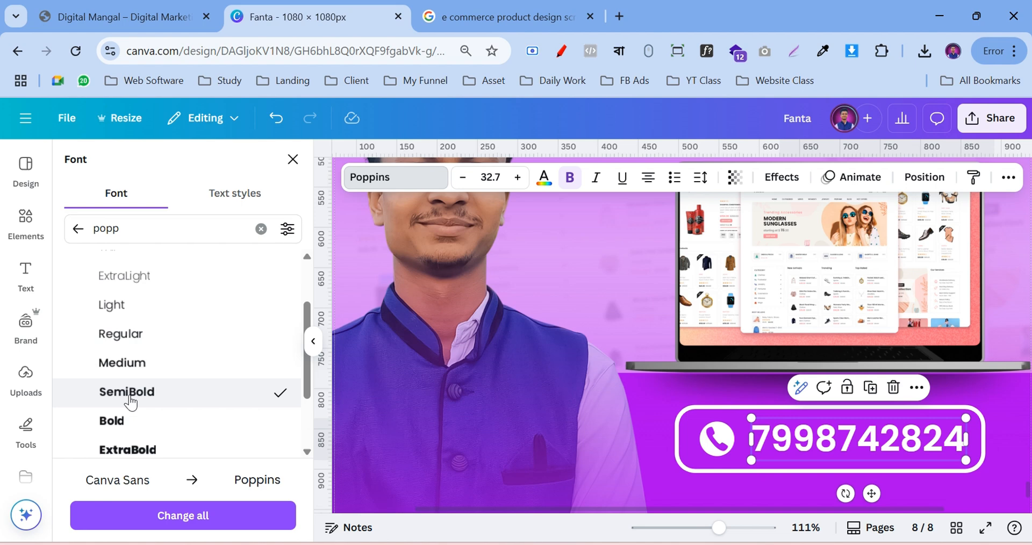
click(130, 370)
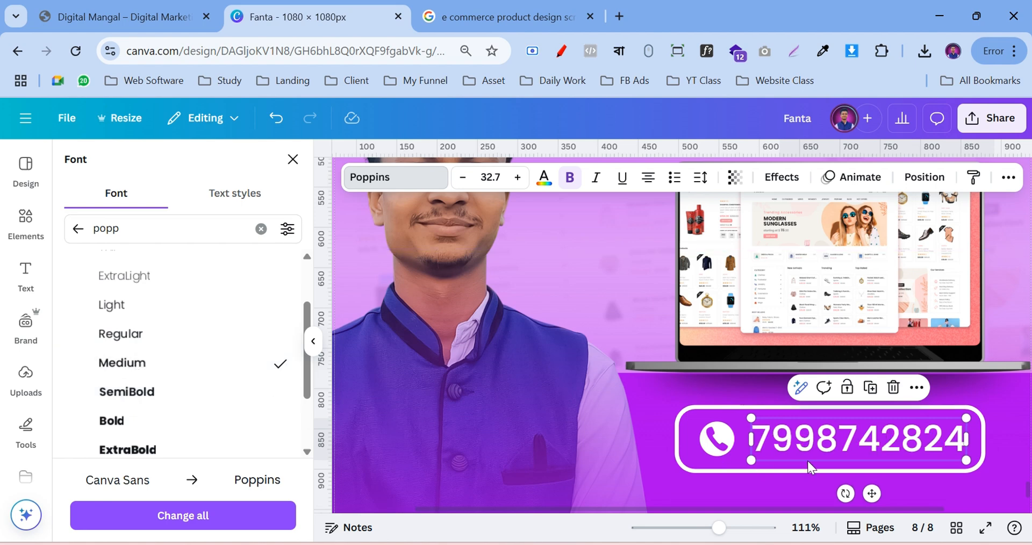
Shift the phone icon and number together slightly left, then zoom out to 45%
click(639, 441)
drag(942, 442, 939, 442)
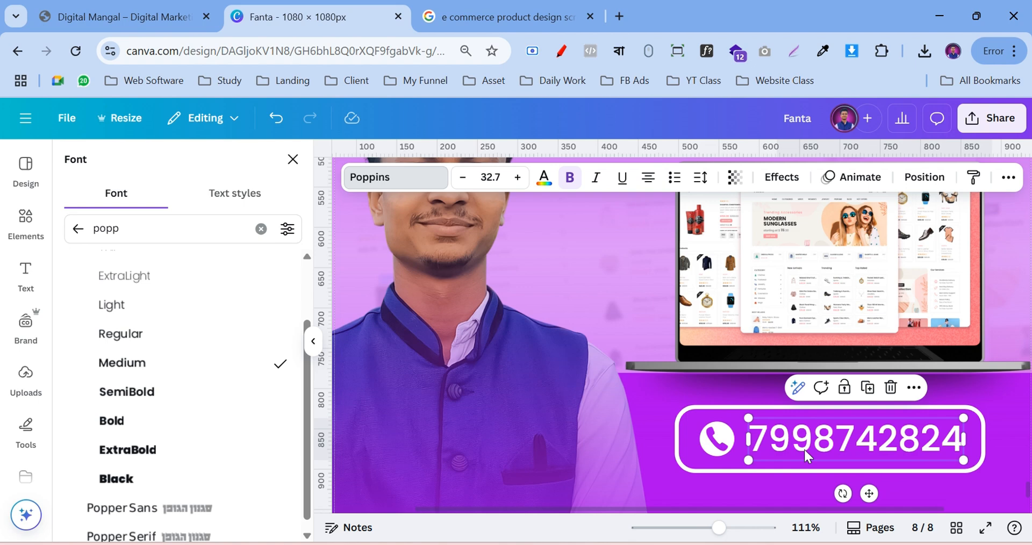
click(606, 436)
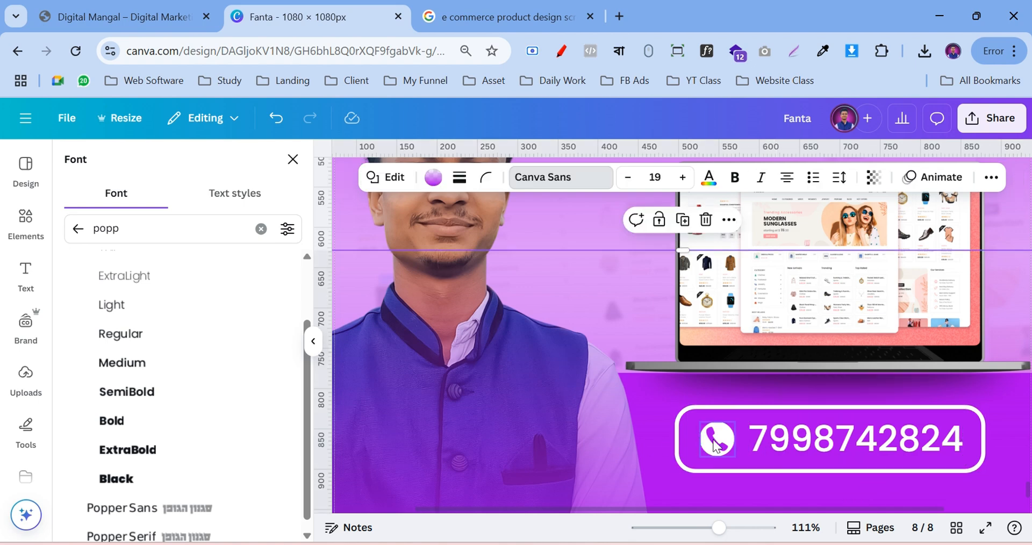
shift+click(706, 451)
shift+click(806, 448)
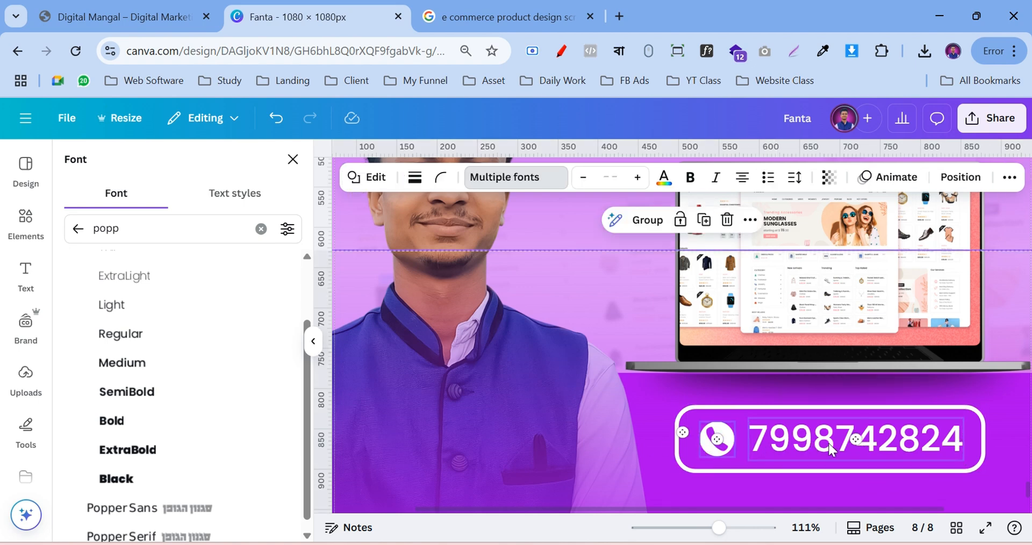
drag(831, 449, 820, 439)
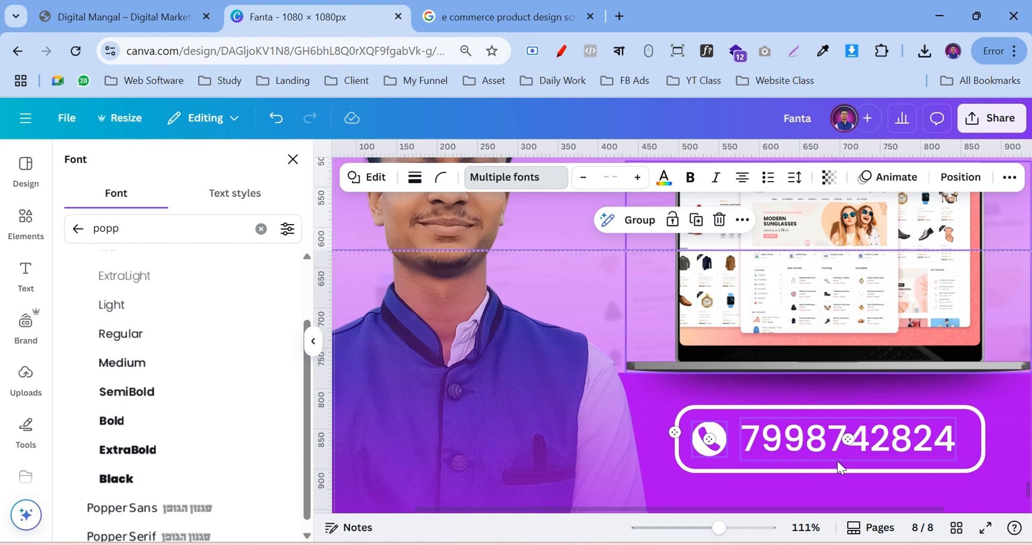
click(828, 362)
drag(719, 527, 689, 529)
scroll(928, 418, up, 1)
click(937, 390)
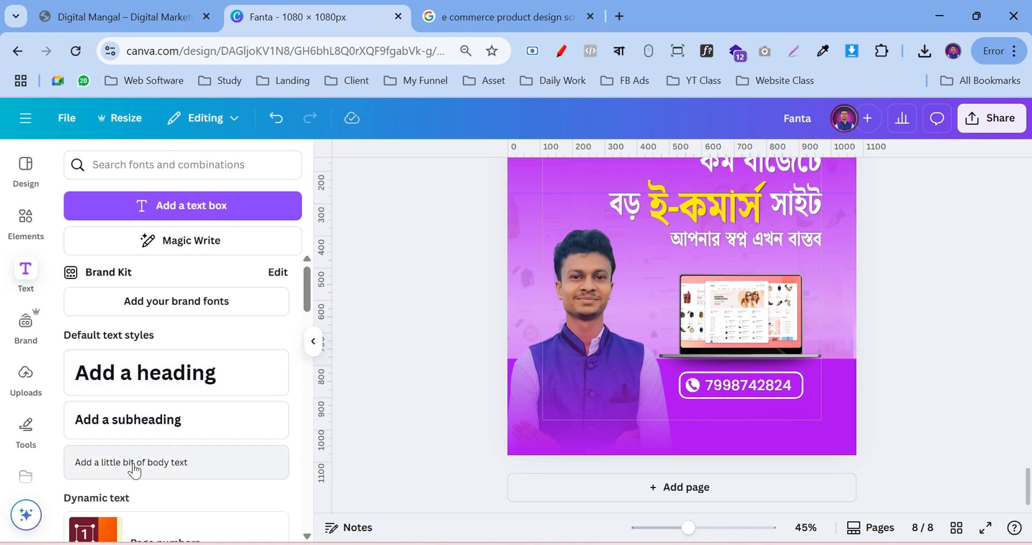
click(156, 471)
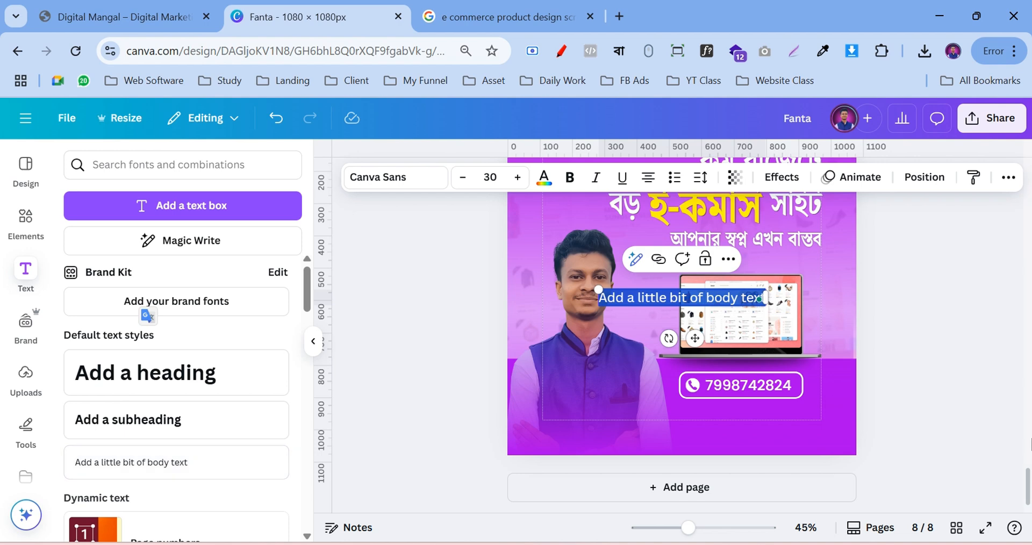
key(BackSpace)
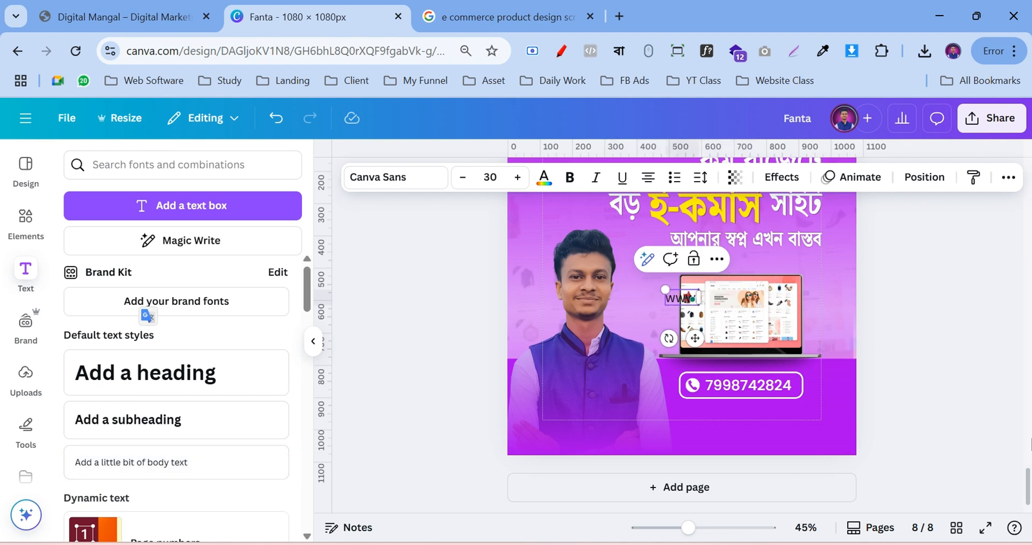
text(www.onlineta)
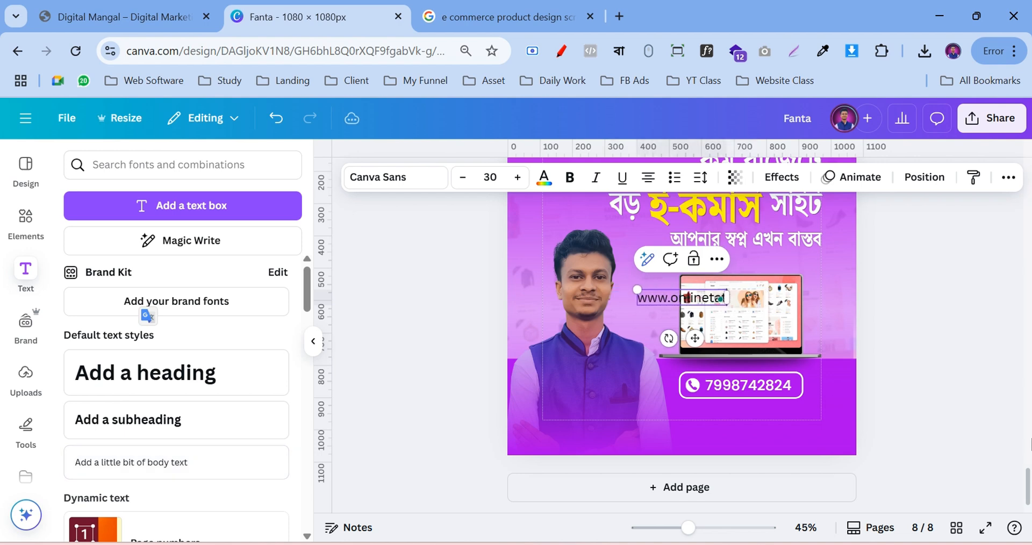
text(thya.com)
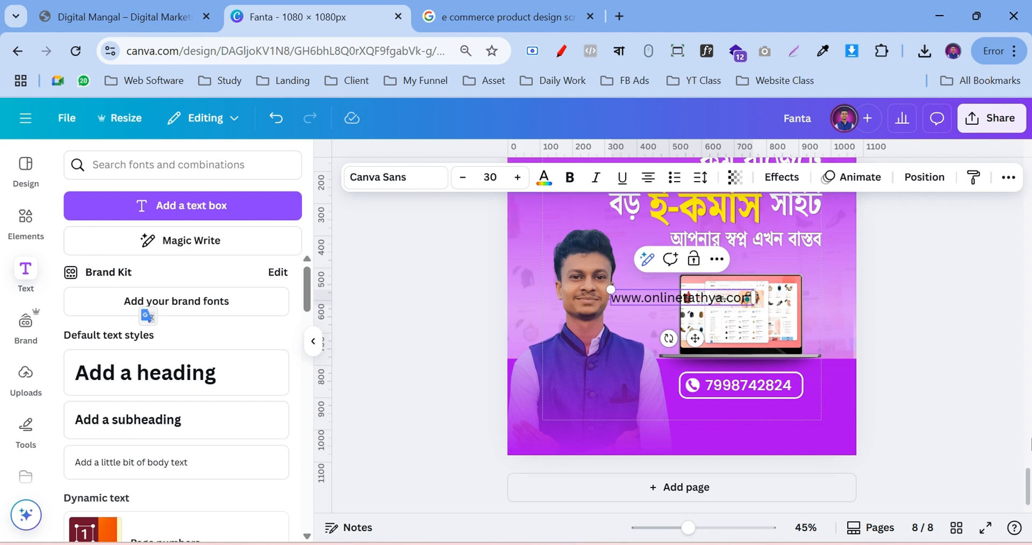
click(982, 340)
drag(671, 300, 735, 428)
Make the web address text white and shrink it under the phone number
double_click(735, 429)
key(ctrl+a)
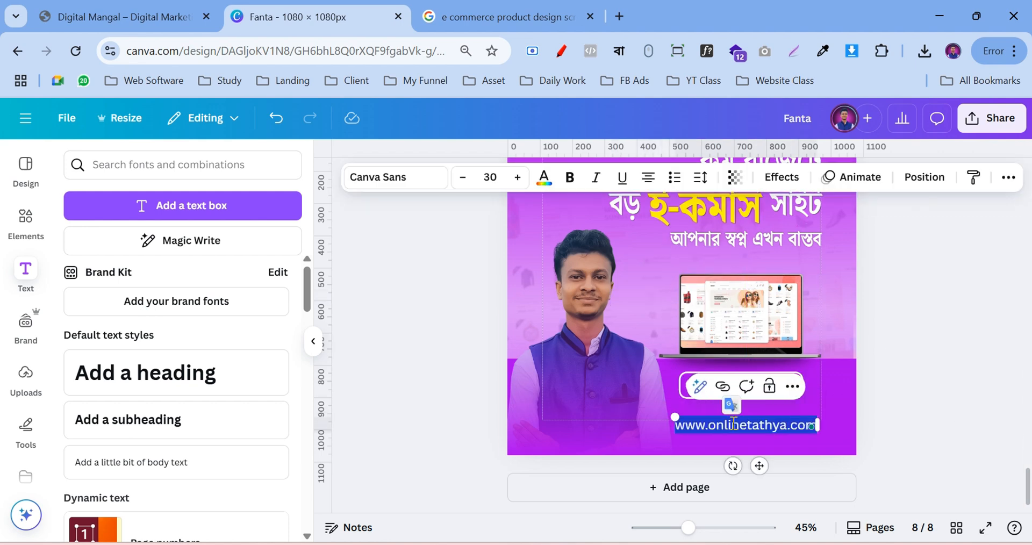
click(544, 177)
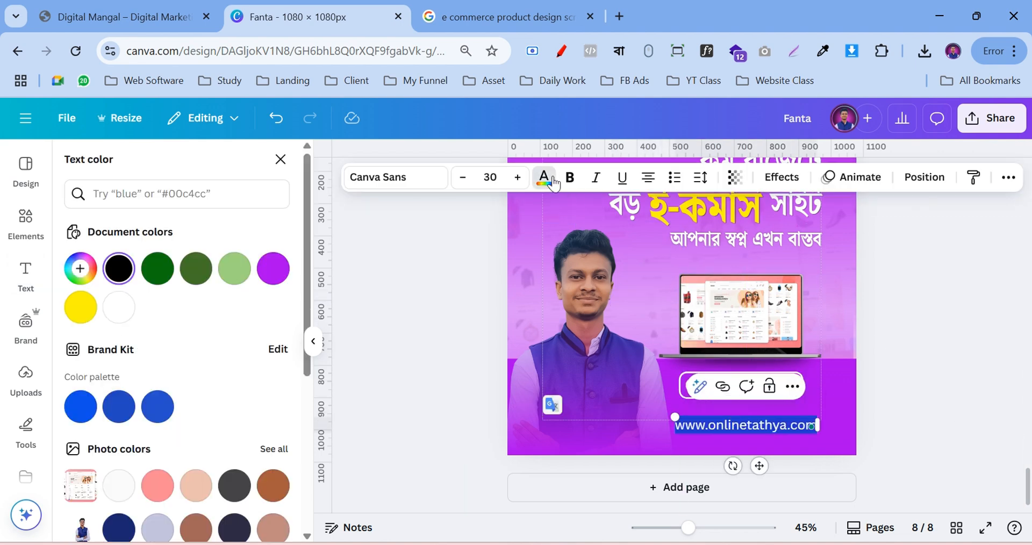
click(124, 310)
drag(763, 432, 785, 427)
click(923, 404)
click(903, 339)
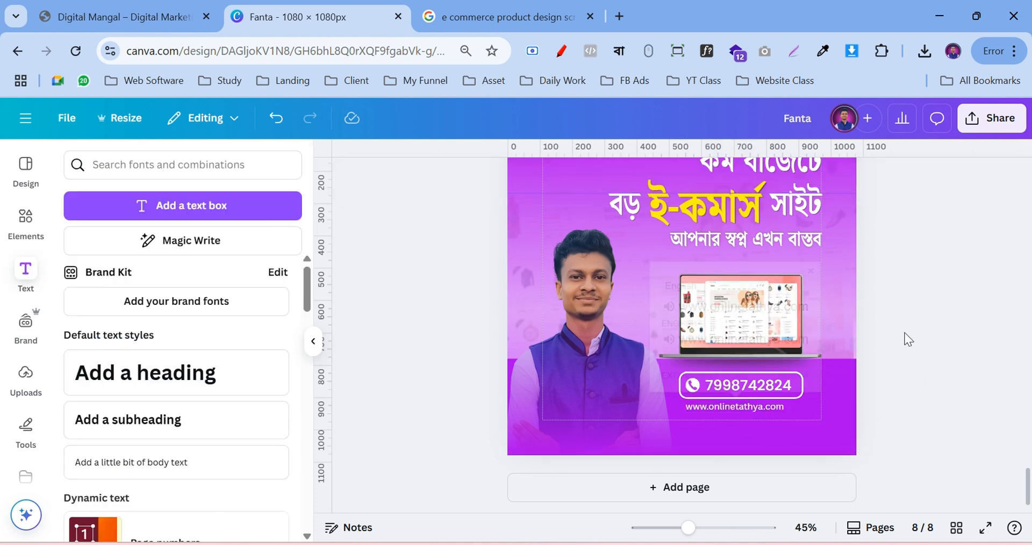
Widen the web address's letter spacing, centre it, and enlarge it slightly
click(737, 409)
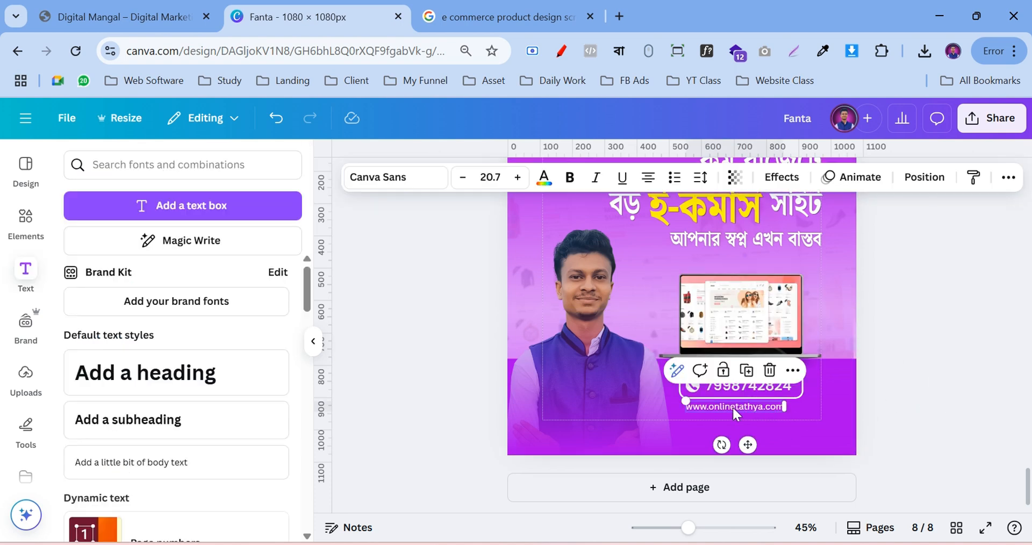
click(700, 177)
drag(647, 237, 662, 250)
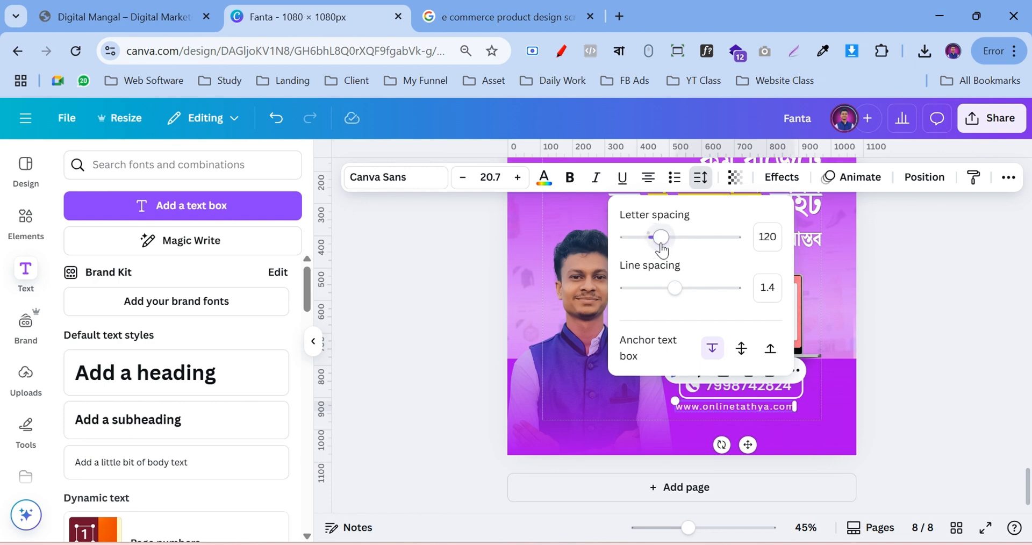
click(965, 376)
drag(737, 407, 744, 406)
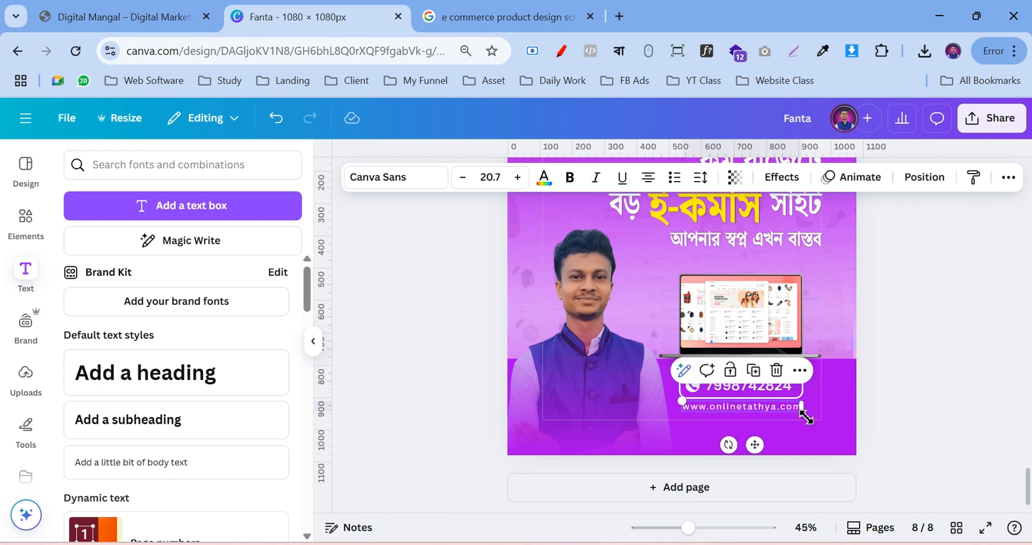
drag(805, 415, 805, 417)
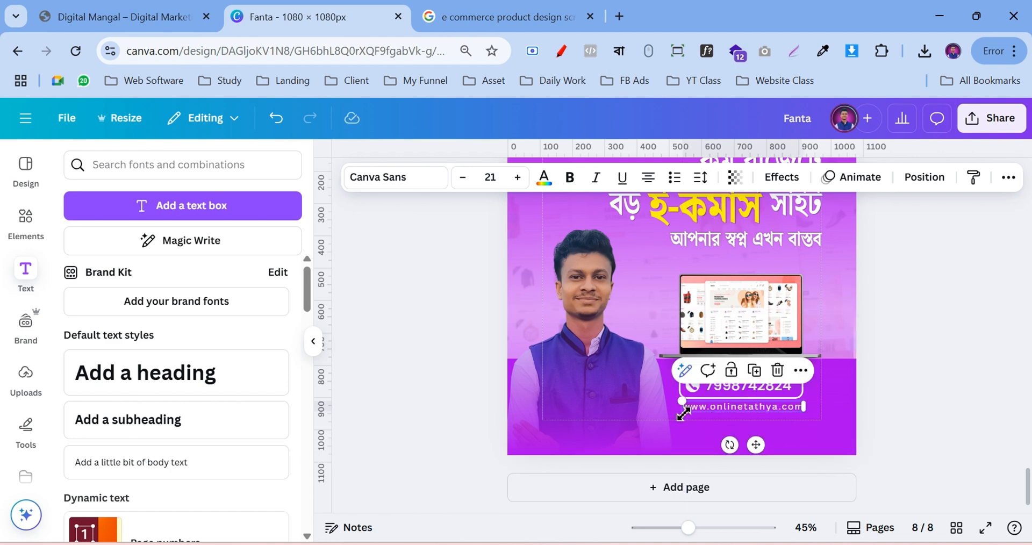
drag(682, 417, 680, 421)
click(943, 401)
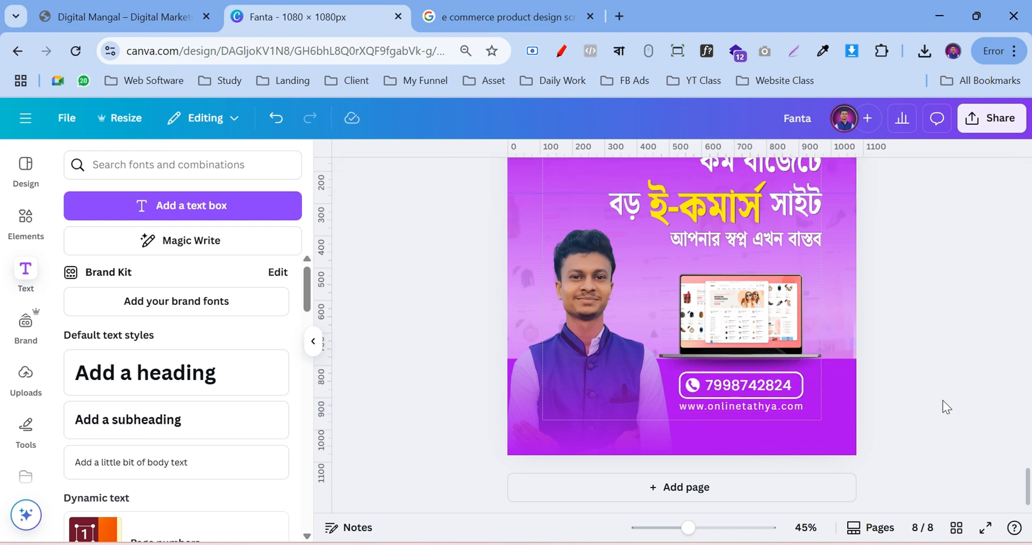
Place the uploaded ONLINE TATHYA logo at the page's top-left
scroll(933, 421, up, 3)
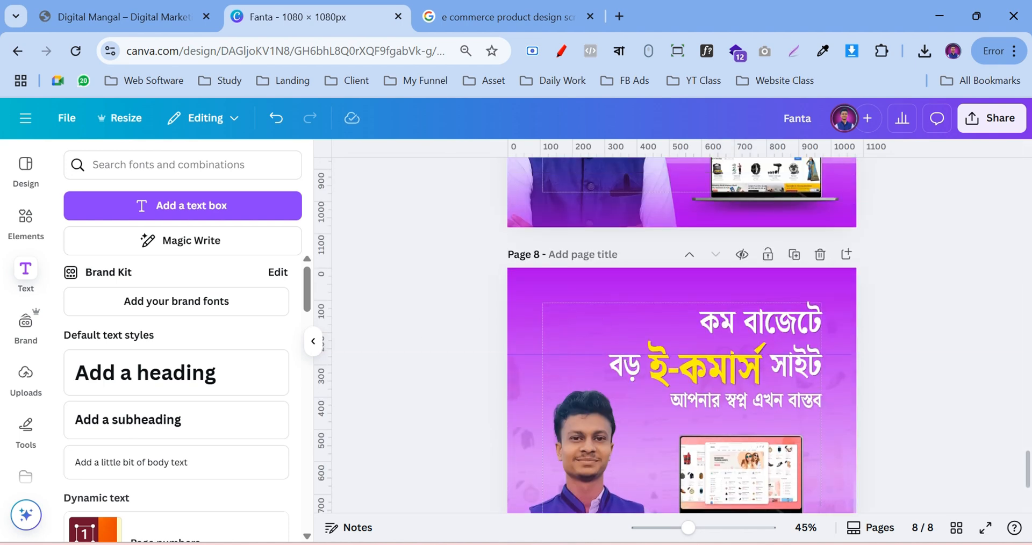
click(40, 384)
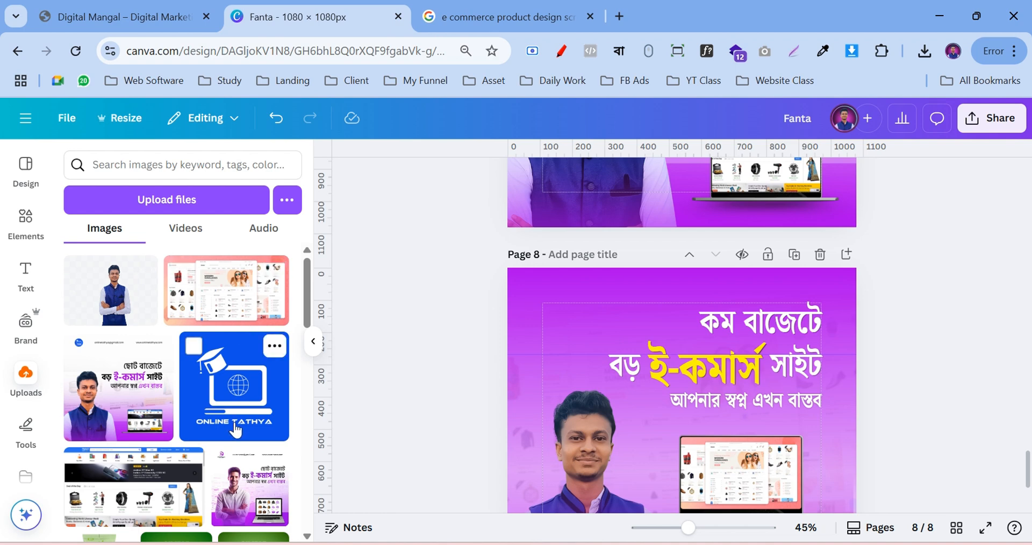
drag(242, 408, 567, 359)
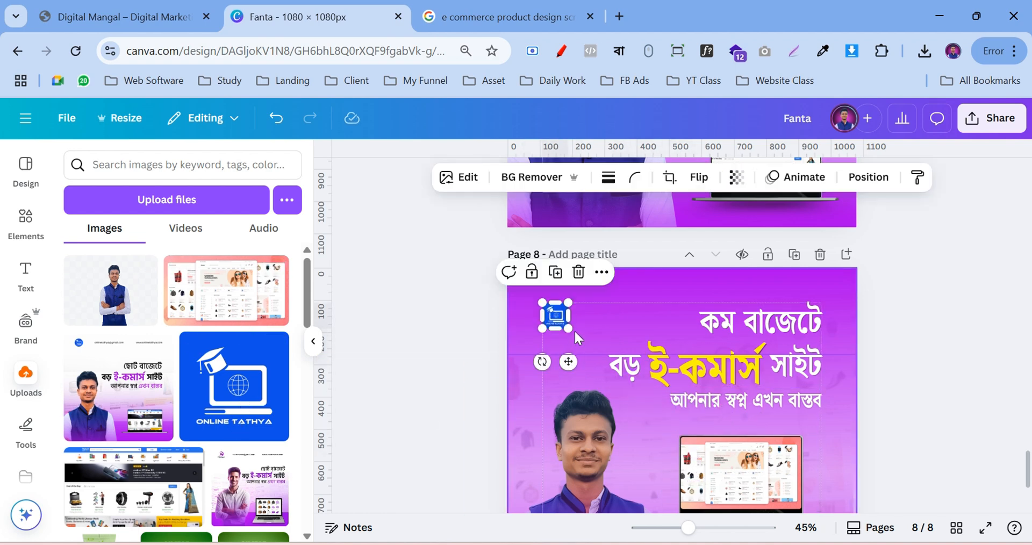
Round the corners of the ONLINE TATHYA logo
click(635, 178)
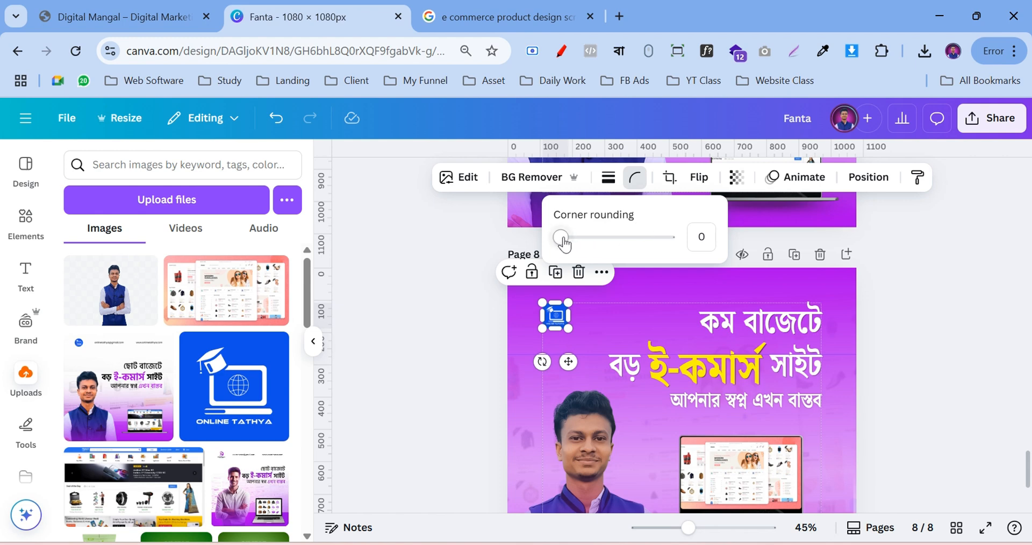
drag(563, 243, 673, 245)
click(920, 325)
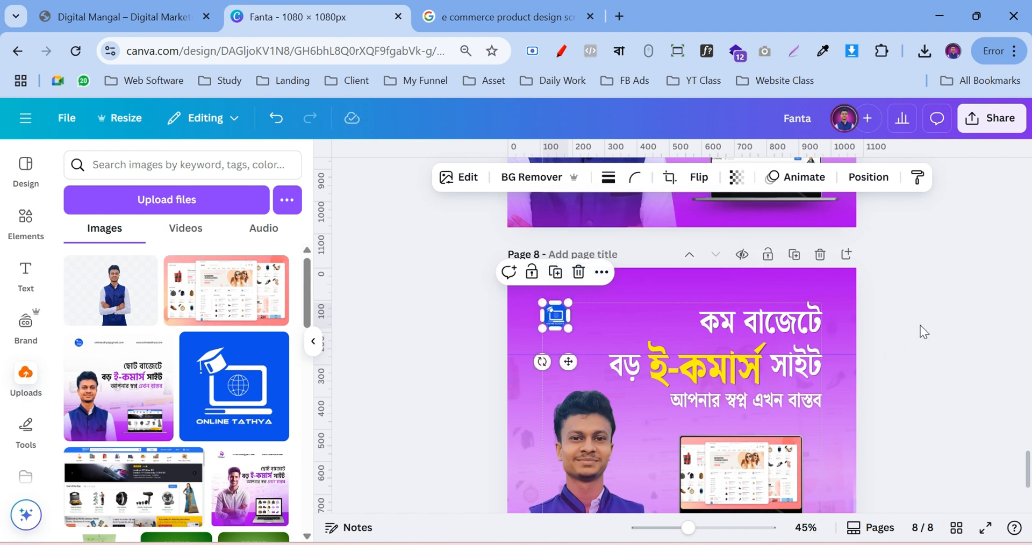
scroll(920, 324, down, 3)
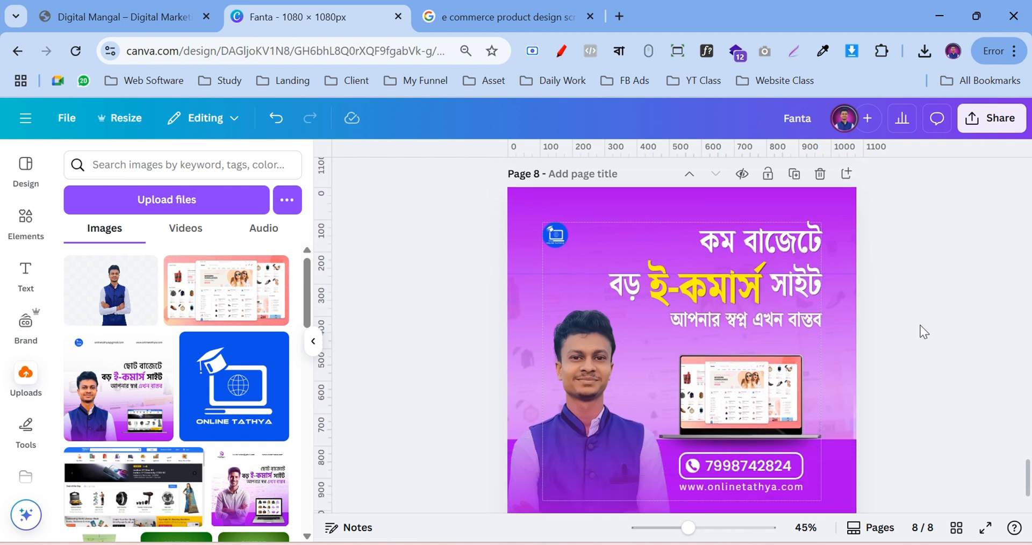
scroll(920, 325, up, 3)
scroll(920, 324, down, 2)
Remove the logo's blue background with BG Remover and check the result up close
click(554, 237)
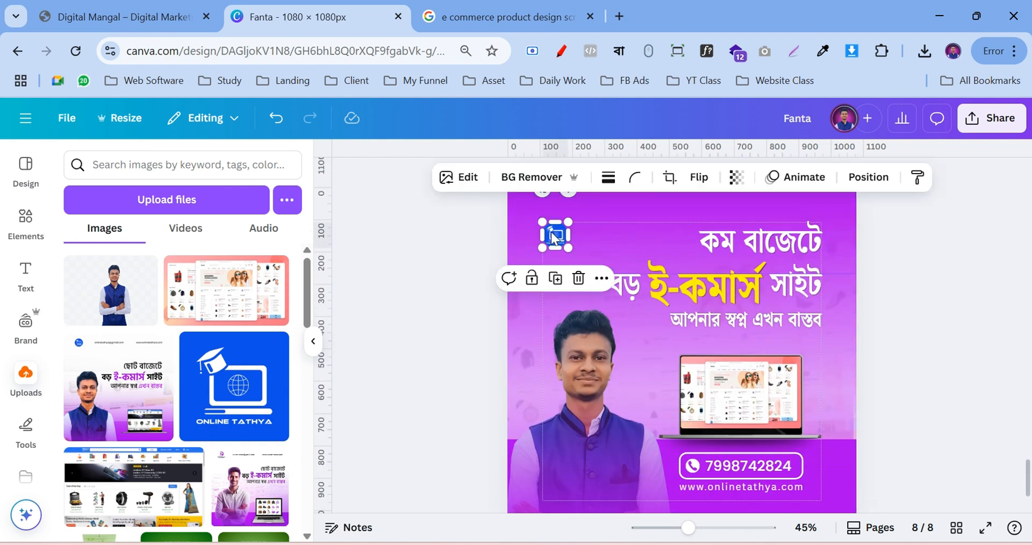
click(531, 177)
click(955, 288)
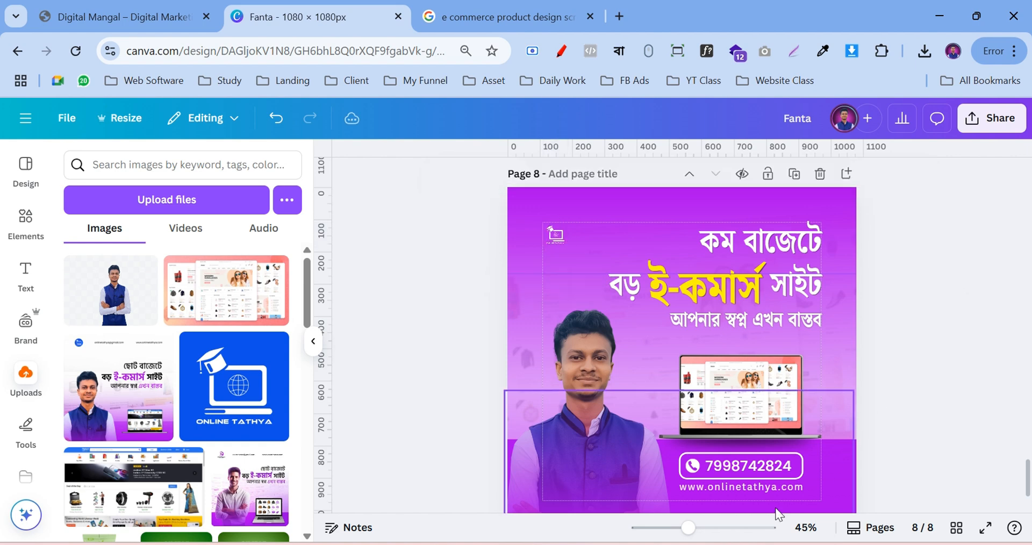
click(710, 534)
scroll(589, 362, up, 4)
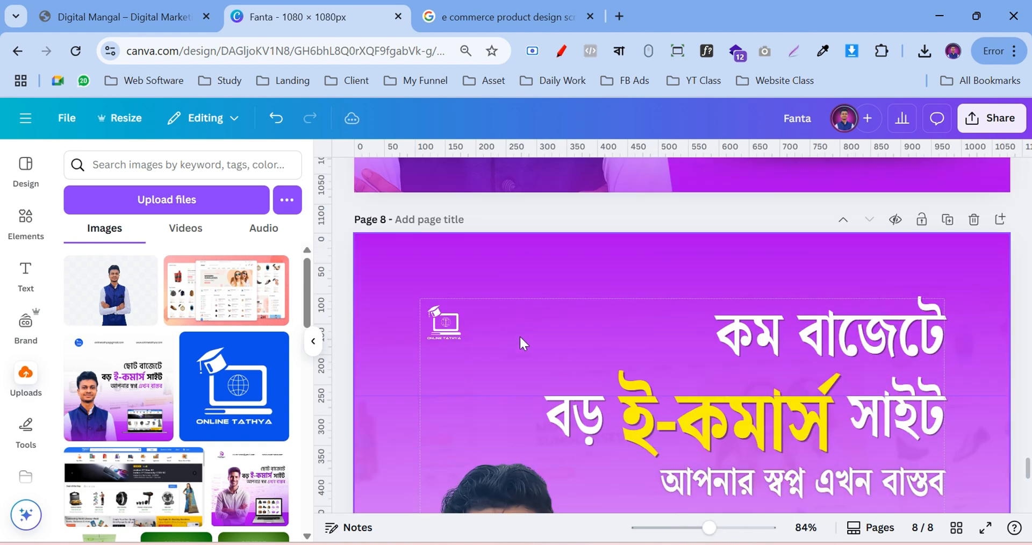
click(442, 333)
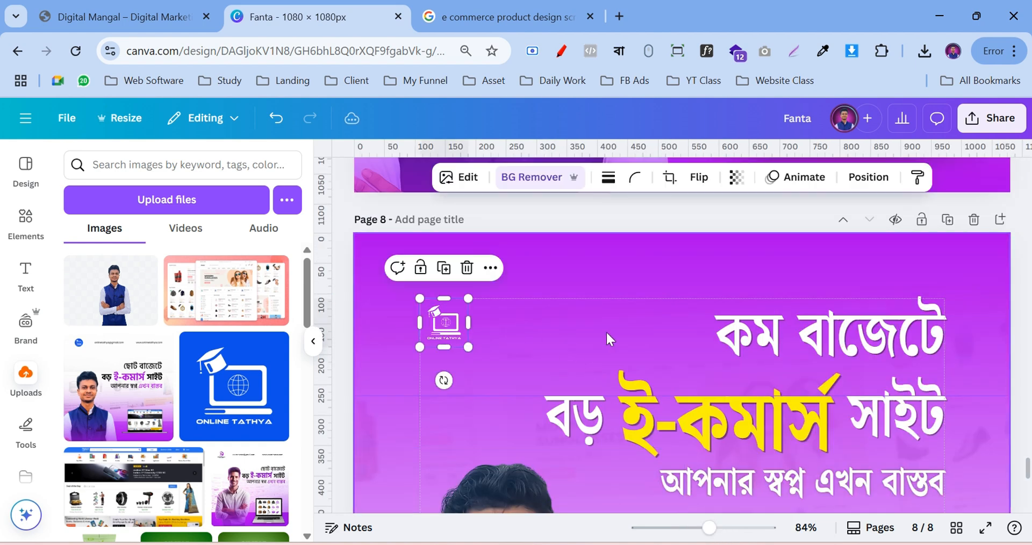
click(1021, 329)
click(698, 532)
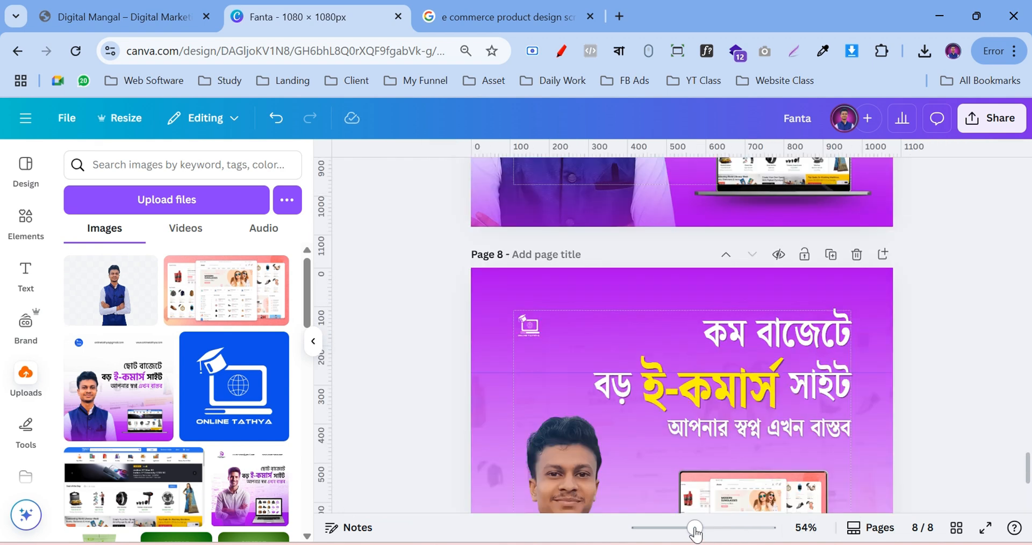
scroll(941, 329, down, 3)
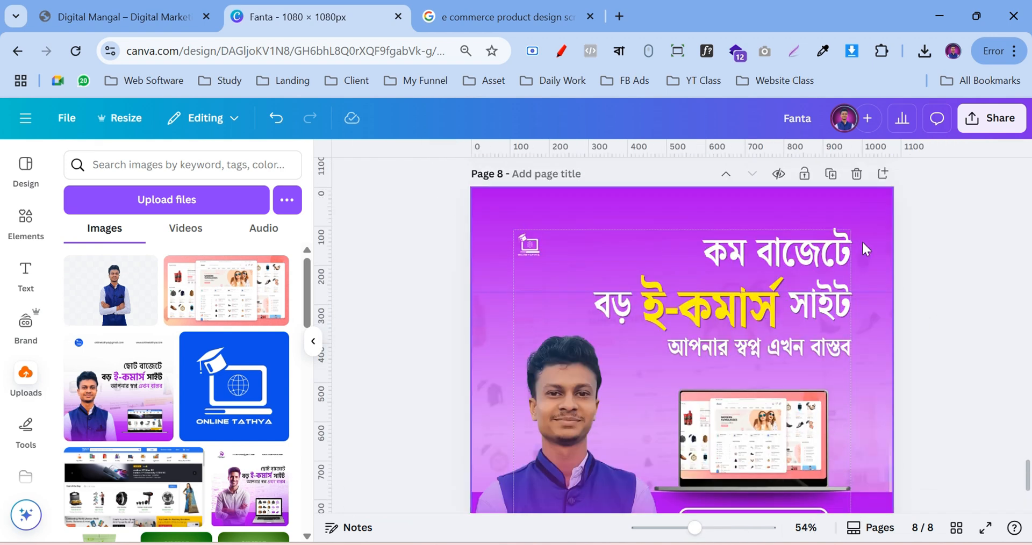
scroll(862, 241, down, 3)
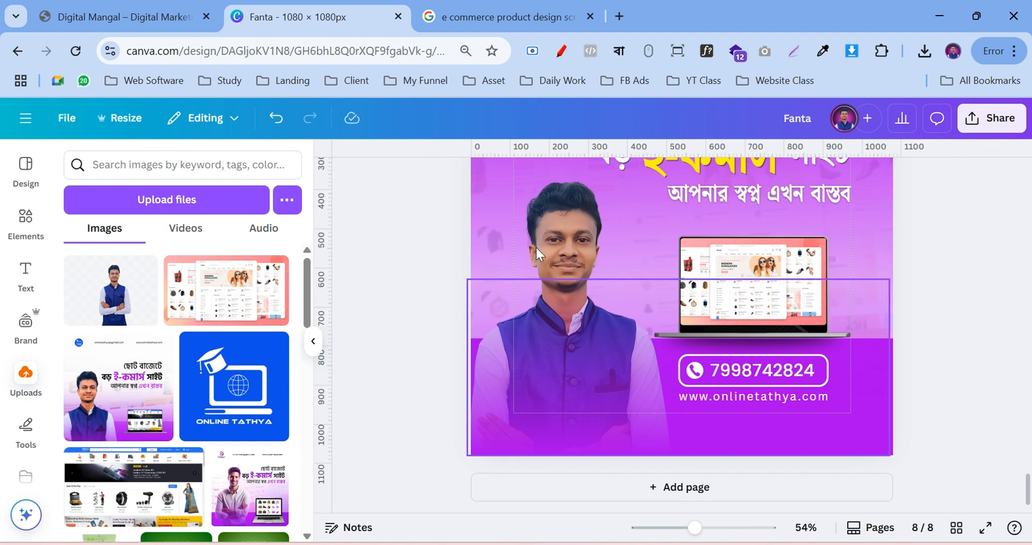
Nudge the presenter photo's position slightly on page 8
click(564, 234)
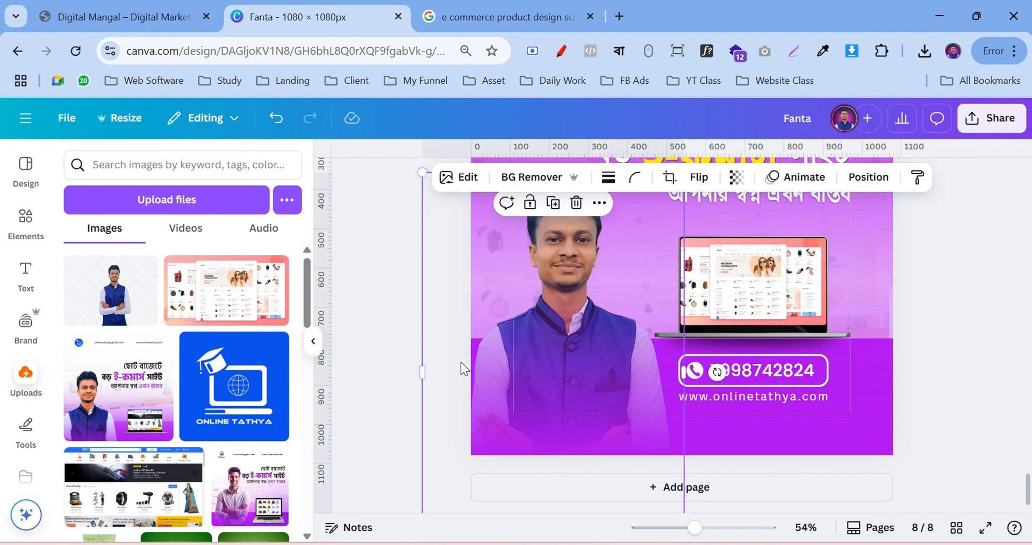
scroll(457, 376, down, 1)
drag(422, 502, 454, 491)
scroll(594, 331, up, 1)
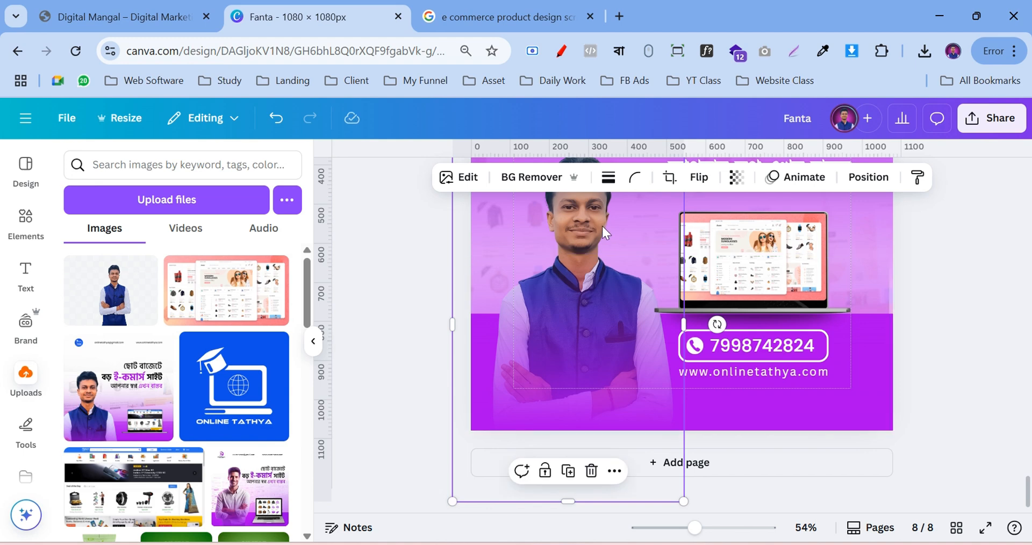
scroll(603, 236, down, 1)
drag(601, 223, 605, 240)
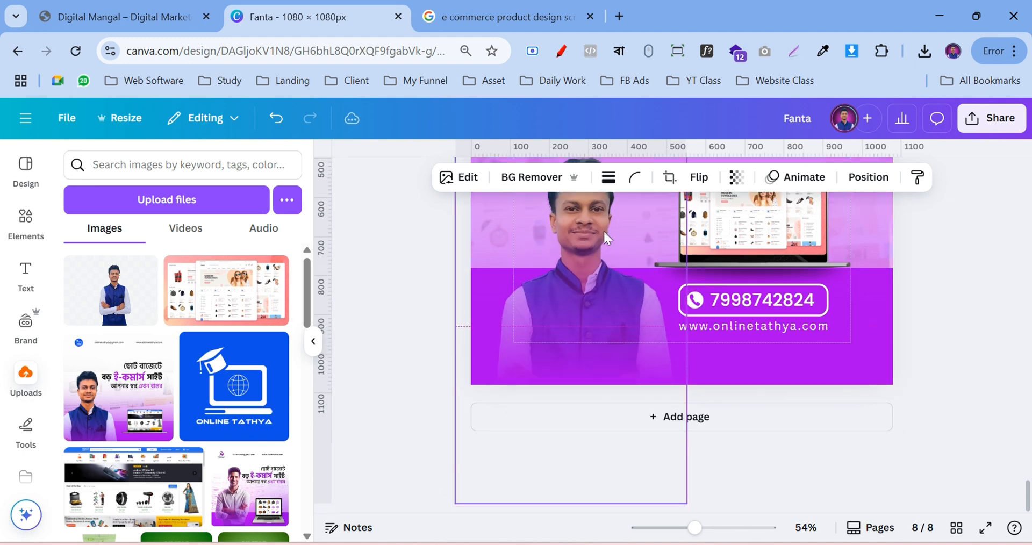
scroll(612, 253, up, 4)
click(988, 286)
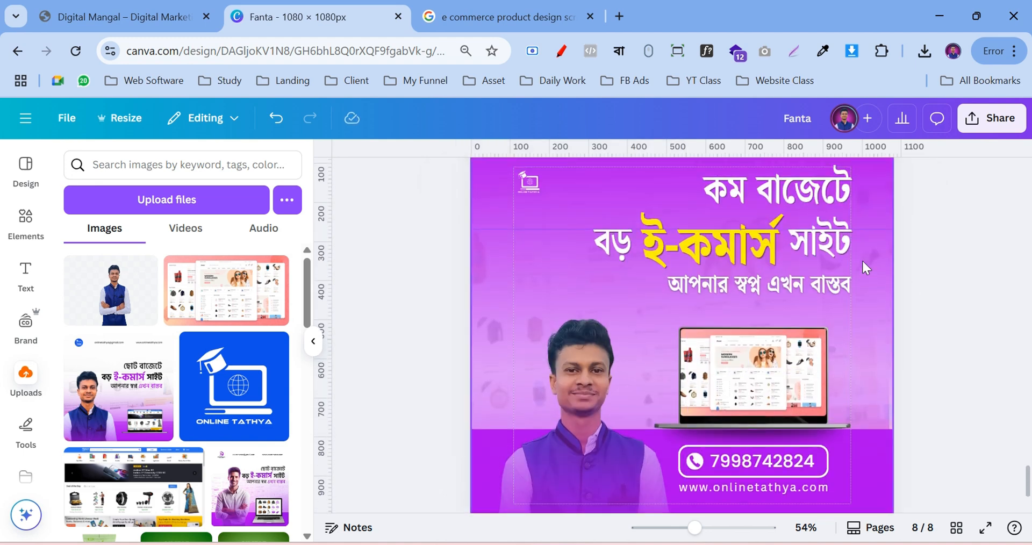
Zoom out from 54% to 39% so page 8 fits on screen
scroll(848, 213, up, 3)
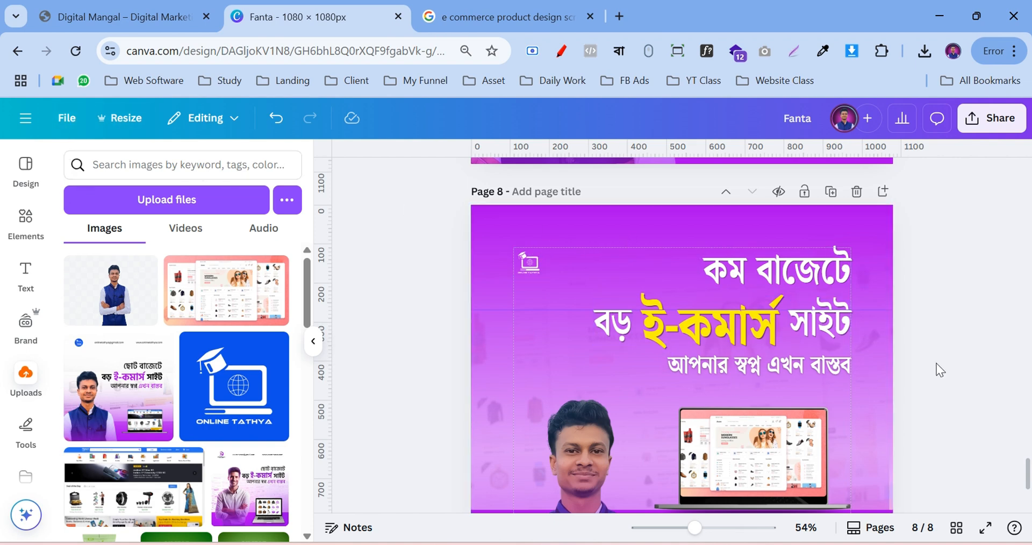
scroll(936, 366, down, 3)
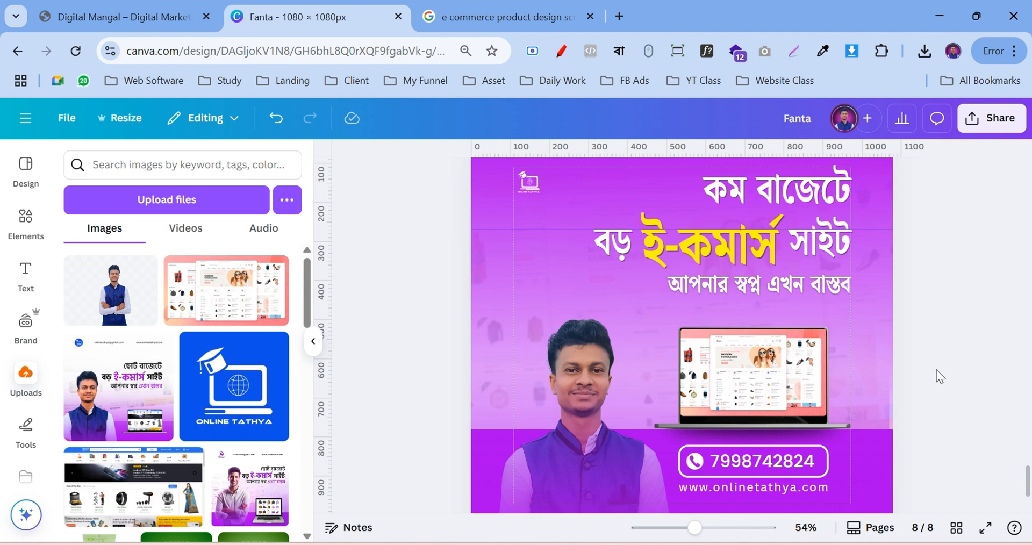
scroll(936, 370, up, 3)
drag(694, 528, 683, 532)
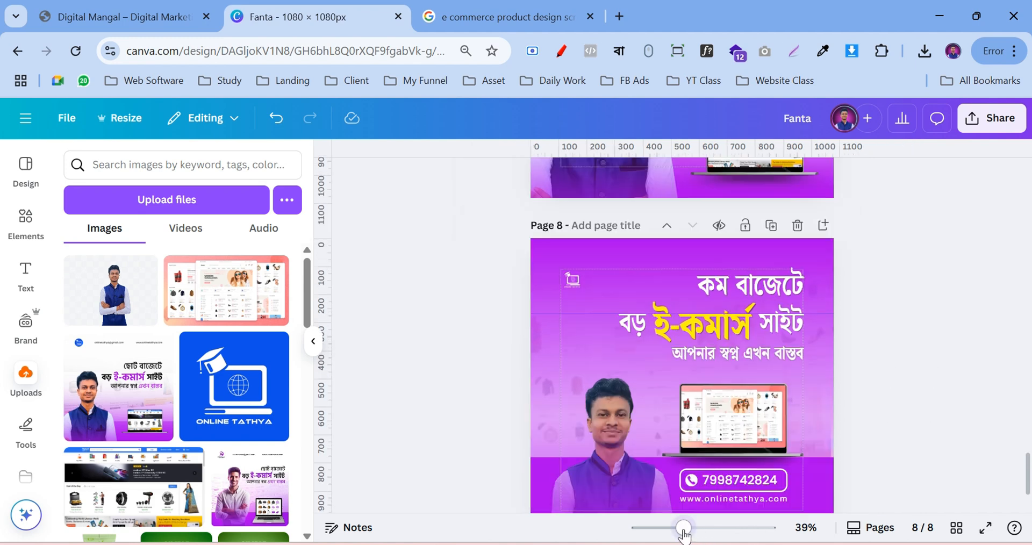
scroll(927, 336, down, 3)
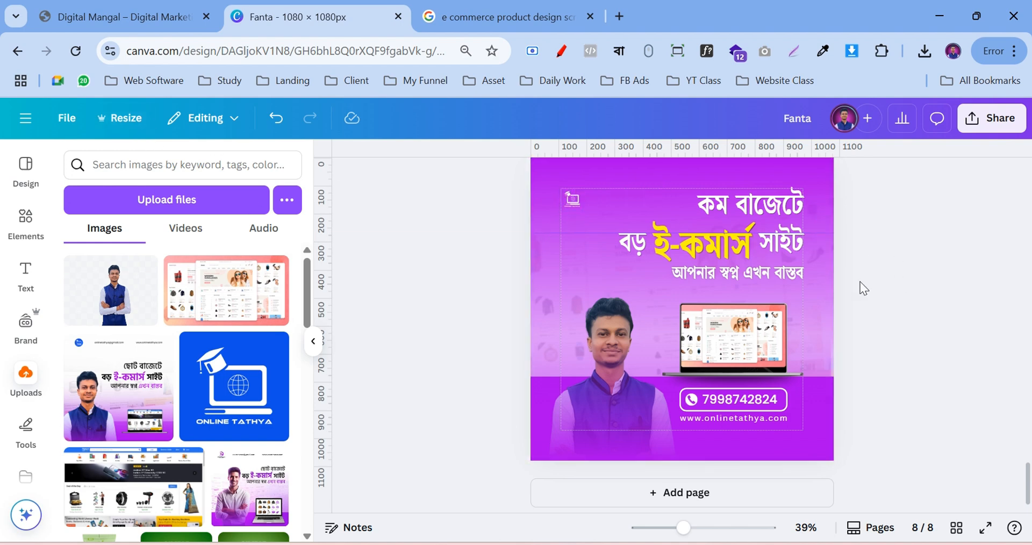
Uncheck Show margins in File > Settings and review page 8 without guides
click(75, 121)
mouse_move(128, 289)
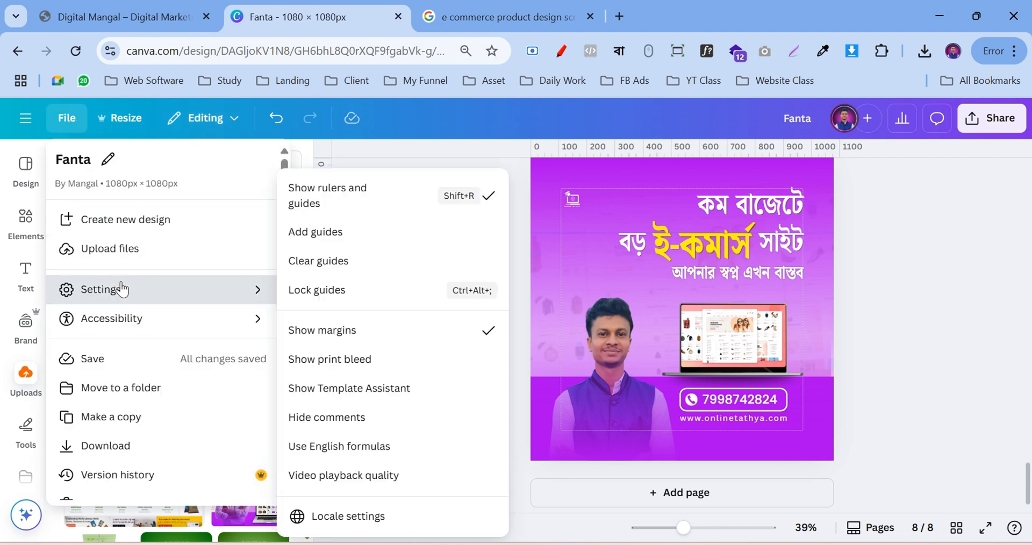
click(469, 342)
scroll(855, 317, up, 2)
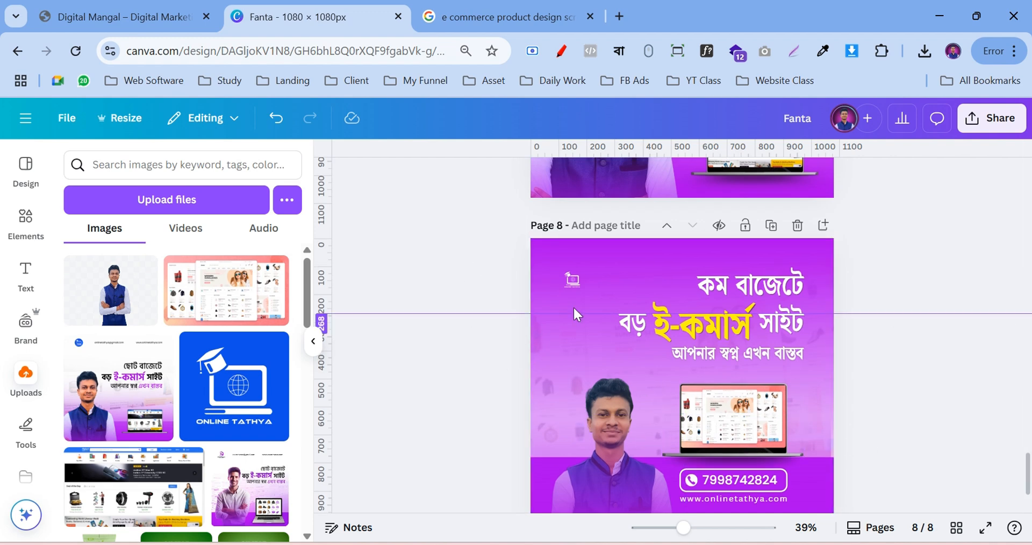
scroll(1000, 314, down, 2)
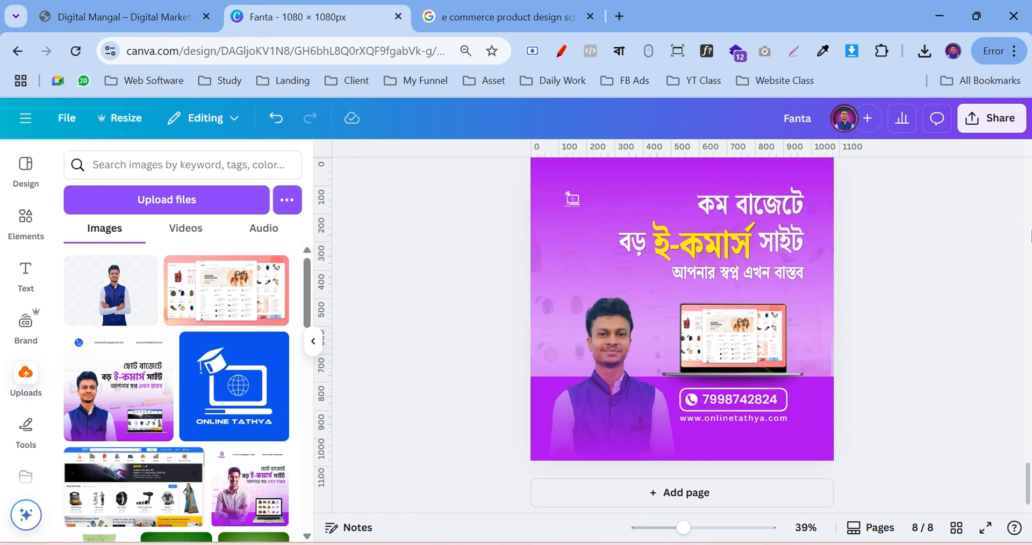
scroll(991, 244, up, 2)
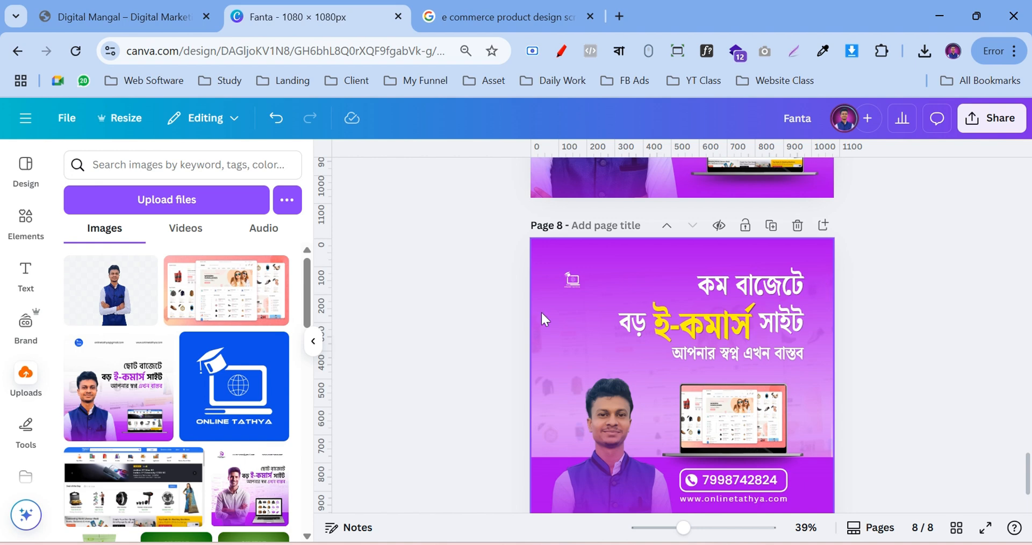
scroll(684, 287, down, 2)
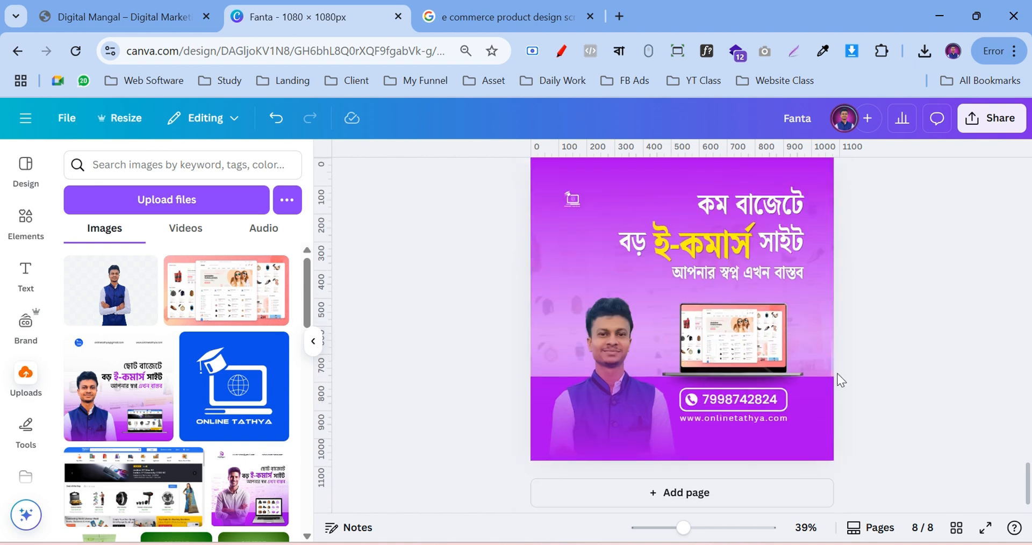
Enlarge the presenter photo from its top-right corner and shift it slightly left
click(604, 311)
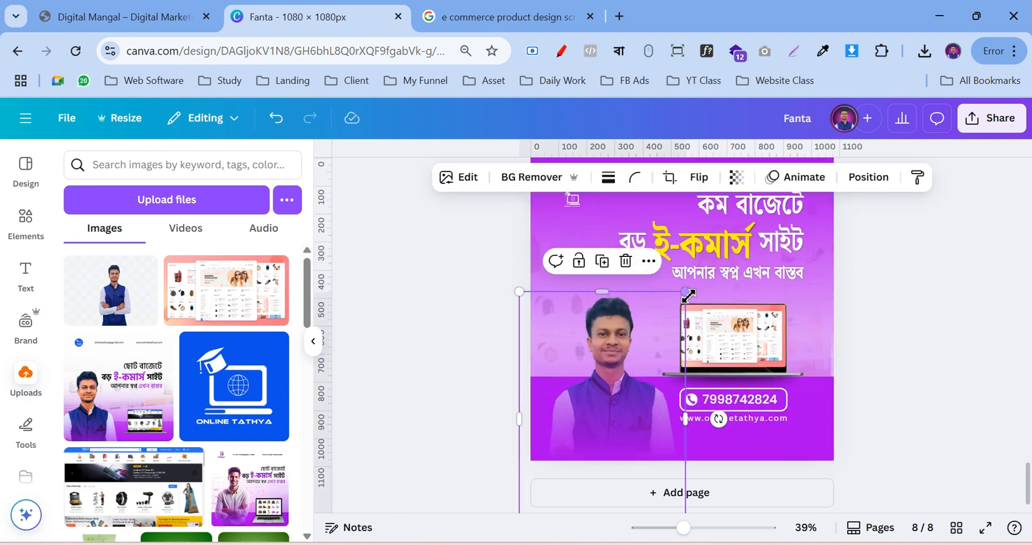
drag(686, 293, 698, 269)
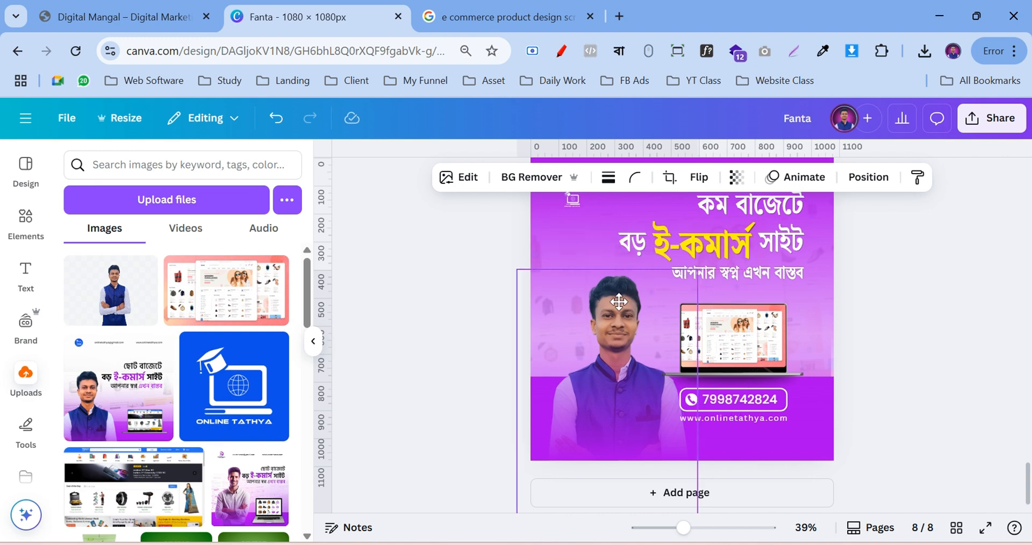
click(875, 302)
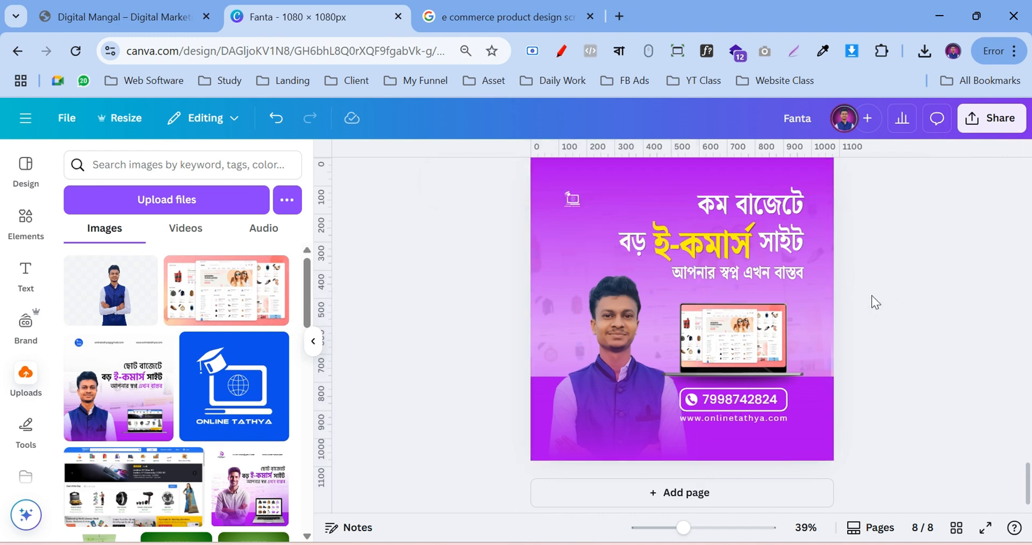
scroll(876, 329, up, 2)
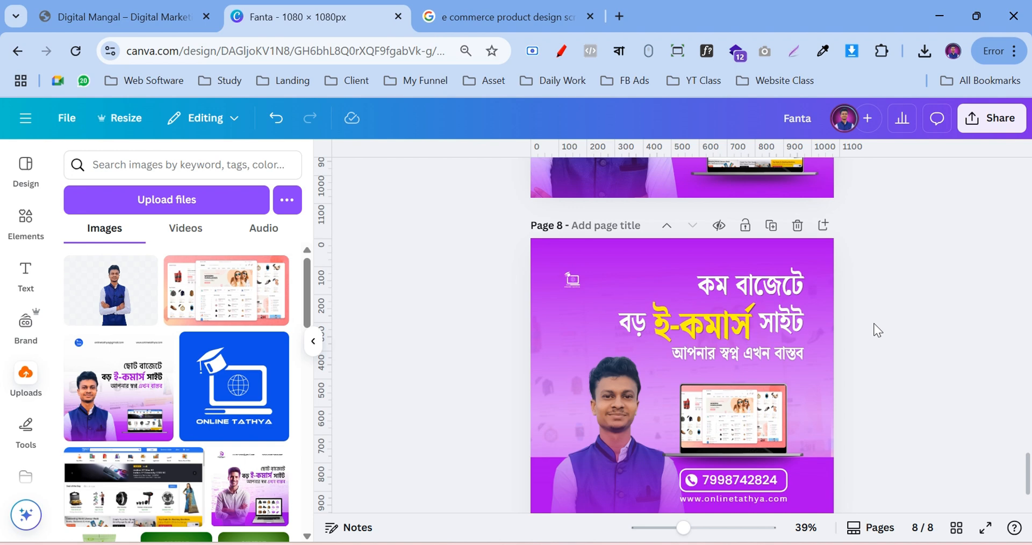
scroll(873, 324, down, 2)
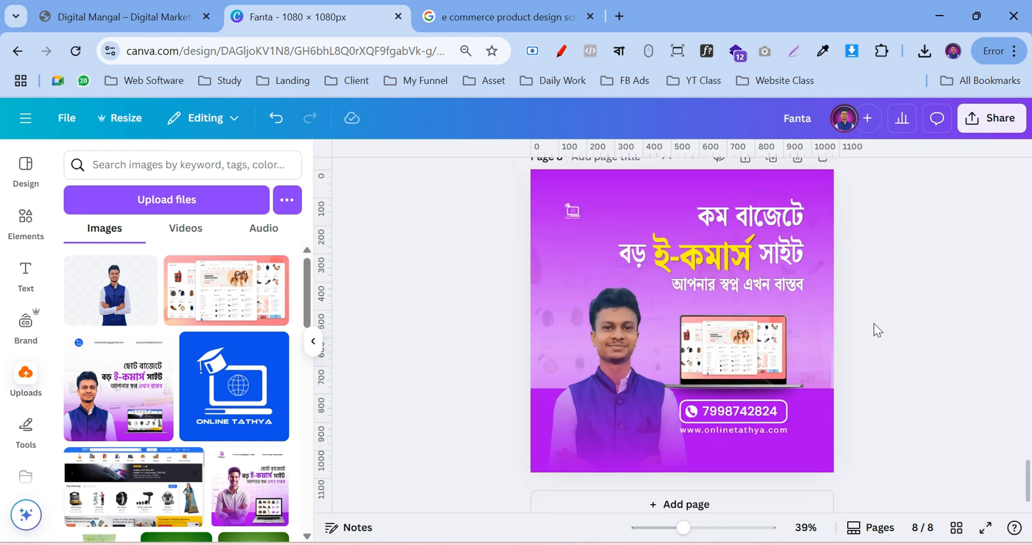
click(631, 300)
drag(632, 304, 628, 300)
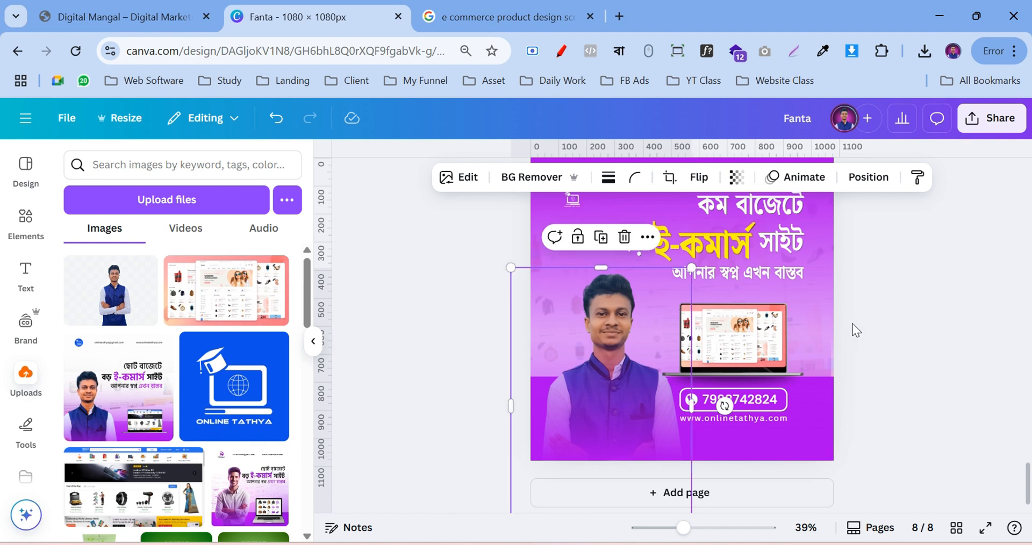
click(922, 306)
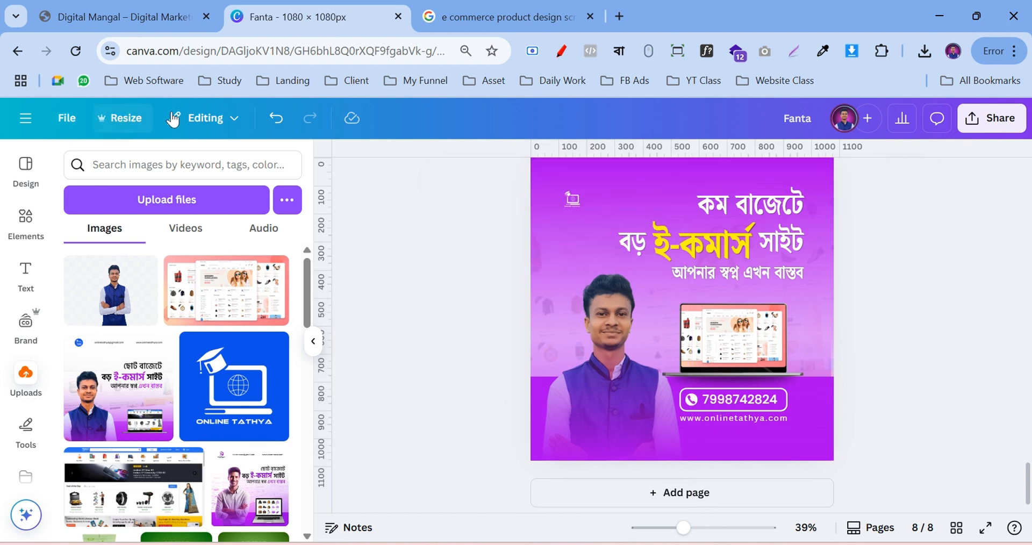
Re-enable Show margins in File > Settings
click(68, 119)
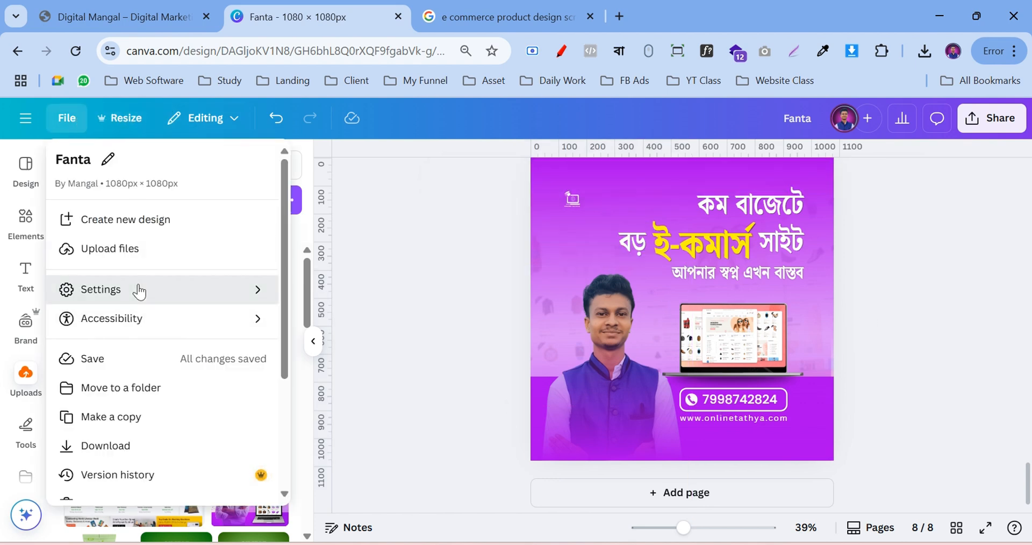
mouse_move(138, 290)
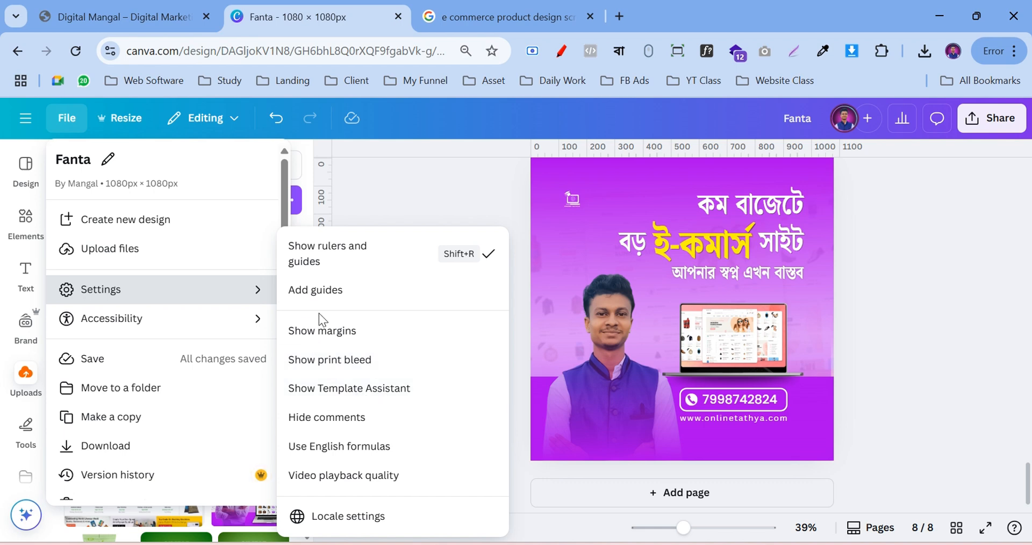
click(327, 330)
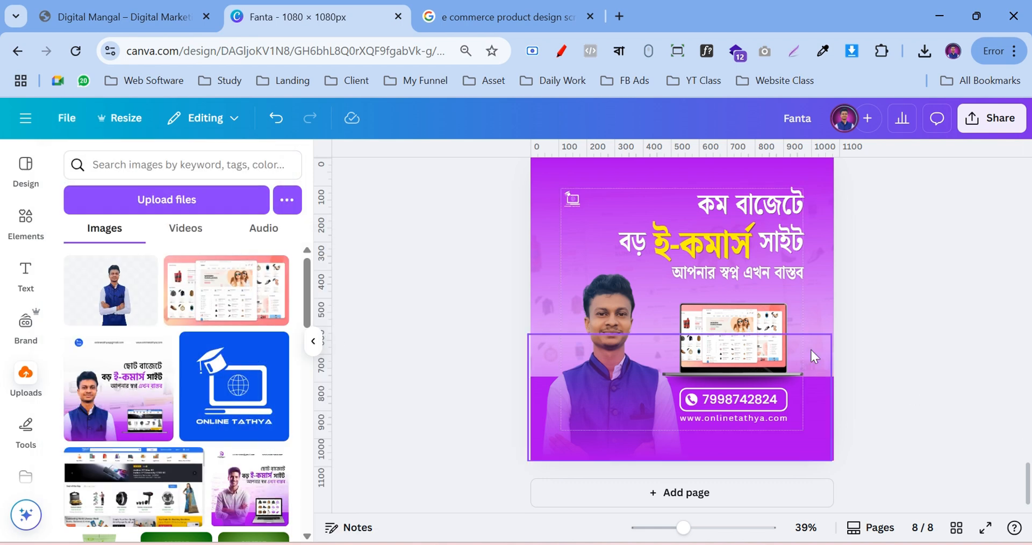
scroll(921, 328, up, 2)
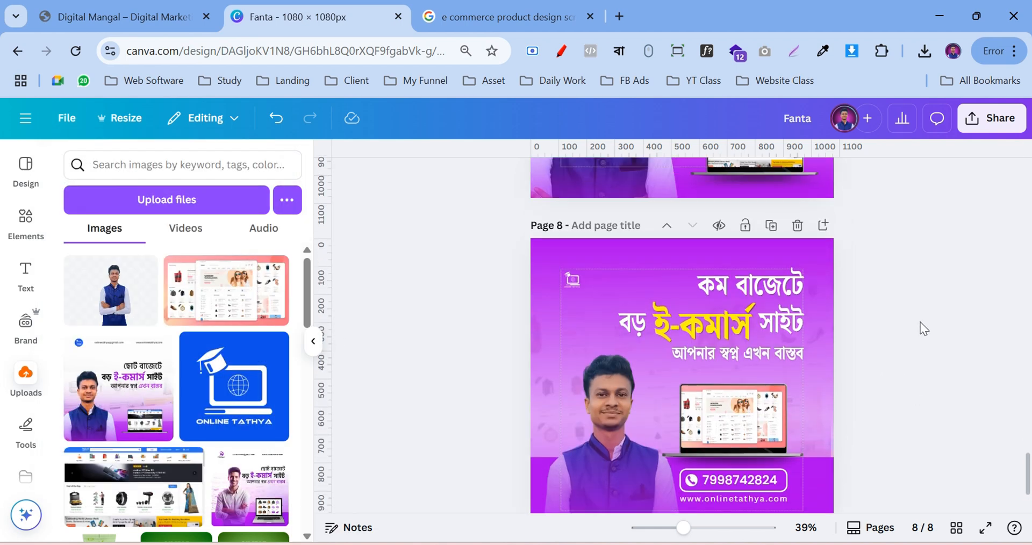
Download Page 8 alone as a PNG through Share > Download
click(993, 119)
scroll(778, 372, down, 2)
click(777, 370)
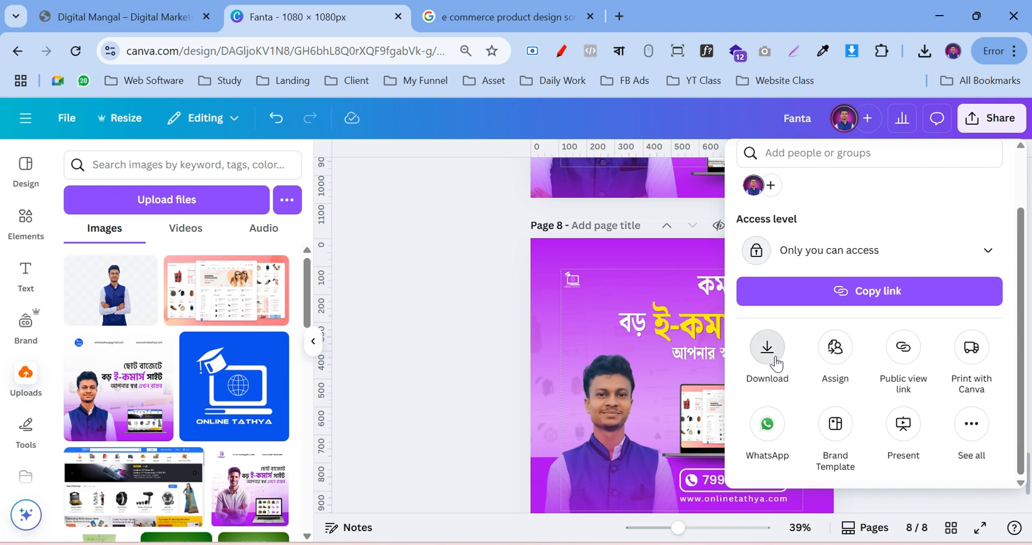
click(820, 425)
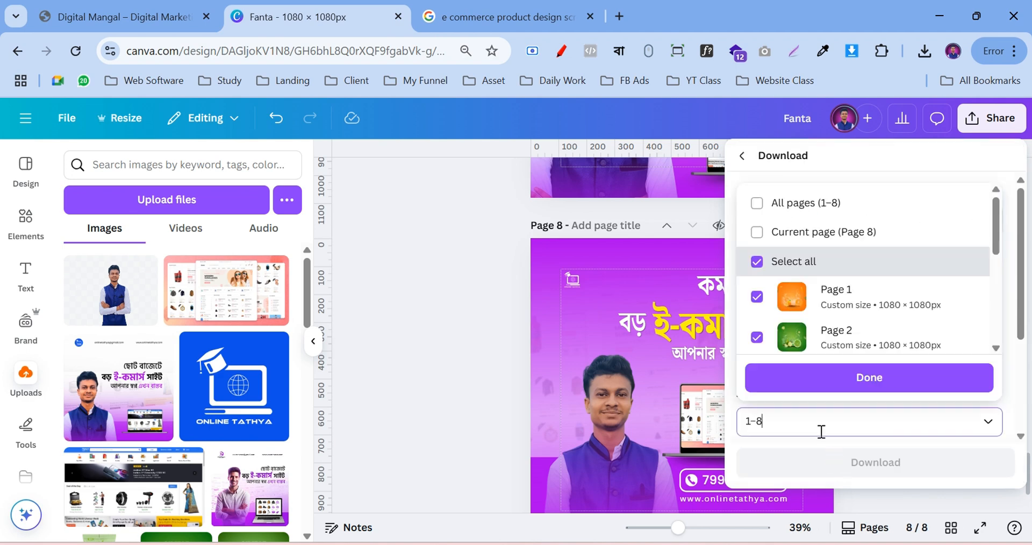
click(813, 262)
scroll(816, 262, down, 3)
scroll(816, 262, down, 3)
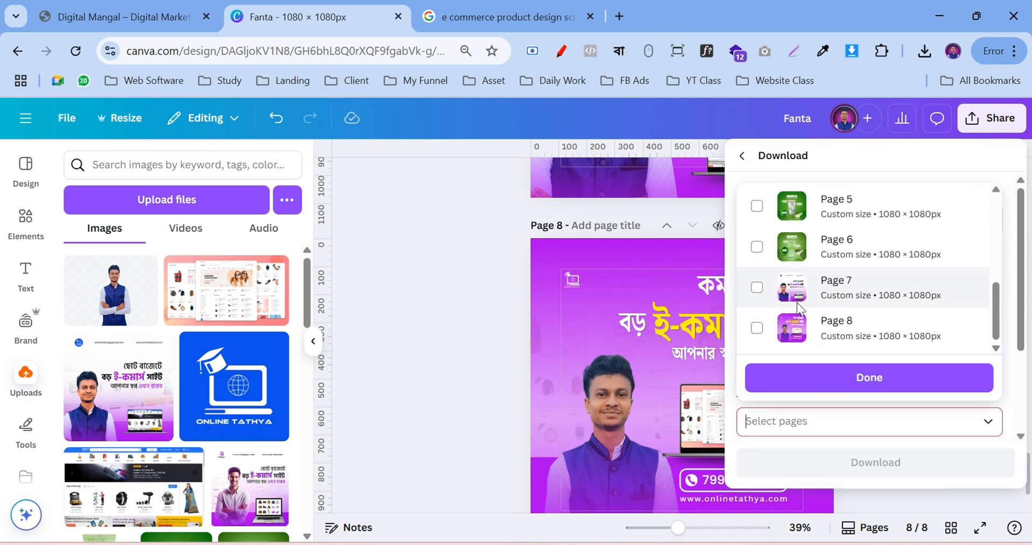
click(852, 336)
click(815, 388)
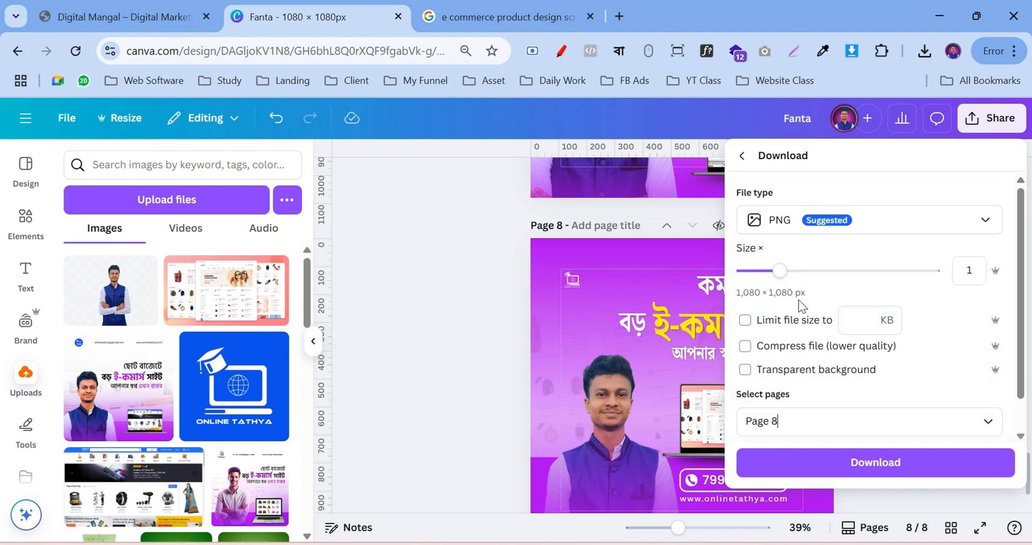
click(825, 464)
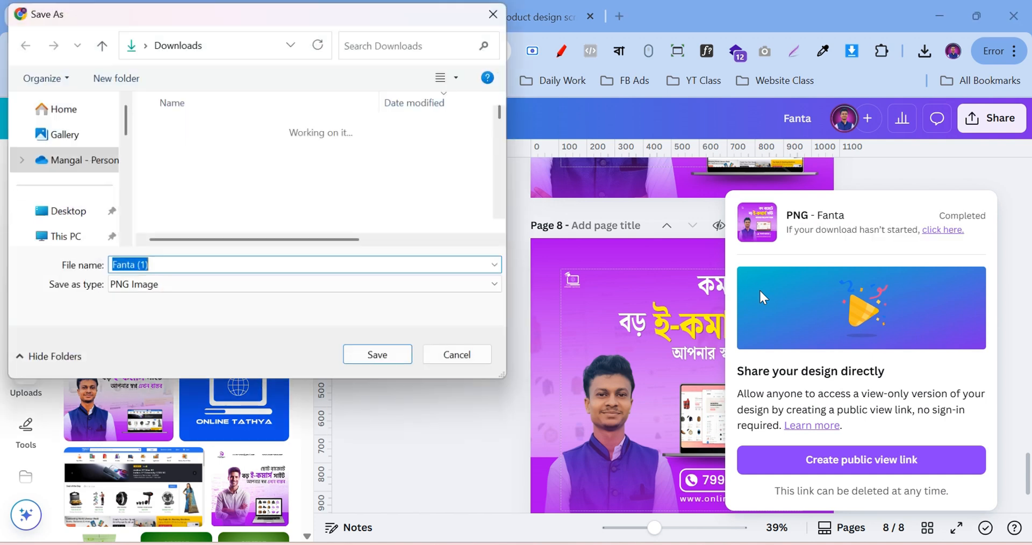
Save the PNG as 'Fanta (1)' in the Downloads folder
scroll(65, 205, down, 3)
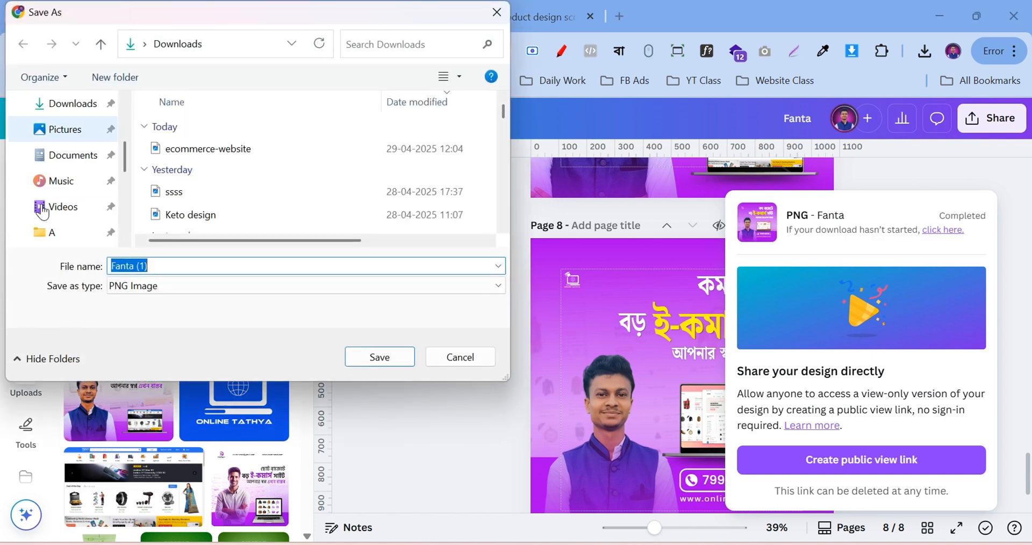
scroll(64, 204, up, 1)
click(64, 180)
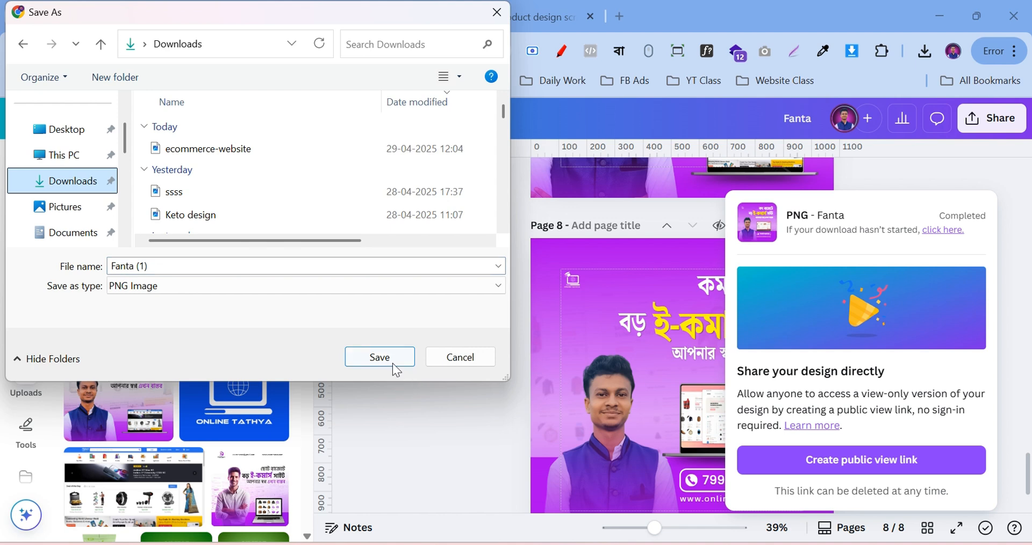
click(392, 364)
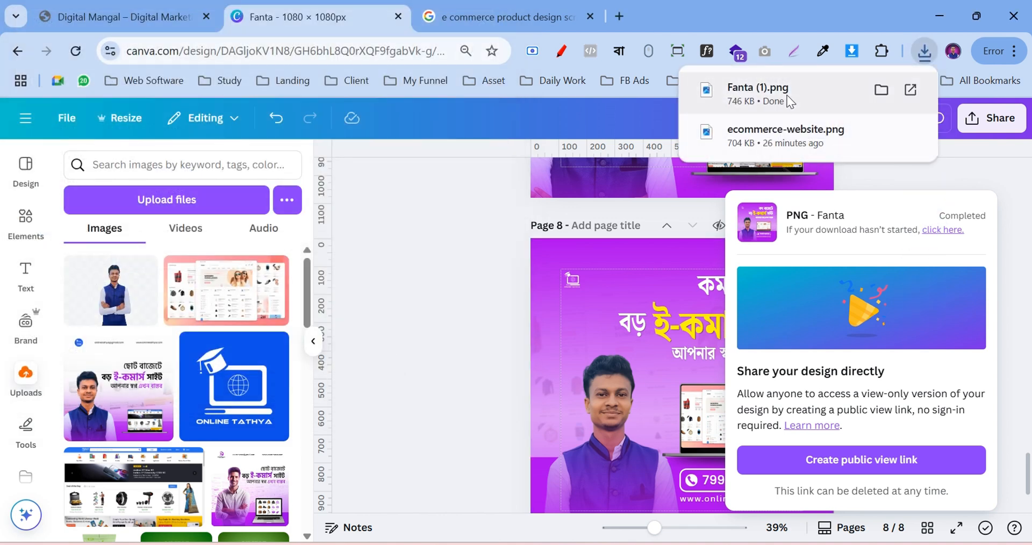
Open the downloaded Fanta (1).png in Photos and maximize the window
click(787, 96)
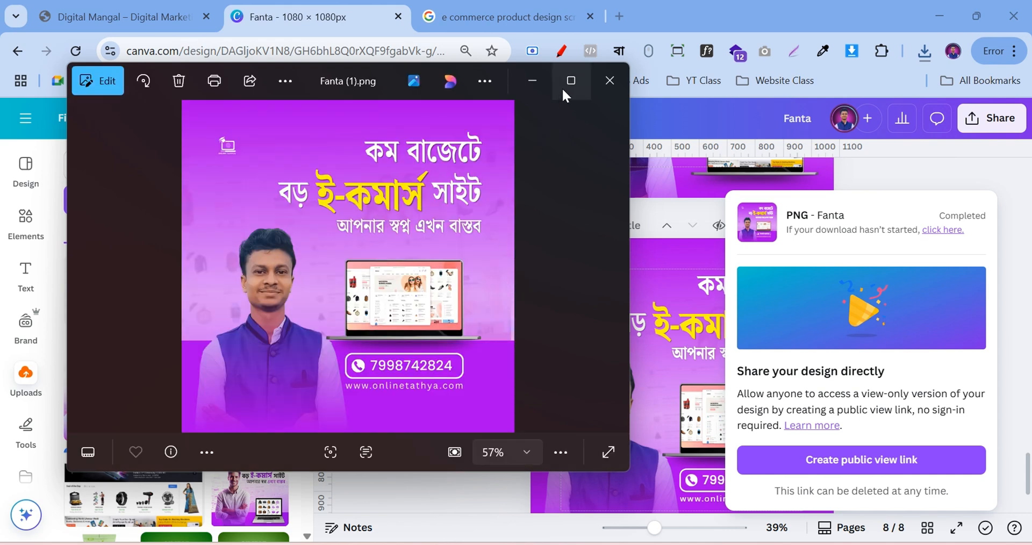
click(568, 85)
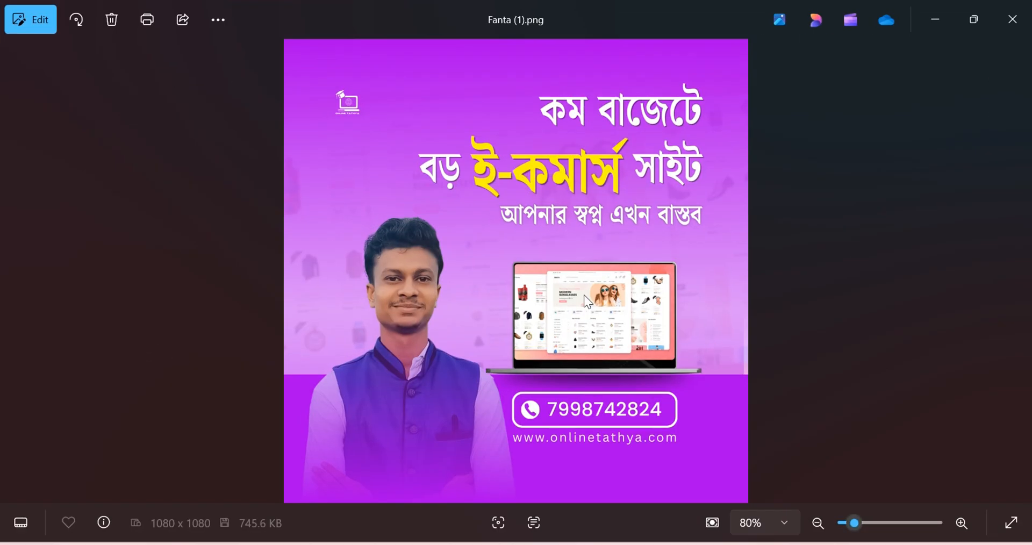